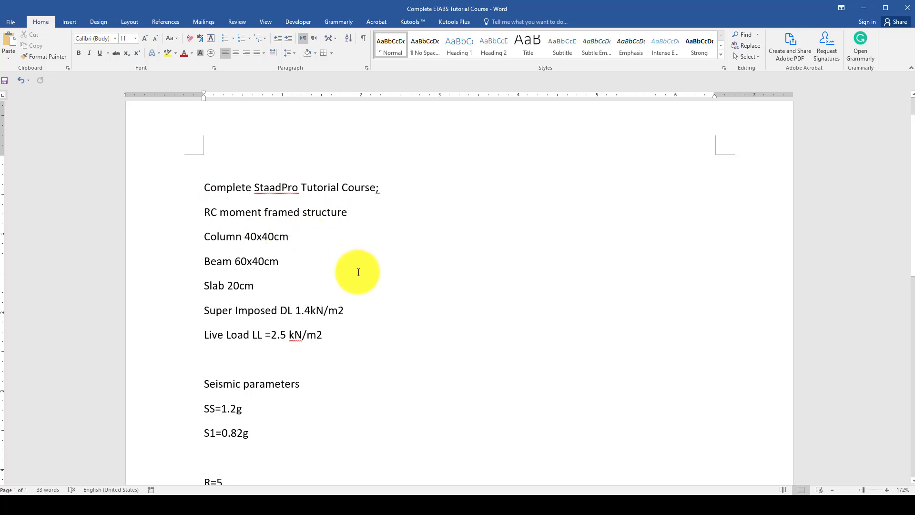
- Switch to AutoCAD and examine the building's floor plan with its column grid and bay dimensions
left_click(613, 507)
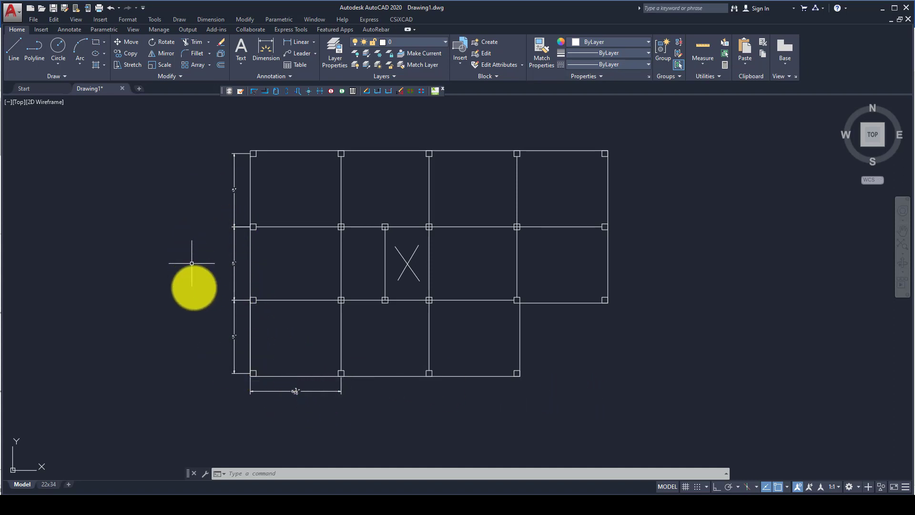
left_click(369, 300)
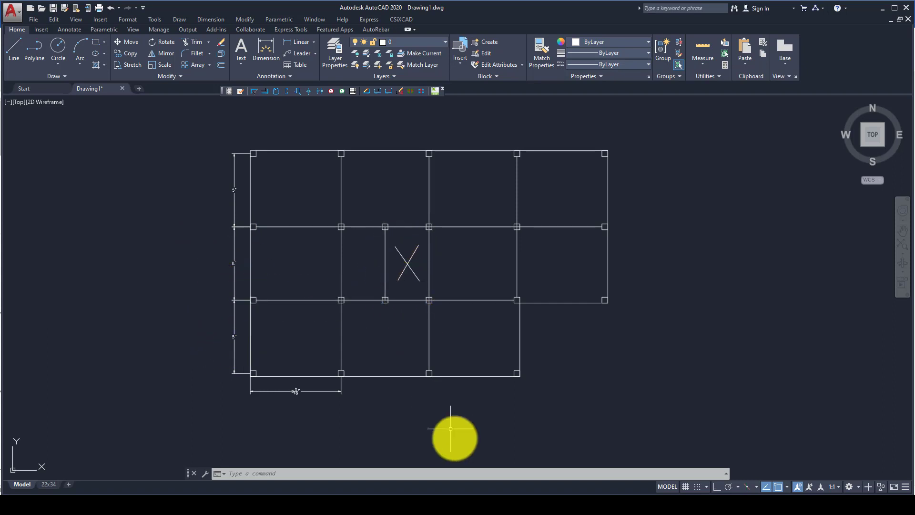
- Switch to the Word document and examine the column, beam and slab sizes and the dead and live load specifications
left_click(320, 504)
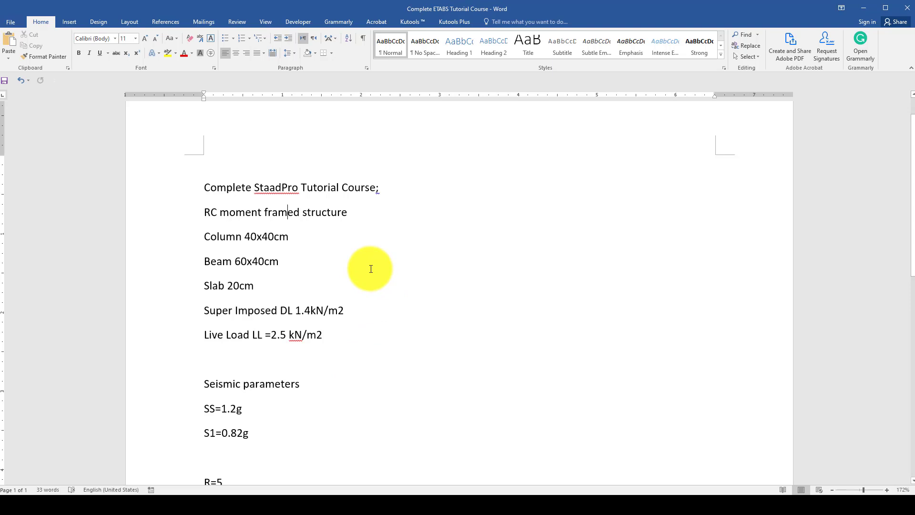
mouse_move(210, 237)
left_mouse_down()
mouse_move(276, 239)
mouse_move(211, 236)
left_mouse_up()
left_click(289, 237)
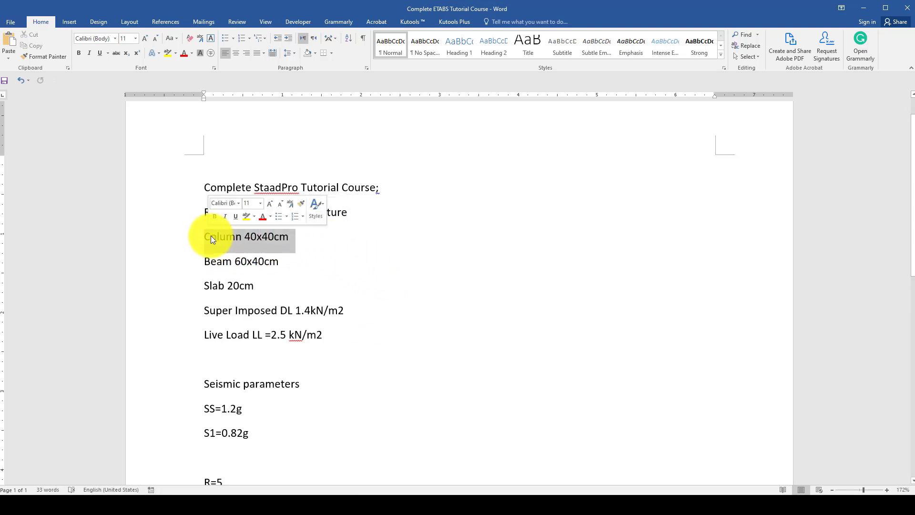
left_click(243, 237)
scroll(296, 272, "down", 3)
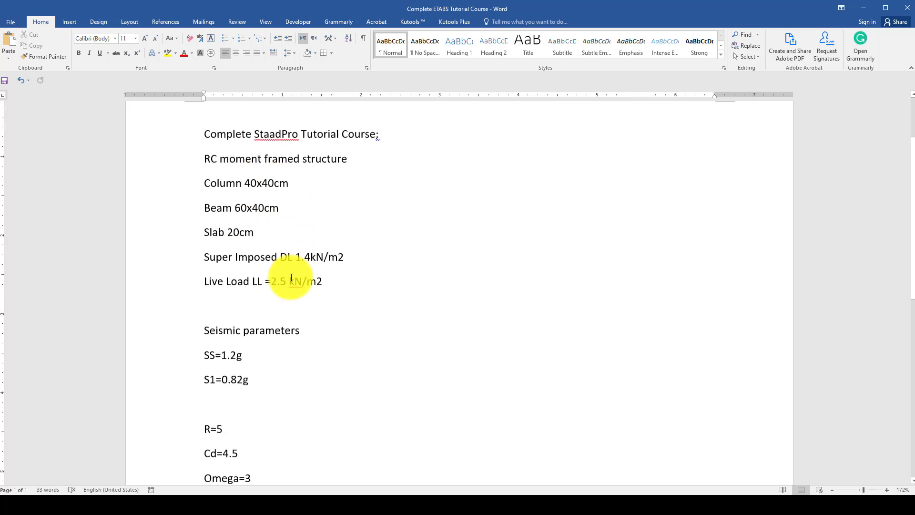
left_click_drag(238, 188, 211, 209)
left_click(233, 214)
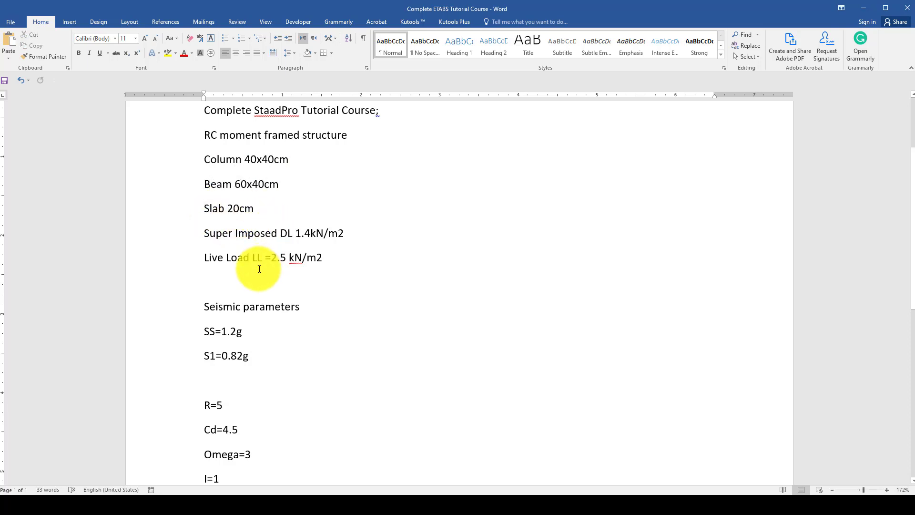
left_click_drag(205, 233, 288, 275)
scroll(236, 276, "down", 2)
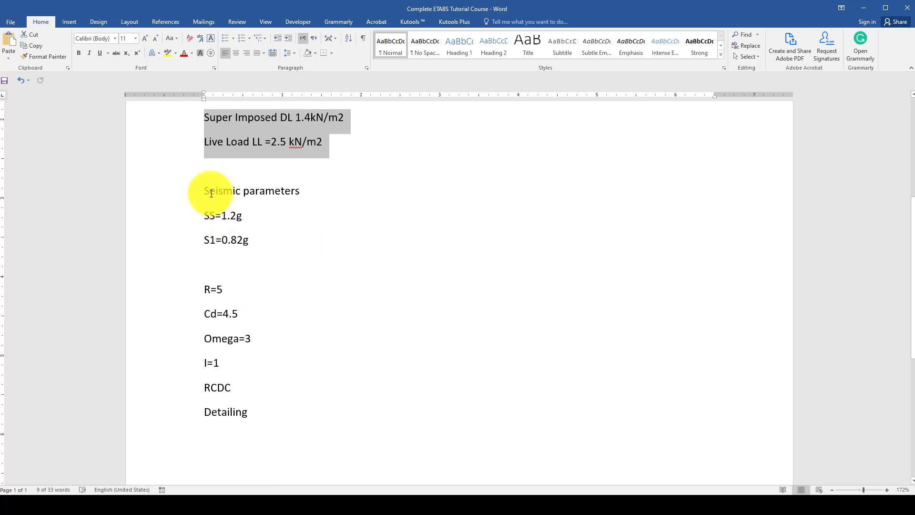
- Examine the SS and S1 values under the seismic parameters in the document
left_click_drag(205, 189, 250, 240)
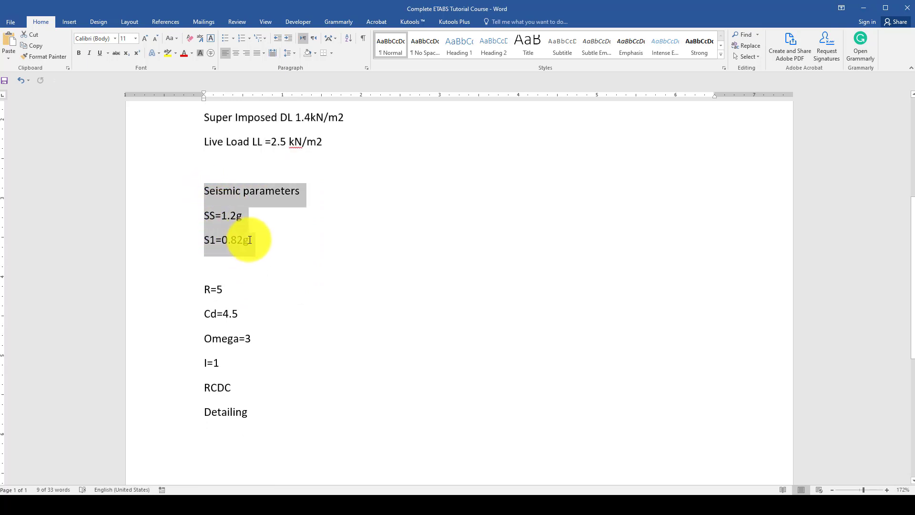
left_click(218, 215)
left_click_drag(204, 212, 260, 236)
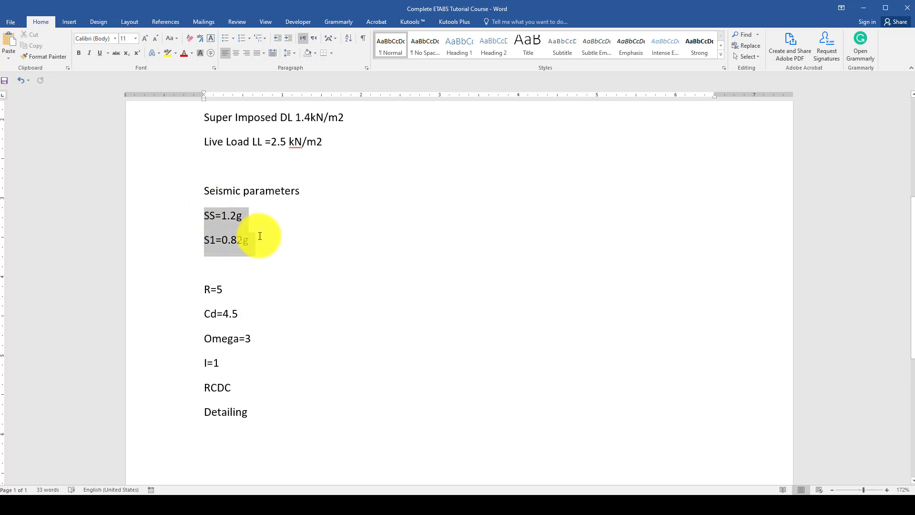
left_click(241, 242)
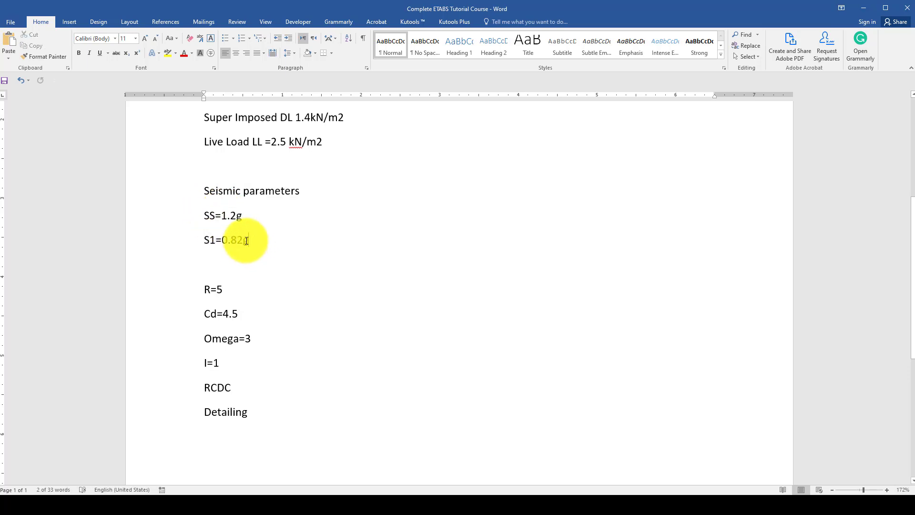
left_click_drag(204, 214, 242, 242)
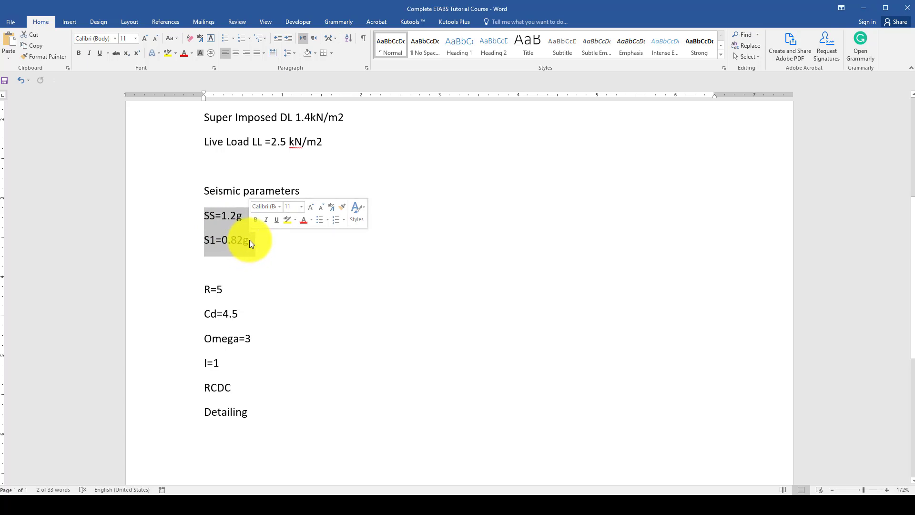
left_click(205, 214)
left_click_drag(204, 214, 245, 241)
left_click(242, 241)
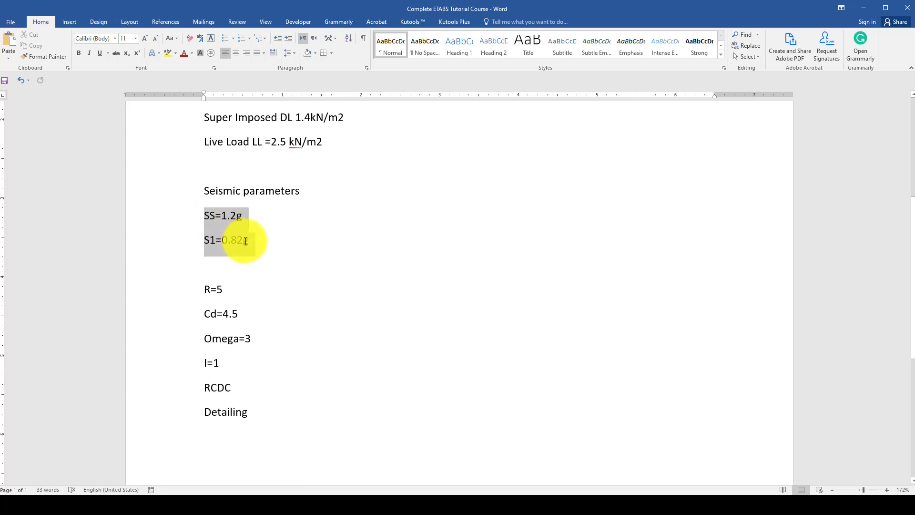
left_click(246, 239)
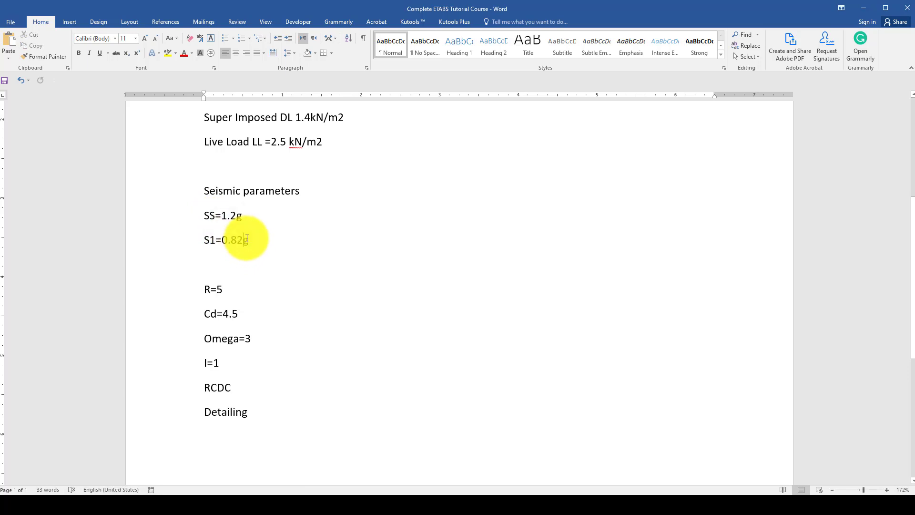
left_click_drag(247, 240, 210, 214)
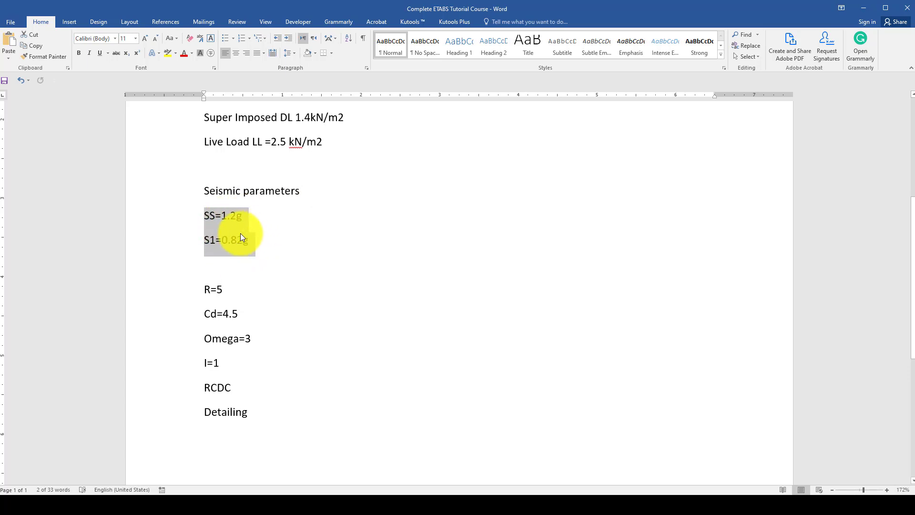
left_click(223, 229)
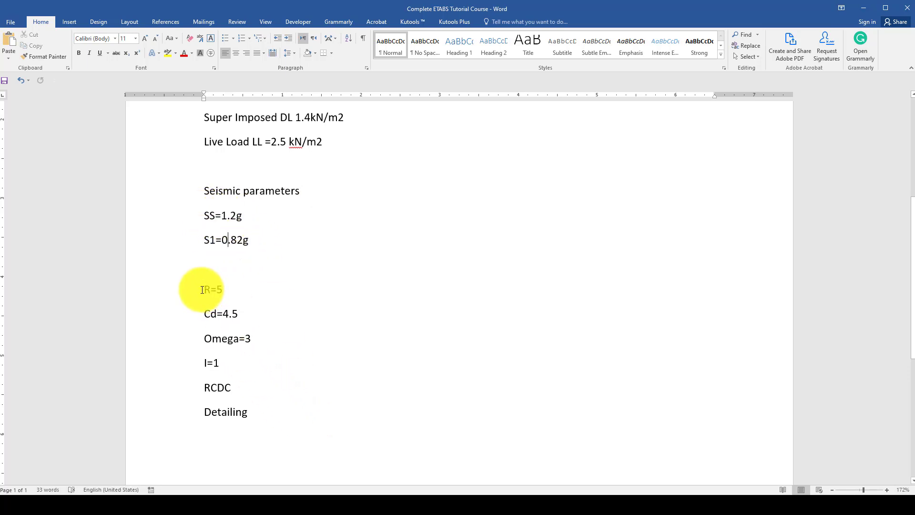
- Examine the R, Cd, Omega and I values, and check the moment-resisting frame table in the ASCE 7 PDF in Acrobat
left_click_drag(203, 290, 254, 408)
scroll(256, 159, "up", 4)
scroll(289, 245, "down", 2)
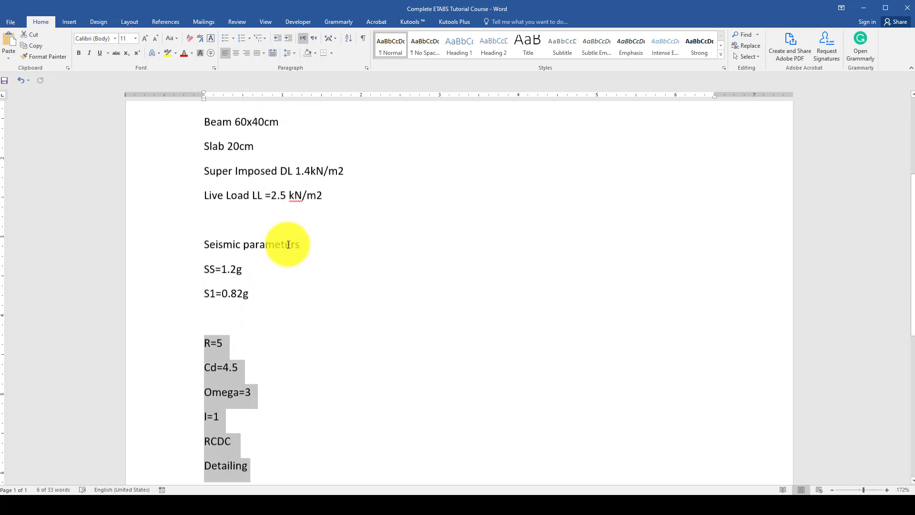
scroll(286, 257, "down", 3)
left_click(436, 506)
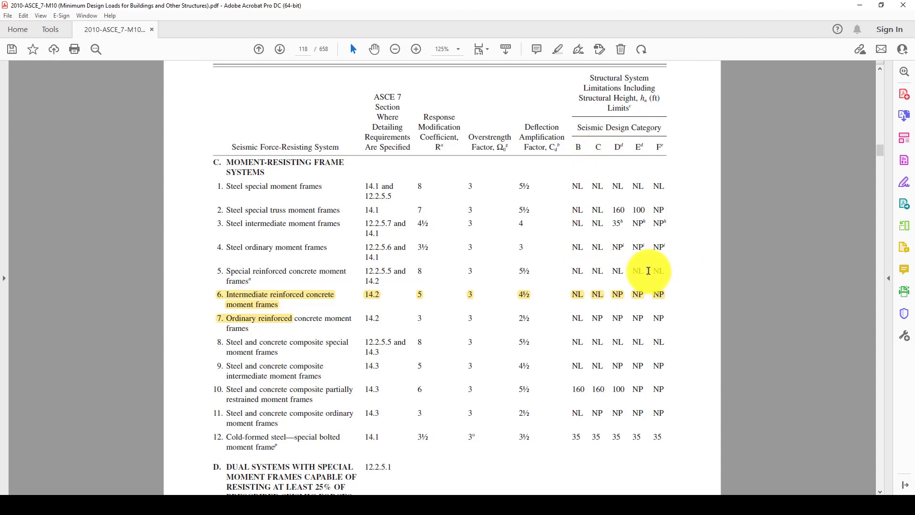
- Return to the Word document and examine the RCDC and Detailing items at the end of the list
left_click(320, 493)
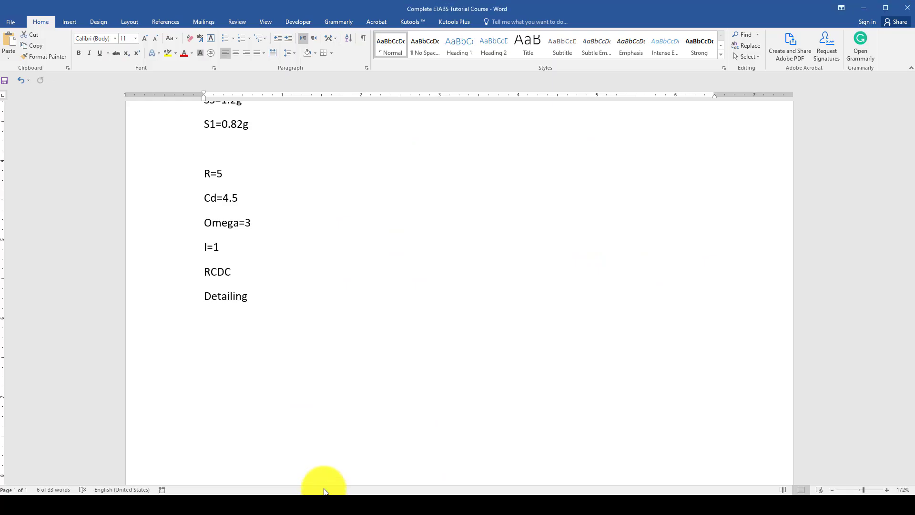
left_click(205, 264)
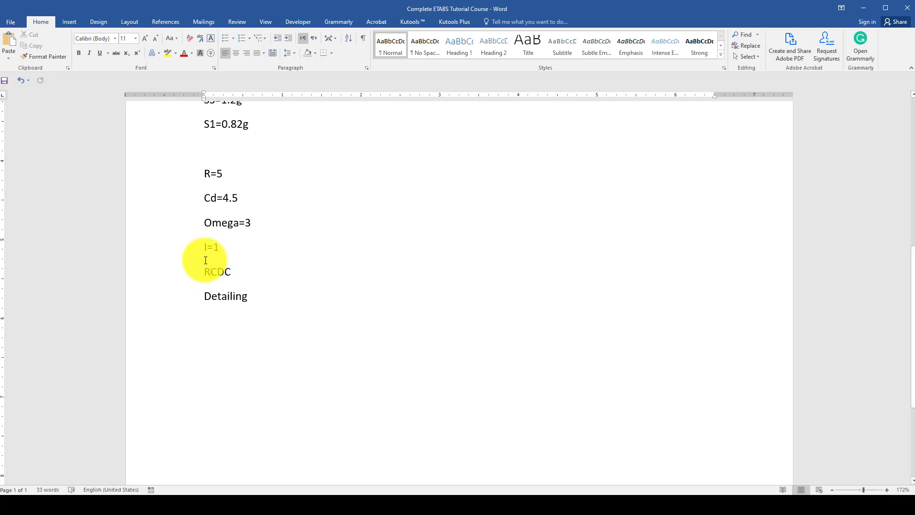
left_click_drag(205, 266, 238, 273)
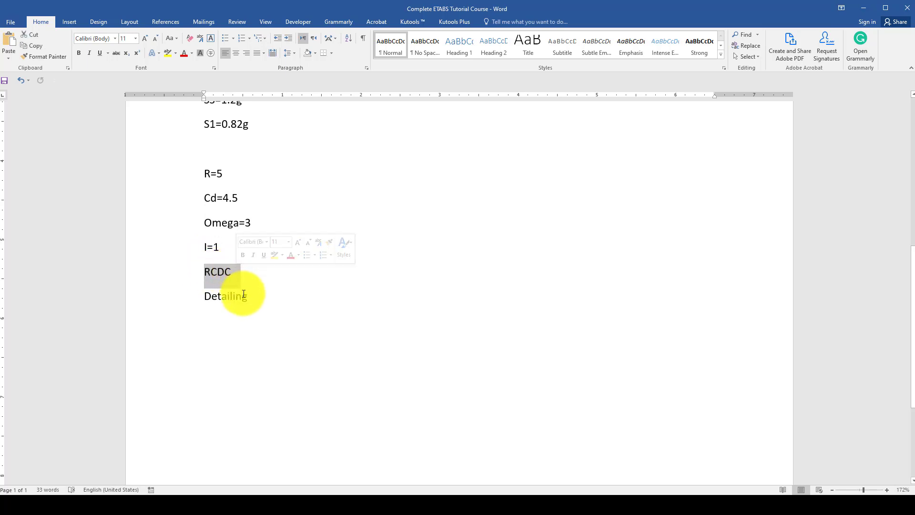
left_click(206, 296)
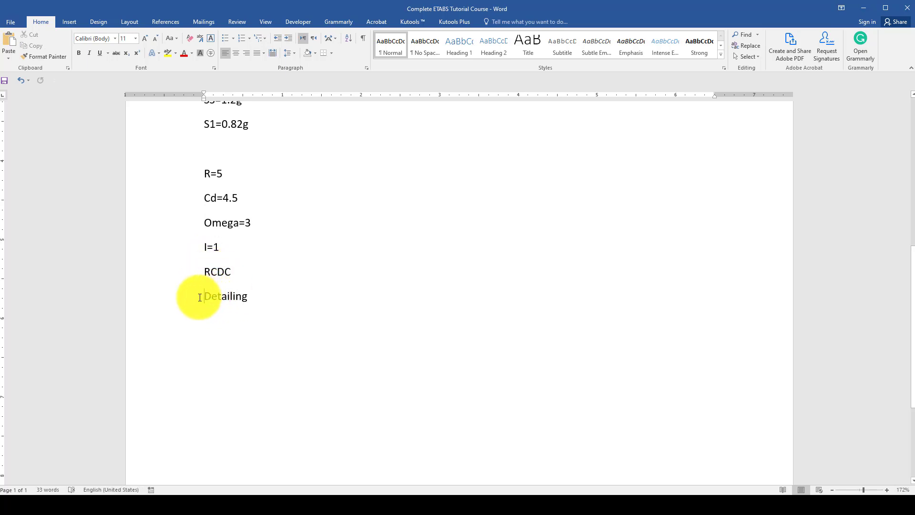
left_click_drag(211, 294, 230, 314)
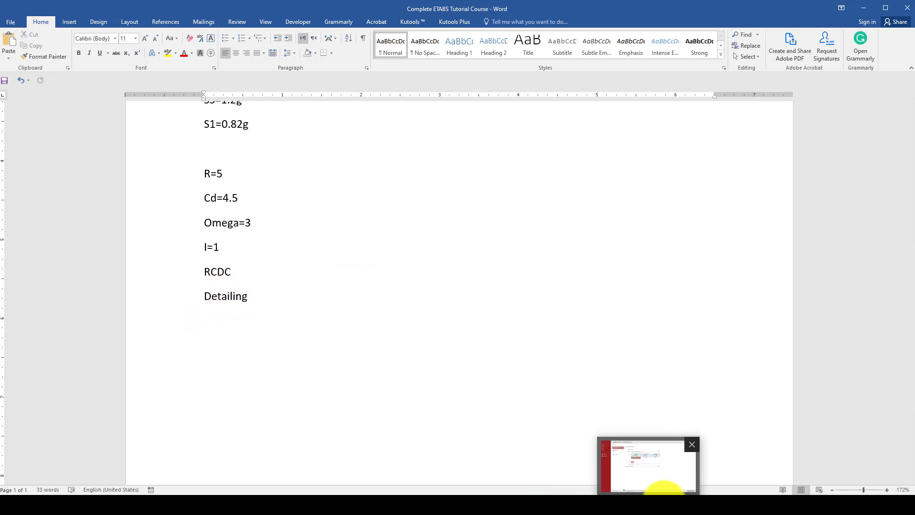
- Switch to STAAD.Pro and create a new analytical model with the file name RC-Building
left_click(663, 481)
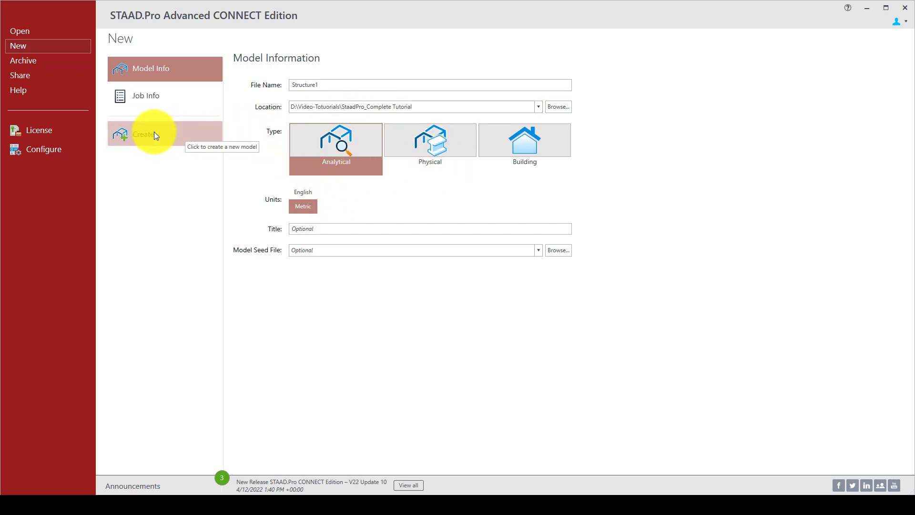
left_click_drag(290, 85, 324, 87)
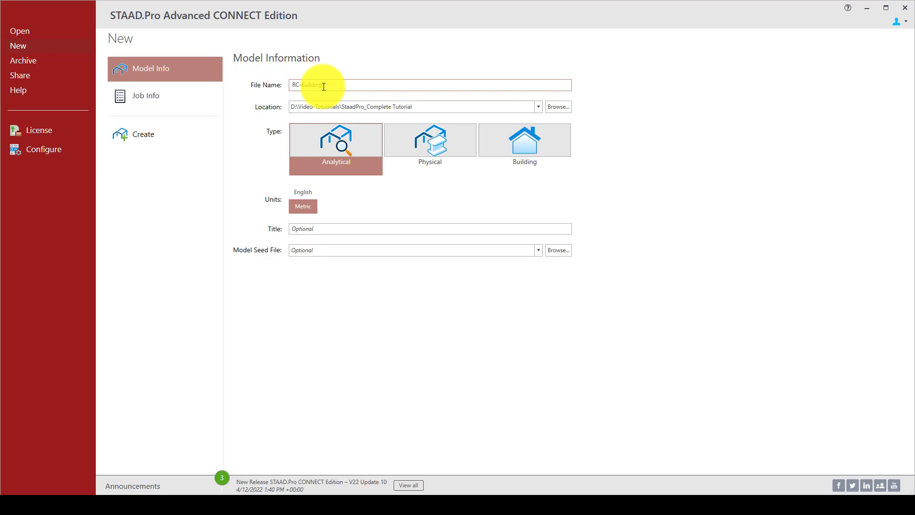
left_click(145, 138)
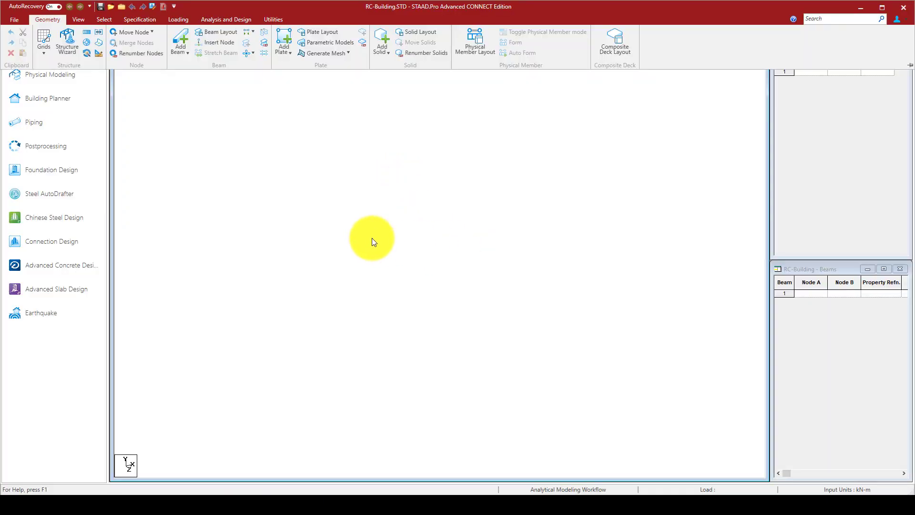
- Start a Bay Frame prototype from the Frame Models in the Structure Wizard
left_click(70, 45)
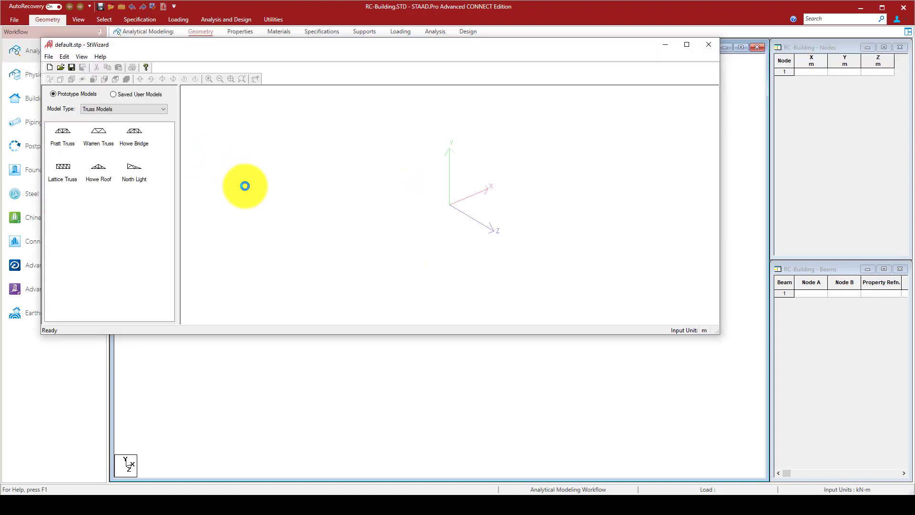
left_click(113, 115)
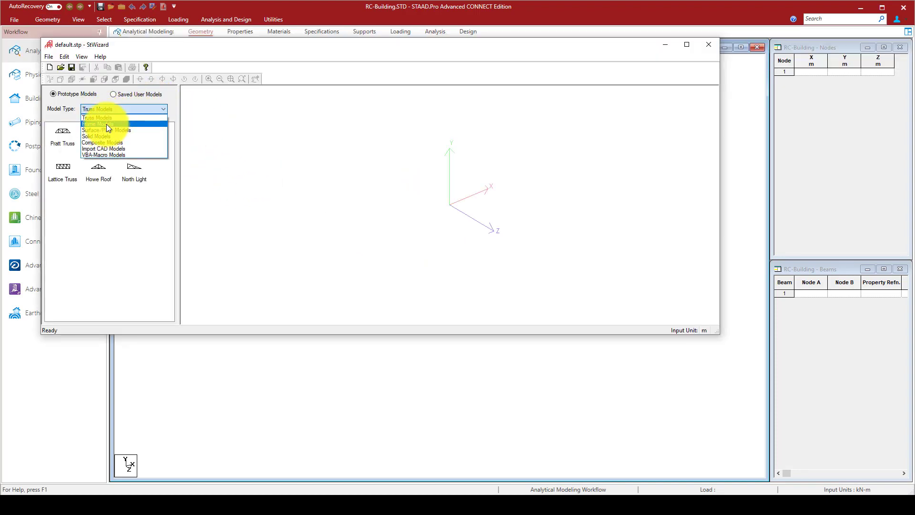
left_click(107, 124)
double_click(59, 130)
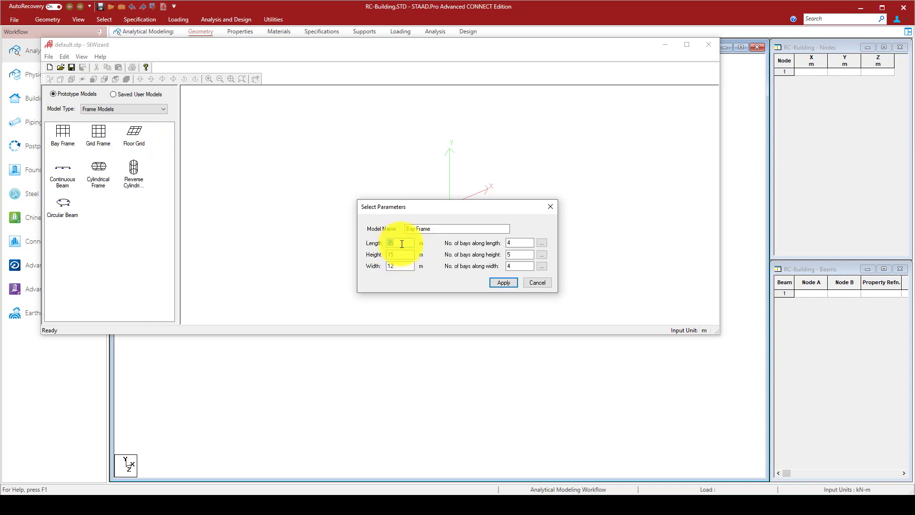
- Generate the bay frame 24 m long with 4 bays, 17 m high with 5 bays and 15 m wide with 3 bays
type("24")
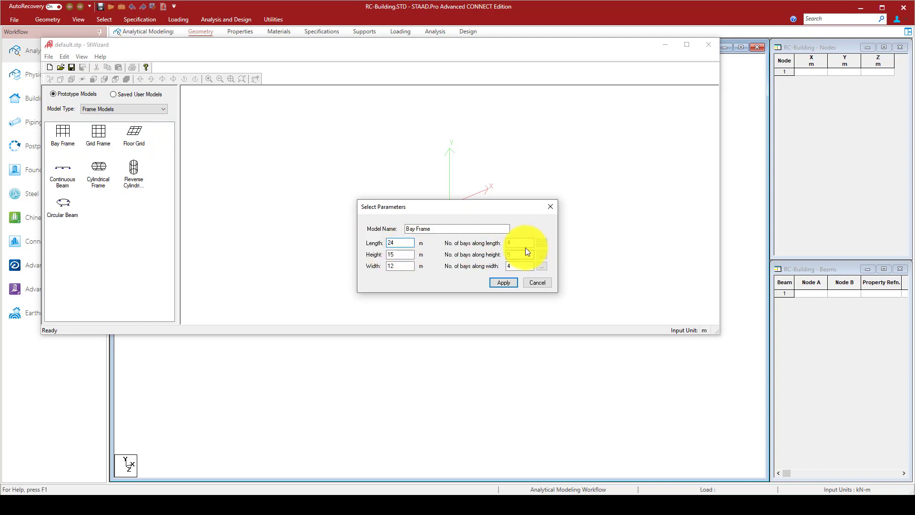
key("Tab")
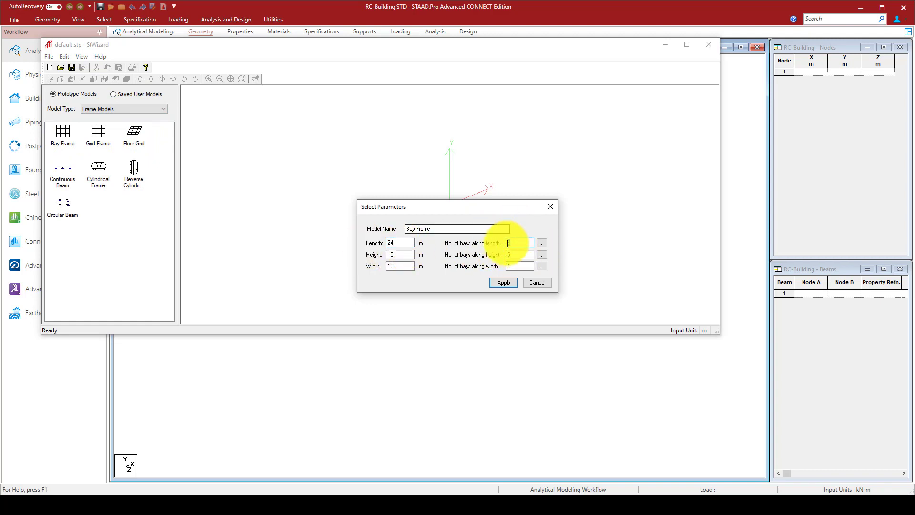
double_click(386, 255)
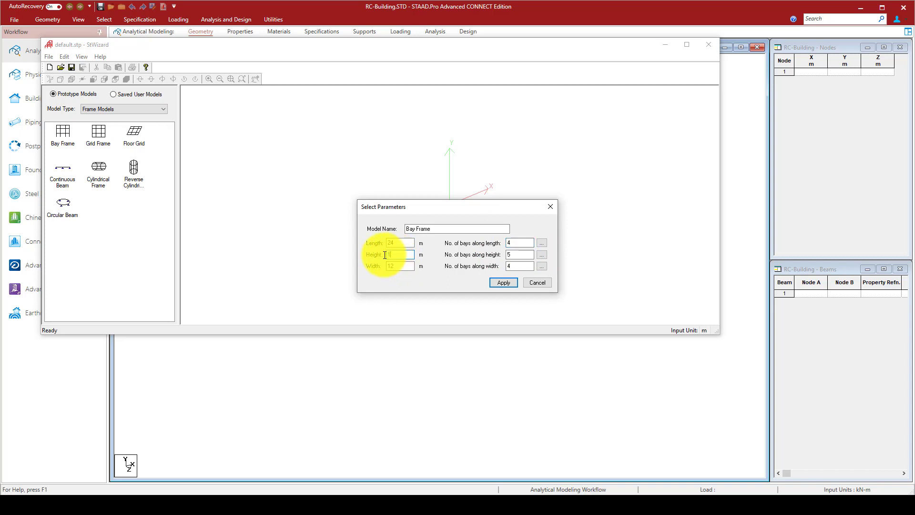
type("17")
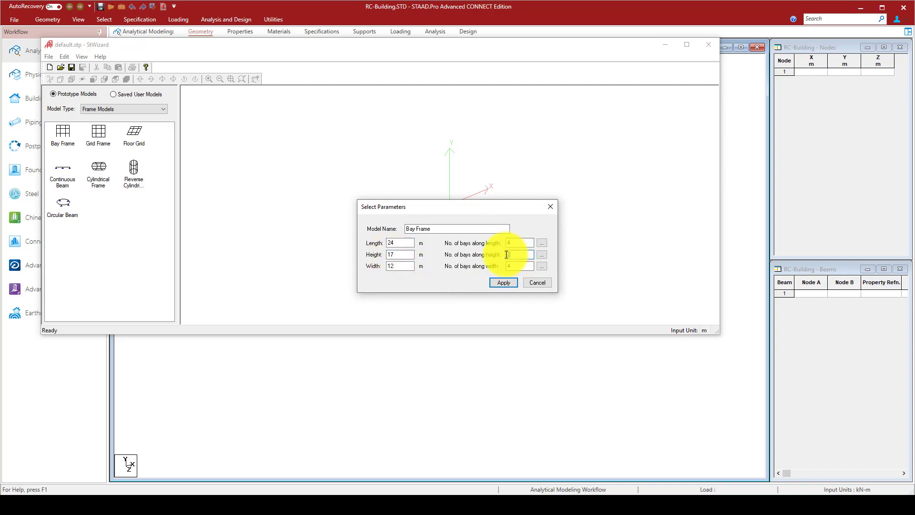
type("5")
double_click(388, 266)
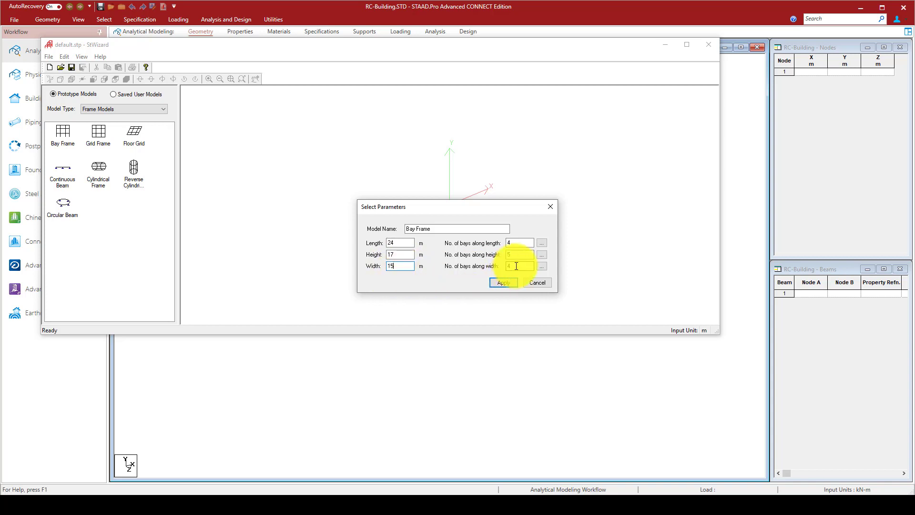
type("15")
left_click(505, 282)
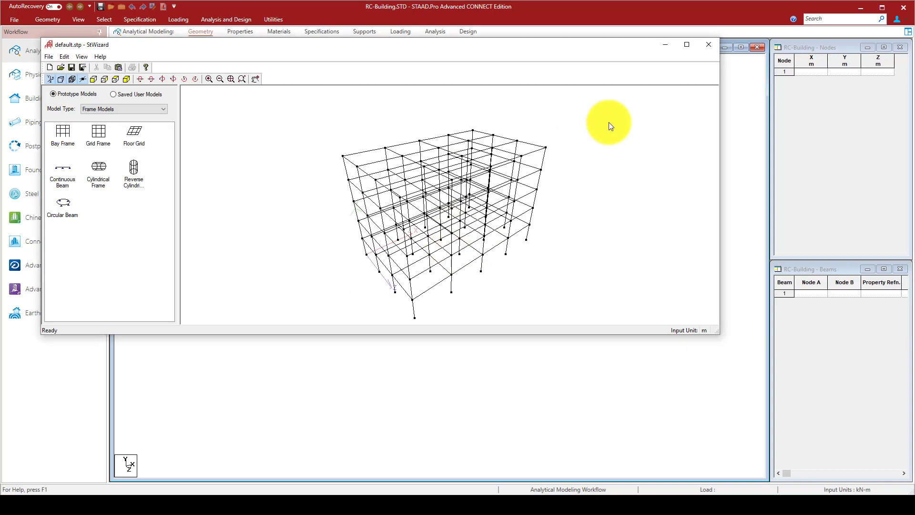
- Transfer the wizard's bay frame into the RC-Building model, placed with X, Y and Z offsets of 0 m
left_click(711, 46)
left_click(478, 274)
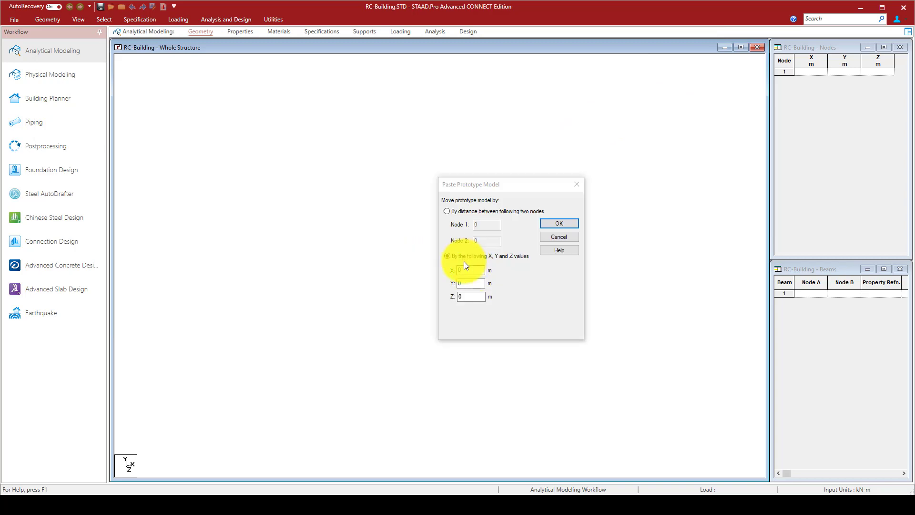
left_click(460, 257)
left_click(553, 224)
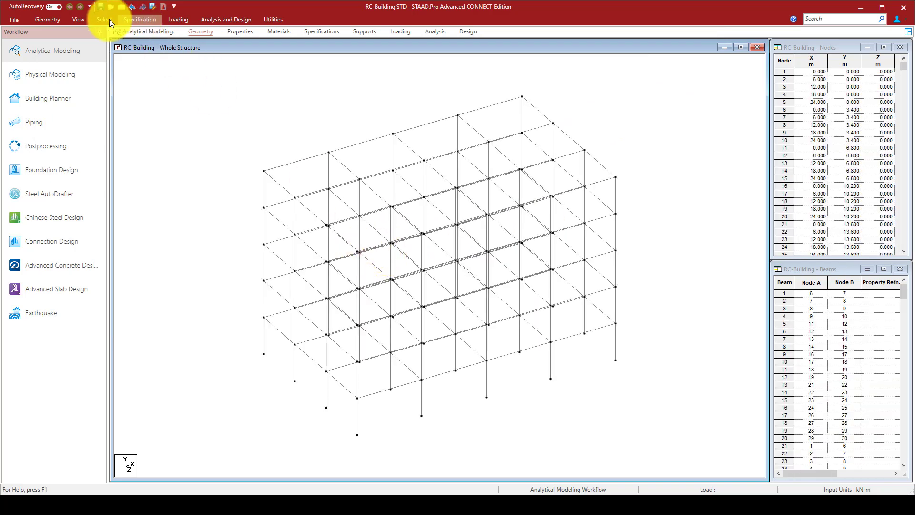
- In plan view, delete the corner columns and outer X-direction beams of the 24 m, 15 m corner bay, including their orphan nodes
left_click(80, 20)
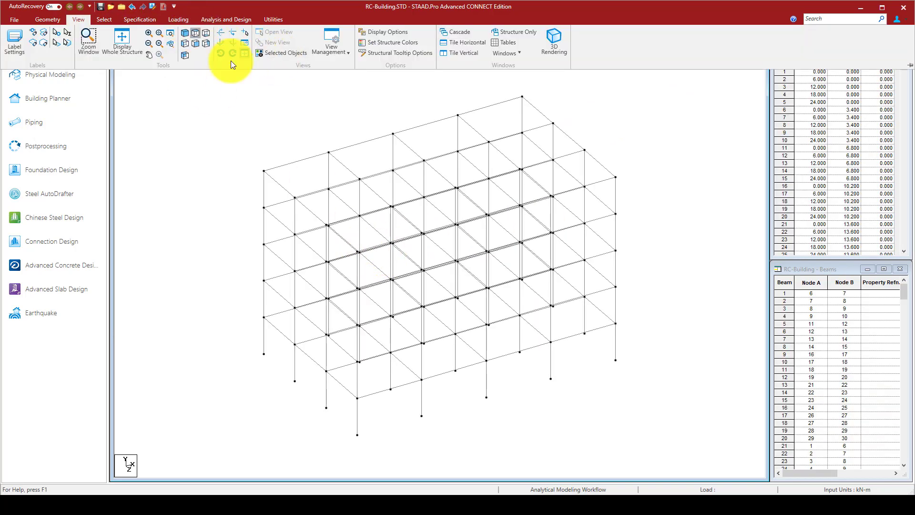
left_click(196, 33)
scroll(351, 163, "down", 6)
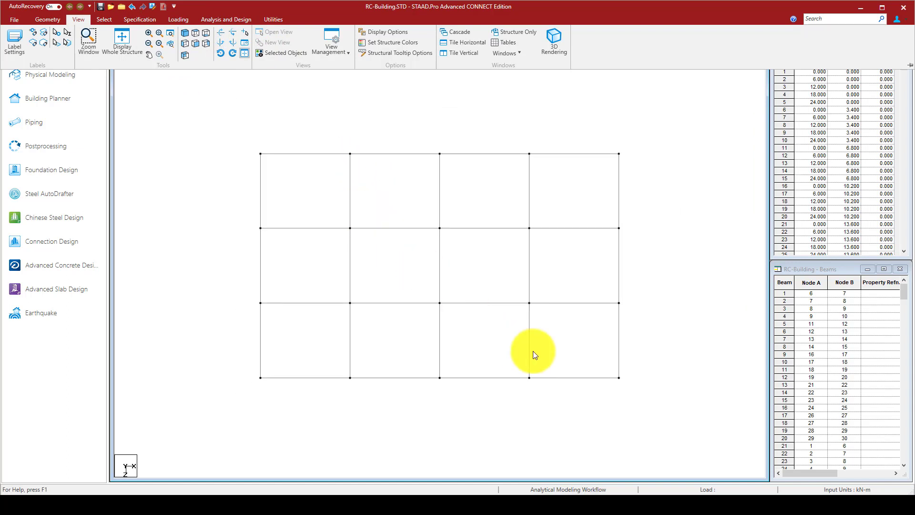
left_click(633, 366)
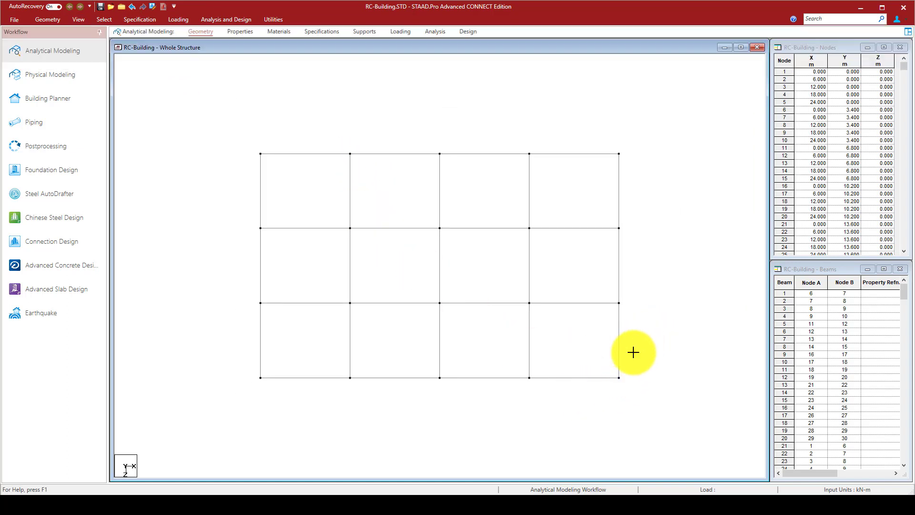
left_click_drag(638, 342, 573, 395)
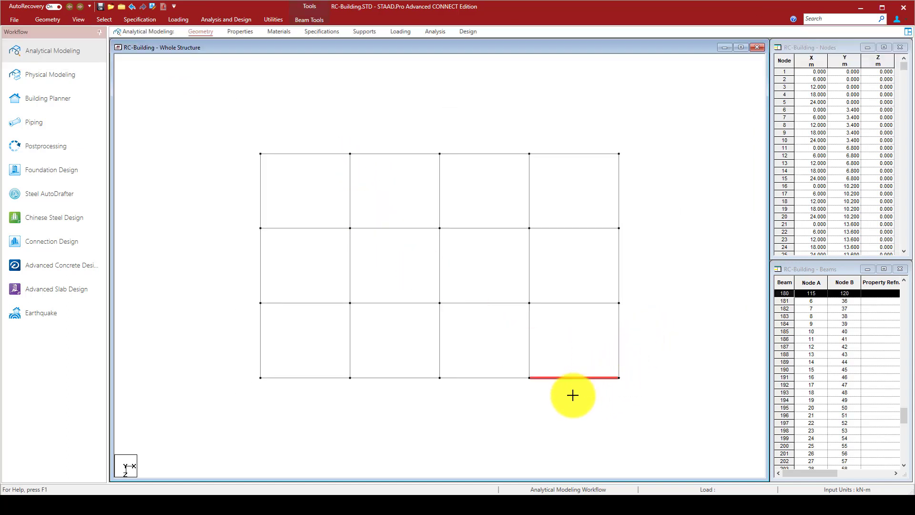
key("Delete")
left_click(481, 273)
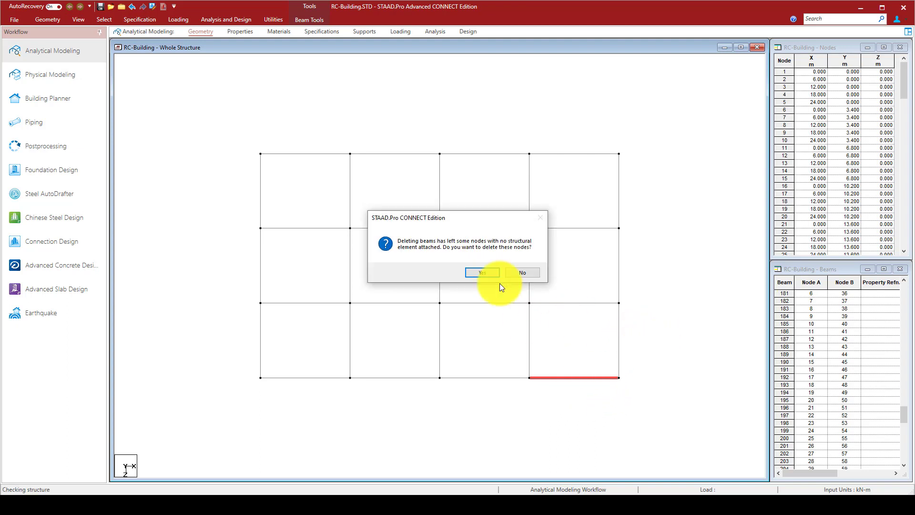
left_click(491, 274)
- Delete the remaining outer Z-direction beams of that corner bay on all floors, together with their orphan nodes
left_click_drag(647, 337, 588, 399)
key("Delete")
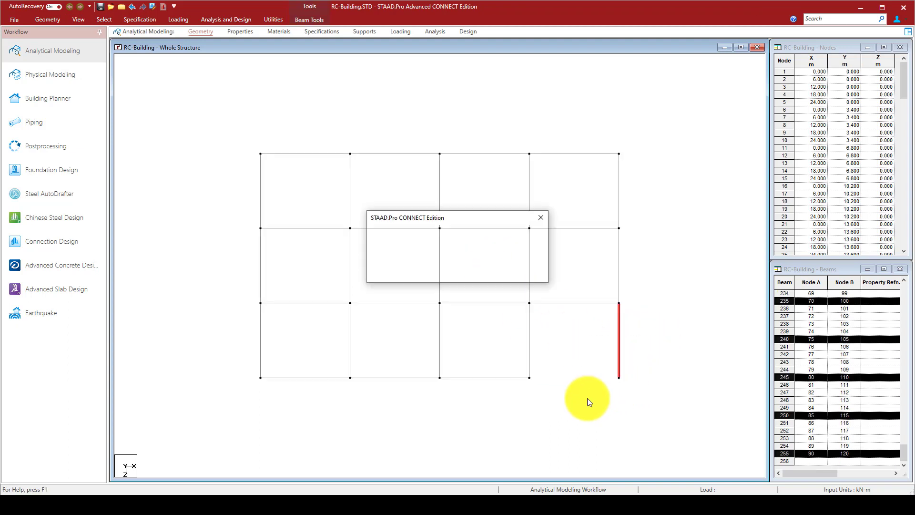
left_click(493, 274)
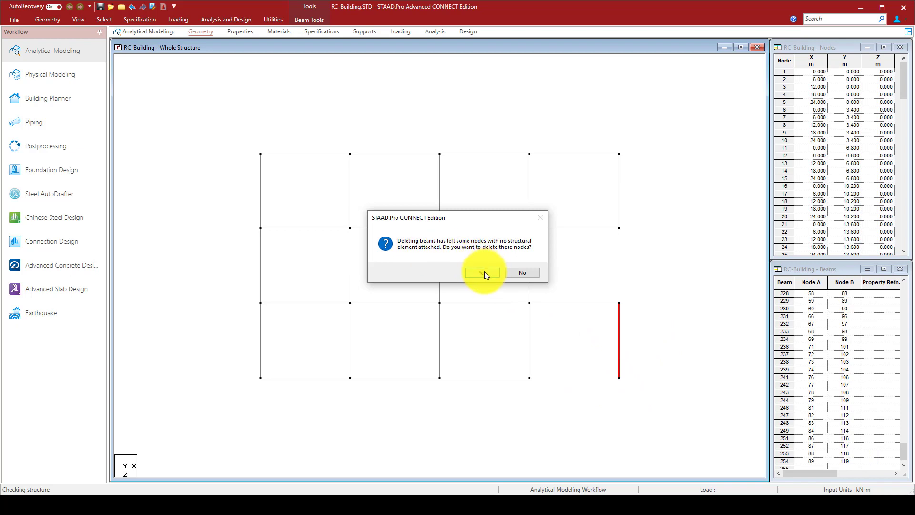
left_click(484, 273)
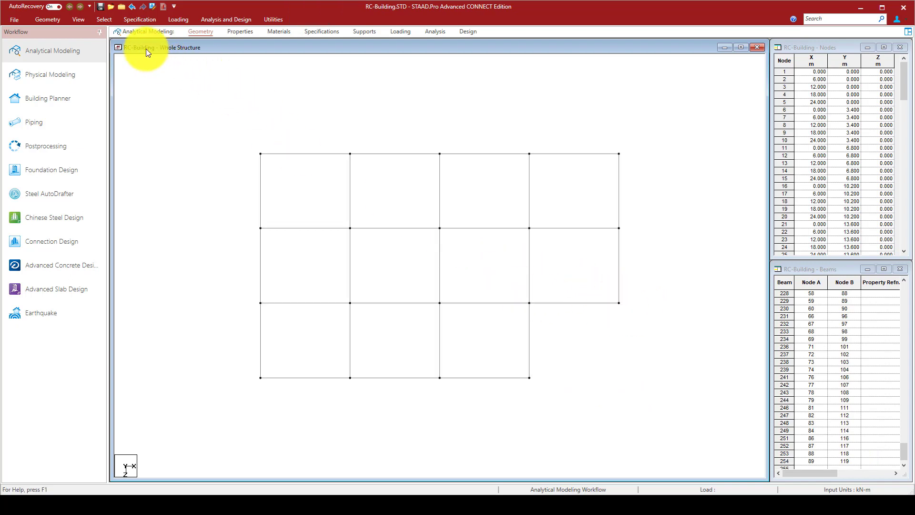
- Copy the middle-bay Z-direction frame at X = 6 m with a one-step Translational Repeat of 3 m in global X
left_click_drag(337, 209, 370, 319)
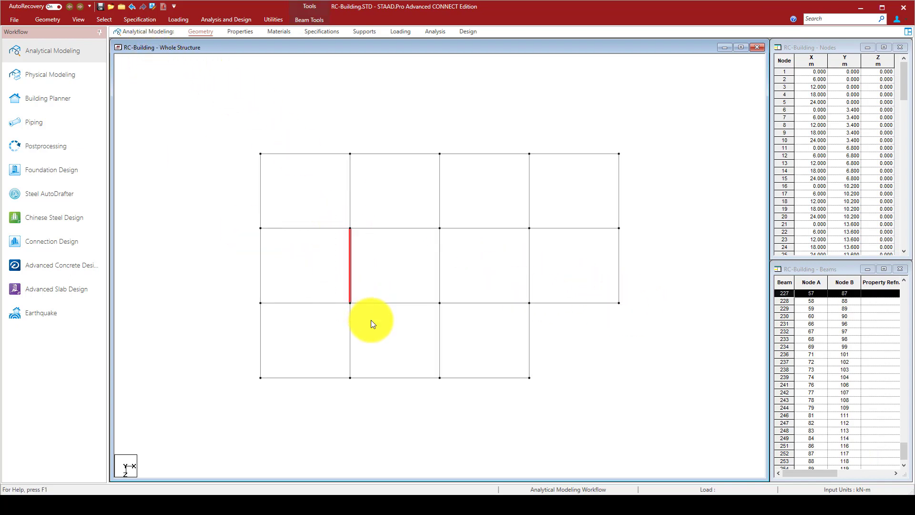
left_click(48, 20)
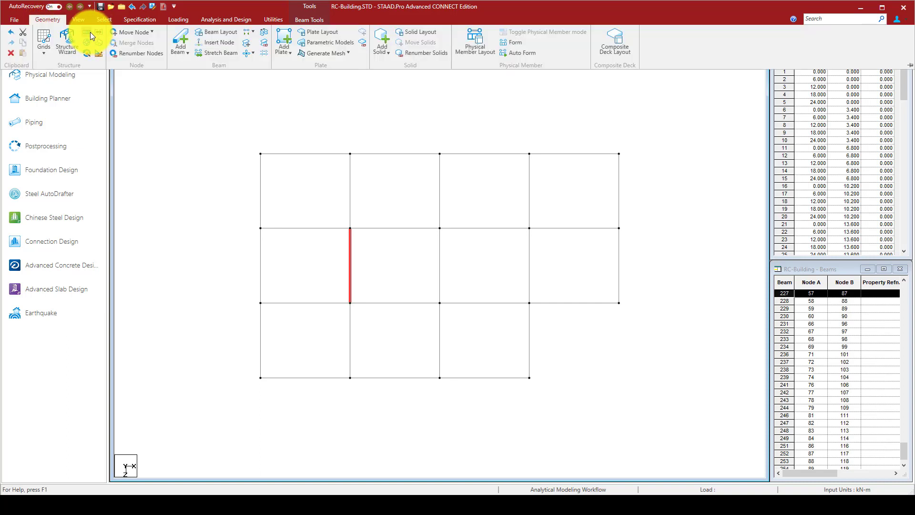
left_click(90, 33)
left_click_drag(473, 207, 453, 204)
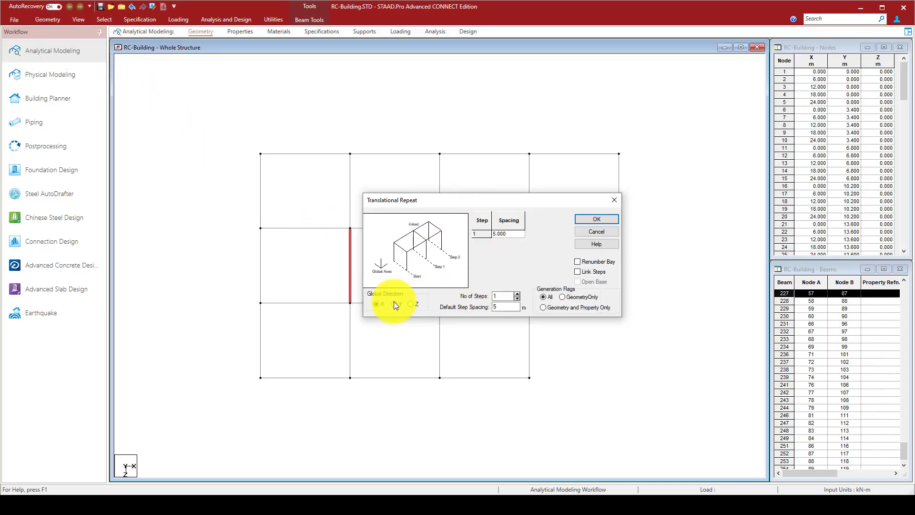
double_click(487, 308)
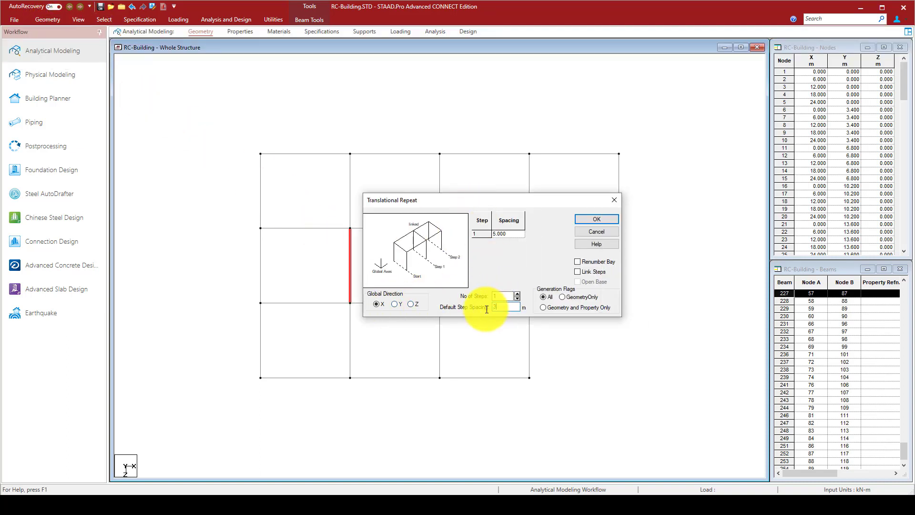
left_click(608, 221)
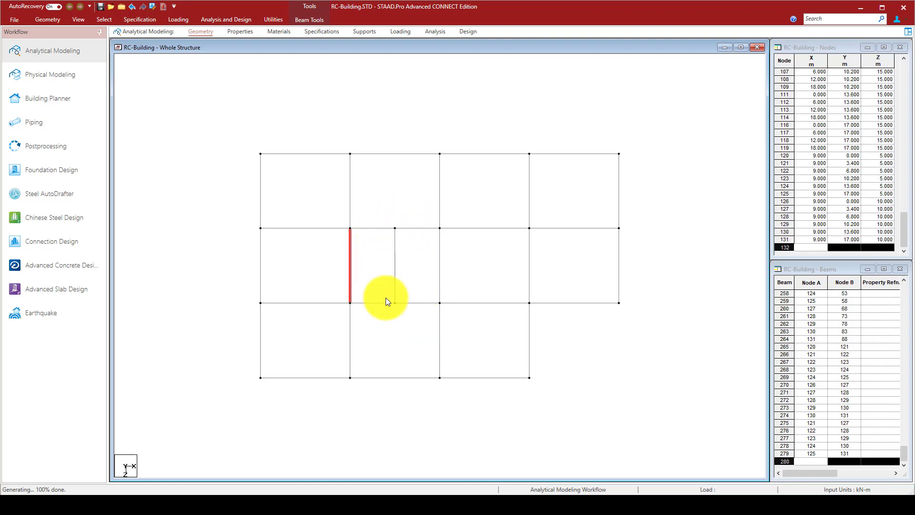
left_click(193, 129)
- Examine the edited building frame in isometric view and from rotated angles
left_click(74, 18)
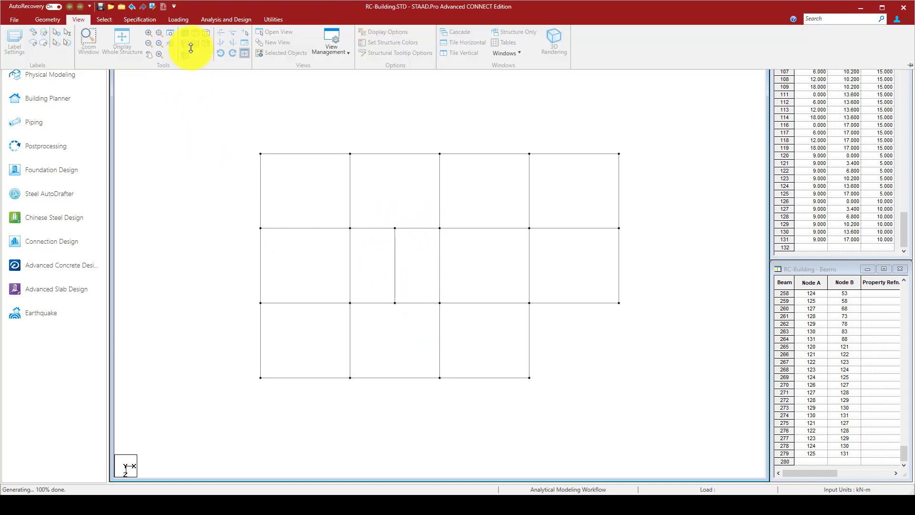
left_click(196, 43)
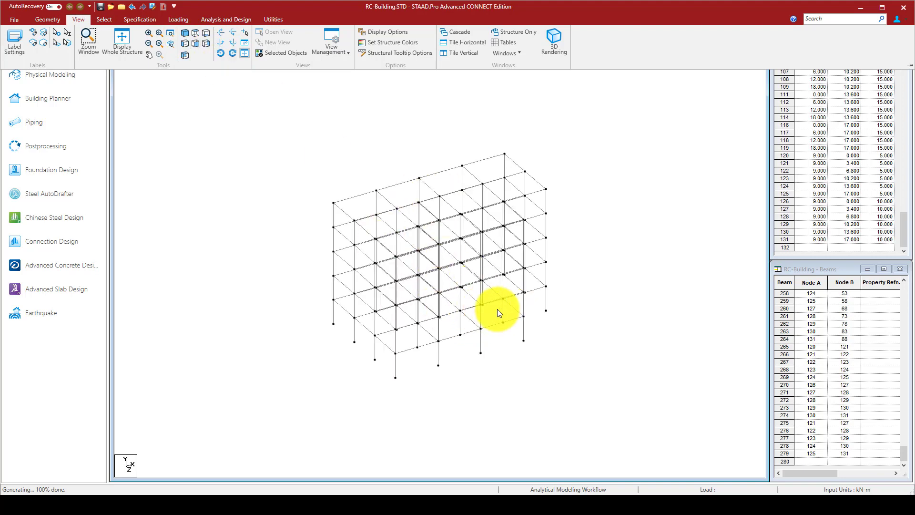
middle_click_drag(497, 309, 506, 333)
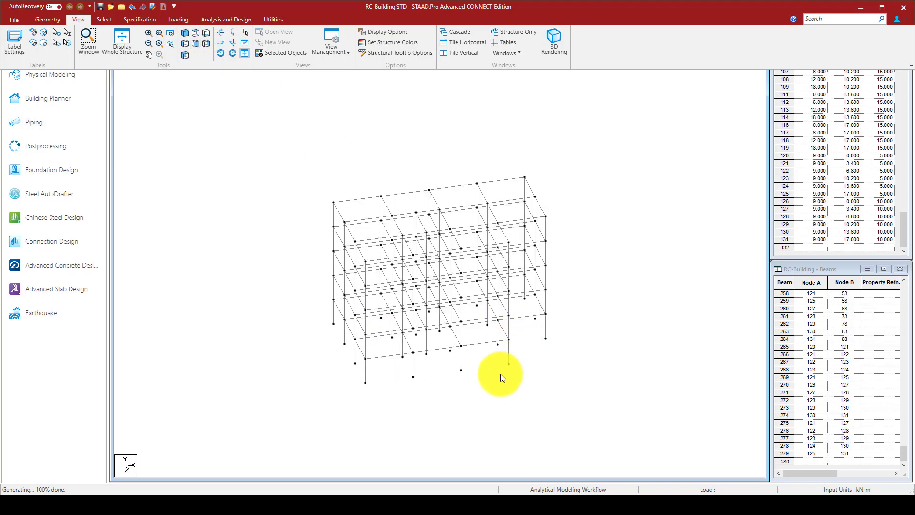
middle_click_drag(501, 374, 517, 368)
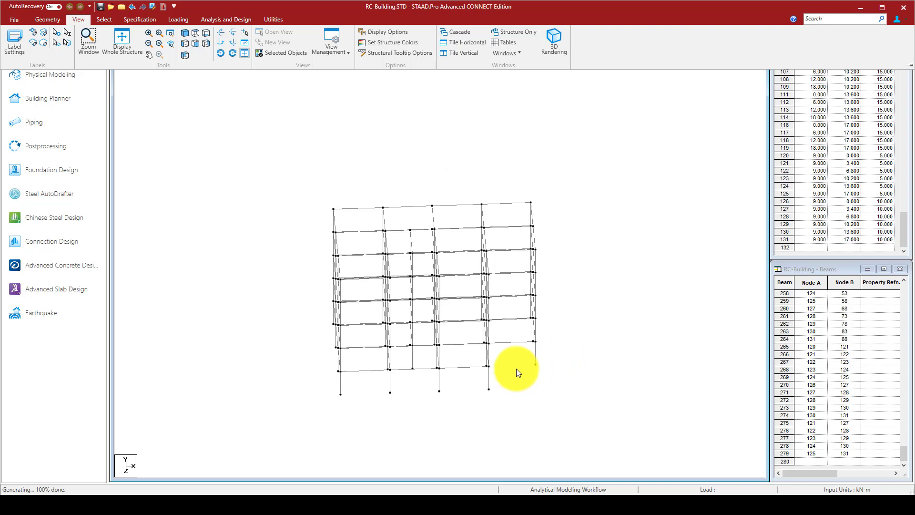
left_click(188, 41)
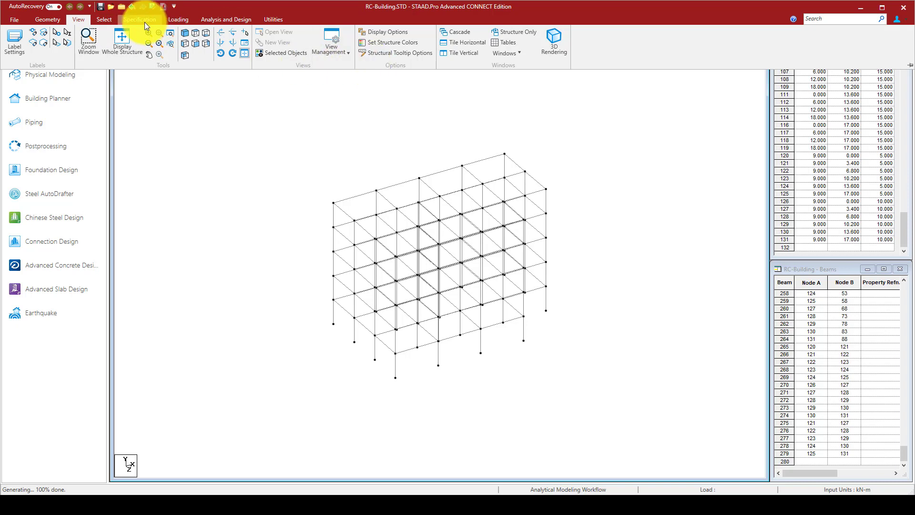
left_click(104, 21)
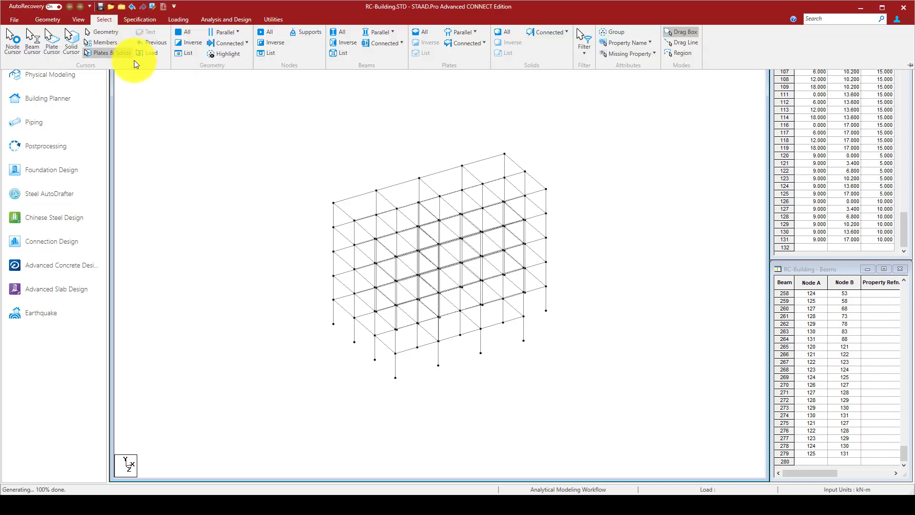
left_click(167, 84)
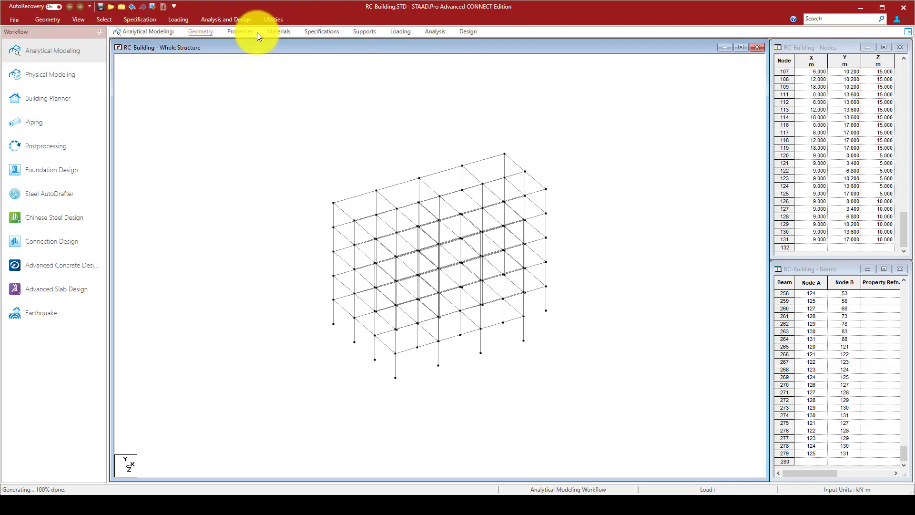
- Define two rectangular concrete sections, with YD 0.4 m by ZD 0.4 m and YD 0.6 m by ZD 0.4 m
left_click(276, 32)
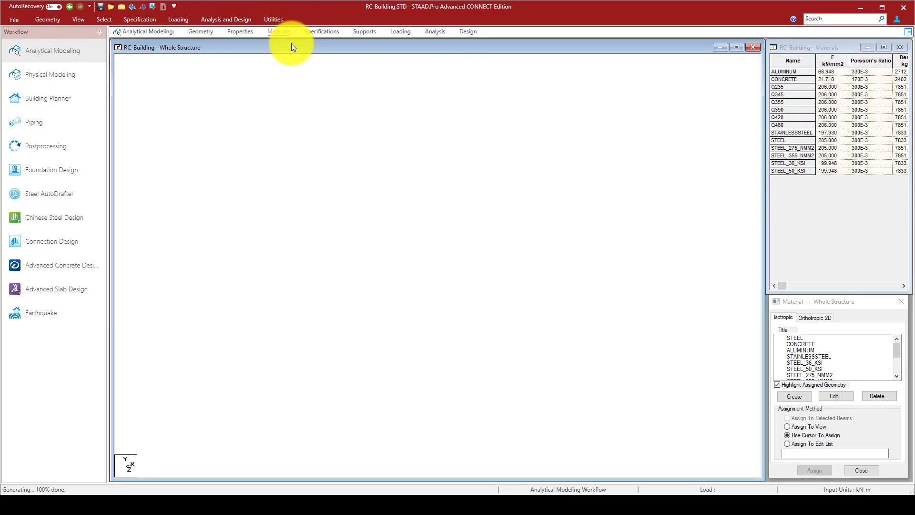
left_click(239, 32)
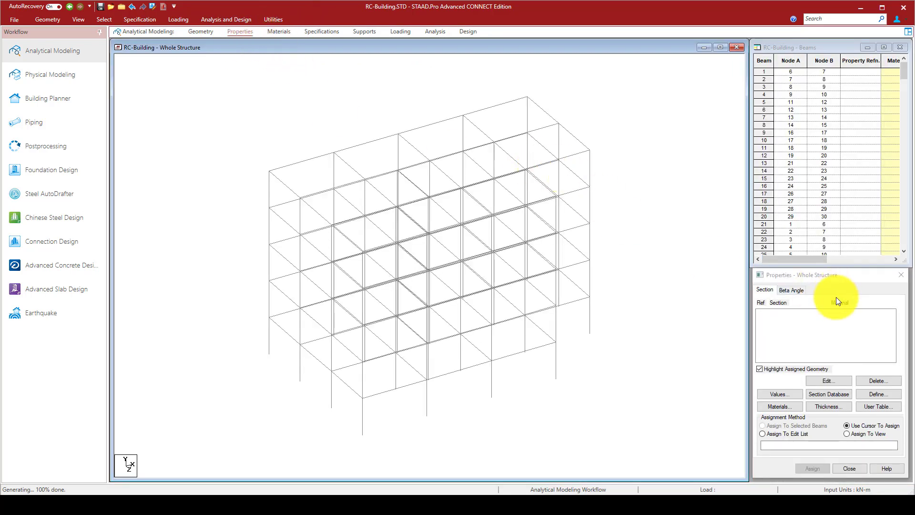
left_click(878, 394)
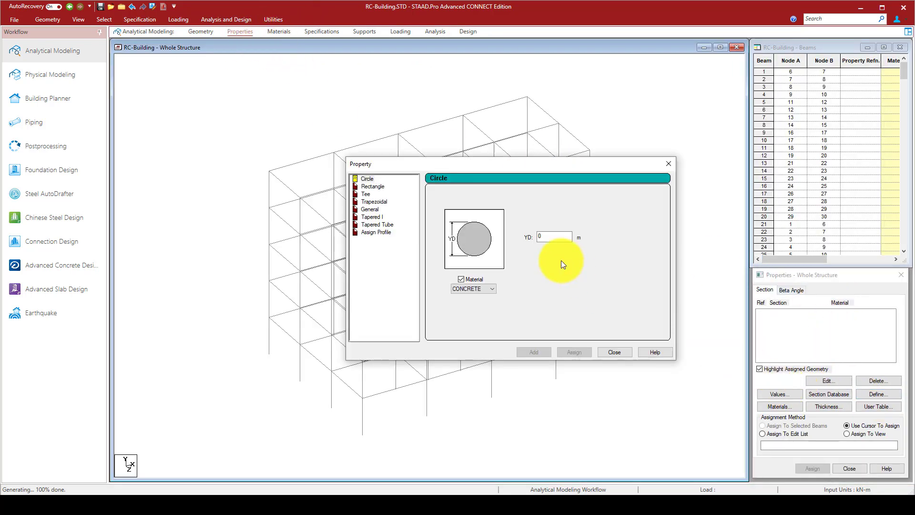
left_click(372, 187)
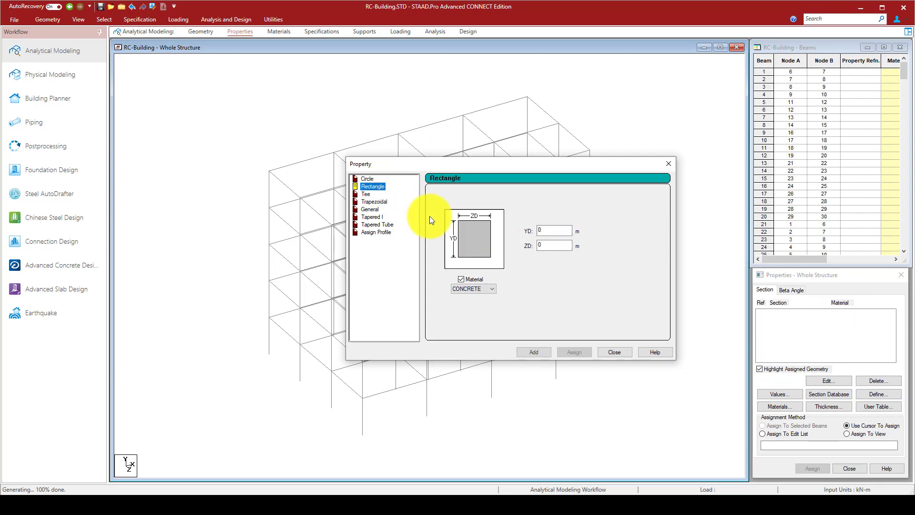
left_click(539, 230)
type("0.4")
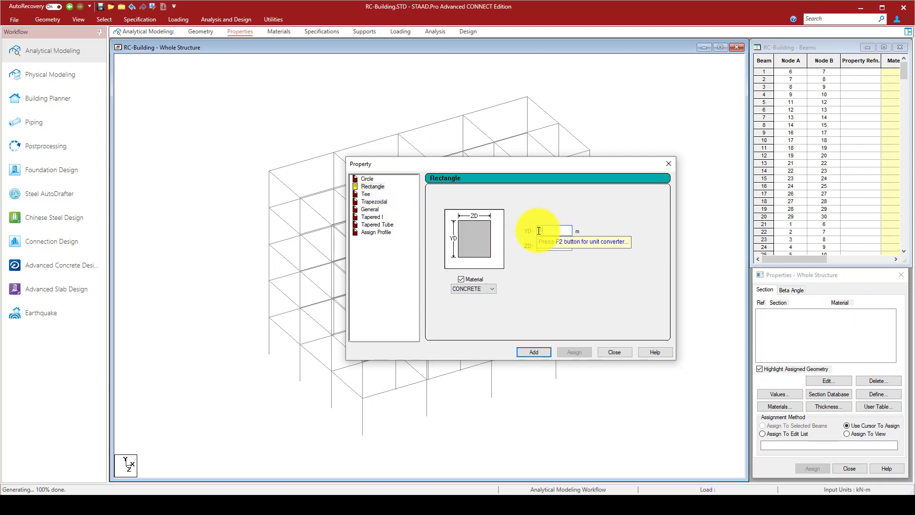
key("Tab")
type("0.4")
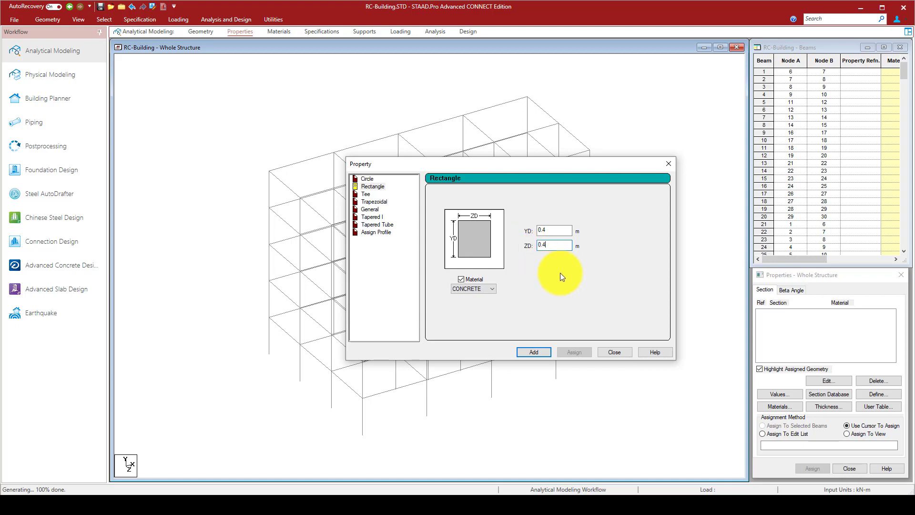
left_click(545, 352)
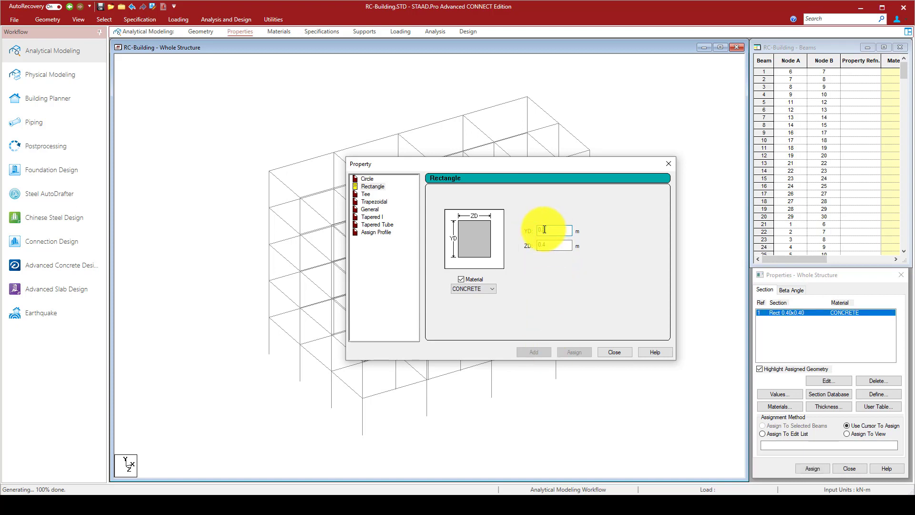
left_click(534, 352)
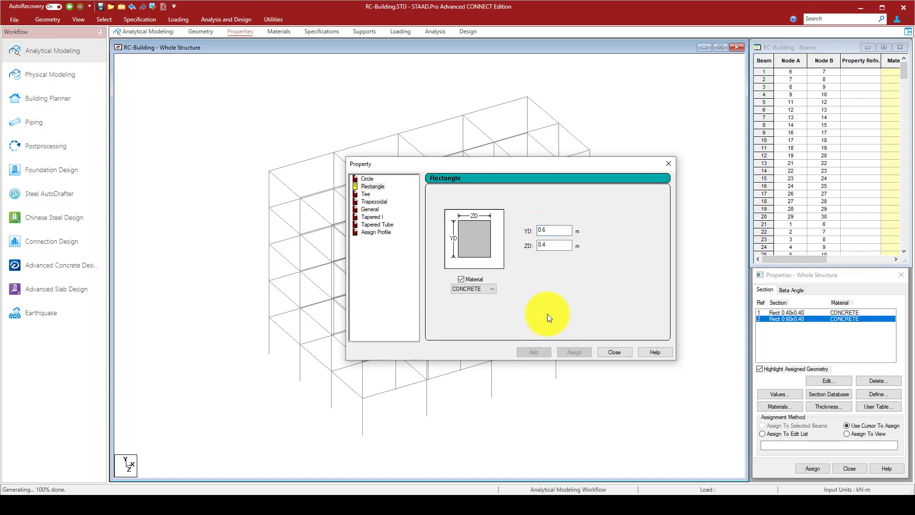
left_click(624, 352)
- Define a concrete plate thickness of 0.2 m at all four nodes
left_click(832, 408)
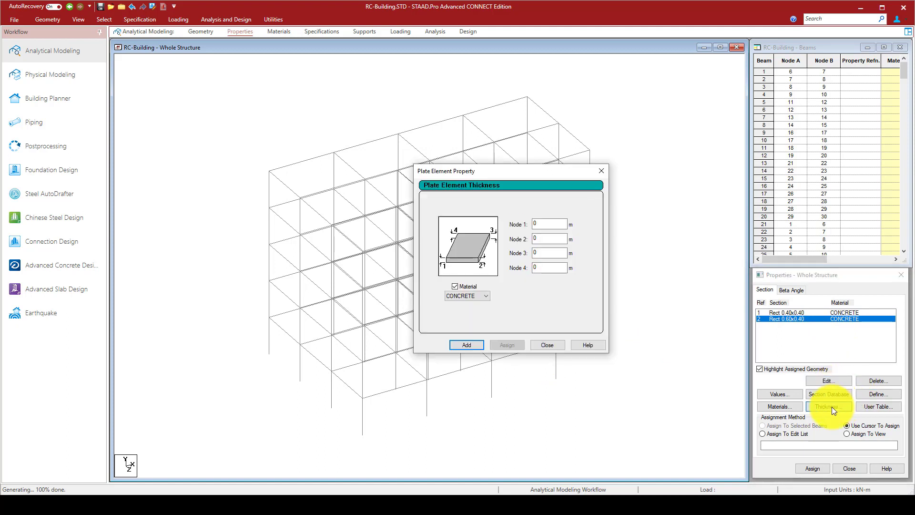
left_click(532, 224)
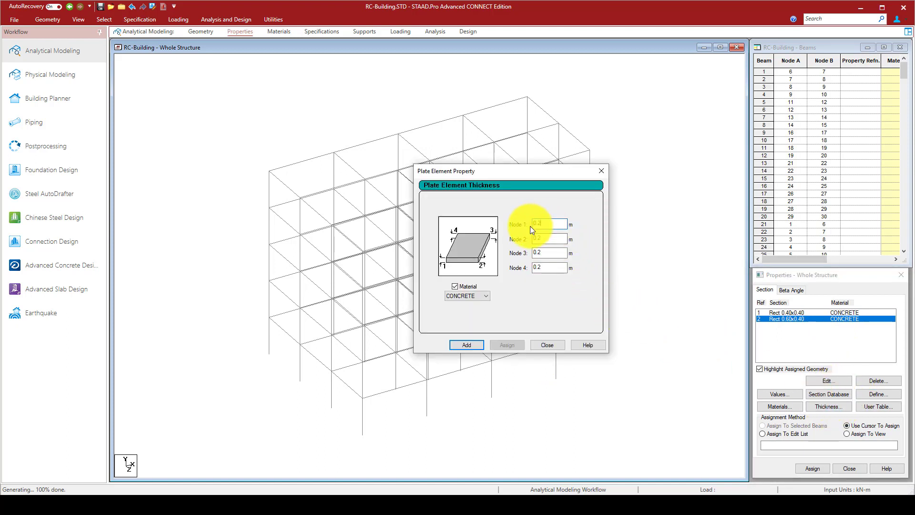
type("0.2")
left_click(485, 347)
left_click(547, 344)
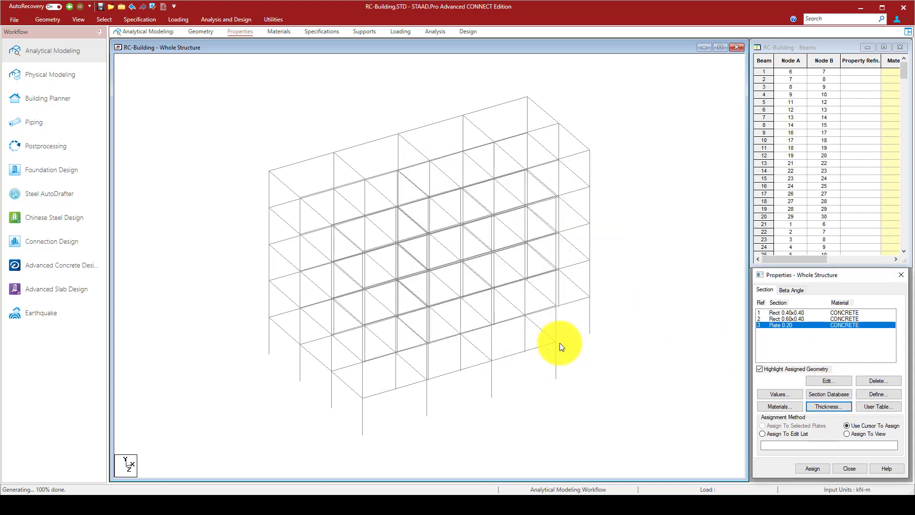
- Assign the Rect 0.40x0.40 concrete section to all columns by selecting the beams parallel to Y
left_click(790, 313)
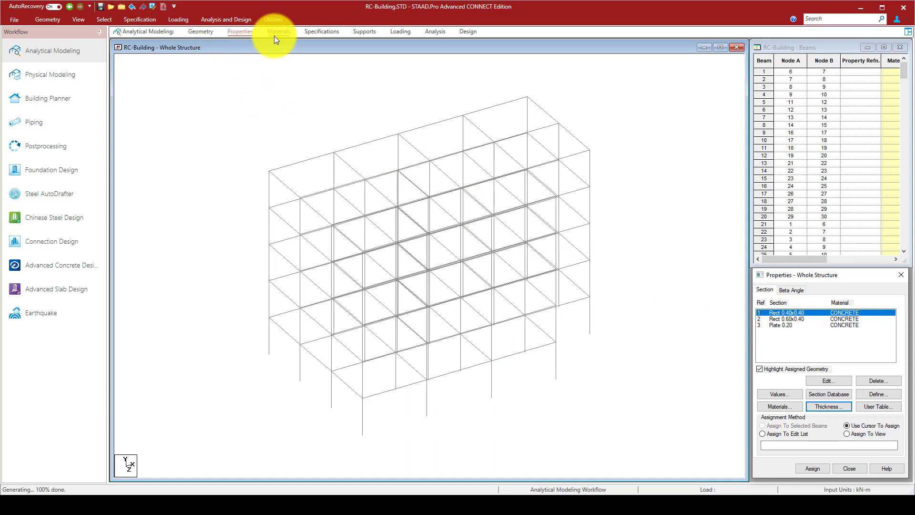
left_click(104, 19)
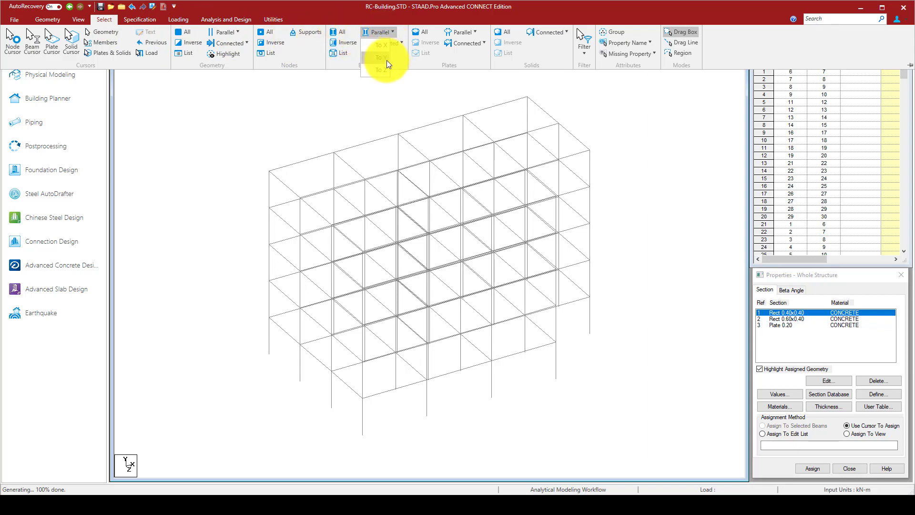
left_click(387, 61)
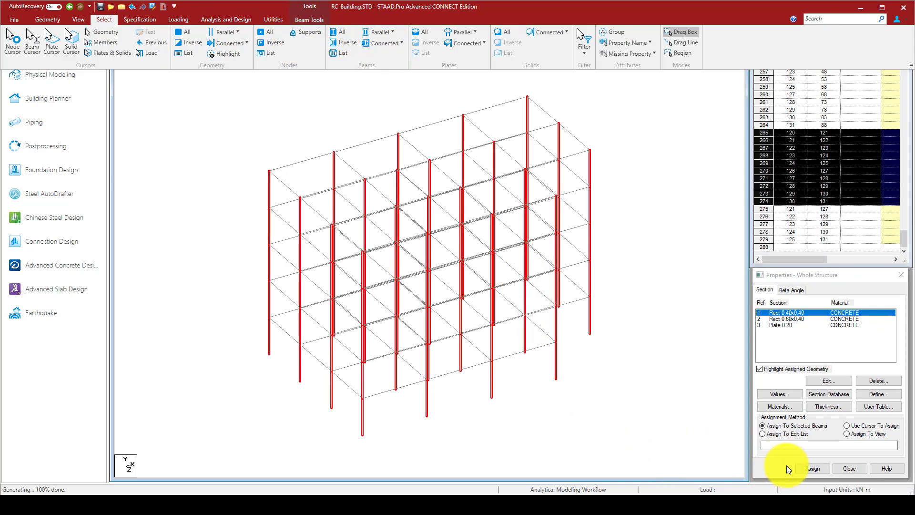
left_click(813, 469)
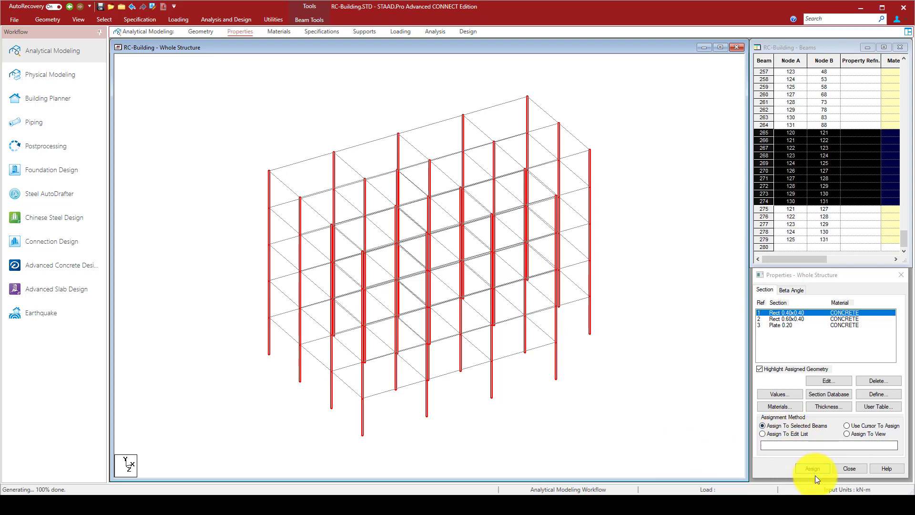
left_click(811, 468)
left_click(844, 400)
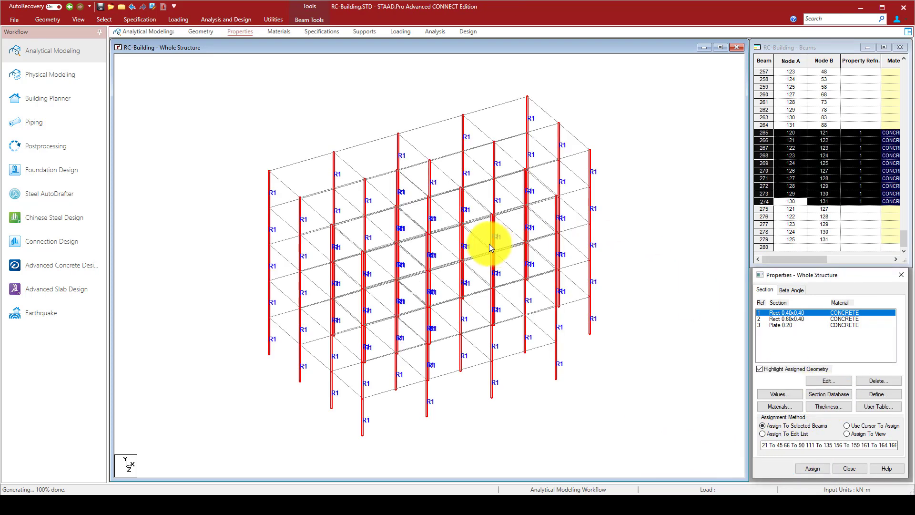
left_click(636, 183)
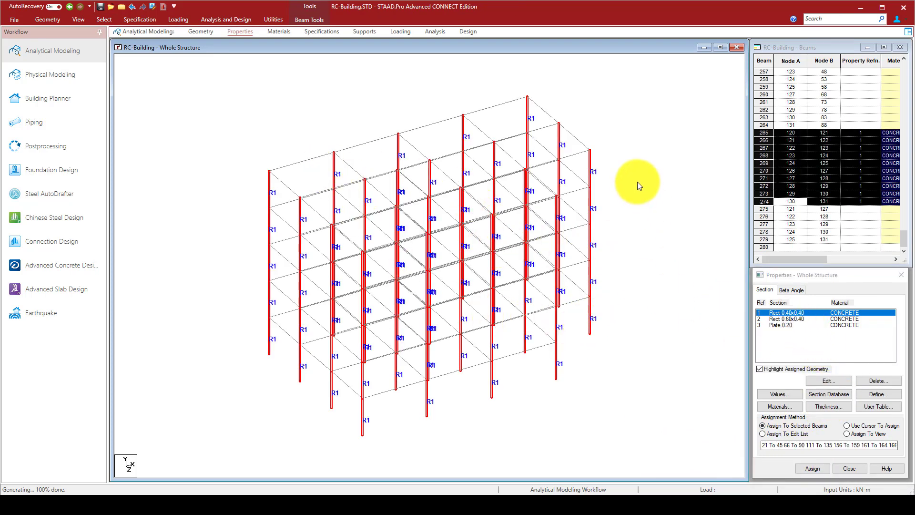
- Assign the Rect 0.60x0.40 concrete section to all floor beams parallel to X and Z
left_click(785, 319)
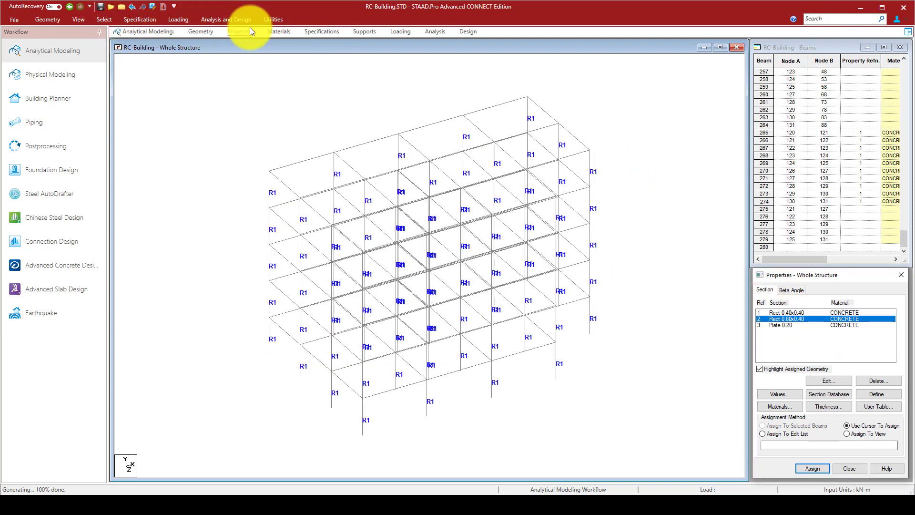
left_click(58, 20)
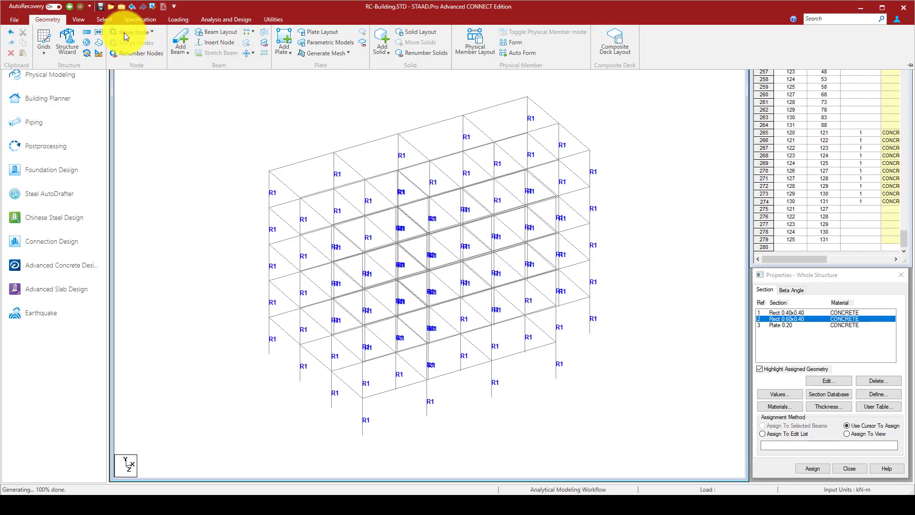
left_click(104, 19)
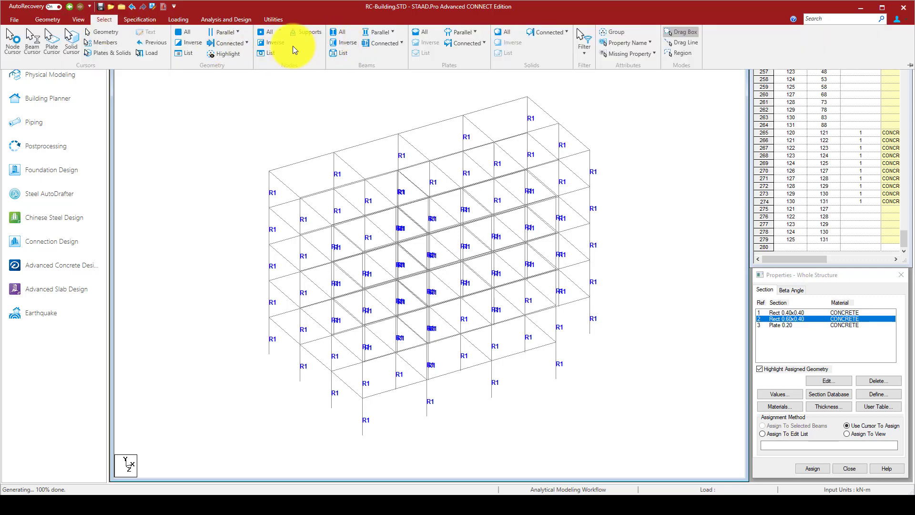
left_click(388, 31)
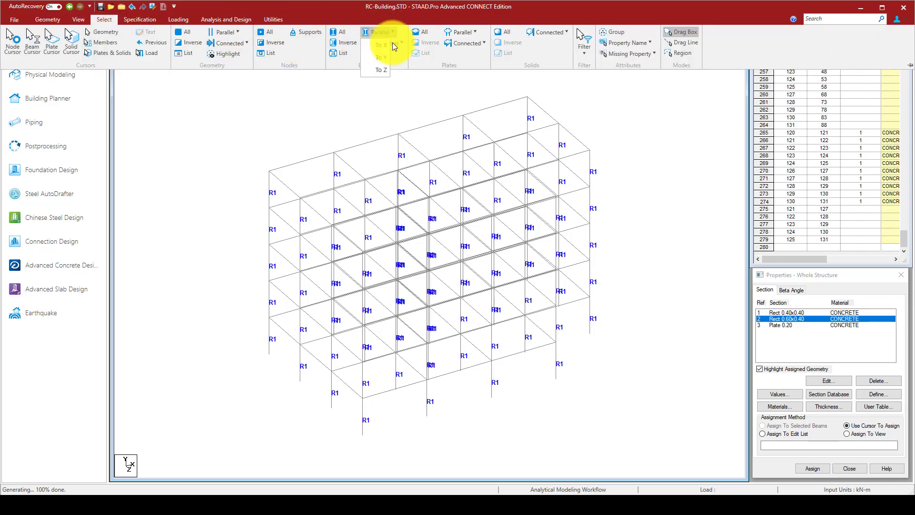
left_click(390, 44)
left_click(387, 31)
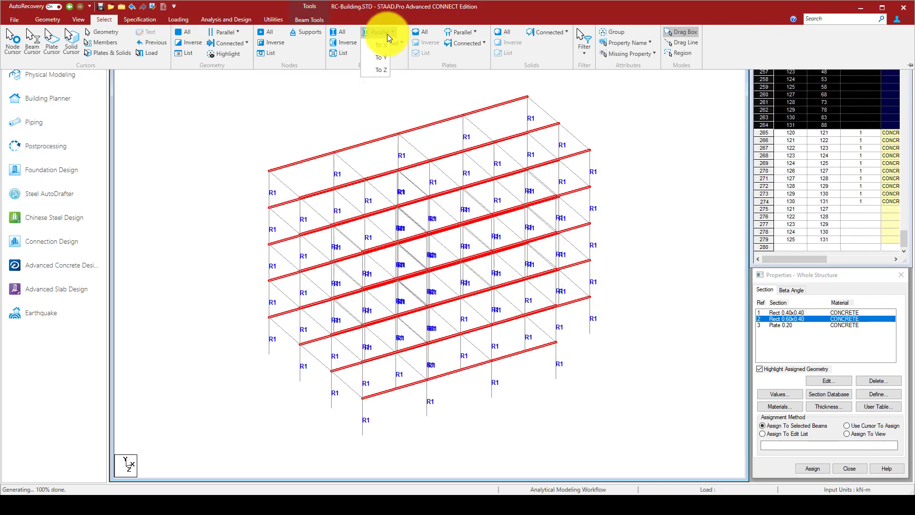
left_click(378, 71)
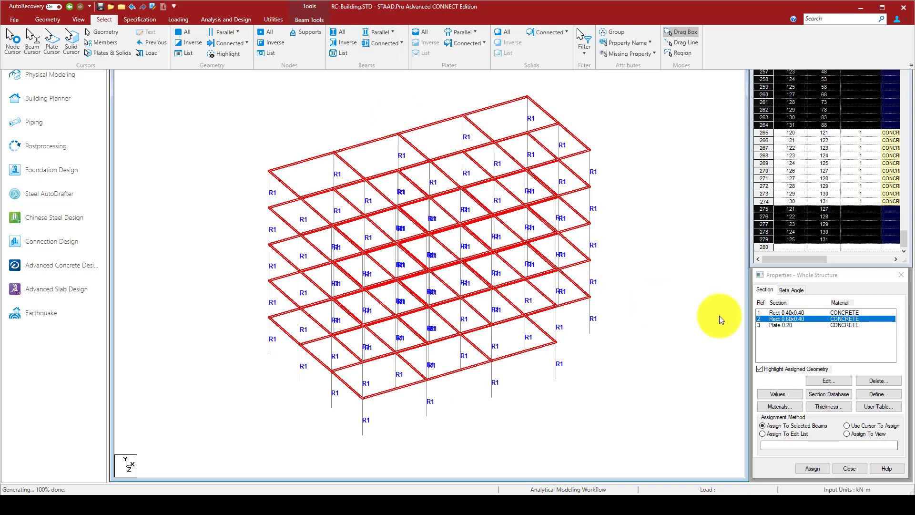
left_click(812, 468)
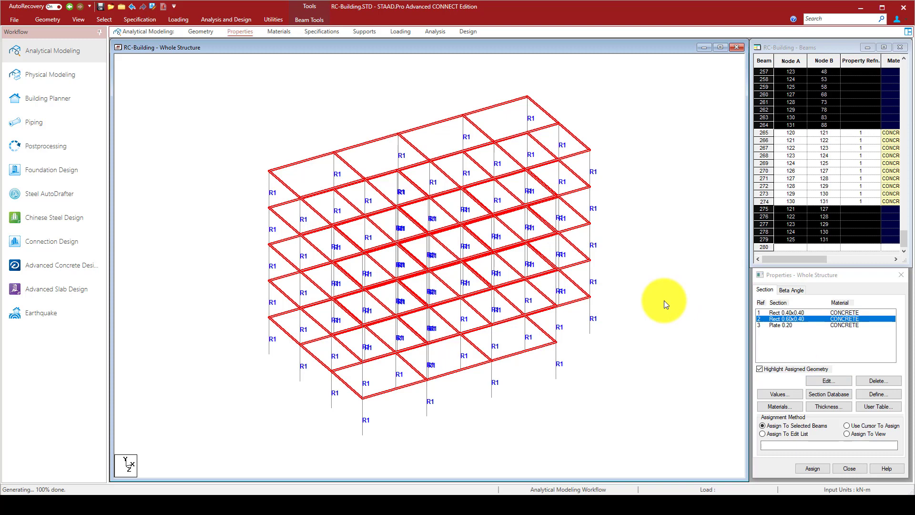
left_click(808, 468)
left_click(818, 394)
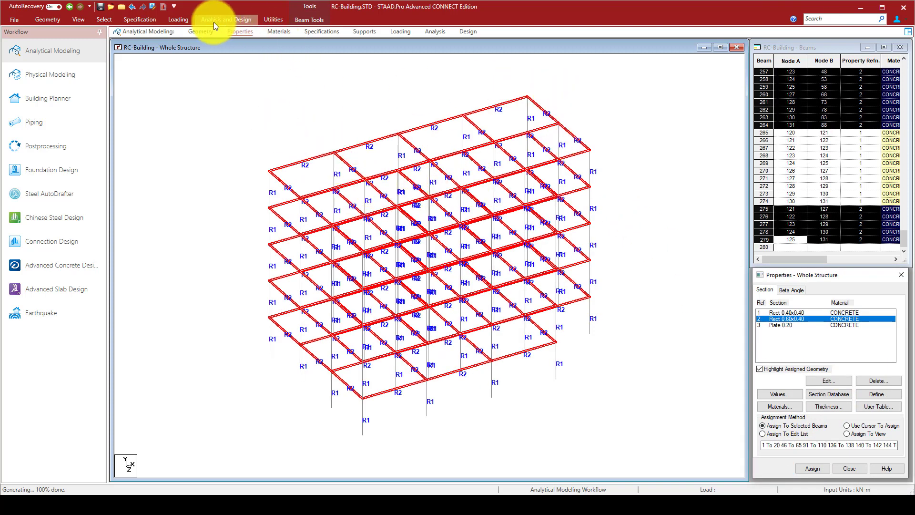
- Create infill plates in the bays enclosed by the selected X- and Z-direction beams on every floor
left_click(48, 22)
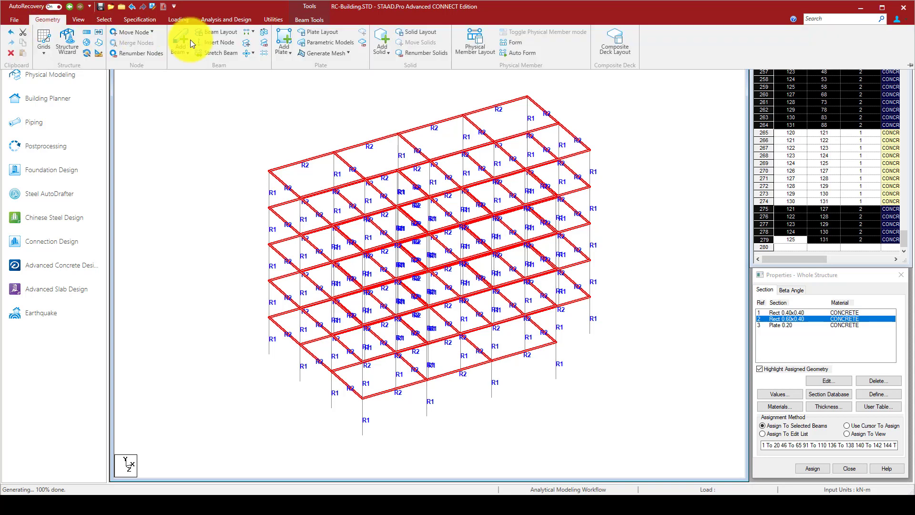
left_click(281, 53)
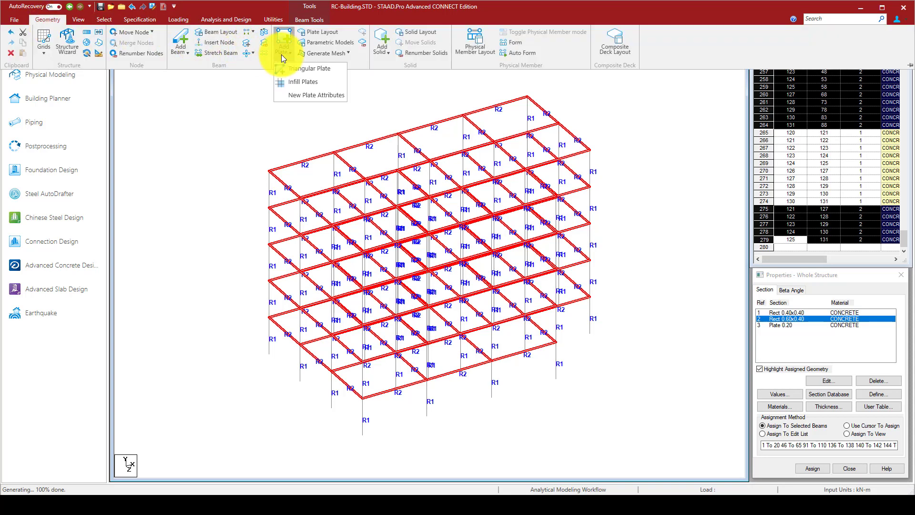
left_click(310, 81)
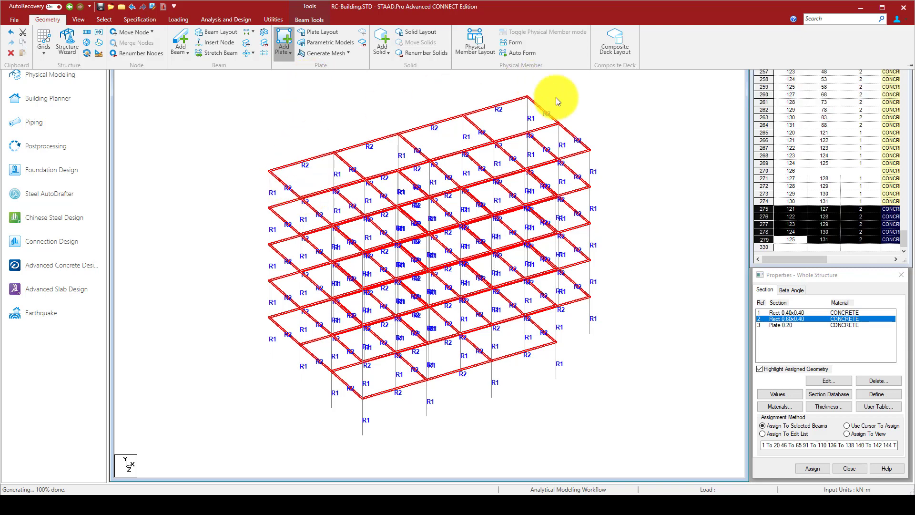
left_click(477, 273)
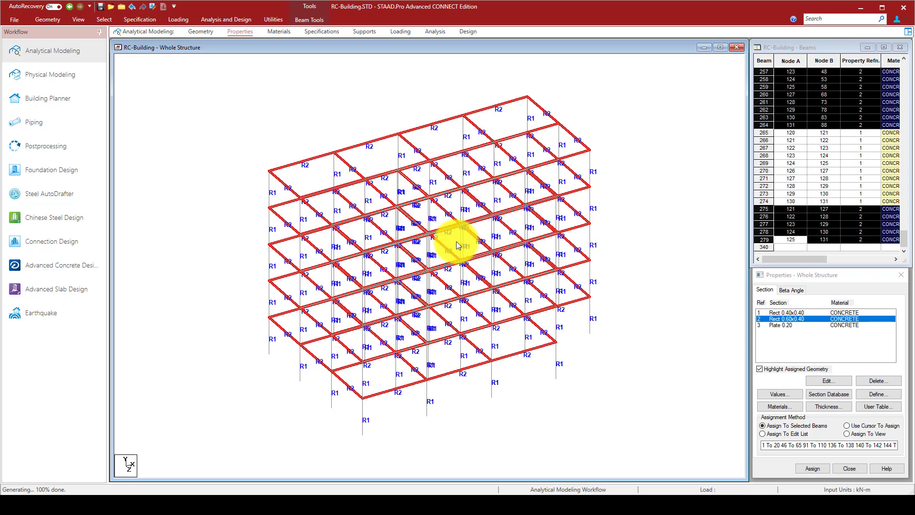
left_click(340, 108)
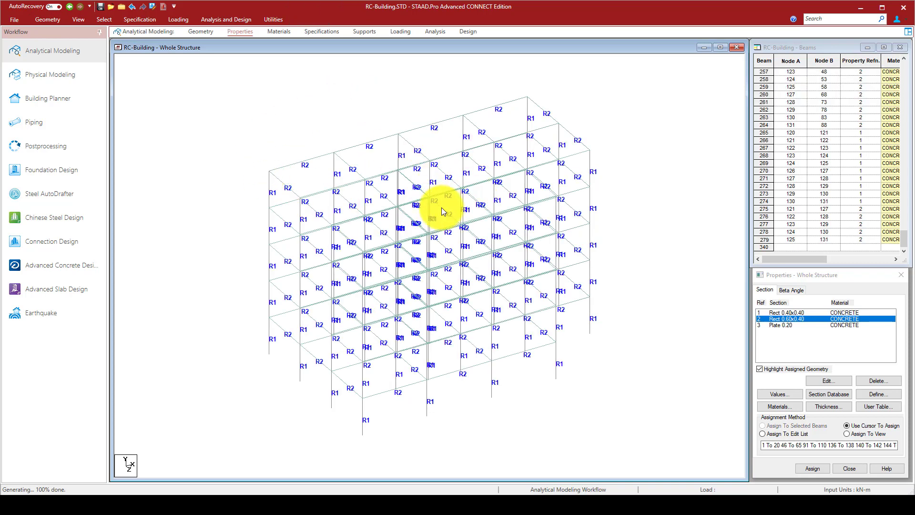
- Assign the Plate 0.20 concrete thickness to all plates in the structure
left_click(104, 21)
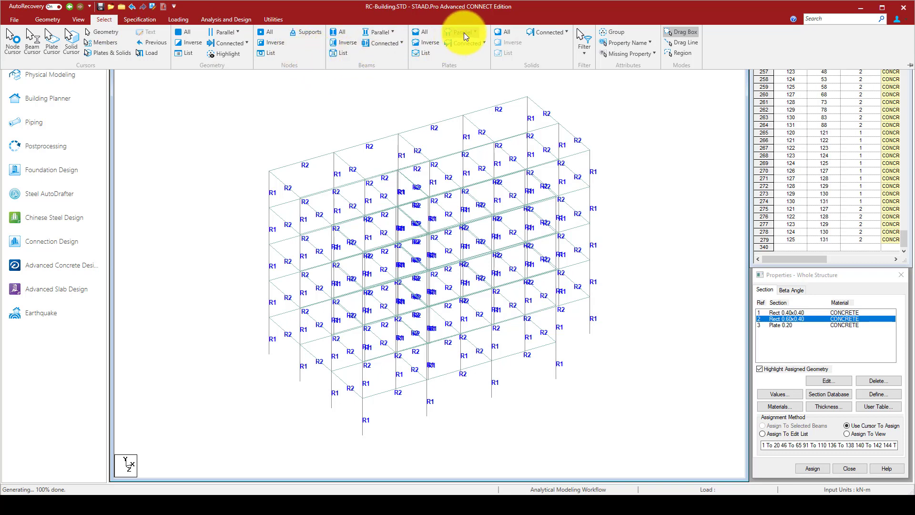
left_click(422, 31)
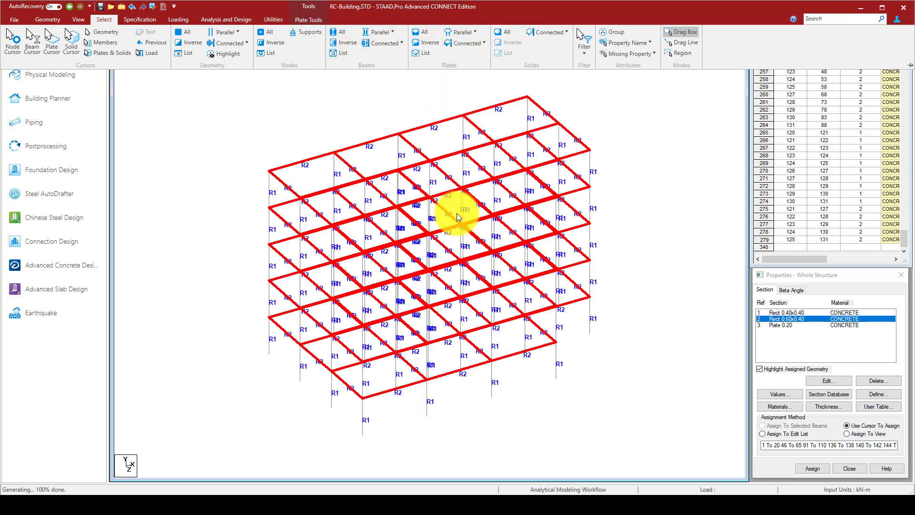
left_click(793, 330)
left_click(785, 325)
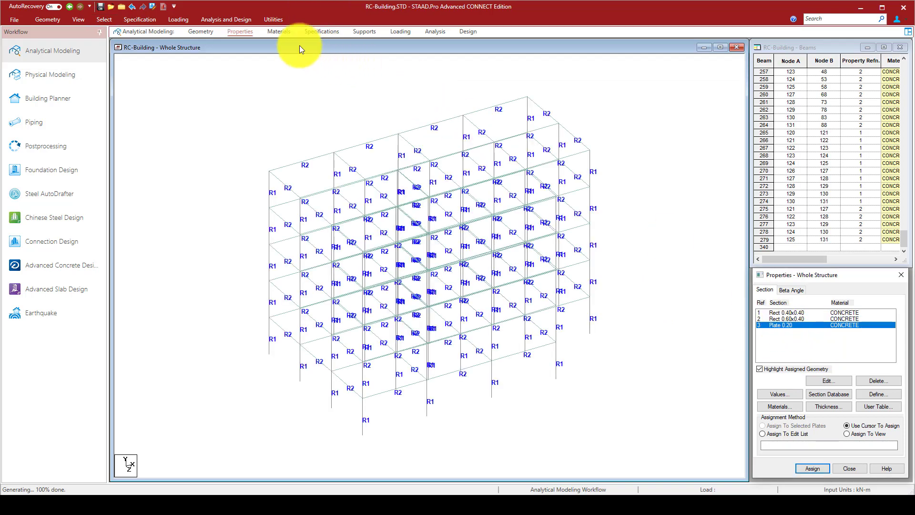
left_click(97, 19)
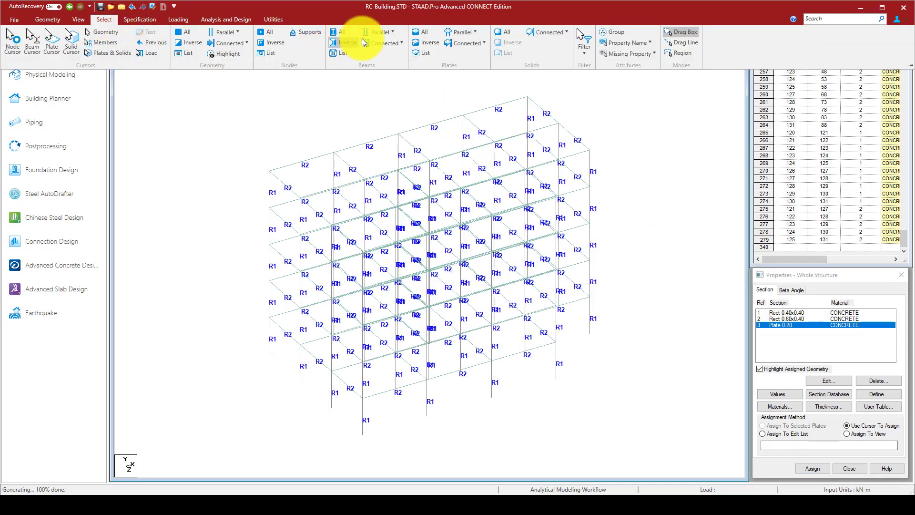
left_click(419, 31)
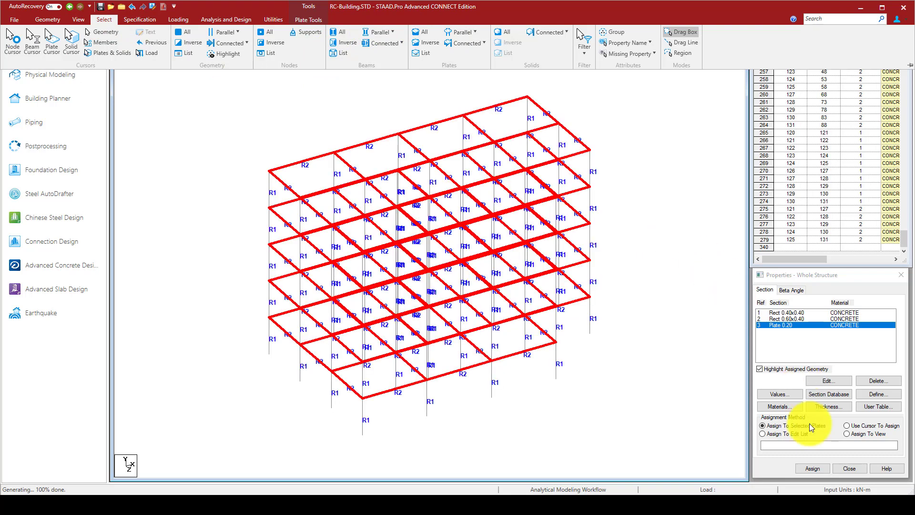
left_click(809, 465)
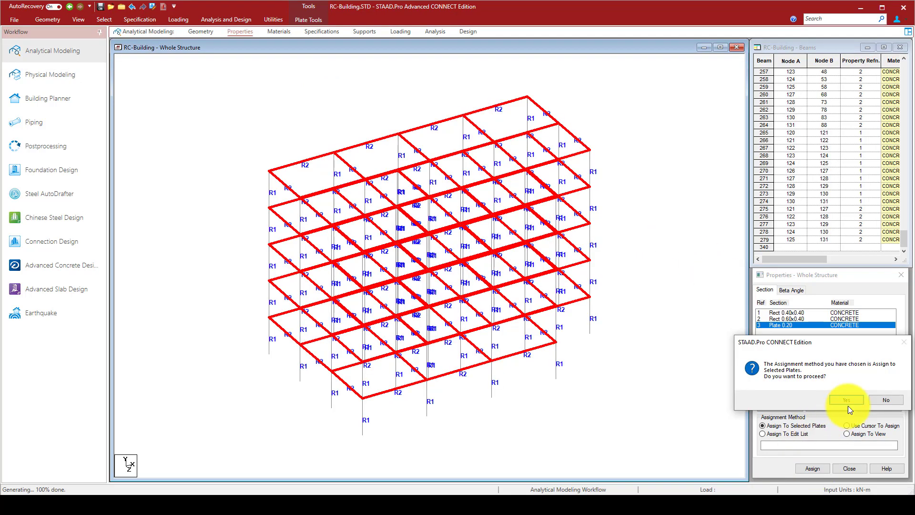
left_click(828, 393)
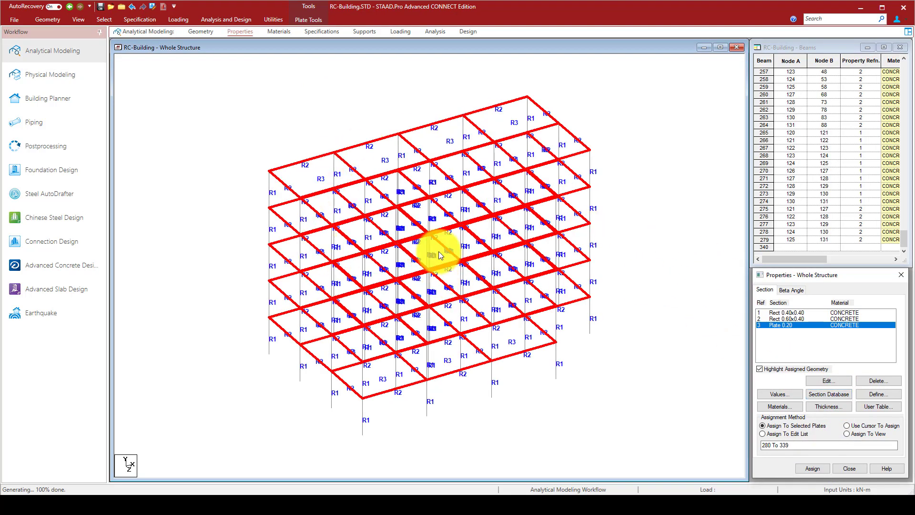
left_click(625, 221)
- Examine the building's columns, beams and slabs in a 3D rendering, including the underside, and close it
right_click(606, 122)
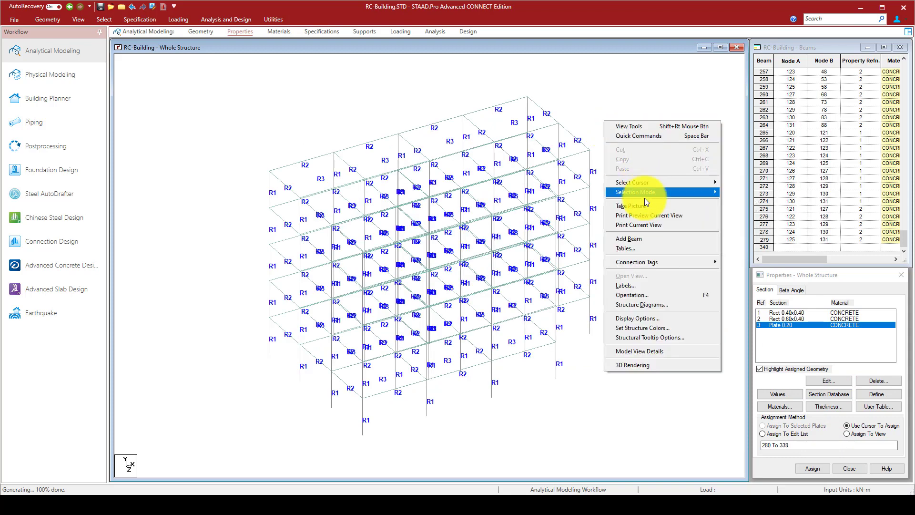
left_click(639, 364)
left_click_drag(530, 324, 490, 221)
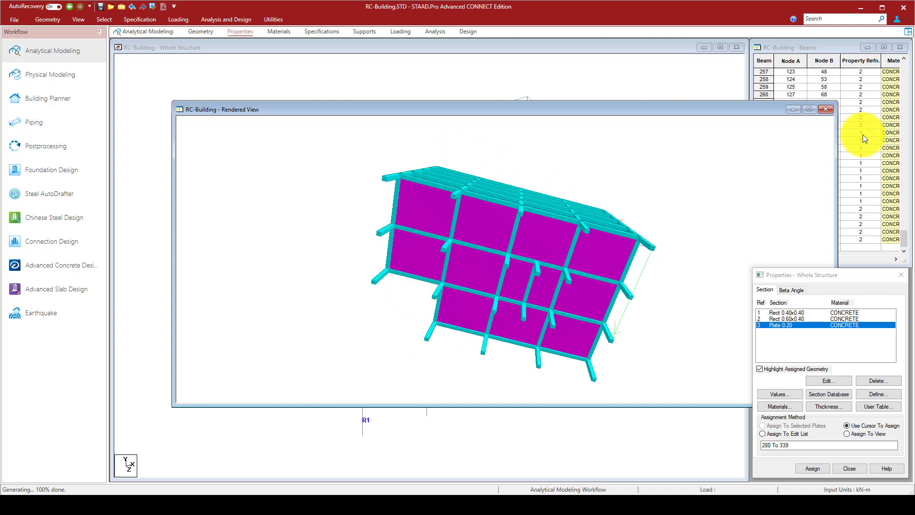
left_click(826, 109)
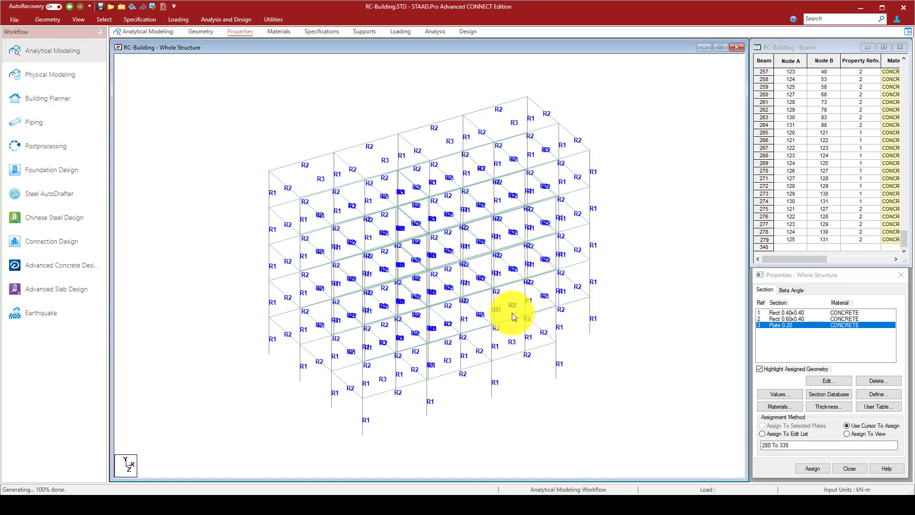
- Delete the topmost selectable slab plate in the lower-X half of the subdivided interior bay, picking it in plan
middle_click_drag(527, 353, 441, 237)
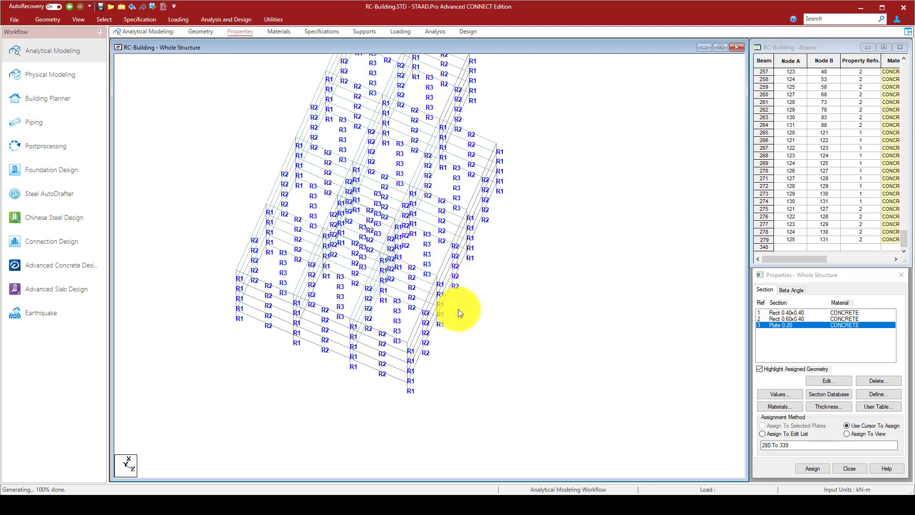
middle_click_drag(459, 313, 406, 259)
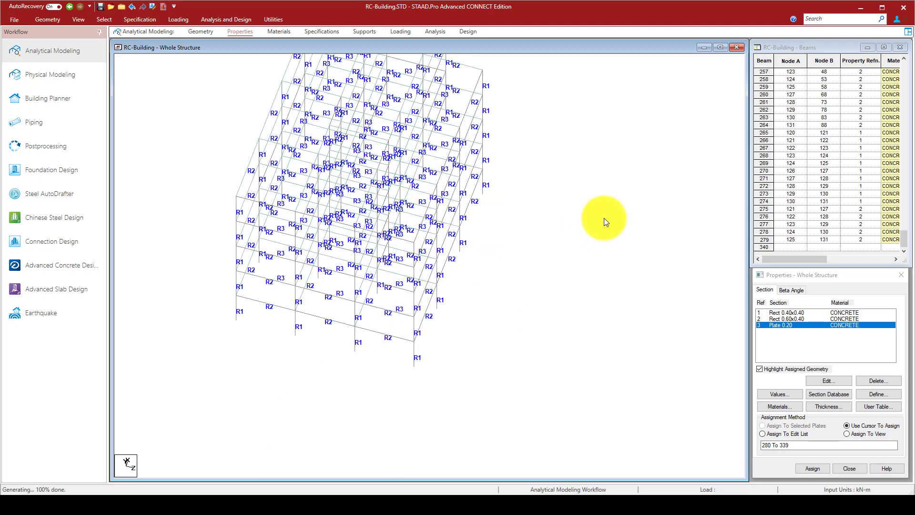
right_click(604, 219)
mouse_move(617, 290)
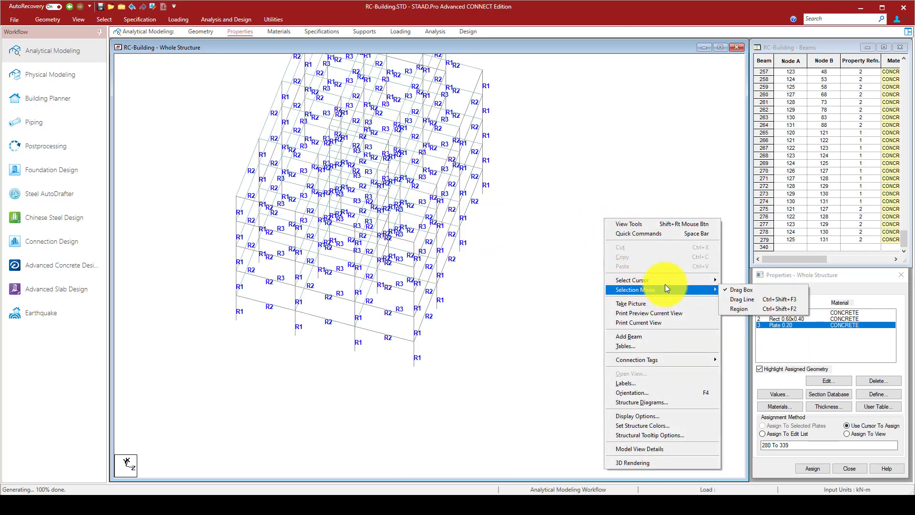
mouse_move(674, 281)
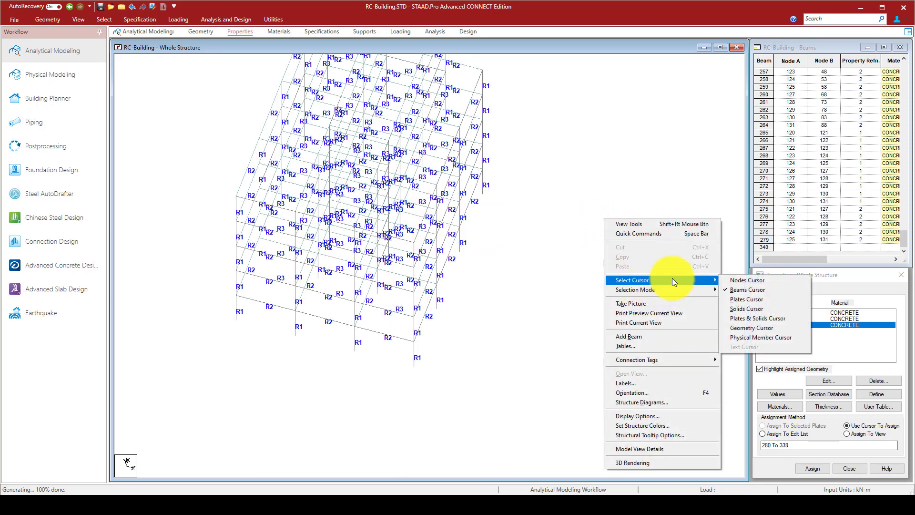
left_click(759, 299)
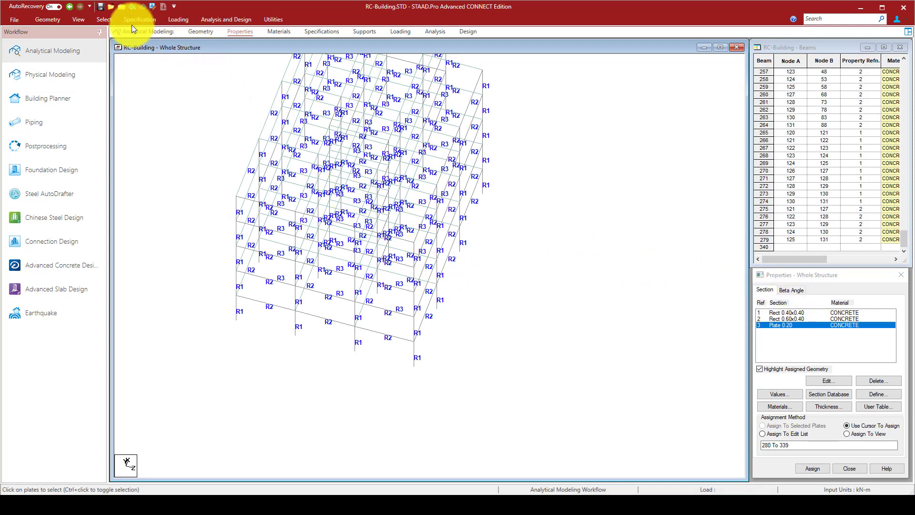
left_click(79, 19)
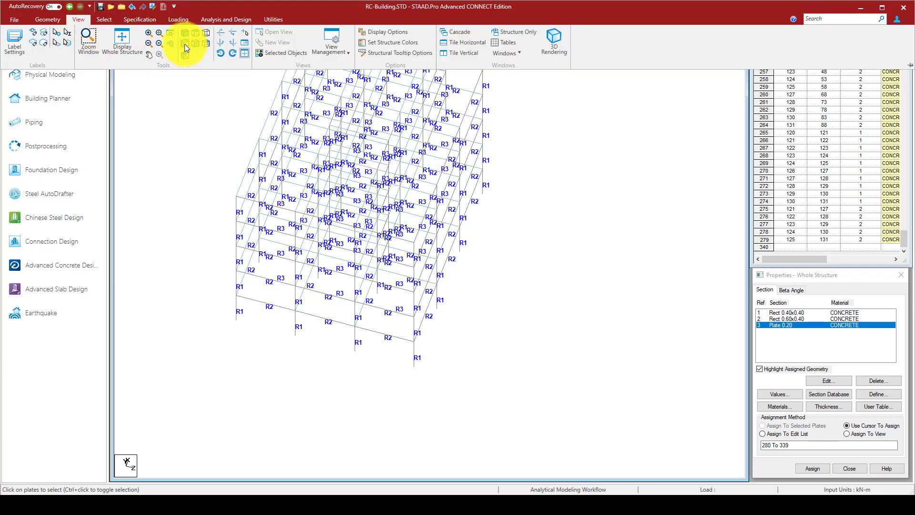
left_click(205, 33)
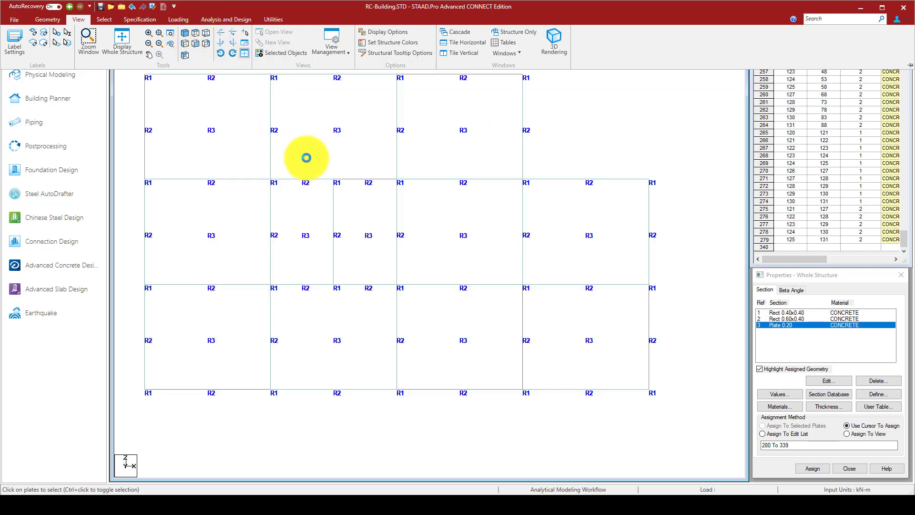
left_click(312, 237)
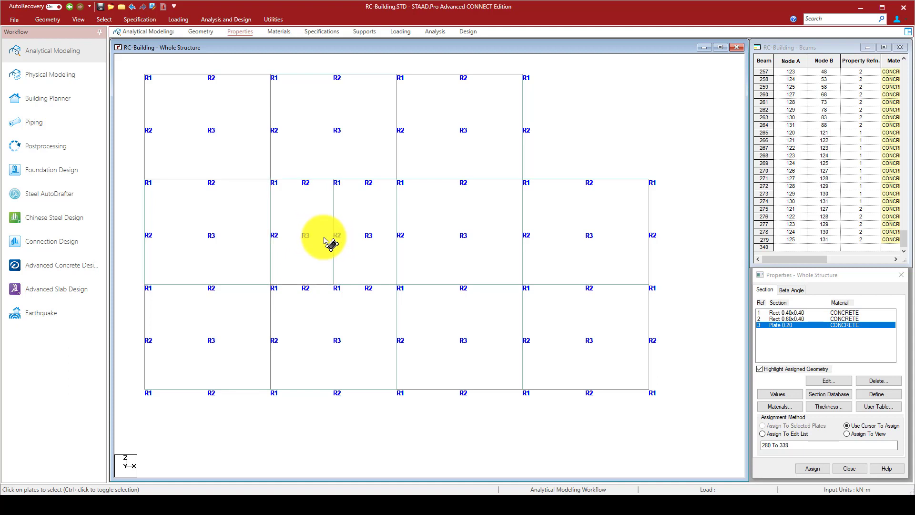
left_click(307, 226)
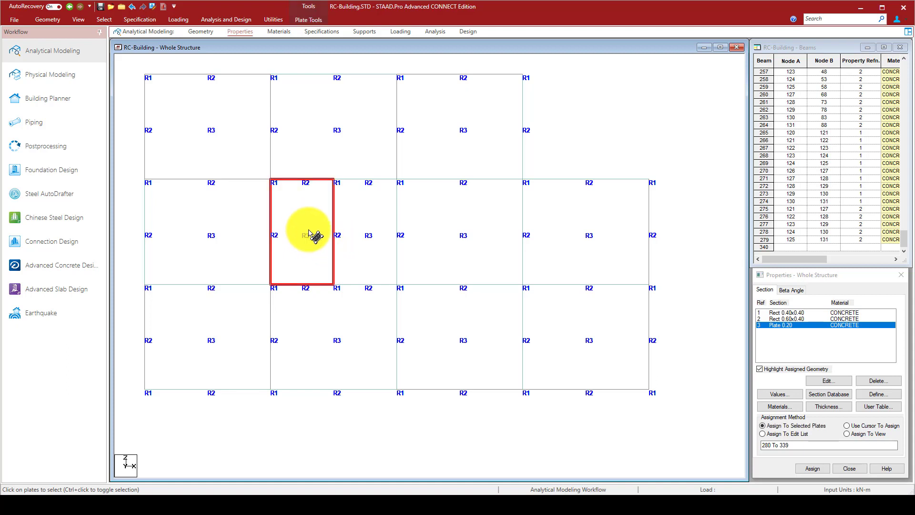
left_click(437, 272)
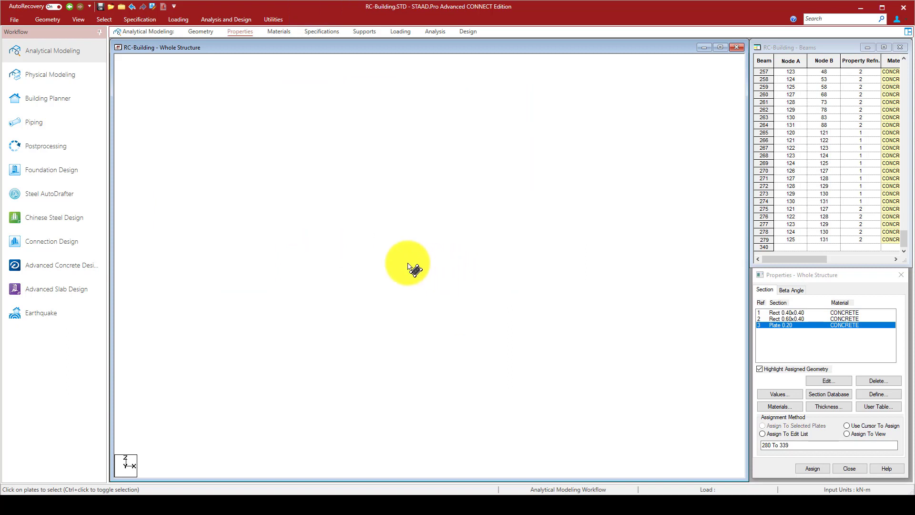
- Delete the remaining floor plates stacked in that same half bay to leave a continuous vertical opening
left_click(328, 246)
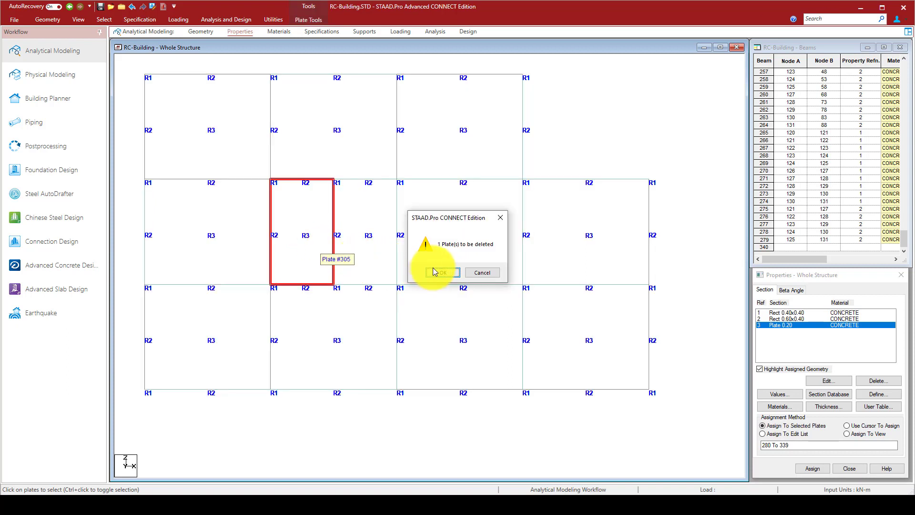
left_click(436, 270)
left_click(321, 242)
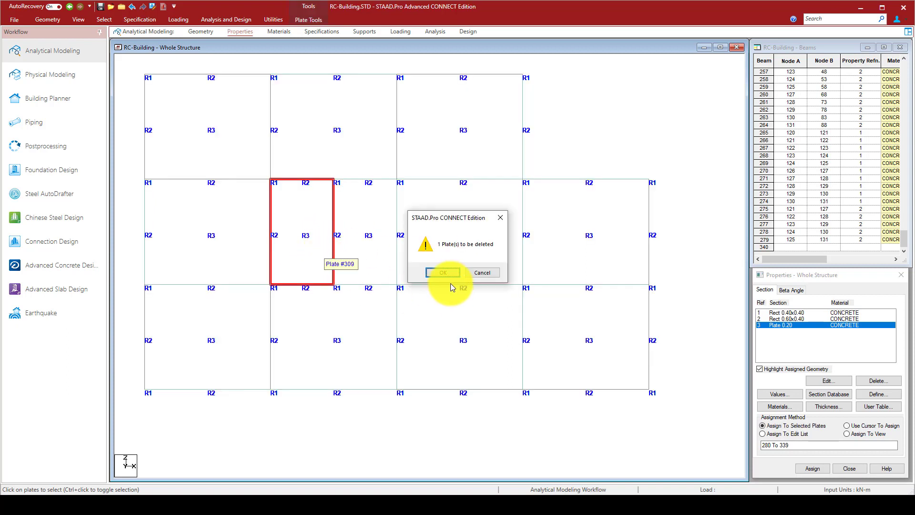
left_click(434, 271)
left_click(310, 240)
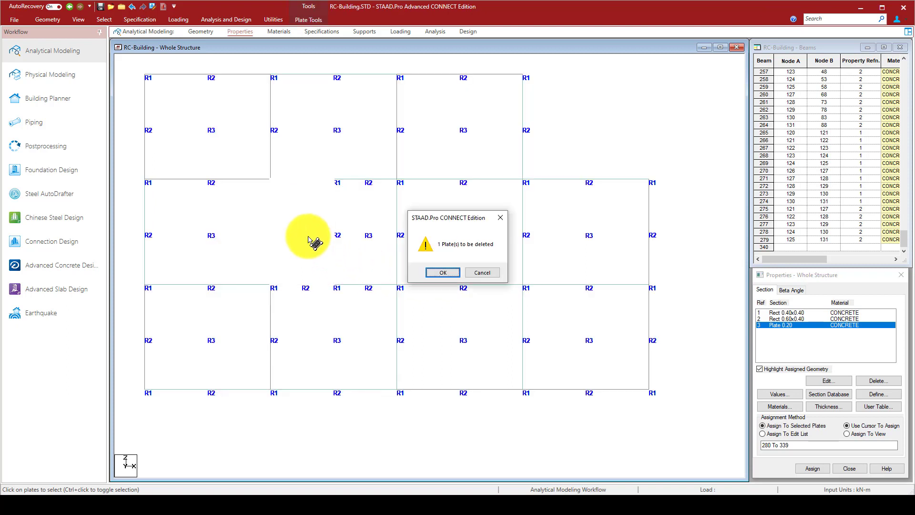
left_click(435, 271)
left_click(321, 246)
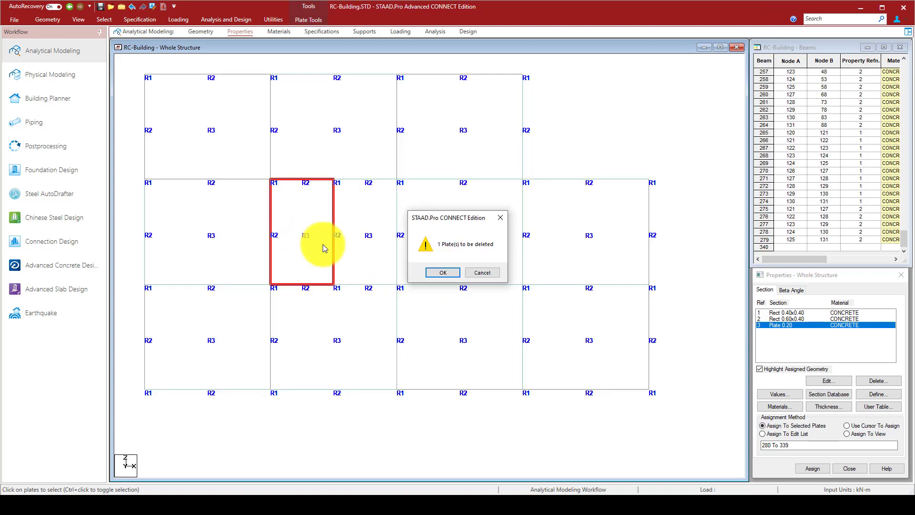
left_click(435, 271)
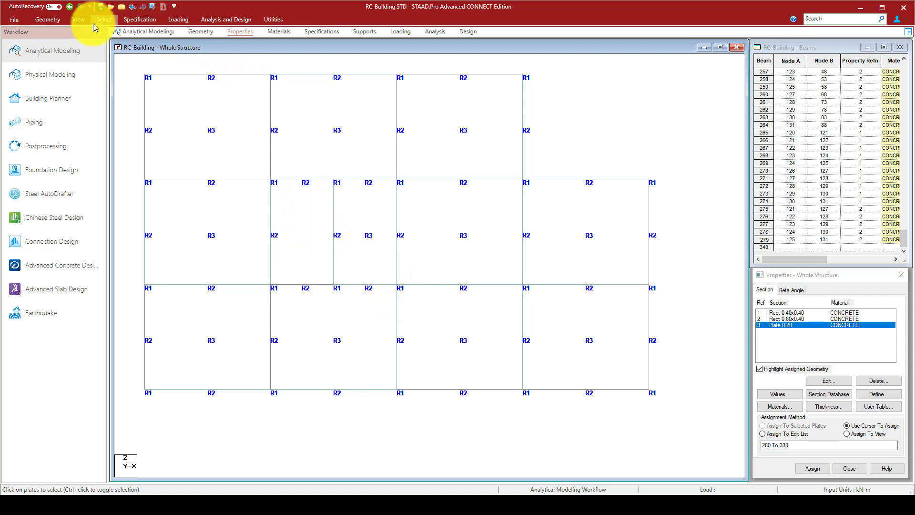
- Inspect the slab opening through the floors in a 3D rendering of the building and close it
left_click(78, 19)
left_click(186, 35)
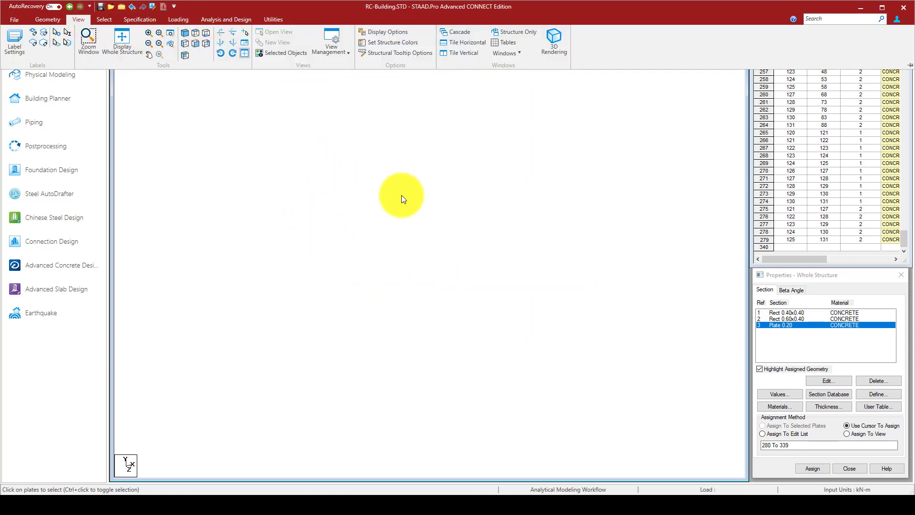
right_click(620, 165)
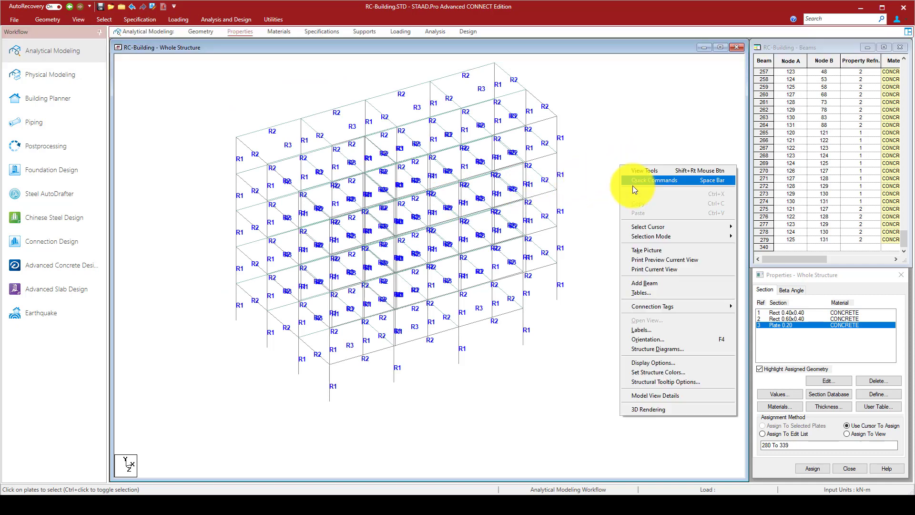
left_click(653, 408)
left_click_drag(463, 190, 439, 285)
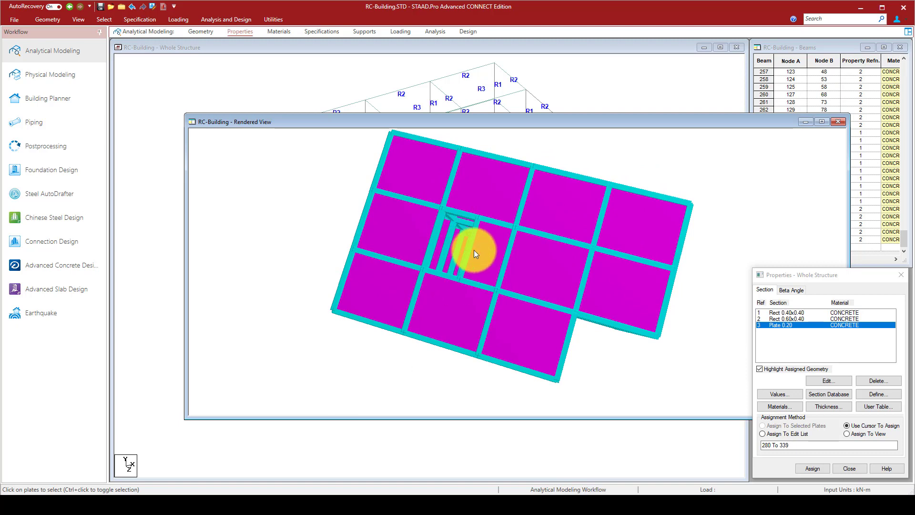
left_click_drag(473, 250, 524, 267)
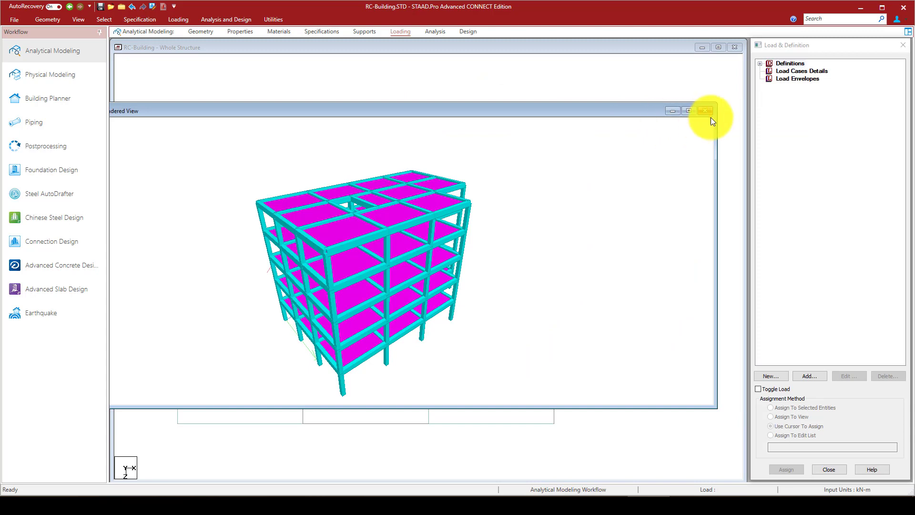
left_click(711, 117)
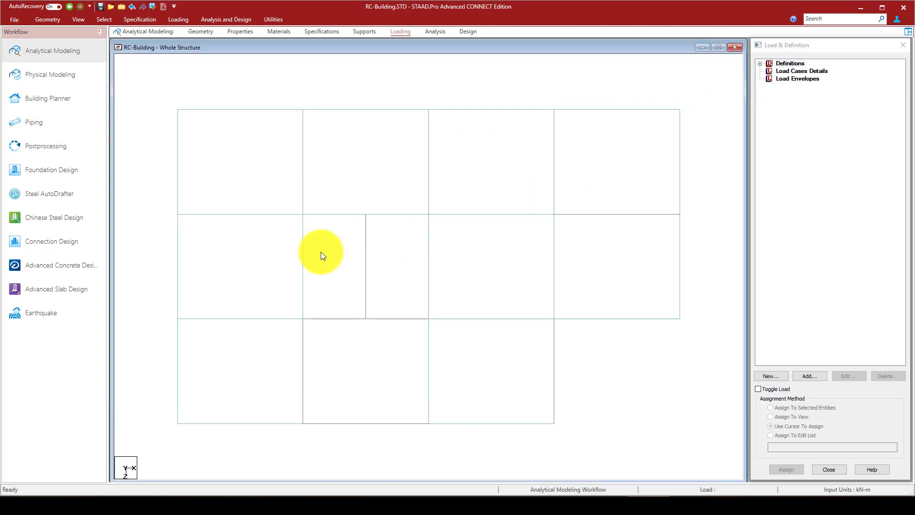
- Copy the roof slab plate beside the opening along X with a one-step Translational Repeat, into the adjacent open half bay
right_click(463, 74)
mouse_move(534, 135)
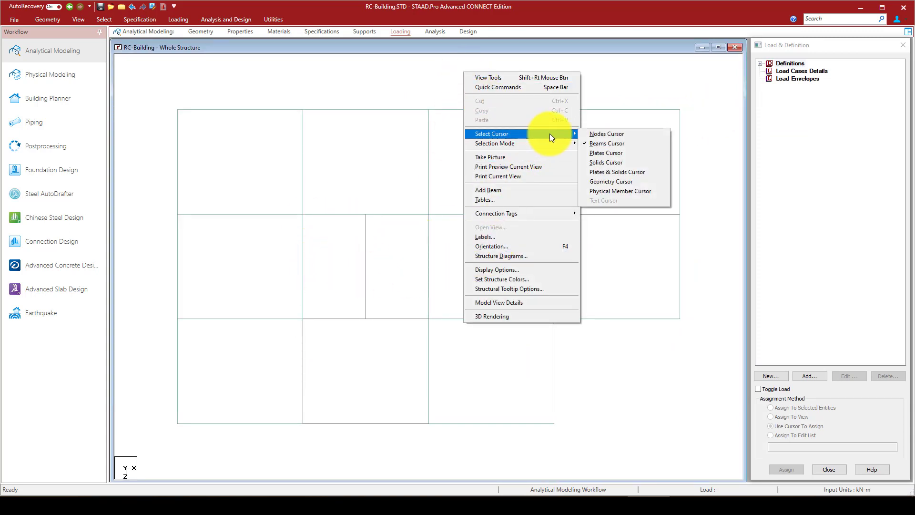
left_click(607, 153)
left_click(395, 272)
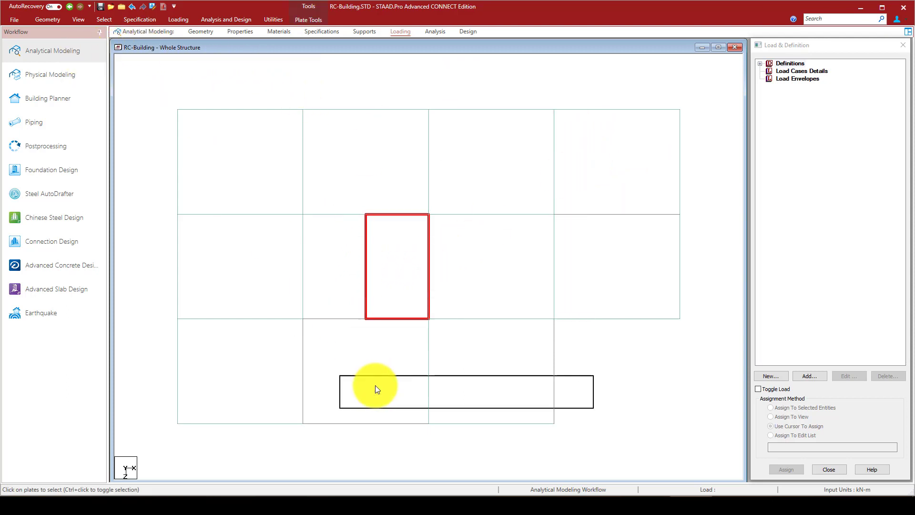
left_click(78, 20)
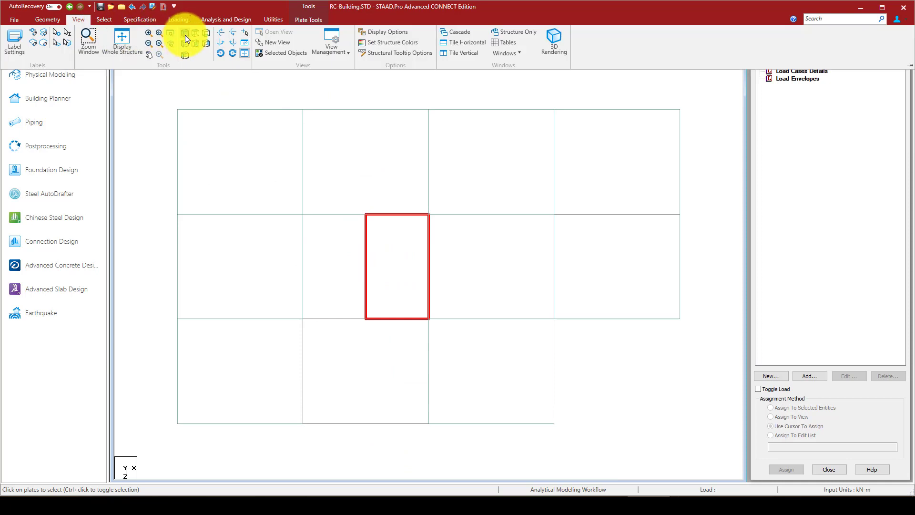
left_click(185, 34)
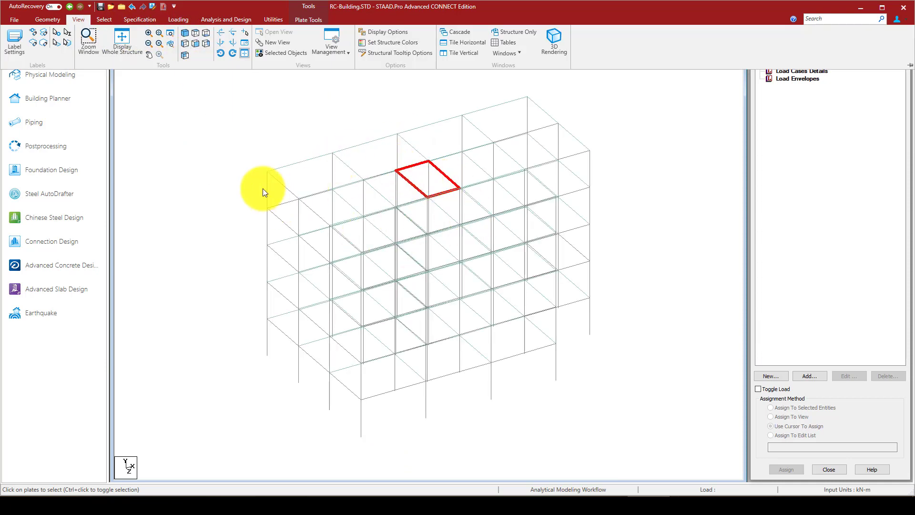
left_click(48, 19)
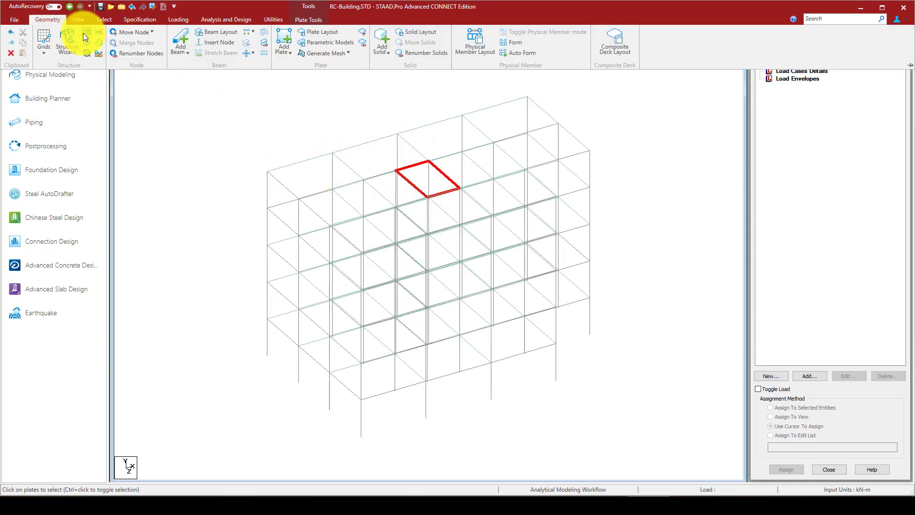
left_click(84, 33)
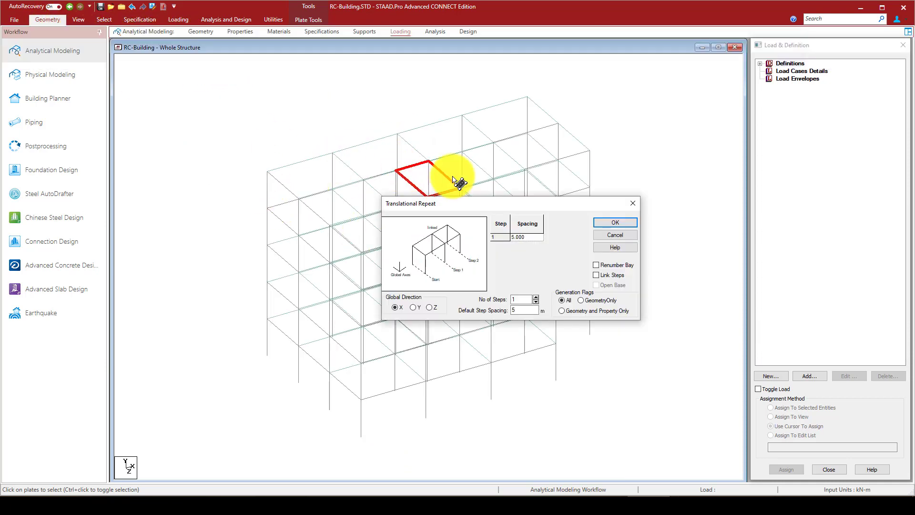
double_click(511, 310)
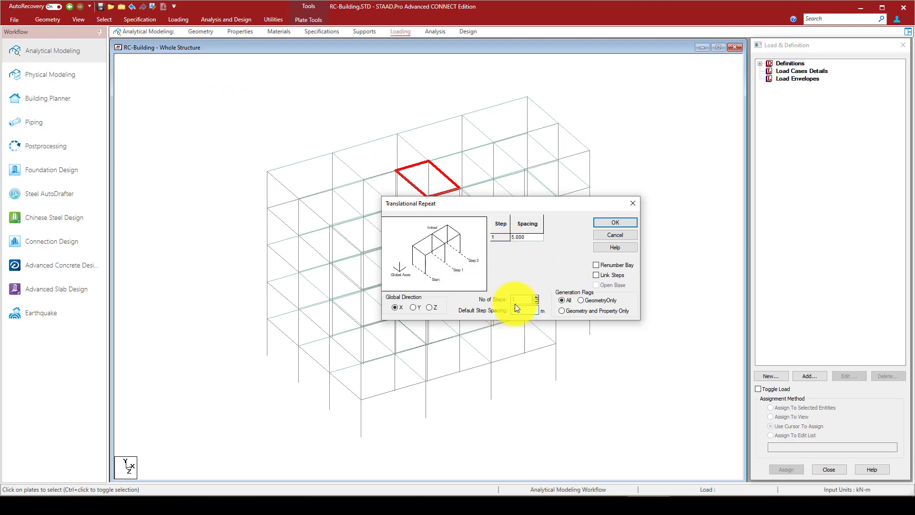
left_click(609, 223)
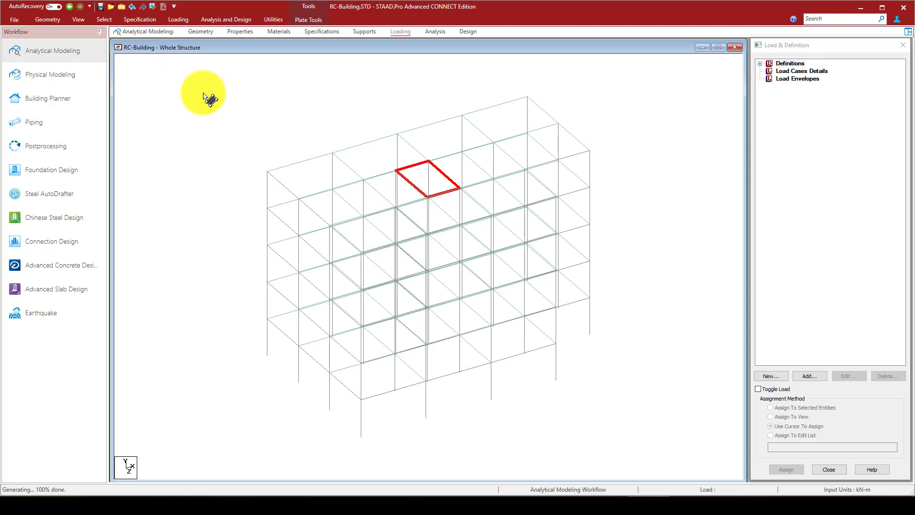
- Check the roof slab over the former opening in a new 3D rendering and close it
left_click(267, 107)
right_click(266, 108)
left_click(310, 353)
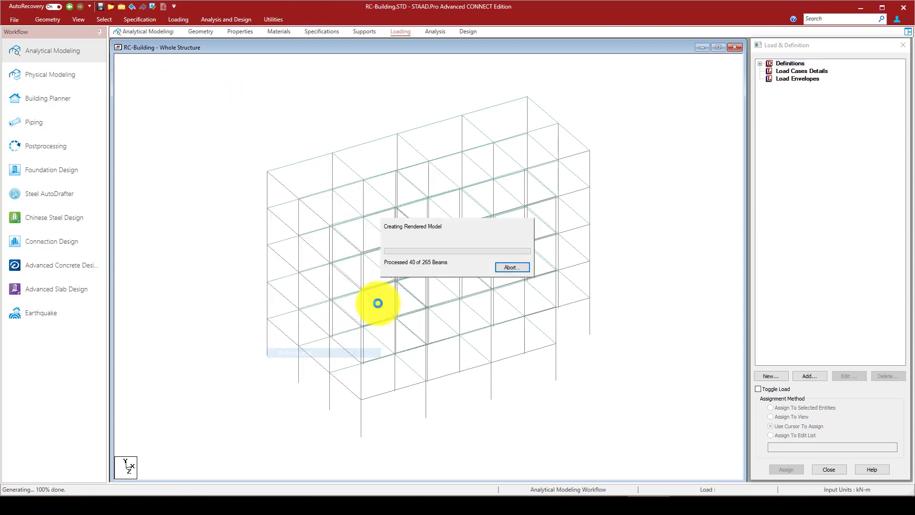
left_click_drag(534, 247, 484, 120)
left_click(702, 121)
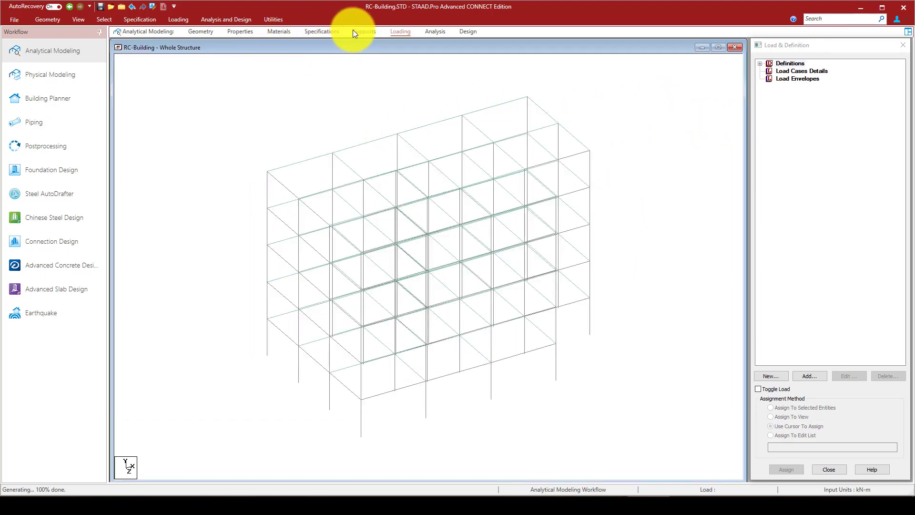
- Create a fixed support definition restraining FX, FY, FZ, MX, MY and MZ
left_click(365, 32)
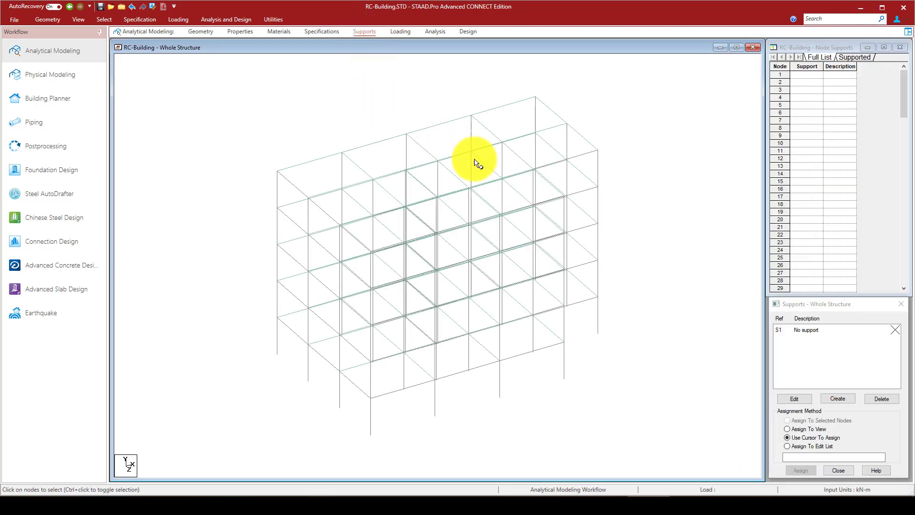
left_click(835, 396)
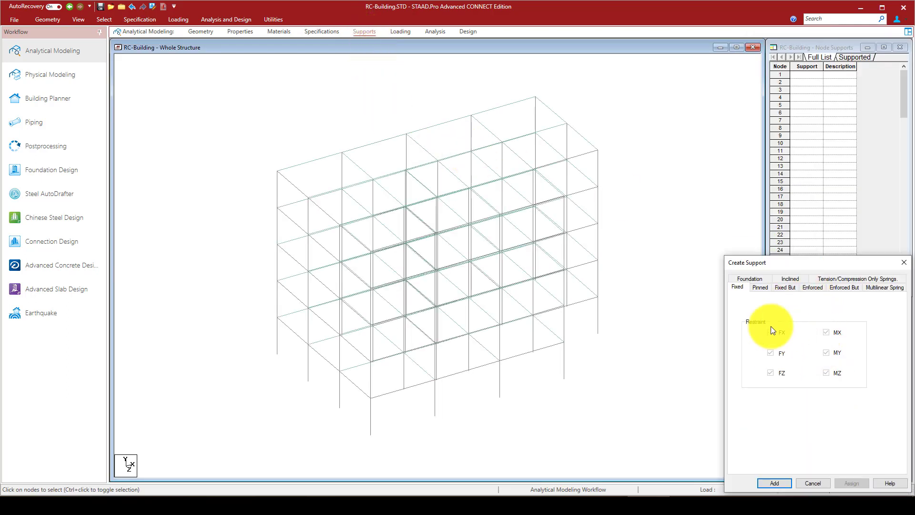
left_click(774, 483)
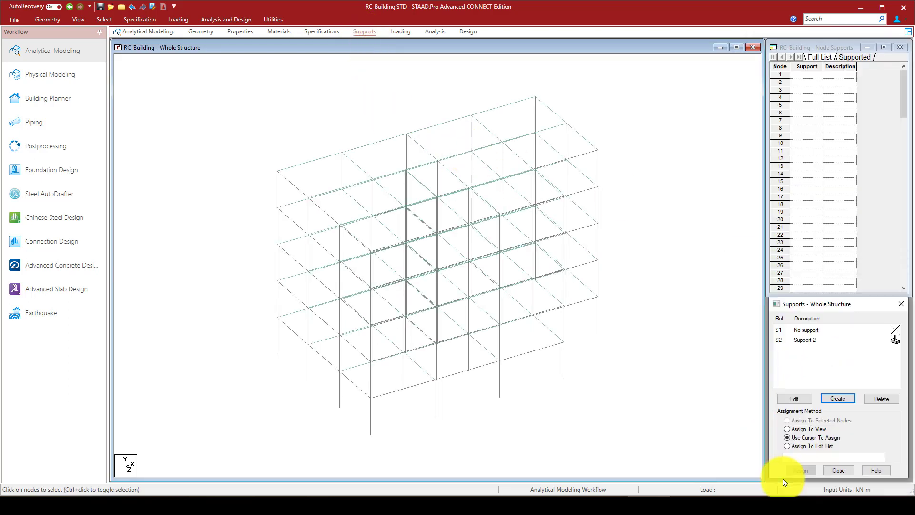
- Assign the fixed support to all column base nodes, selecting them in a front elevation view, and restore the isometric view
left_click(806, 340)
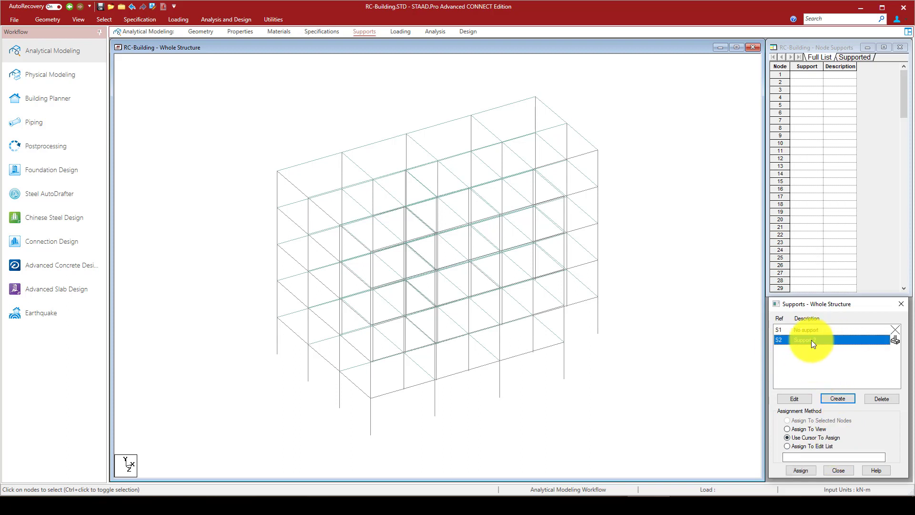
left_click(79, 20)
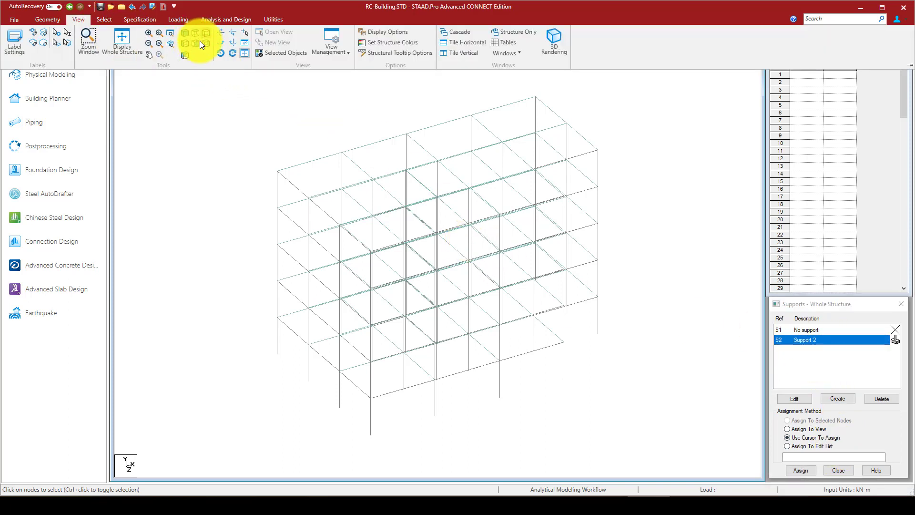
left_click(197, 42)
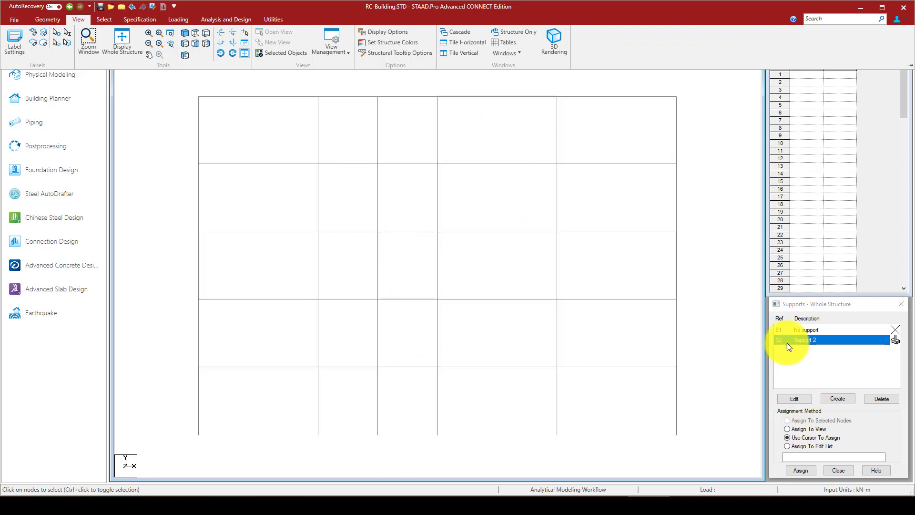
scroll(438, 219, "down", 1)
scroll(439, 221, "down", 2)
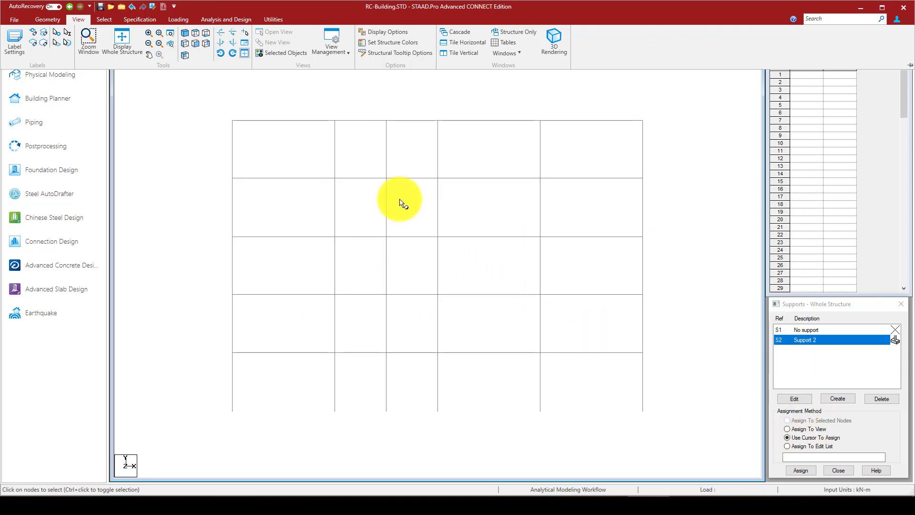
left_click_drag(405, 409, 641, 407)
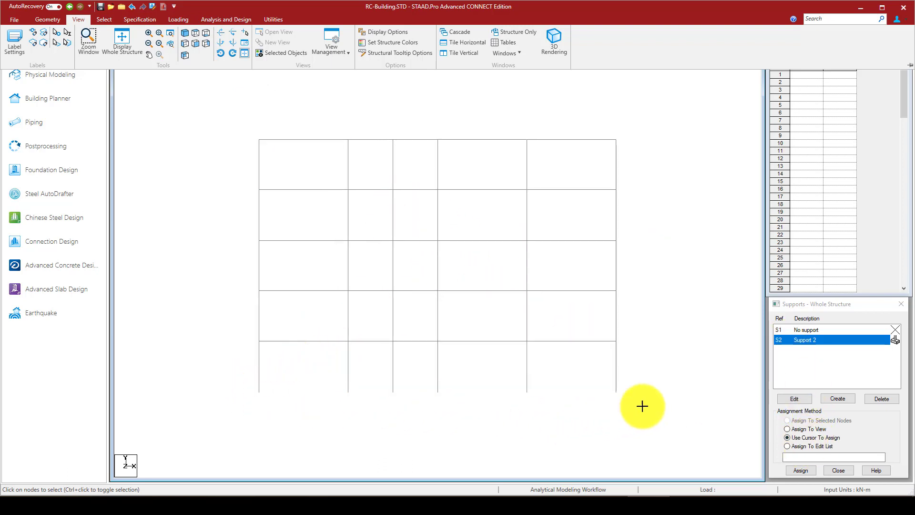
left_click(800, 469)
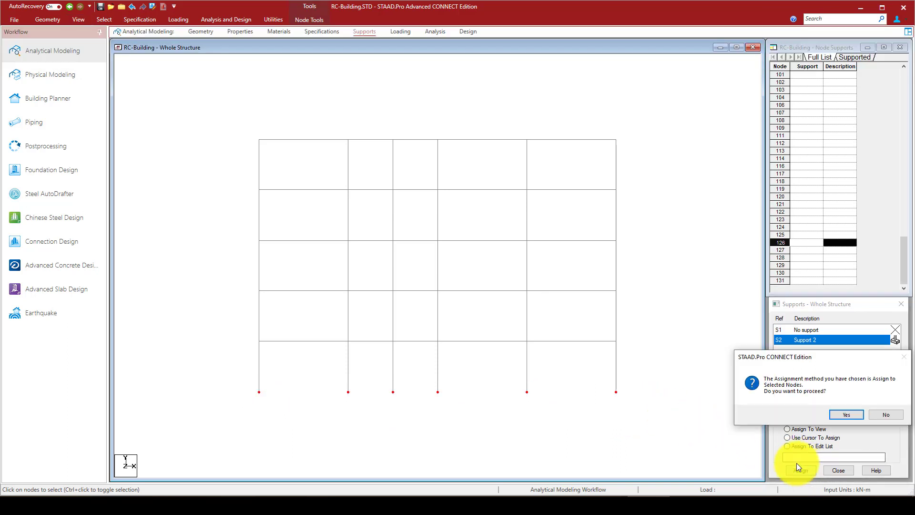
left_click(831, 416)
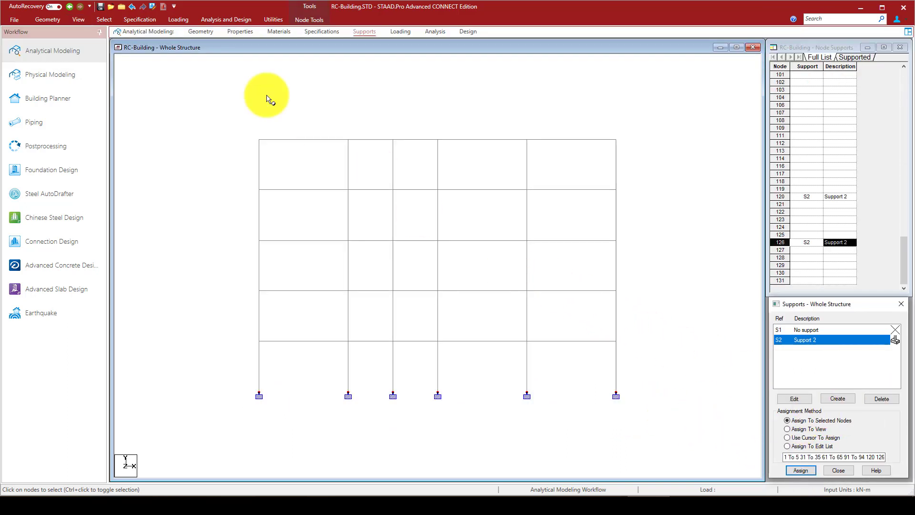
left_click(78, 20)
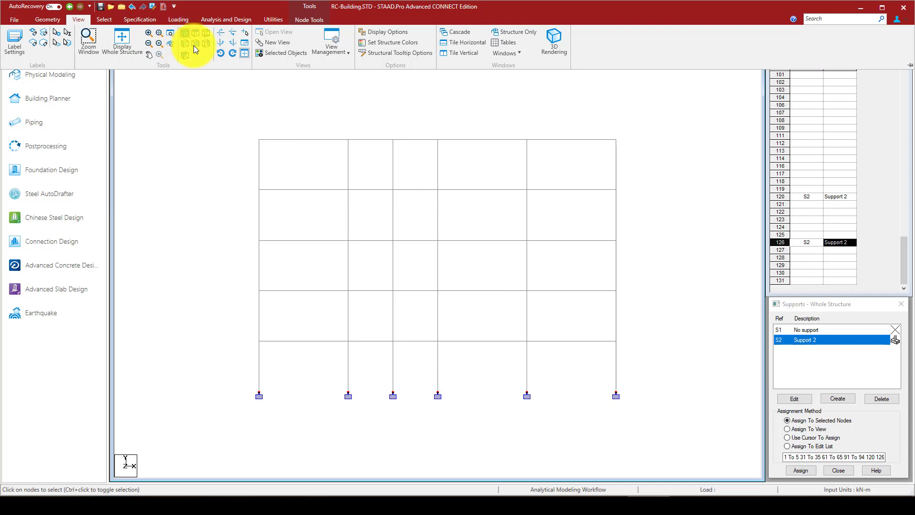
left_click(194, 44)
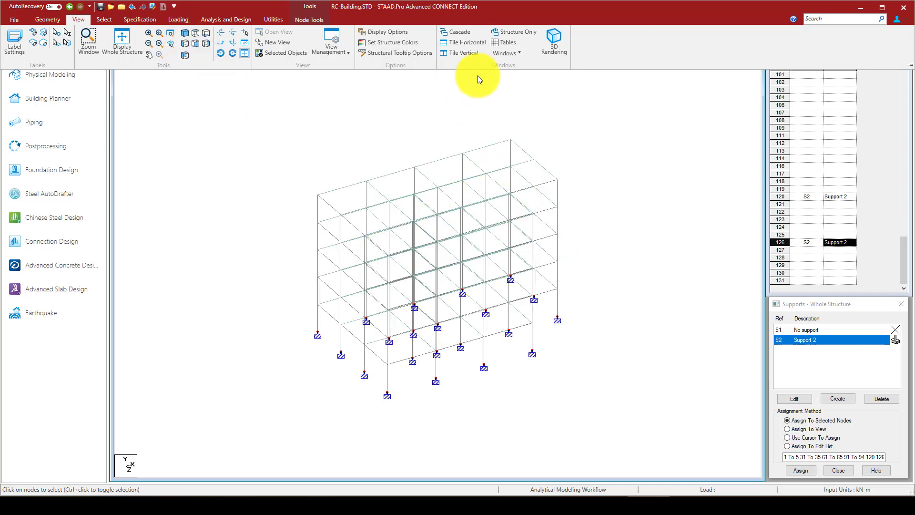
- Add a reference load definition of loading type Dead titled DL
left_click(177, 18)
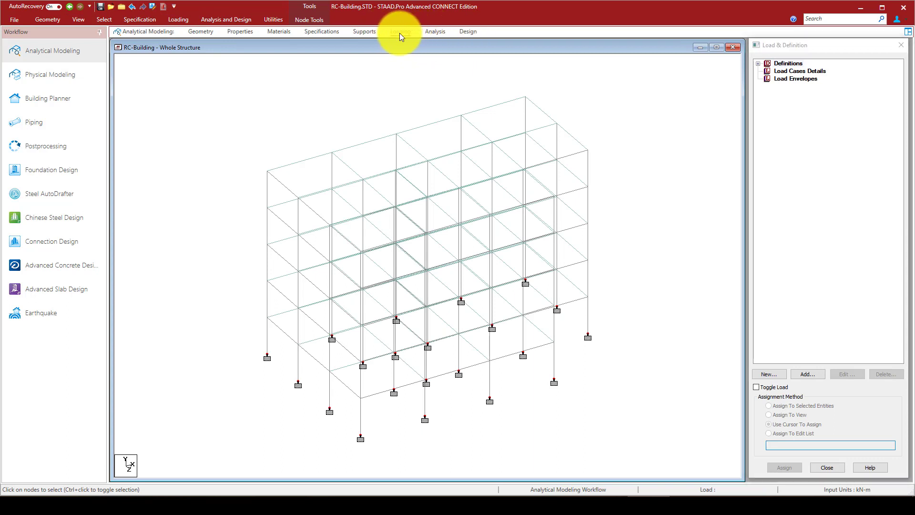
left_click(759, 64)
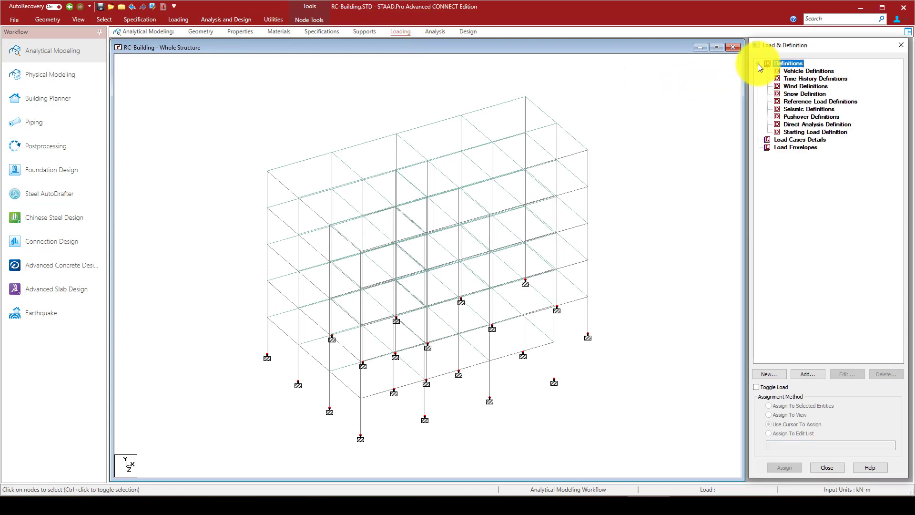
left_click(817, 102)
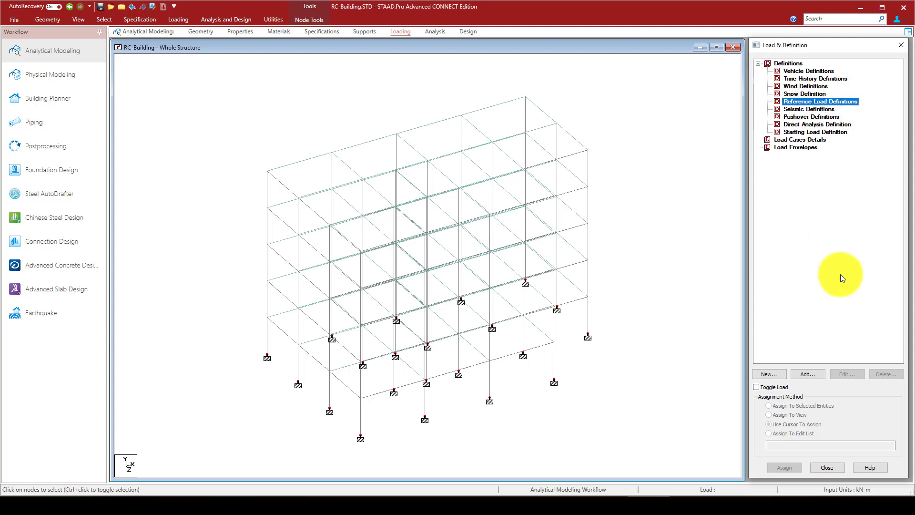
left_click(812, 375)
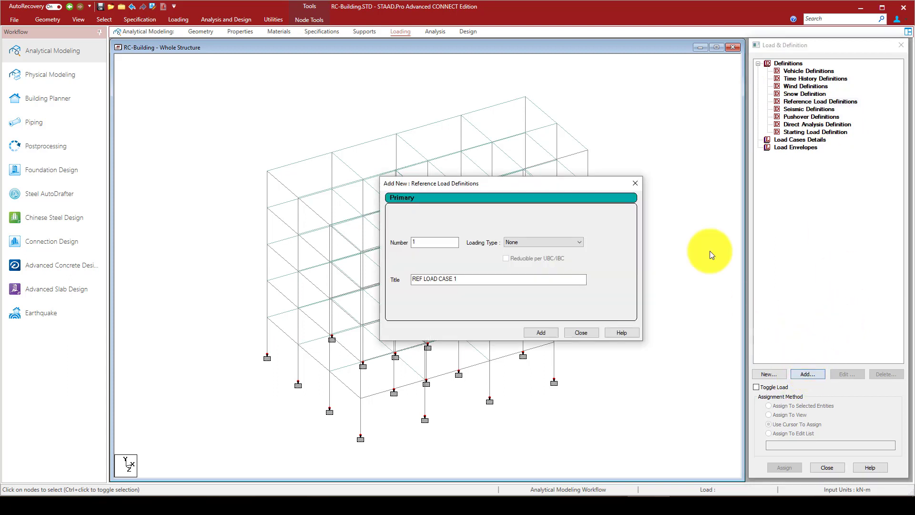
left_click(532, 242)
left_click(533, 251)
left_click_drag(457, 279, 382, 284)
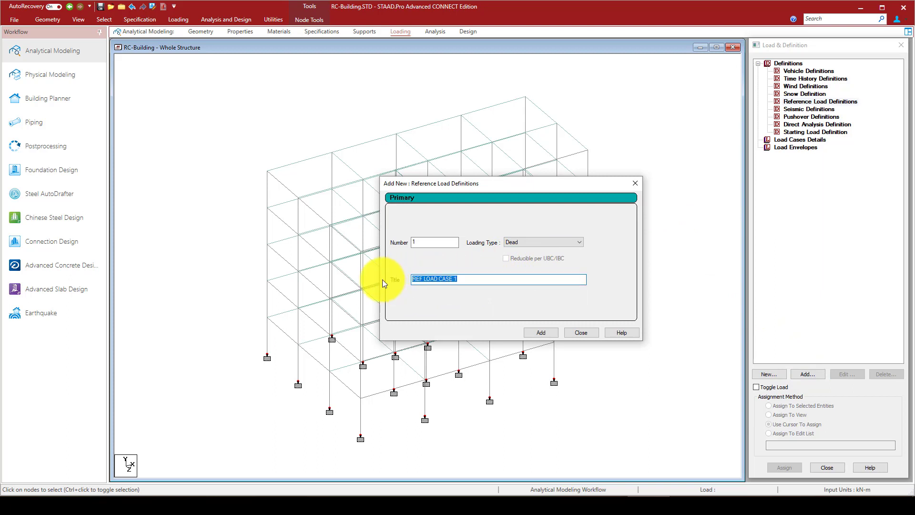
type("DL")
left_click(545, 332)
- Add a second reference load definition of loading type Live titled LL and finish adding reference loads
left_click(527, 244)
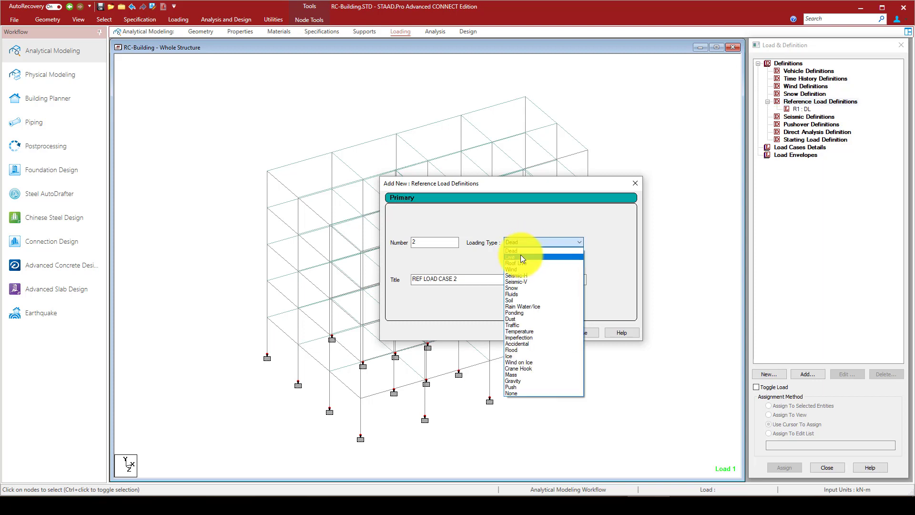
left_click(521, 255)
left_click_drag(449, 280, 394, 276)
type("LL")
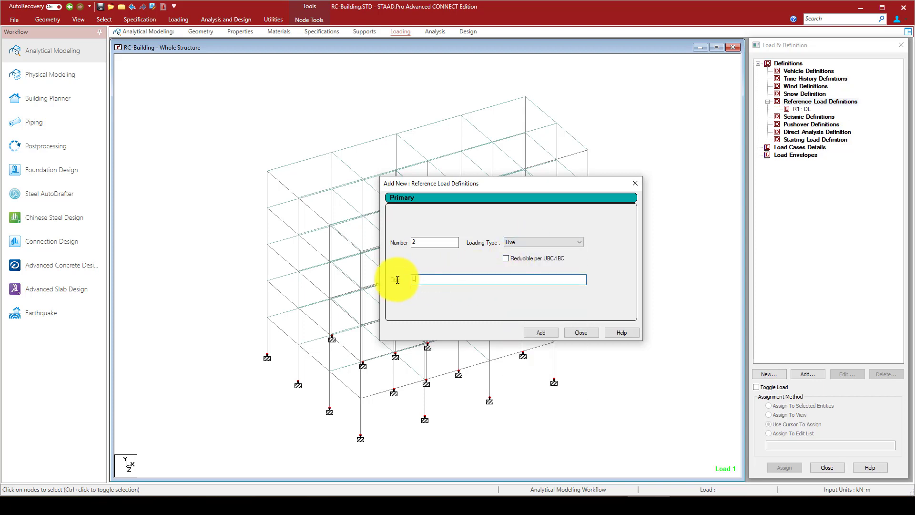
left_click(531, 333)
left_click(581, 332)
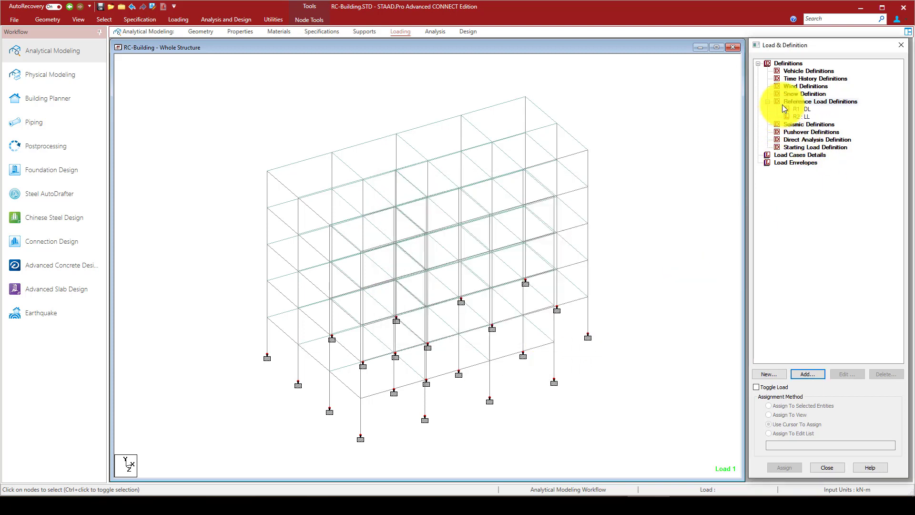
- Start a new seismic definition and choose IBC 2018 ASCE 7-16 as its code type
left_click(782, 125)
left_click(808, 374)
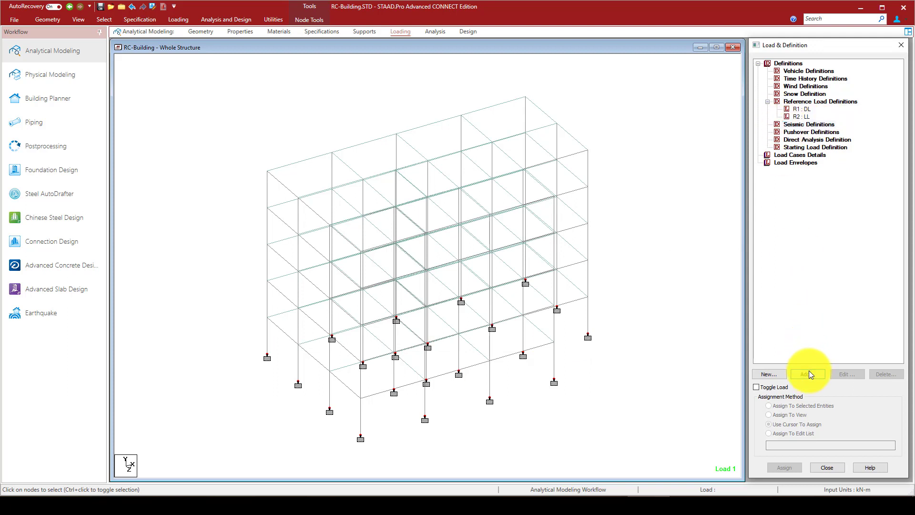
left_click(489, 182)
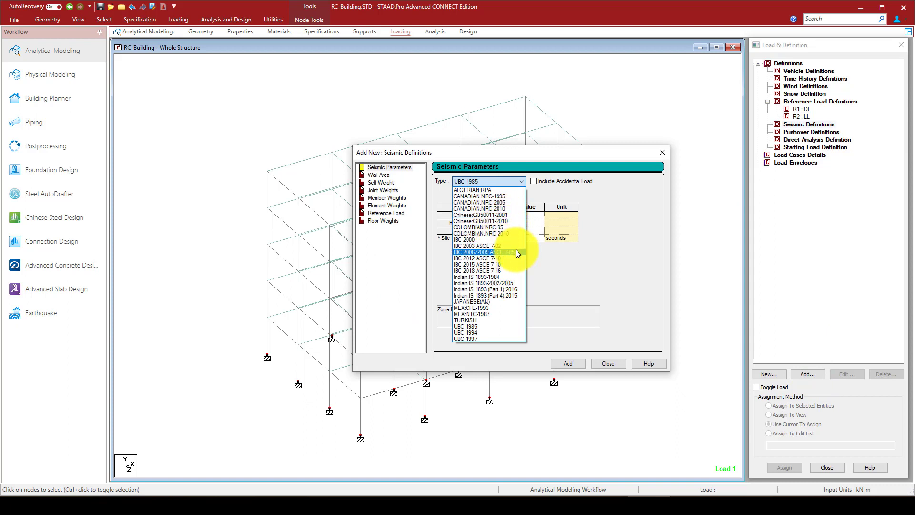
left_click(500, 270)
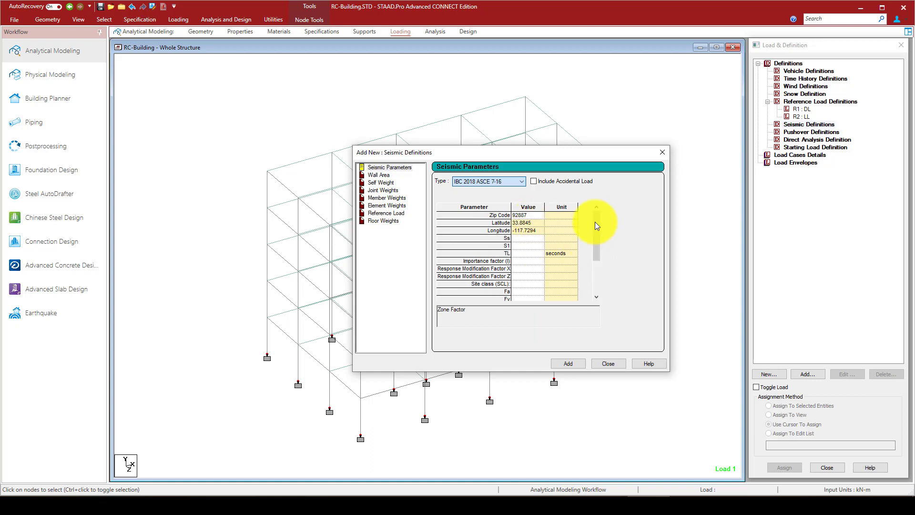
- Clear the zip code, latitude and longitude values from the seismic parameters
left_click(543, 213)
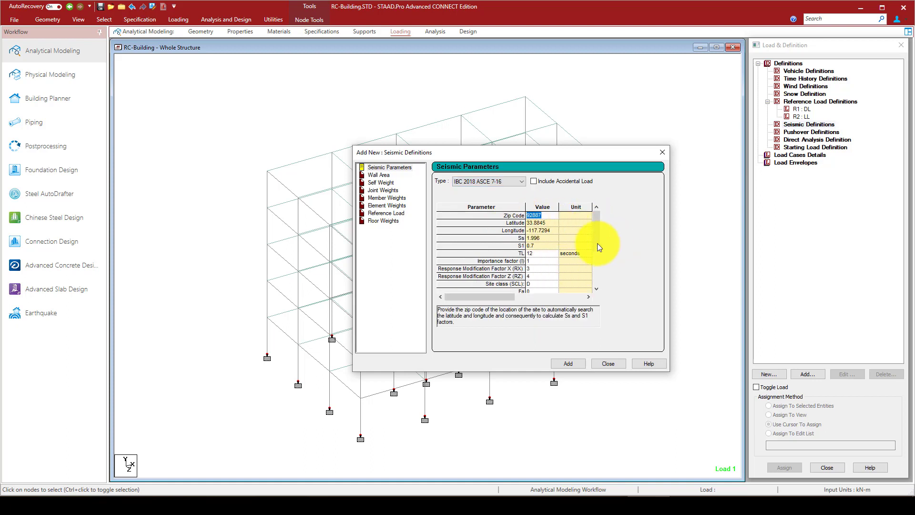
key("BackSpace")
left_click(548, 222)
left_click_drag(549, 222, 521, 223)
key("BackSpace")
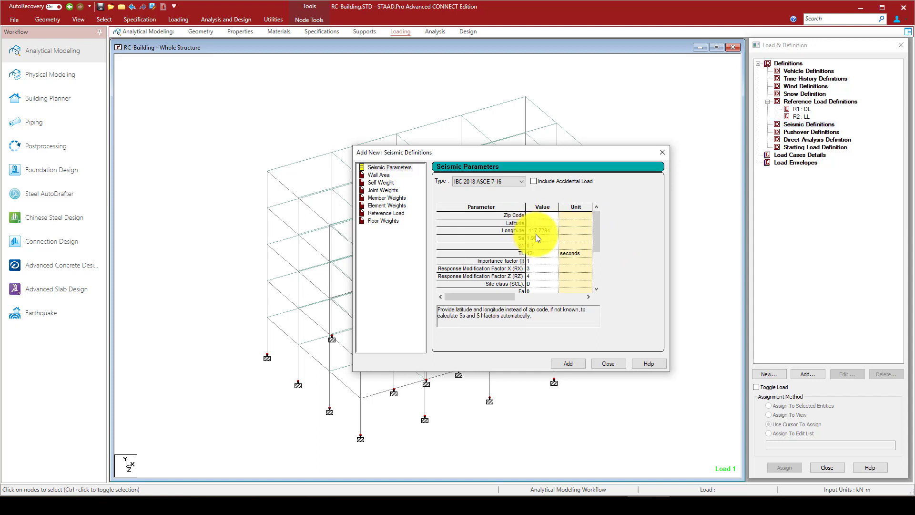
left_click(542, 246)
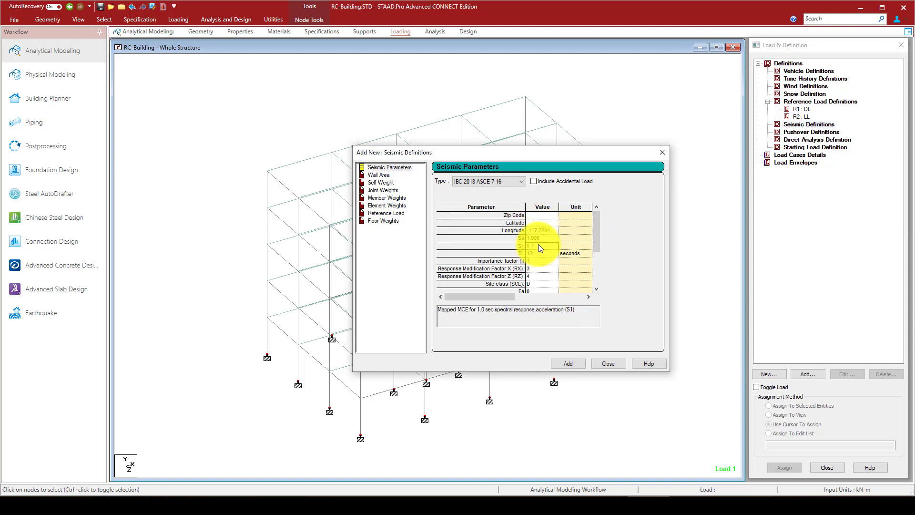
left_click(552, 231)
key("BackSpace")
left_click_drag(550, 231, 528, 239)
- Set Ss to 1.2 and S1 to 0.82, consulting the seismic parameters listed in the Word document
left_click(541, 238)
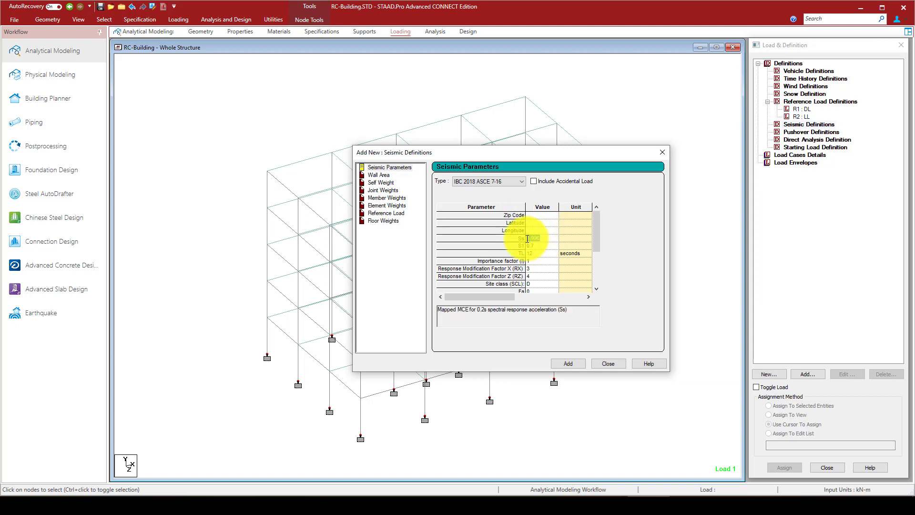
key("BackSpace")
type("1.2")
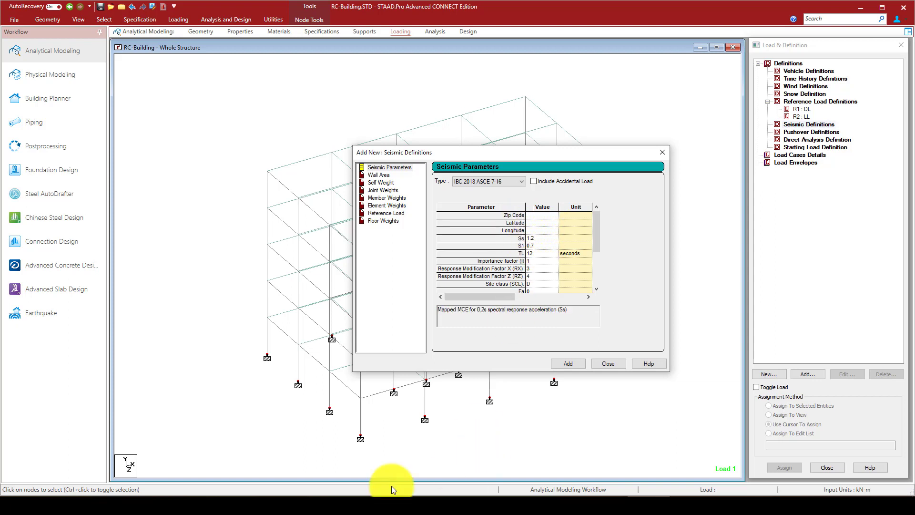
left_click(323, 503)
scroll(257, 237, "up", 1)
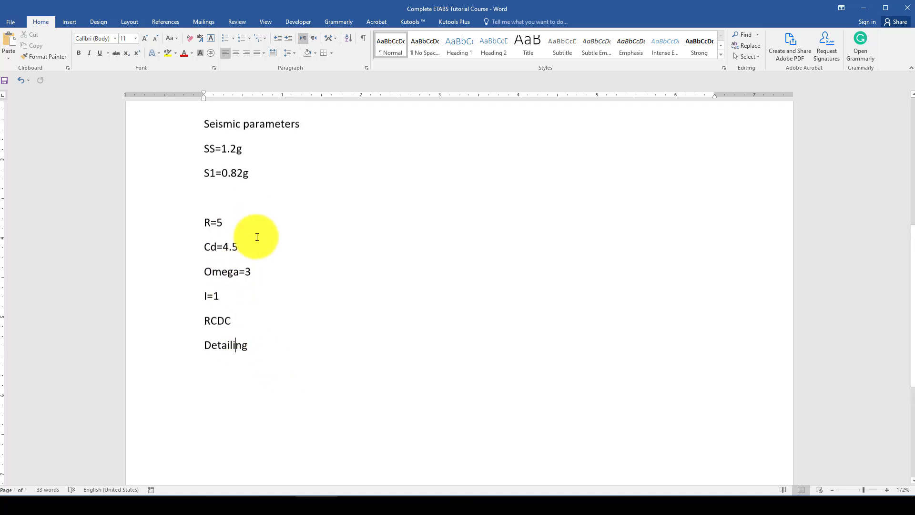
scroll(253, 214, "up", 1)
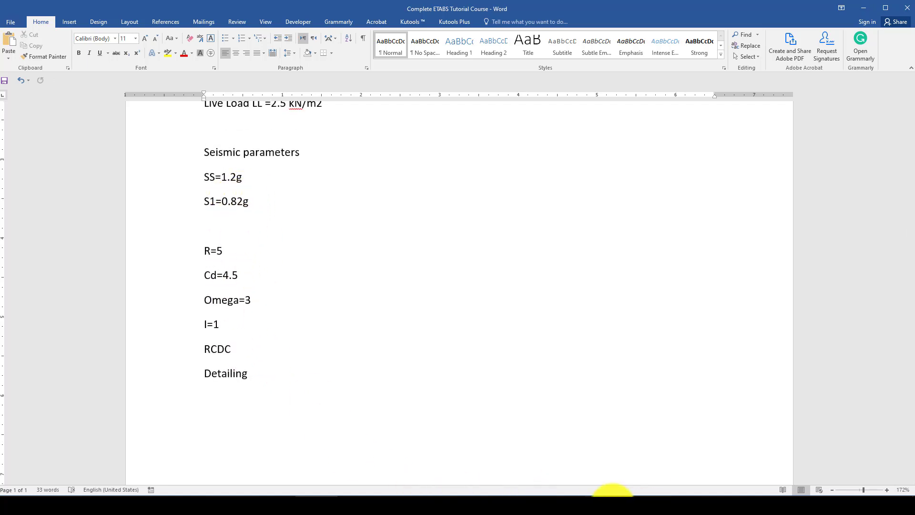
mouse_move(613, 496)
left_click(634, 465)
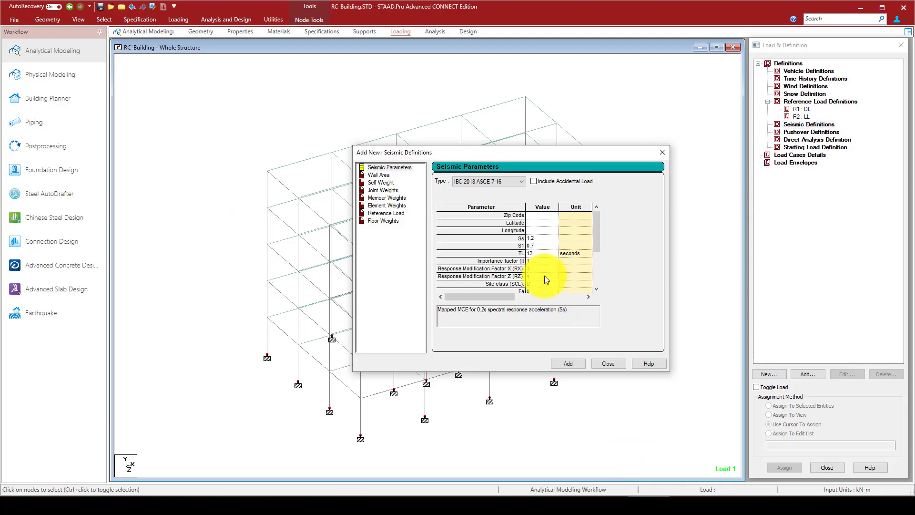
left_click(537, 245)
type("0.")
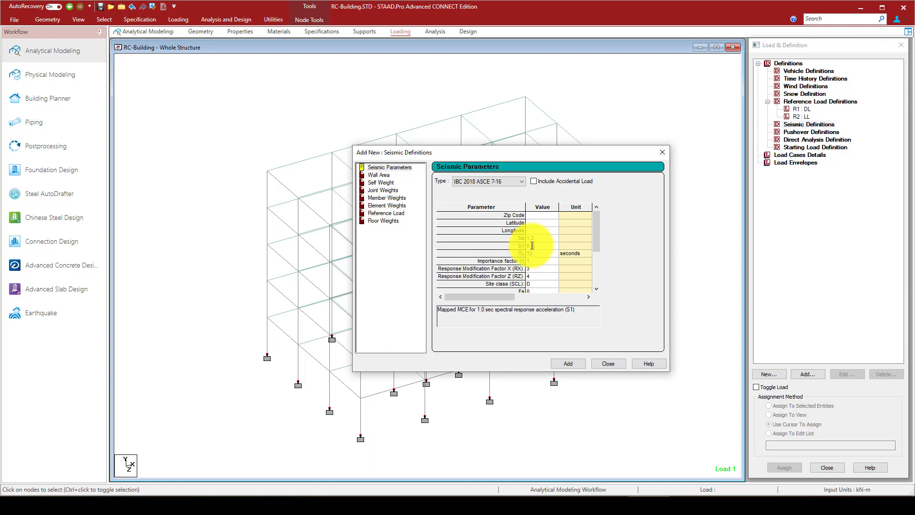
type("82")
- Set TL to 8 seconds and the response modification factors RX and RZ to 5, and add the seismic definition
left_click(540, 254)
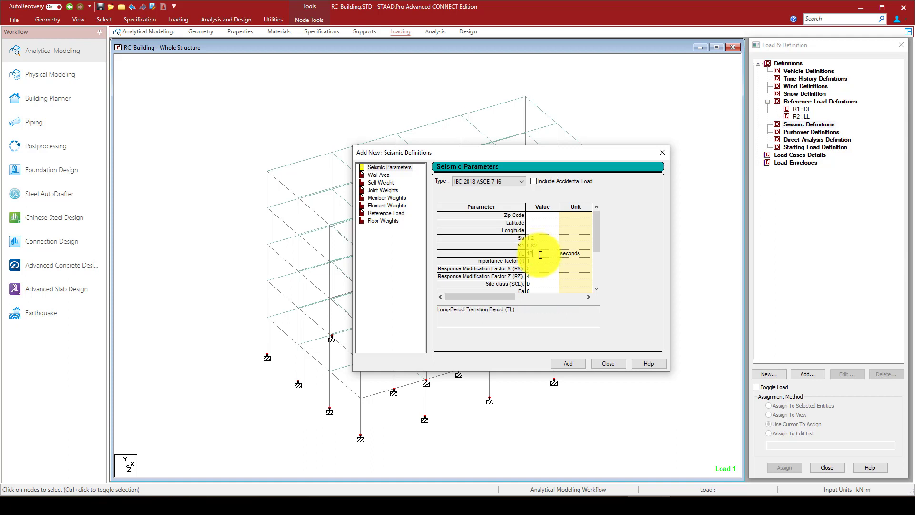
double_click(527, 254)
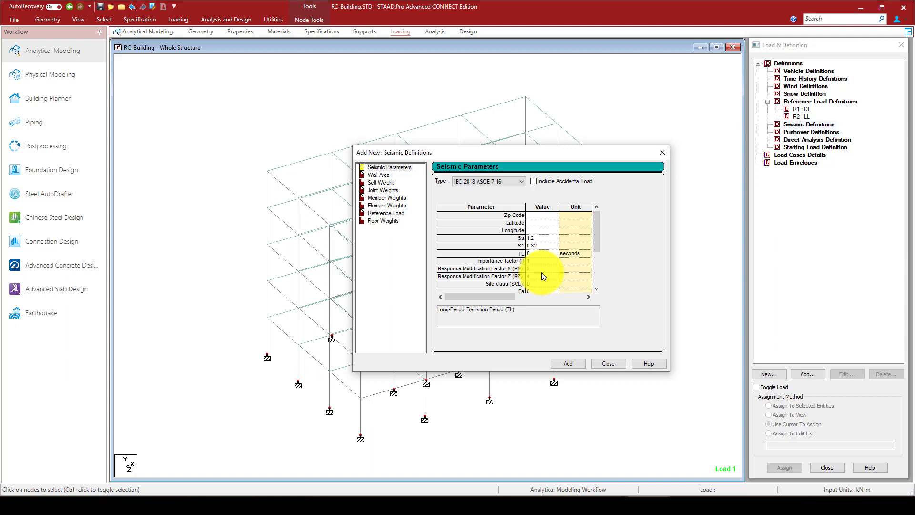
type("8")
left_click(535, 269)
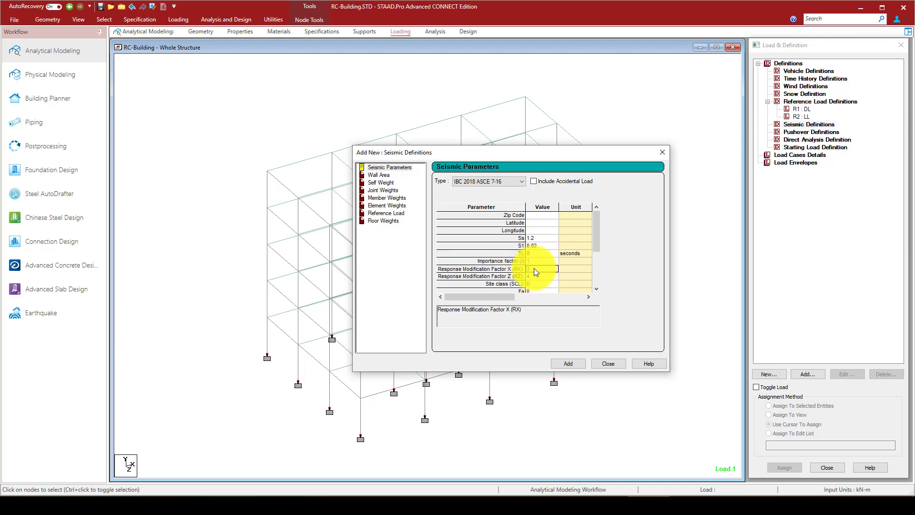
type("5")
double_click(526, 277)
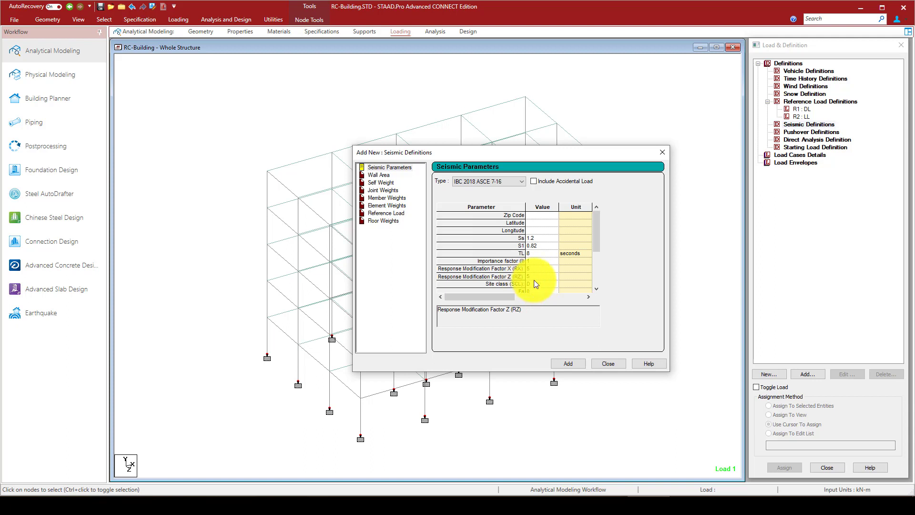
left_click_drag(600, 237, 599, 283)
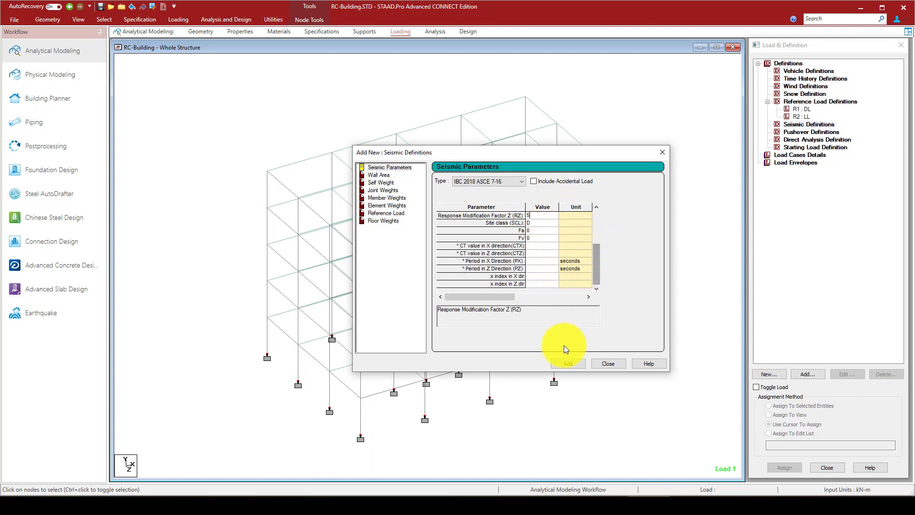
left_click(568, 363)
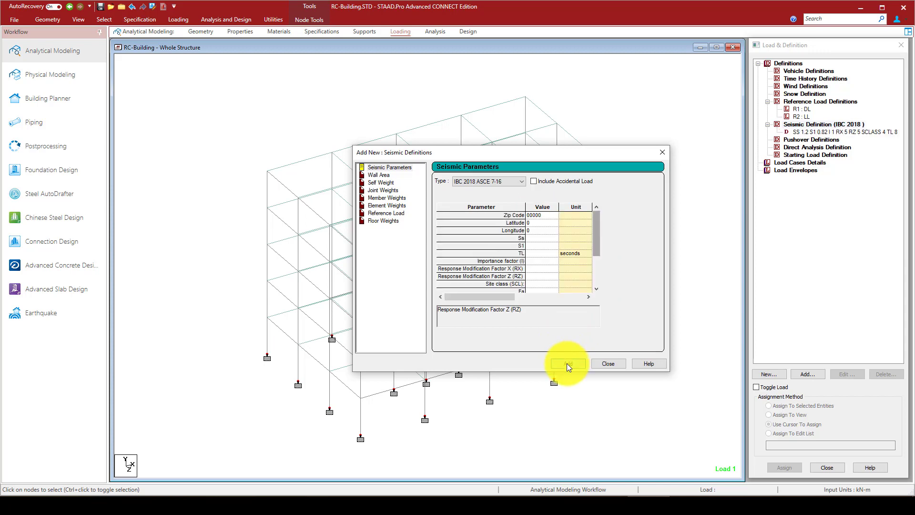
- Add reference loads R1 (DL) with factor 1 and R2 (LL) with factor 0.25 along Y to the IBC 2018 seismic definition
left_click(662, 152)
left_click(811, 133)
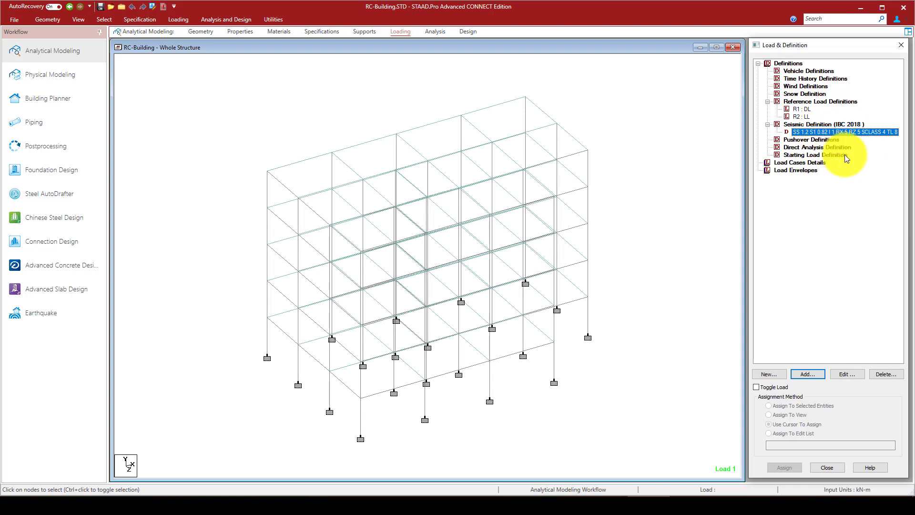
left_click(808, 374)
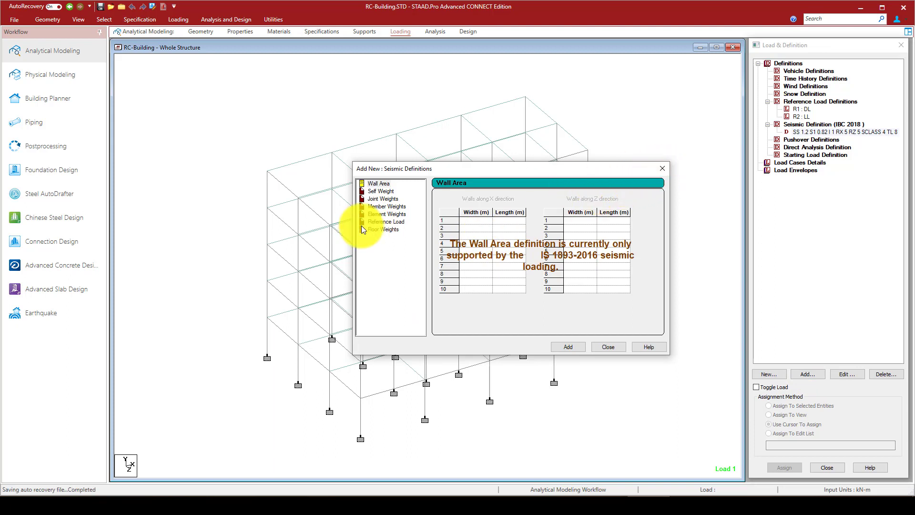
left_click(376, 222)
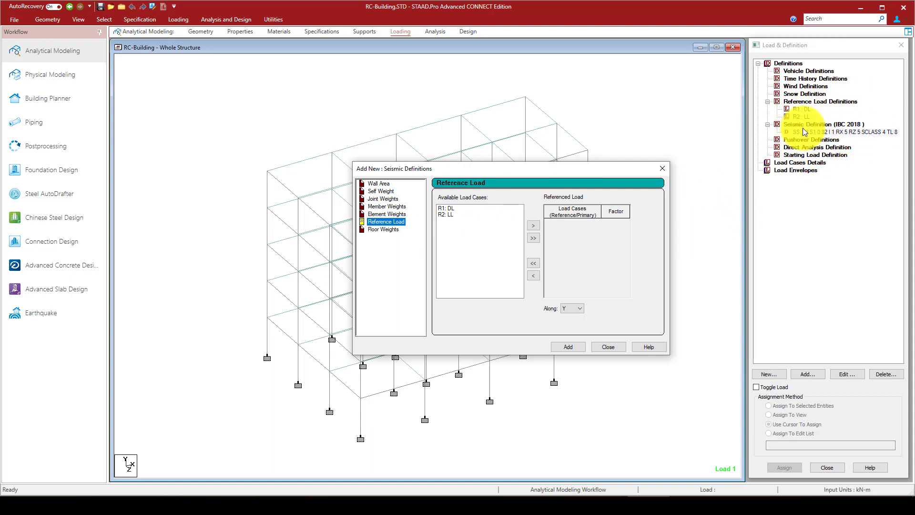
left_click(446, 208)
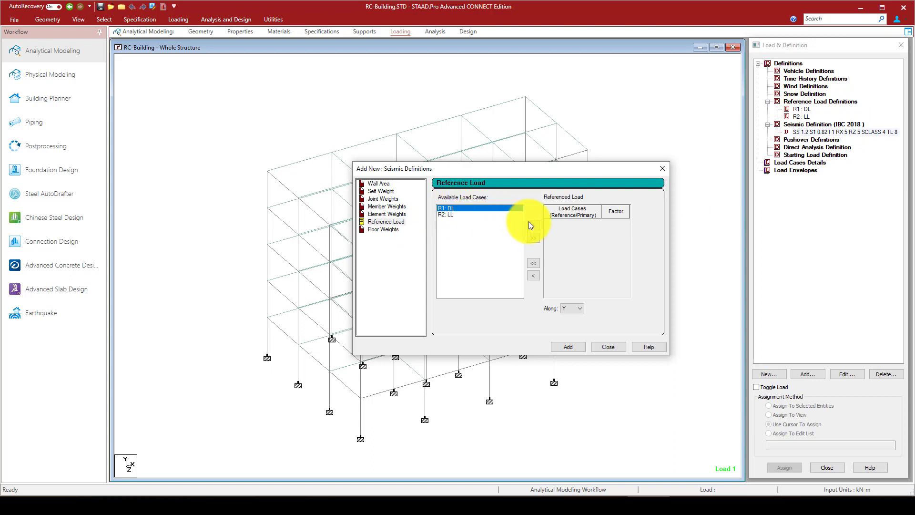
left_click(534, 225)
left_click(452, 210)
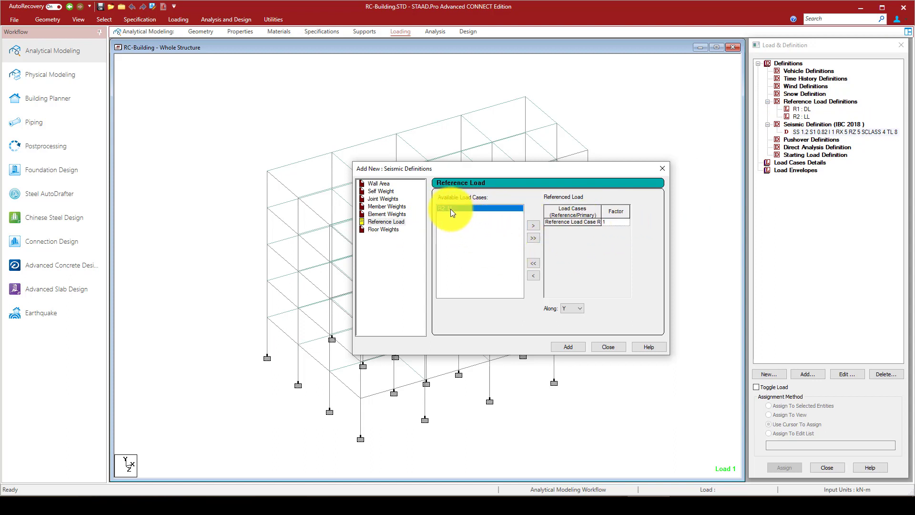
left_click(534, 226)
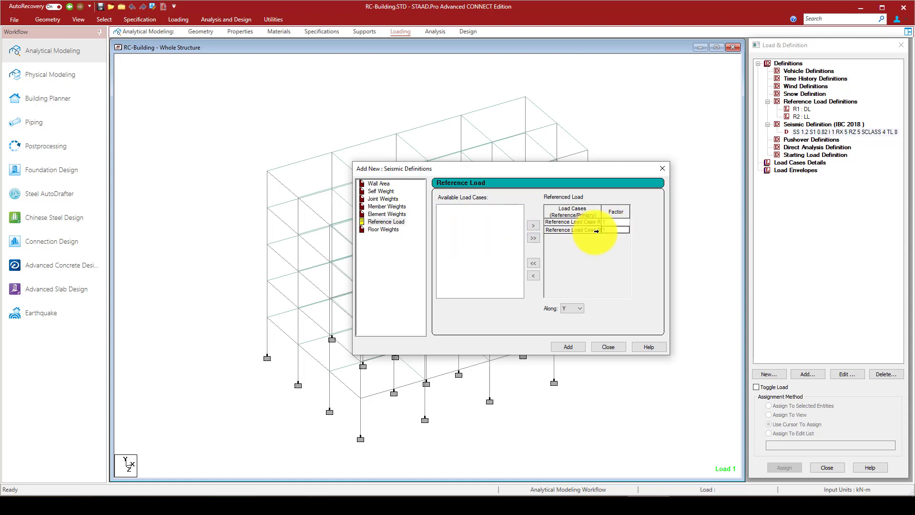
type("0.25")
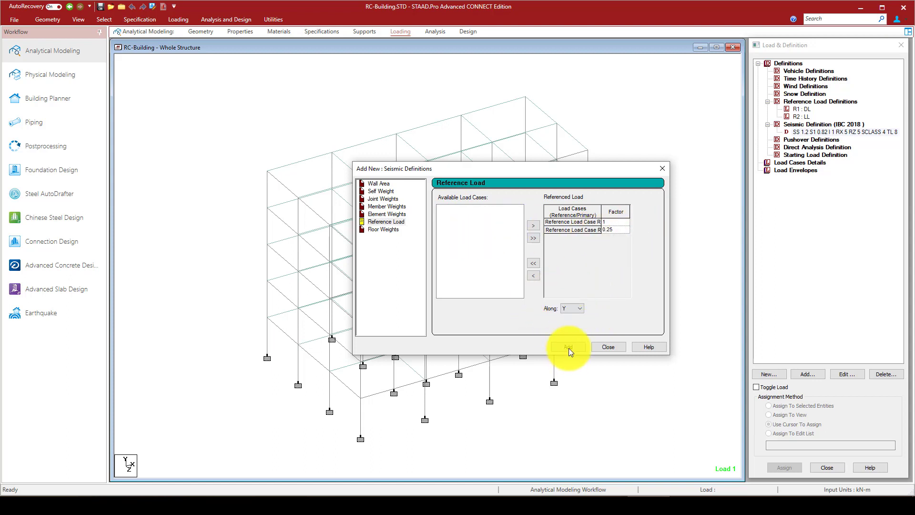
left_click(568, 347)
left_click(662, 168)
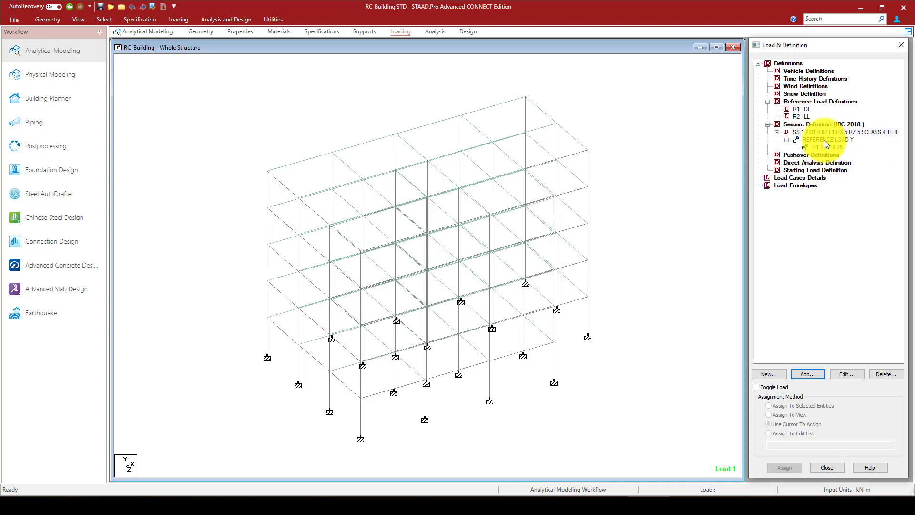
left_click(817, 147)
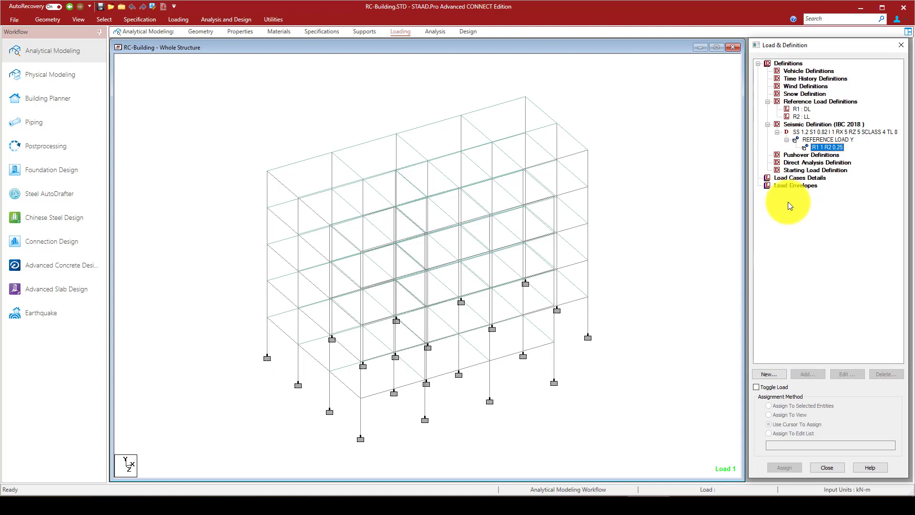
- Add a selfweight load in the Y direction with factor -1 to reference load R1 (DL)
left_click(810, 110)
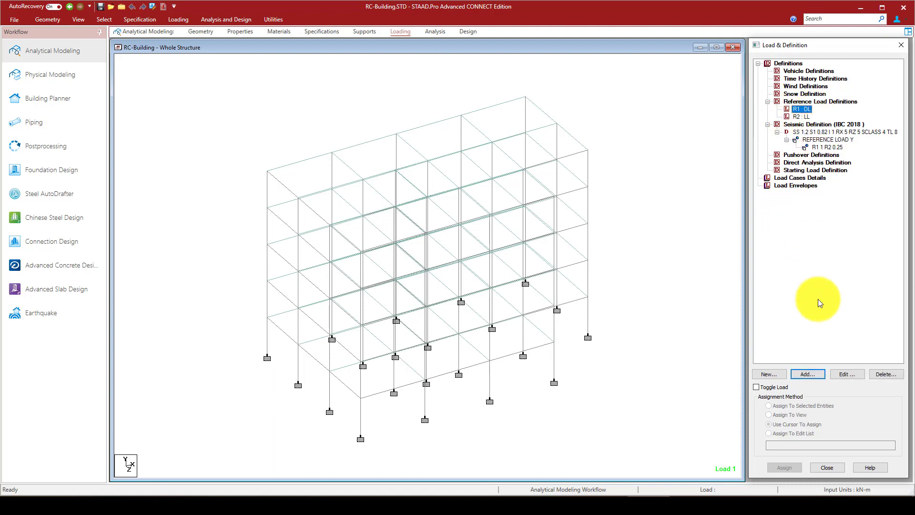
left_click(811, 374)
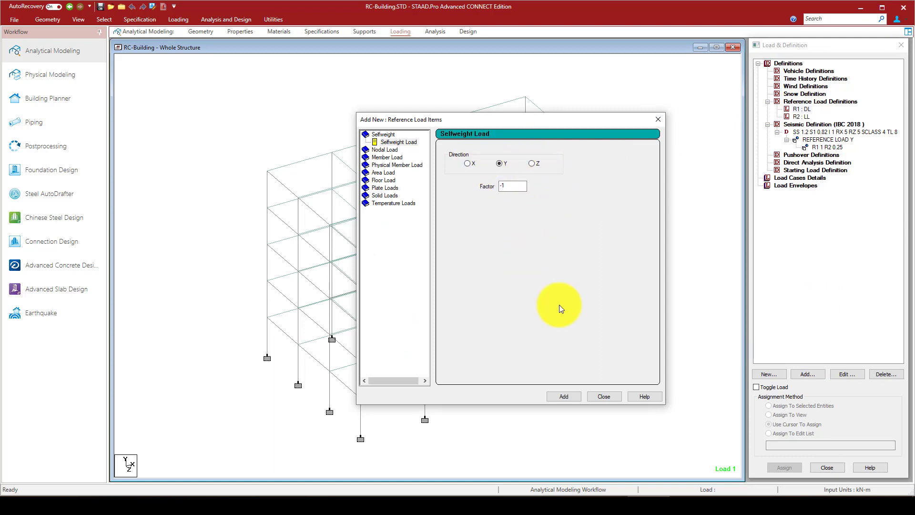
left_click(565, 398)
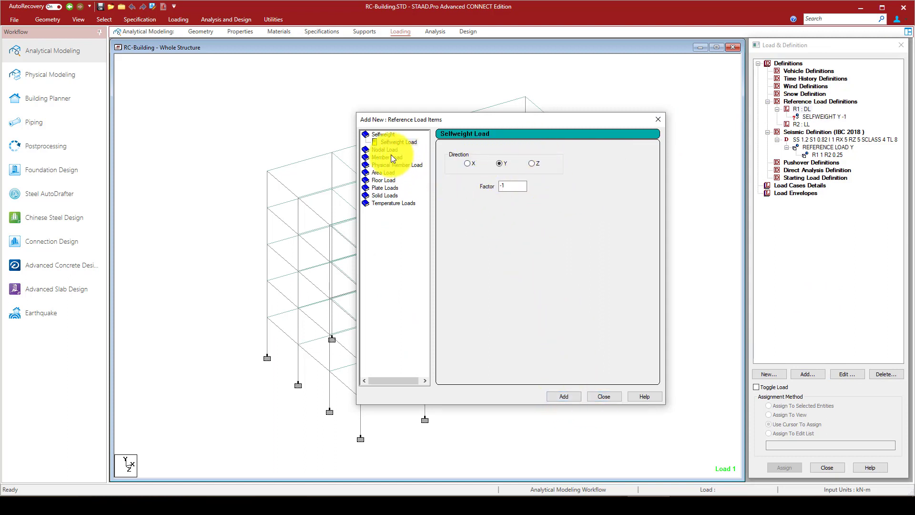
- Add a -1.4 kN/m2 Global Y floor load over Y range 0 to 17 m to R1 (DL), consulting the Word document's superimposed dead load
left_click(388, 180)
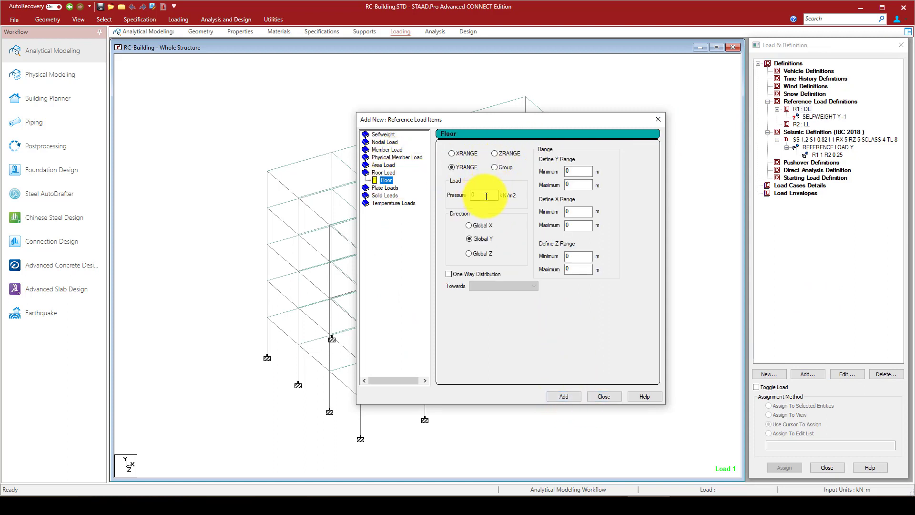
left_click(317, 489)
scroll(245, 328, "up", 3)
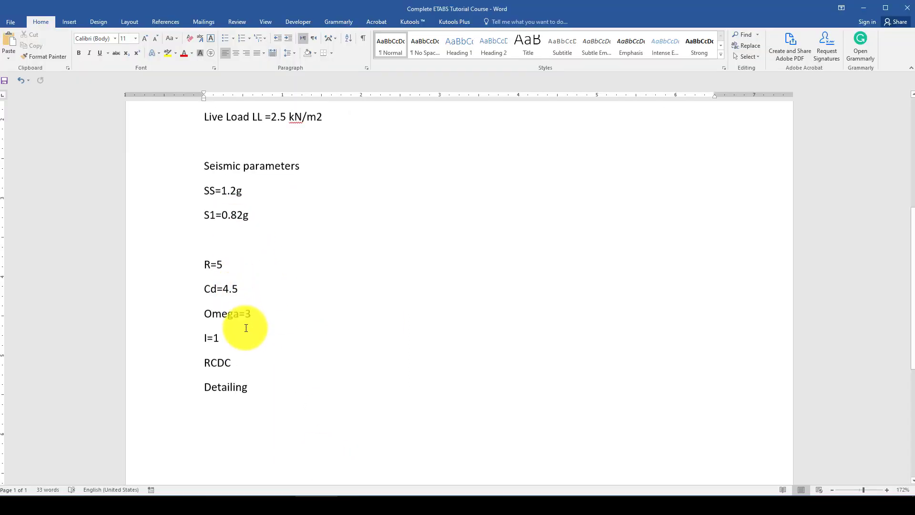
scroll(302, 245, "up", 3)
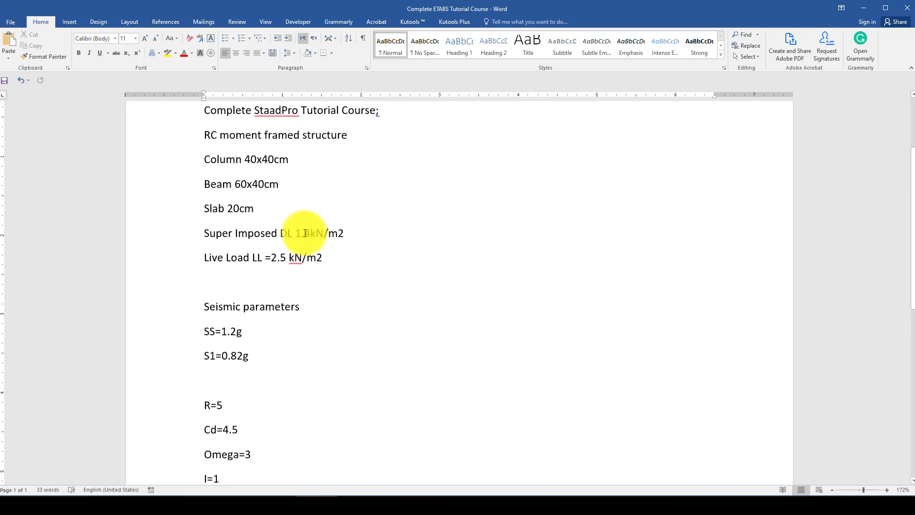
left_click(636, 491)
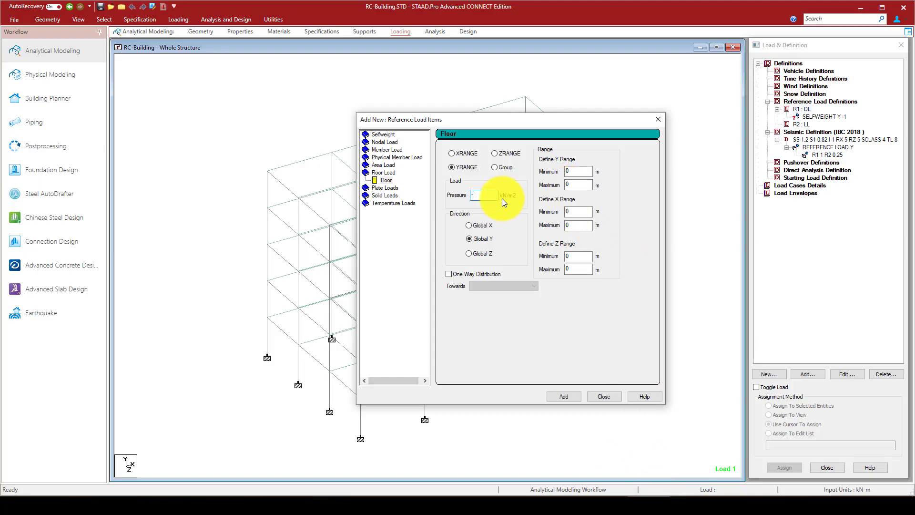
type("4")
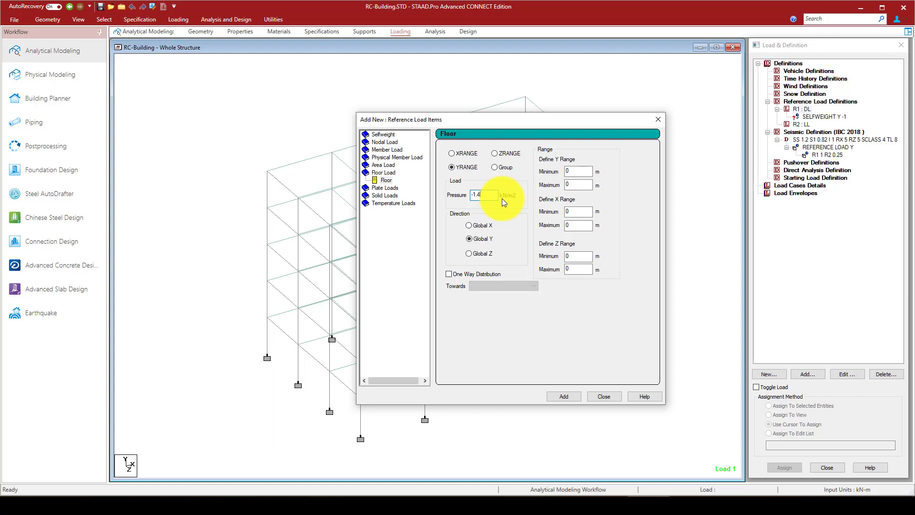
left_click(565, 185)
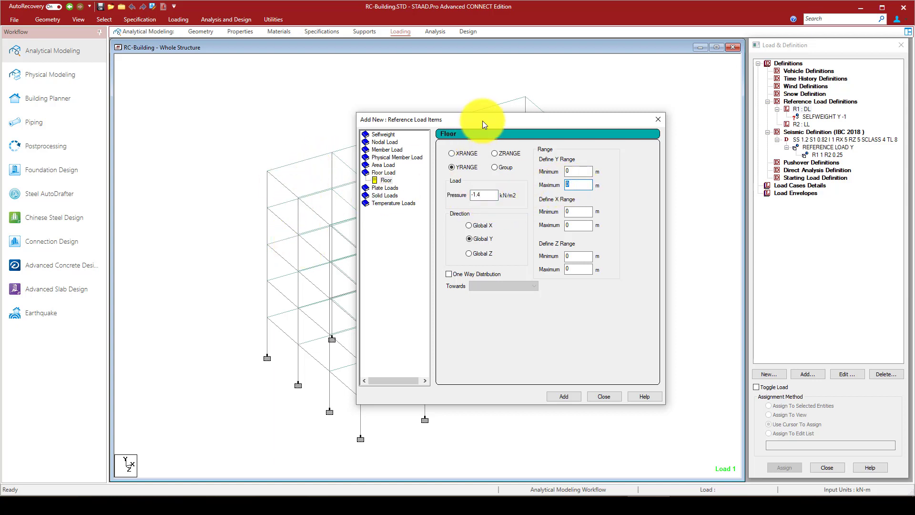
left_click_drag(483, 123, 526, 128)
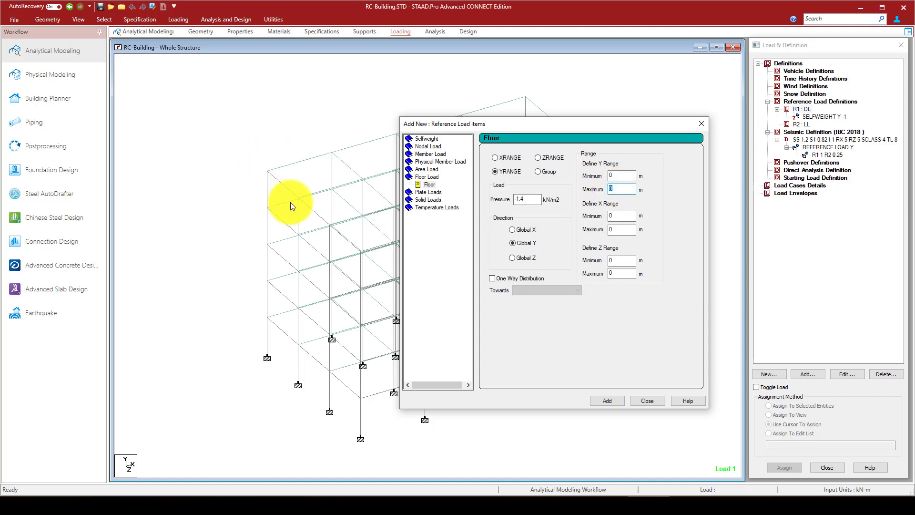
type("17")
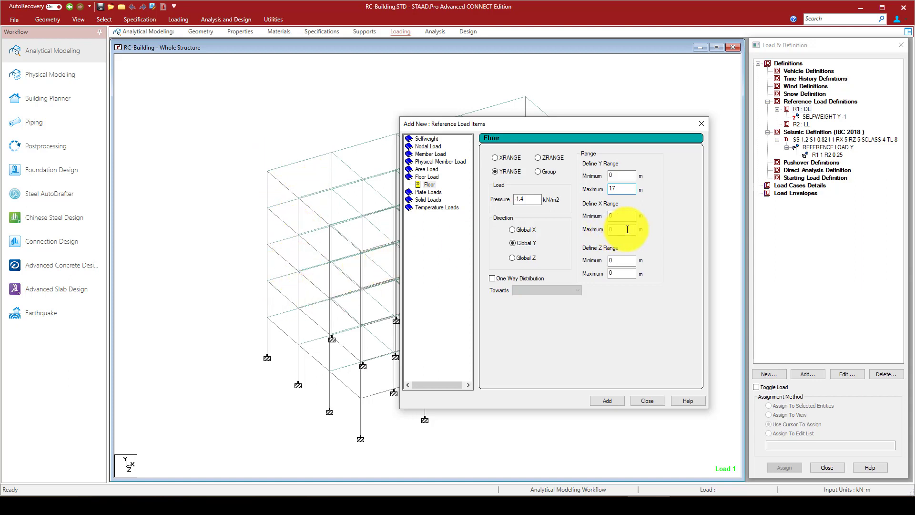
left_click(608, 402)
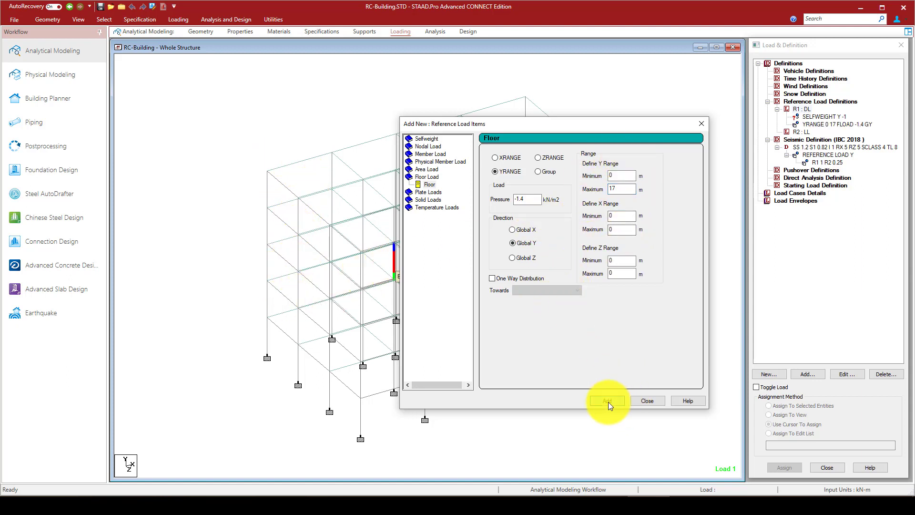
left_click(701, 123)
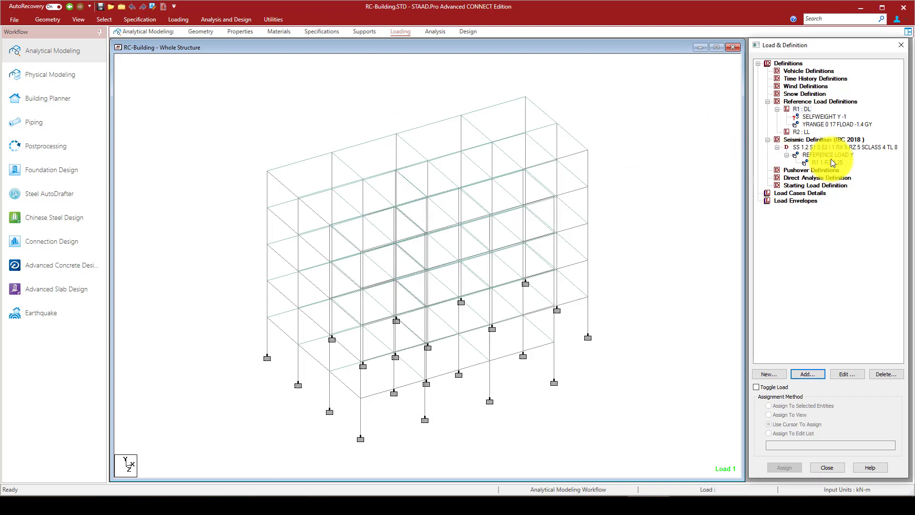
- Assign the selfweight load of reference load R1 (DL) to the whole structure in view
left_click(825, 117)
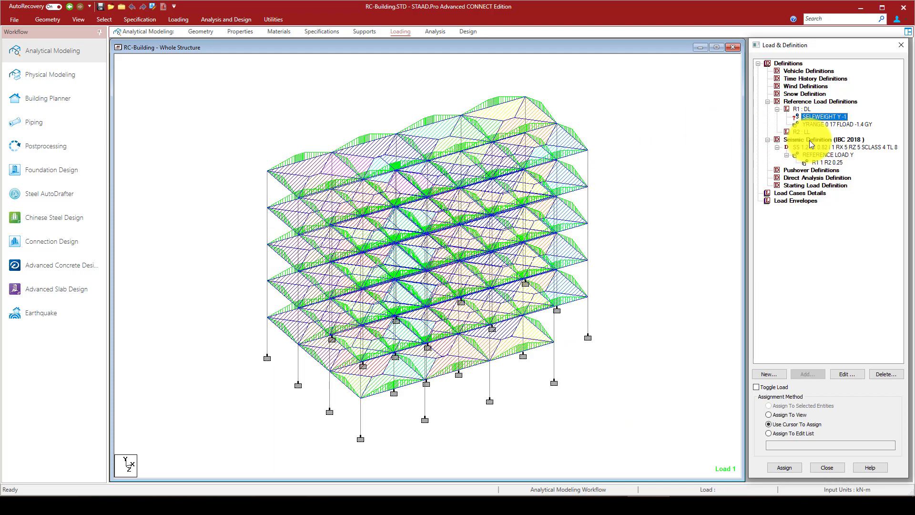
left_click(779, 414)
left_click(784, 468)
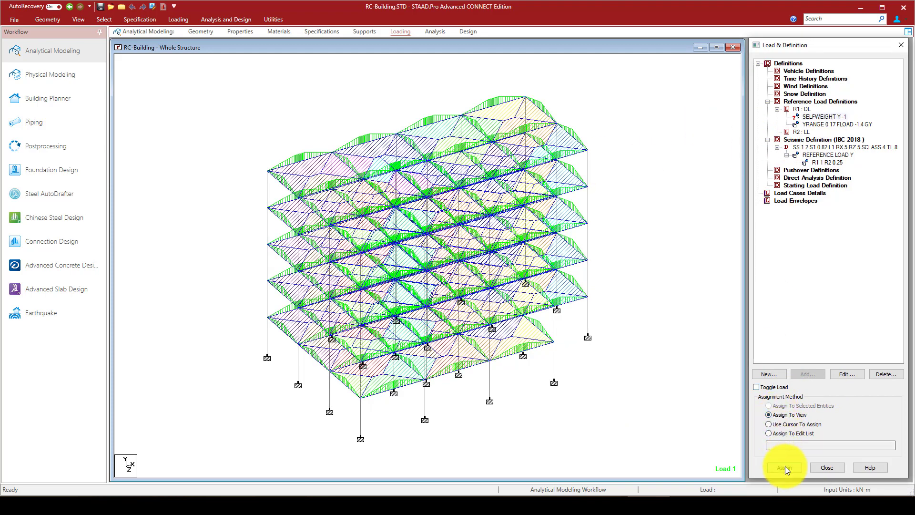
left_click(832, 279)
left_click(829, 120)
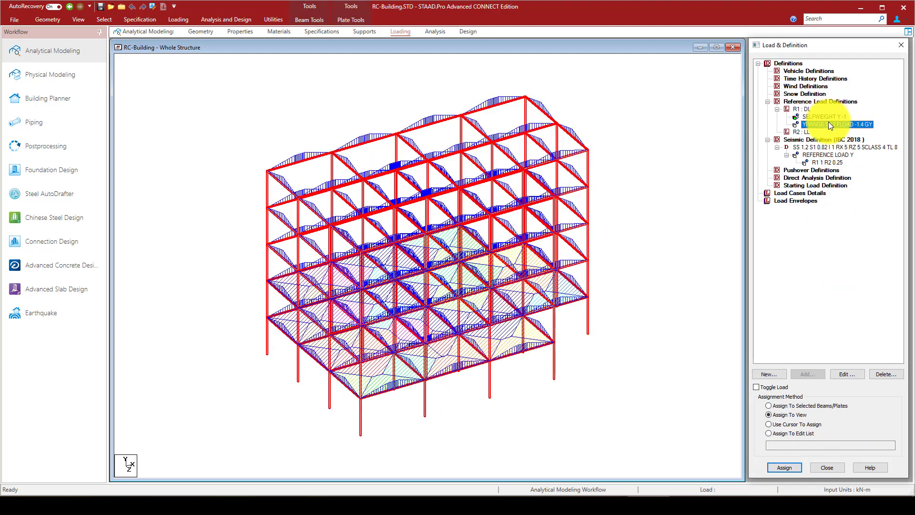
- Add a -2.5 kN/m2 Global Y floor load over Y range 0 to 13.6 m to reference load R2 (LL)
left_click(801, 132)
left_click(811, 375)
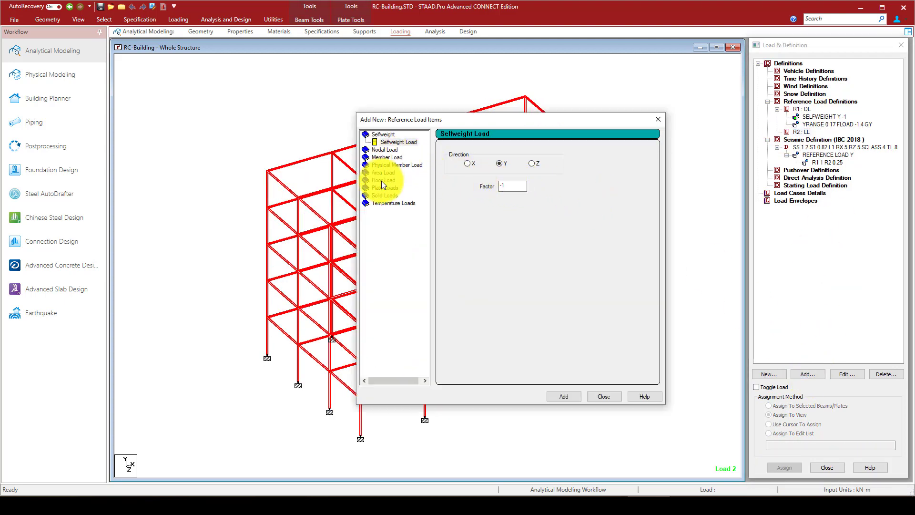
left_click(382, 181)
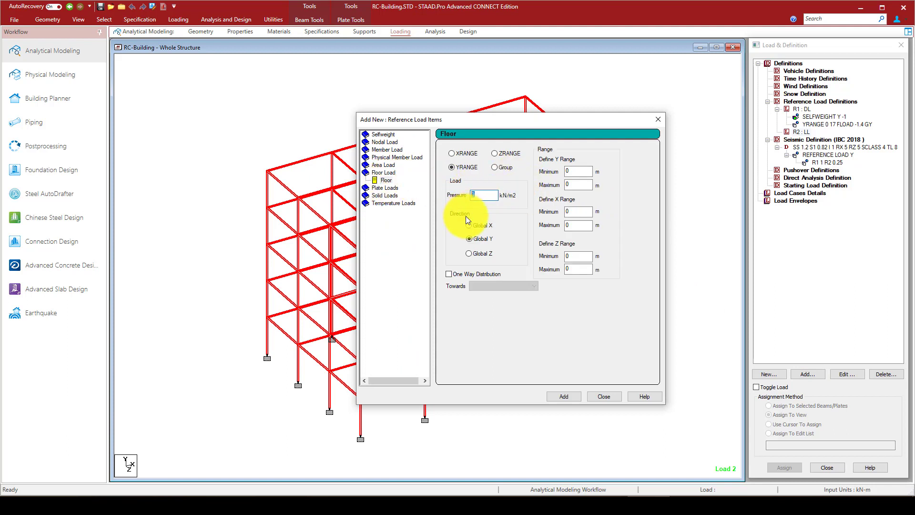
type("-2.5")
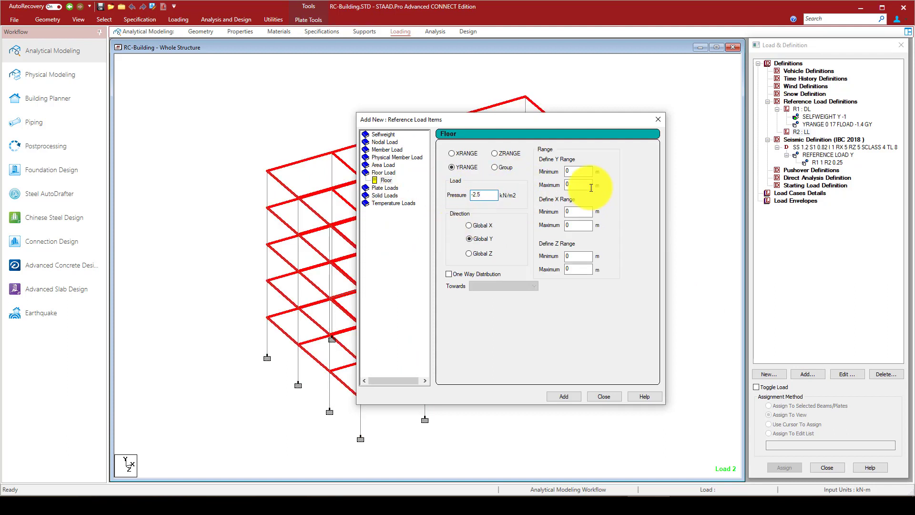
double_click(590, 186)
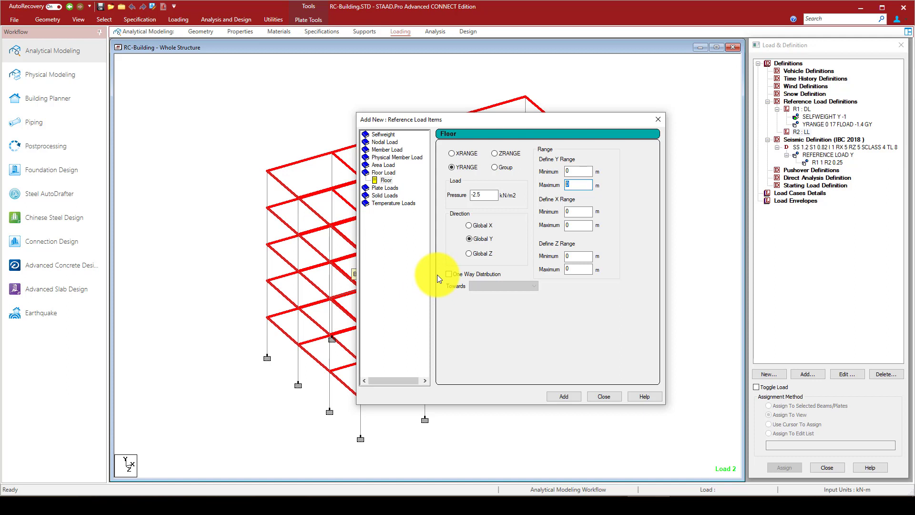
type("13.6")
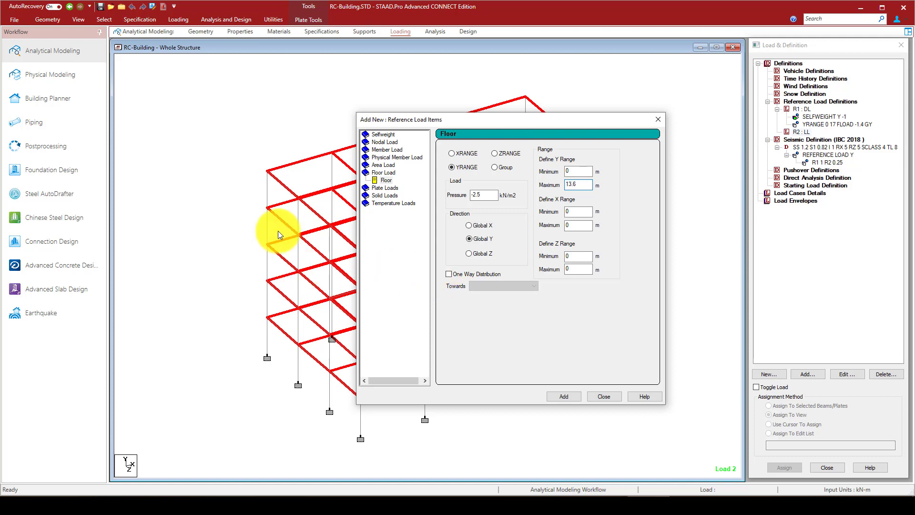
left_click(560, 397)
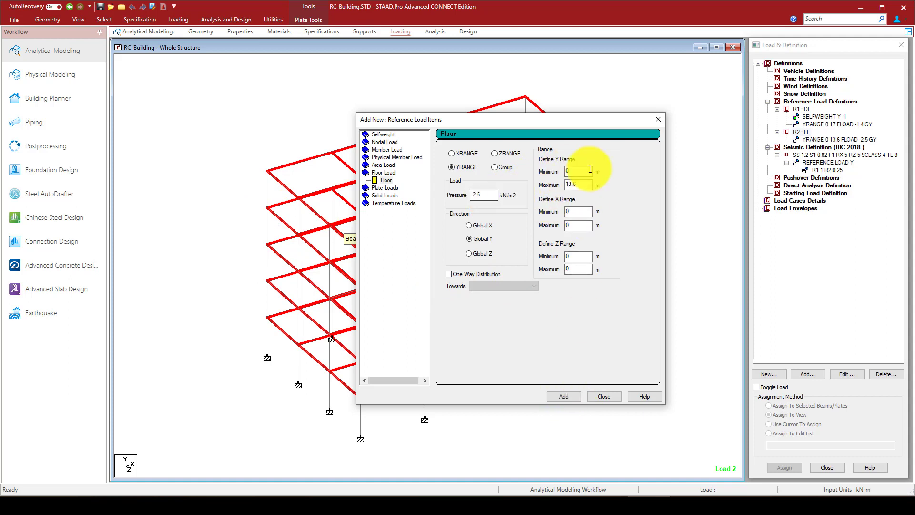
- Add a -1 kN/m2 Global Y floor load over Y range 13.6 to 17 m to reference load R2 (LL)
double_click(575, 171)
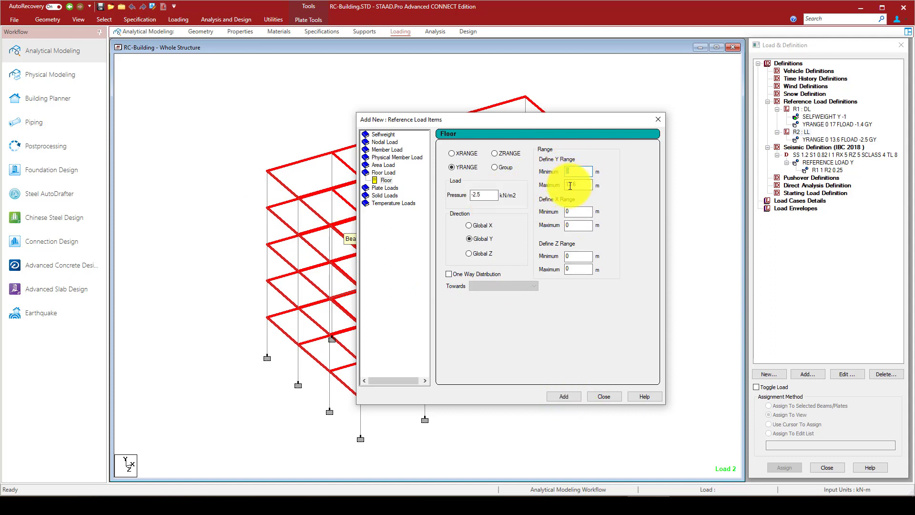
type("1")
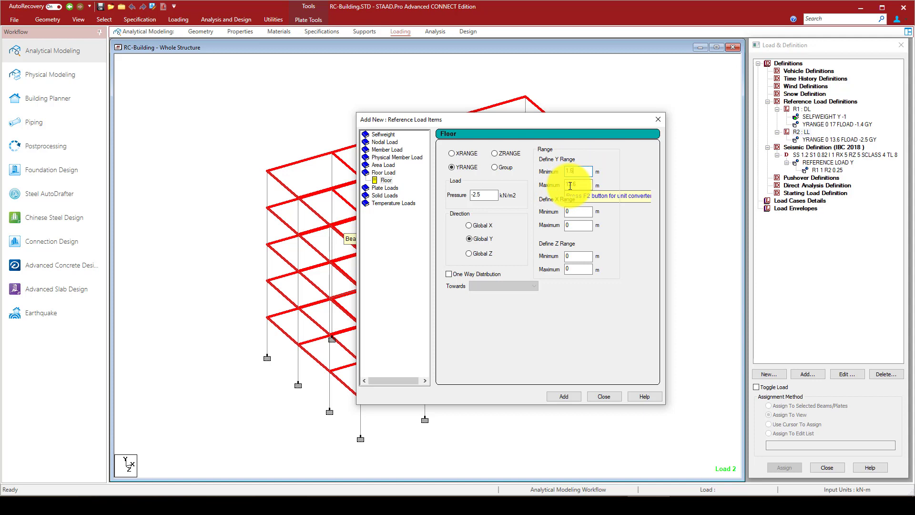
type(".5")
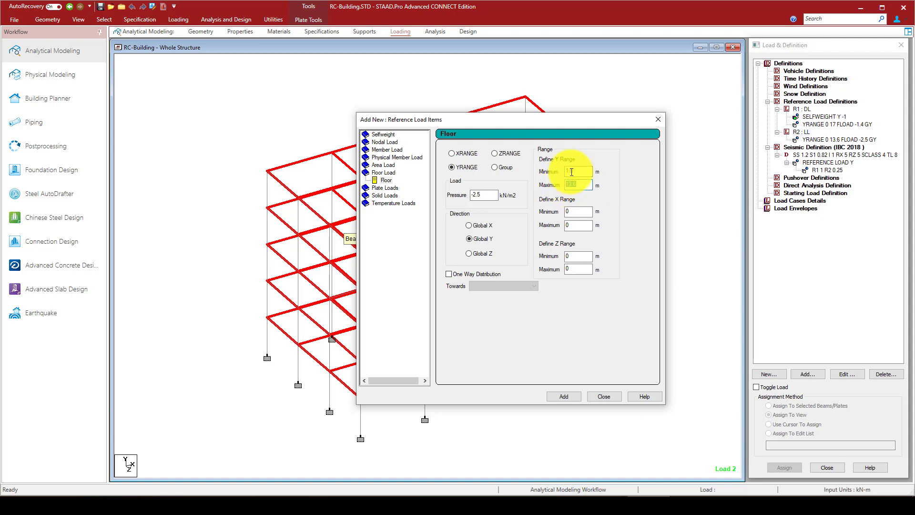
double_click(561, 171)
type("13")
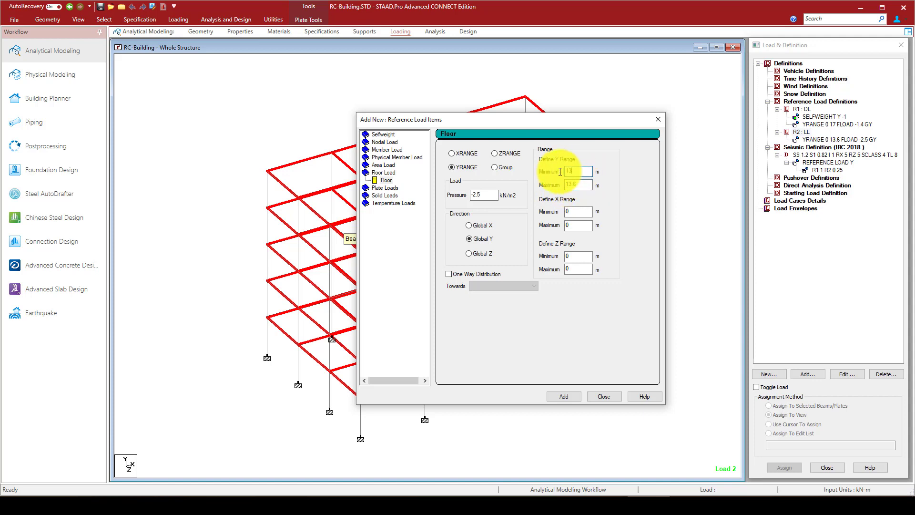
type(".6")
double_click(575, 185)
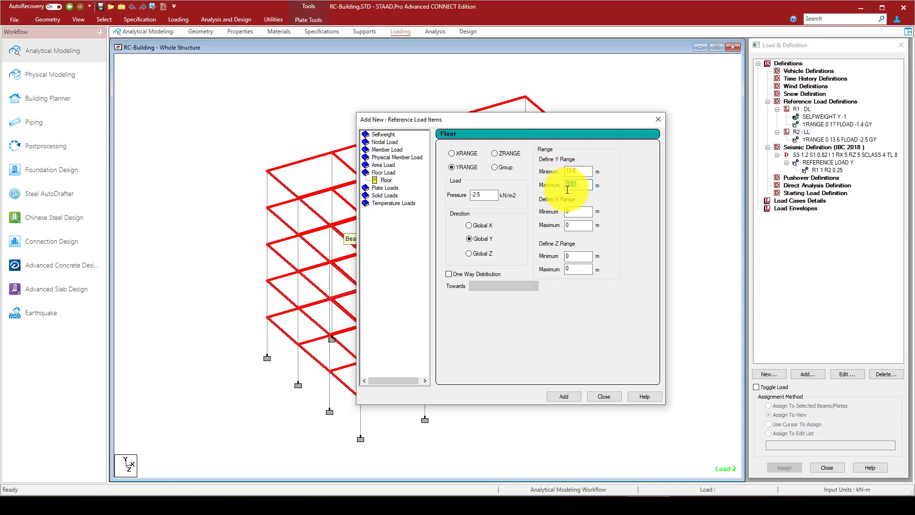
type("17")
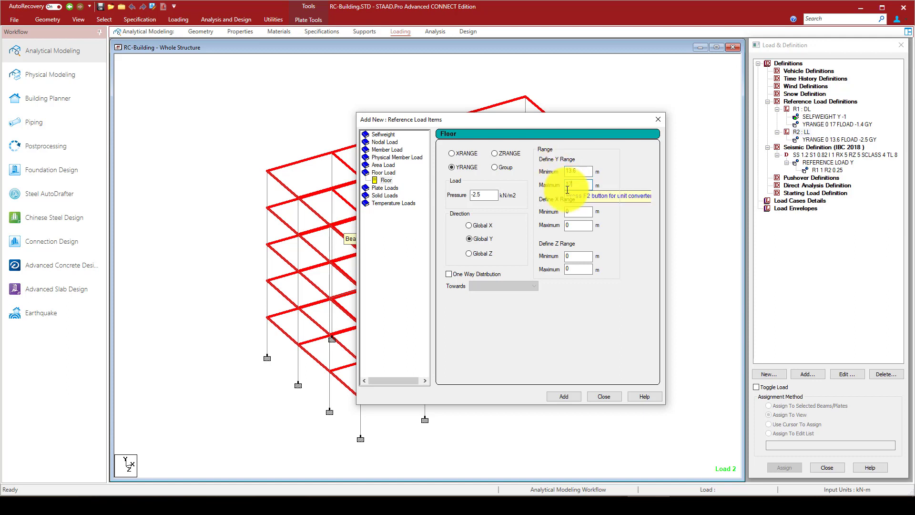
double_click(476, 195)
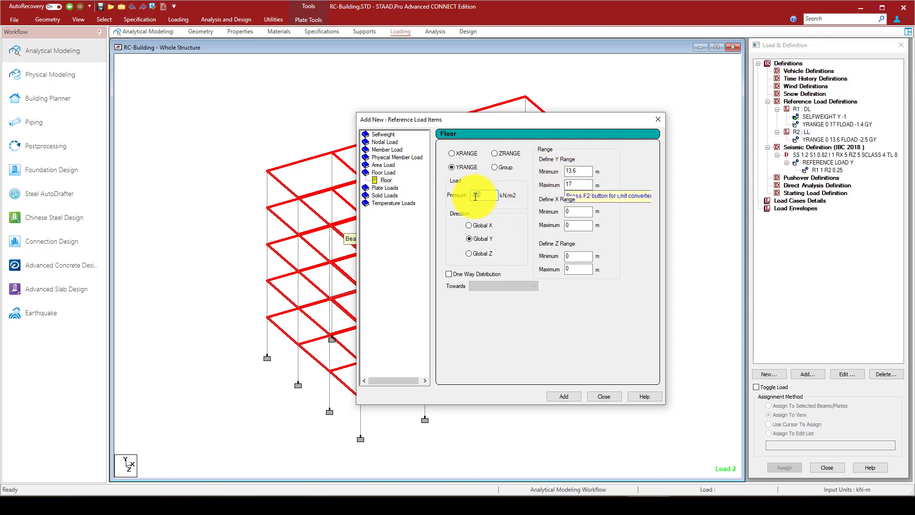
type("-1")
left_click(568, 396)
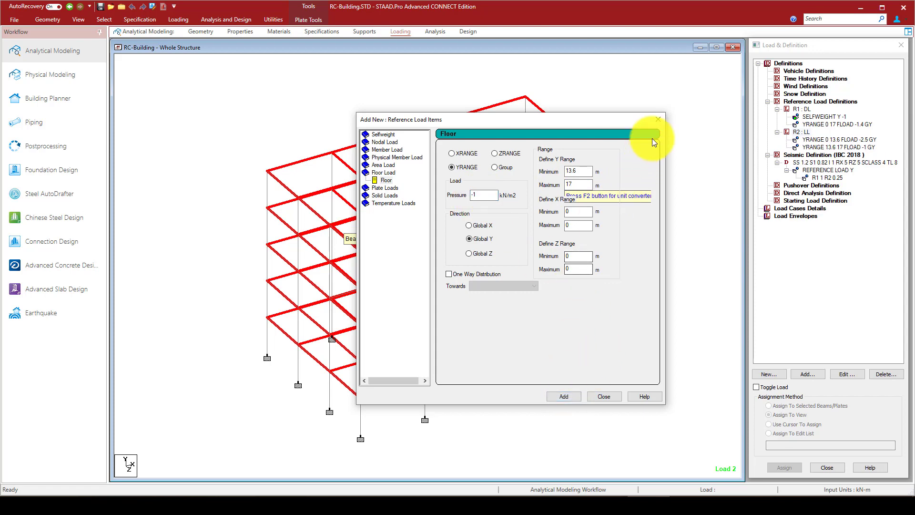
left_click(659, 119)
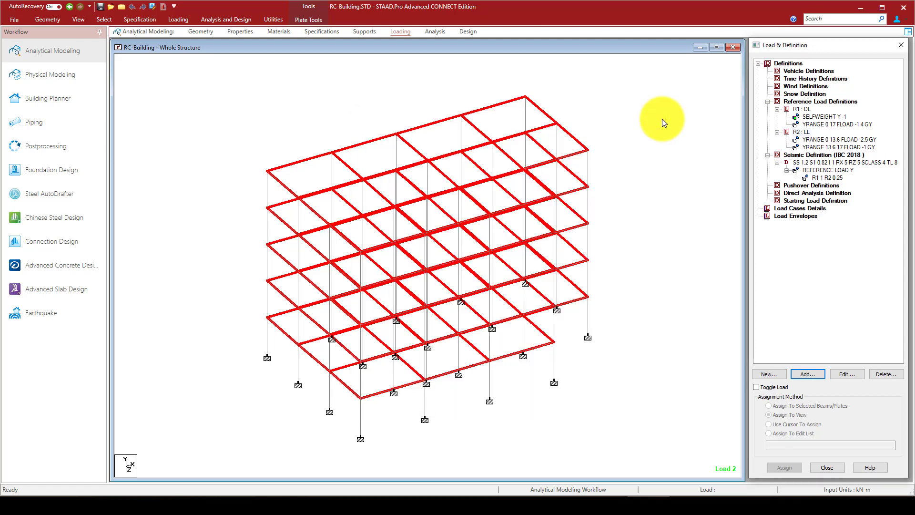
- Examine how the floor loads of reference loads R2 (LL) and R1 (DL) are distributed over the structure
left_click(823, 140)
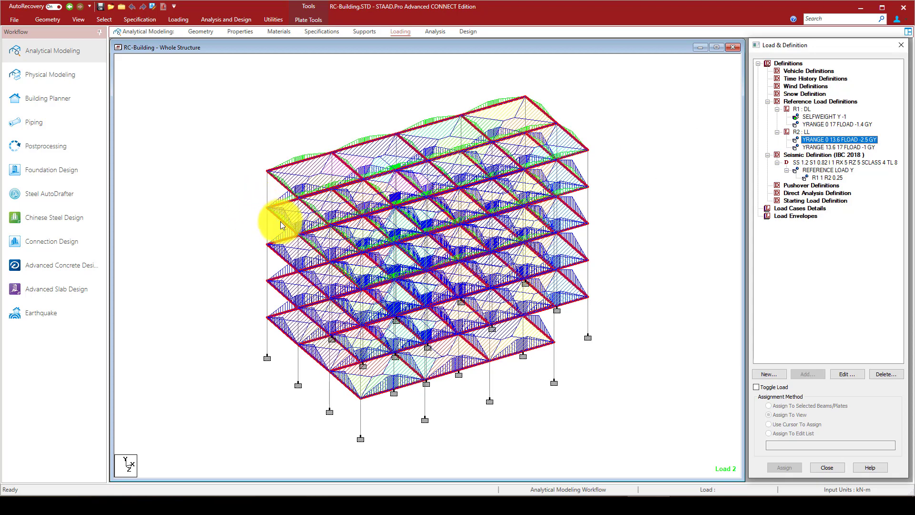
left_click(838, 147)
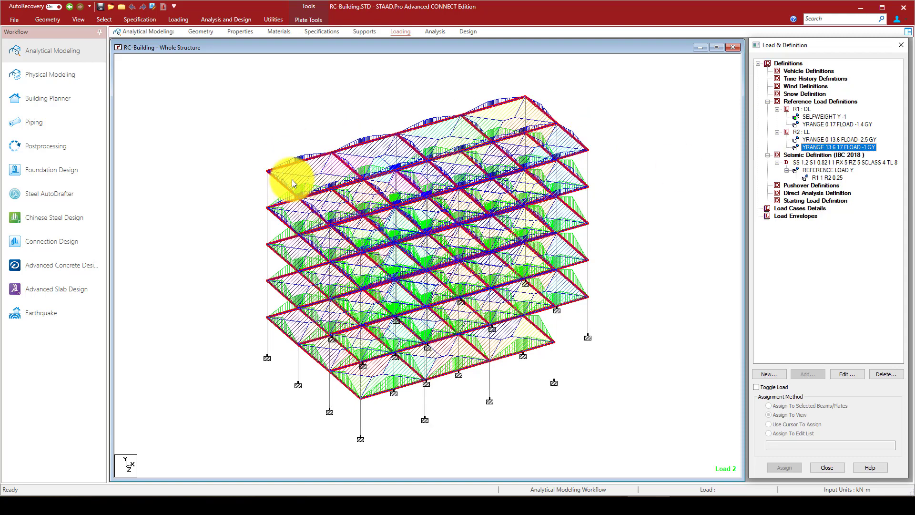
left_click(814, 140)
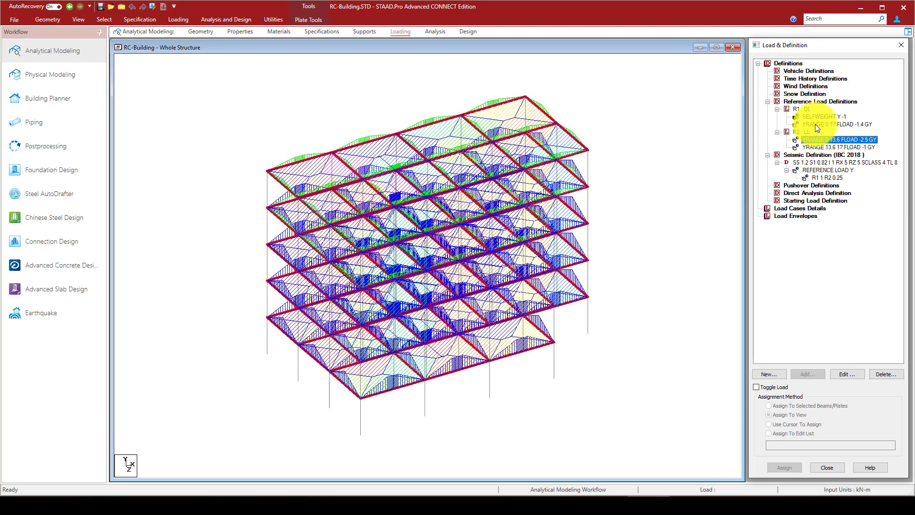
left_click(816, 123)
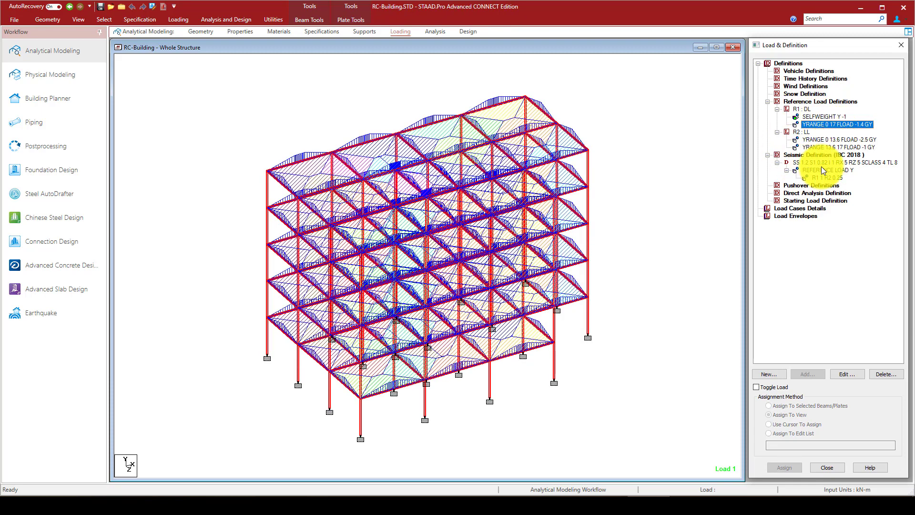
left_click(179, 17)
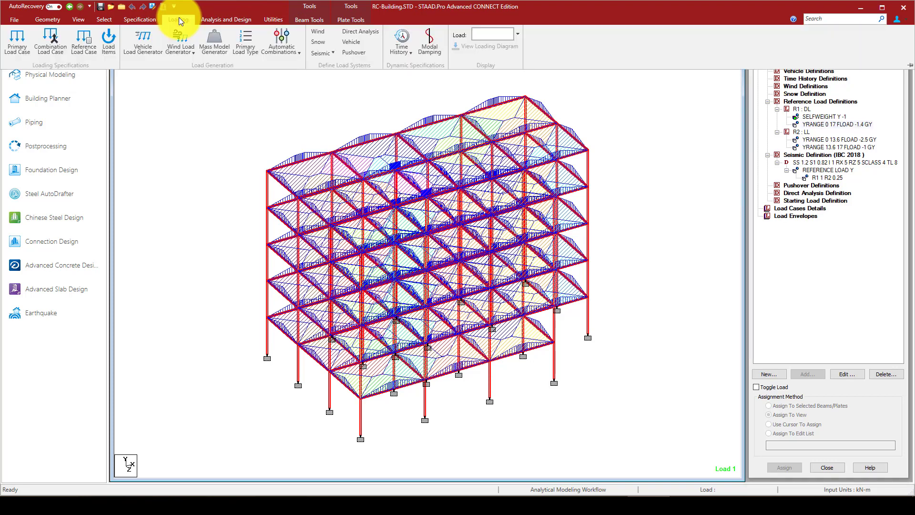
left_click(215, 18)
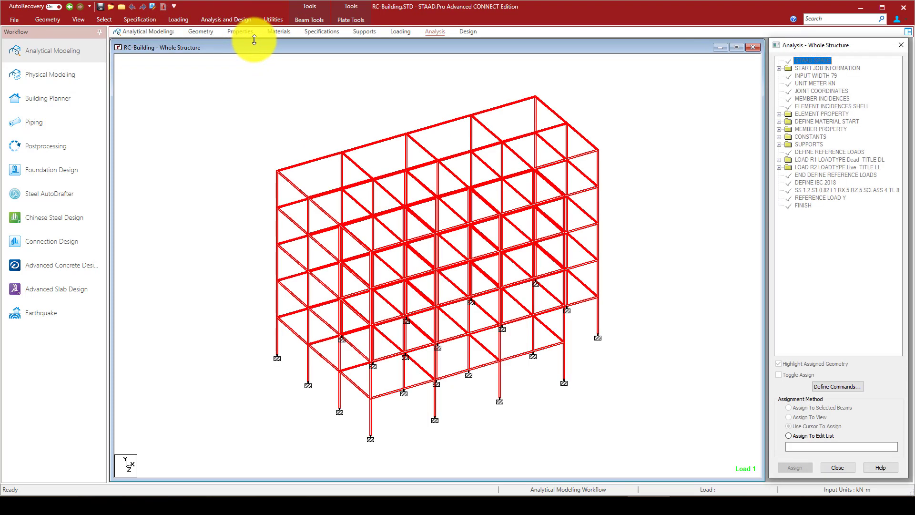
left_click(428, 32)
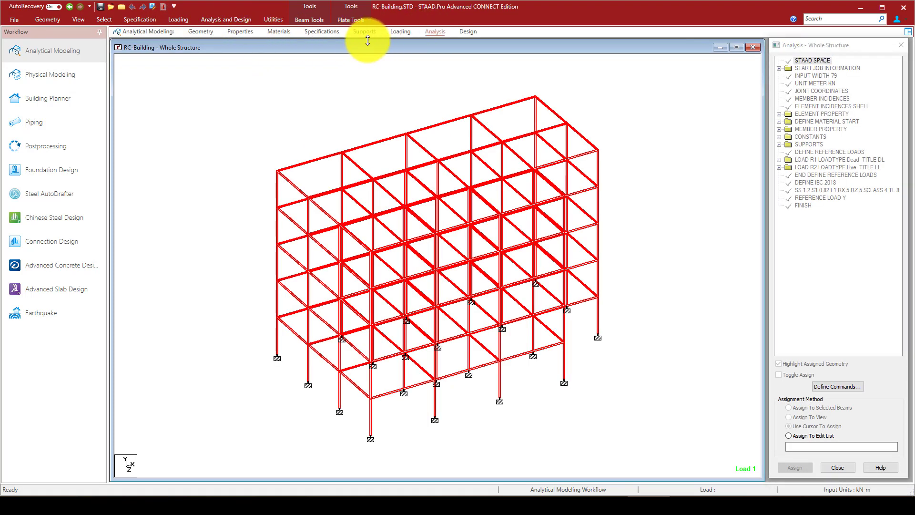
left_click_drag(367, 39, 372, 72)
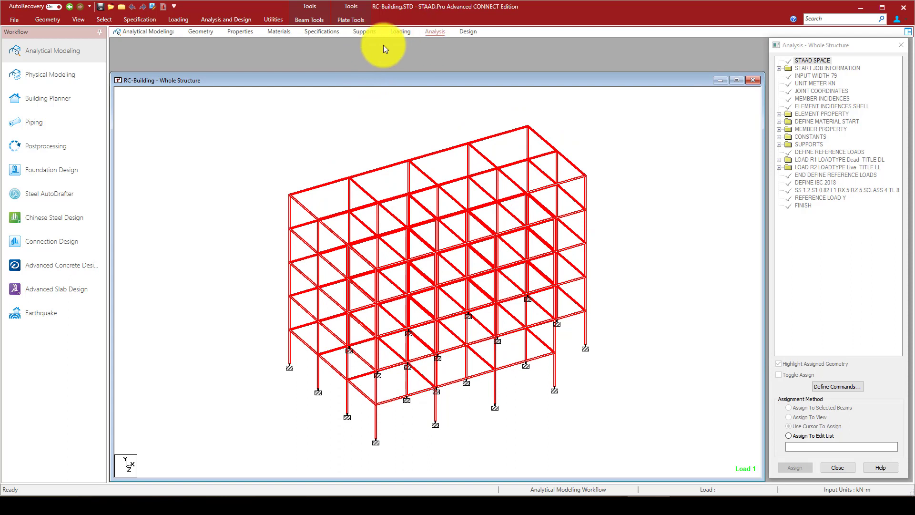
left_click(238, 18)
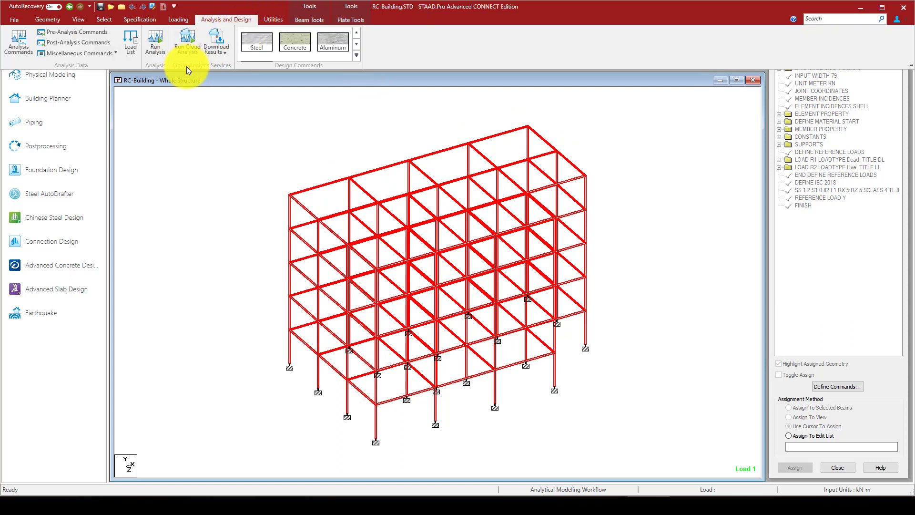
left_click(179, 20)
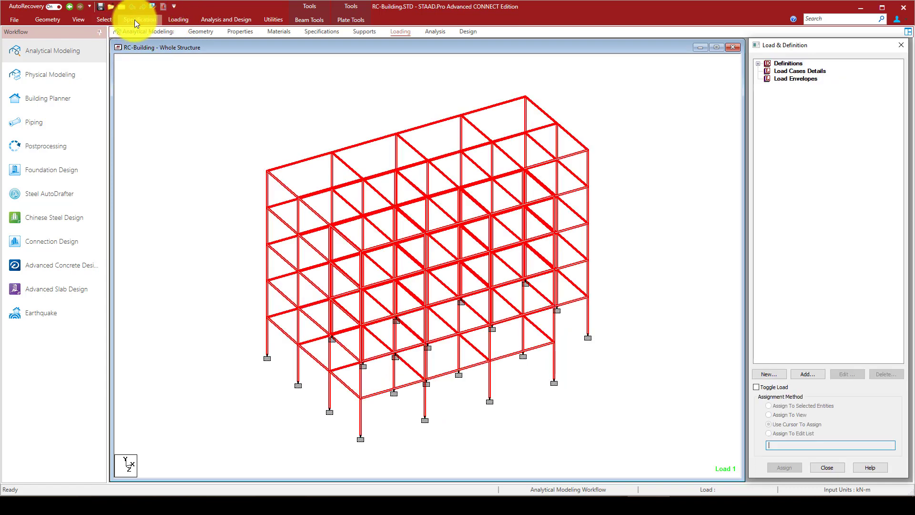
left_click(179, 20)
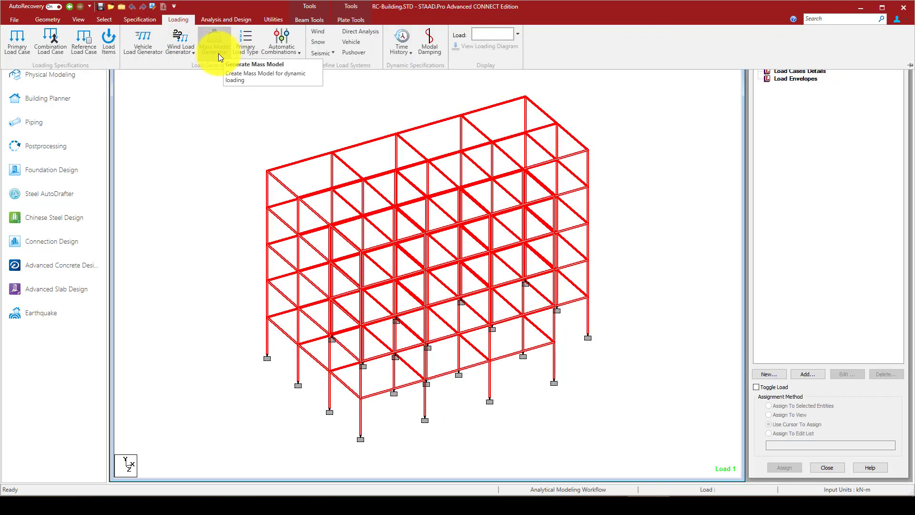
left_click(208, 45)
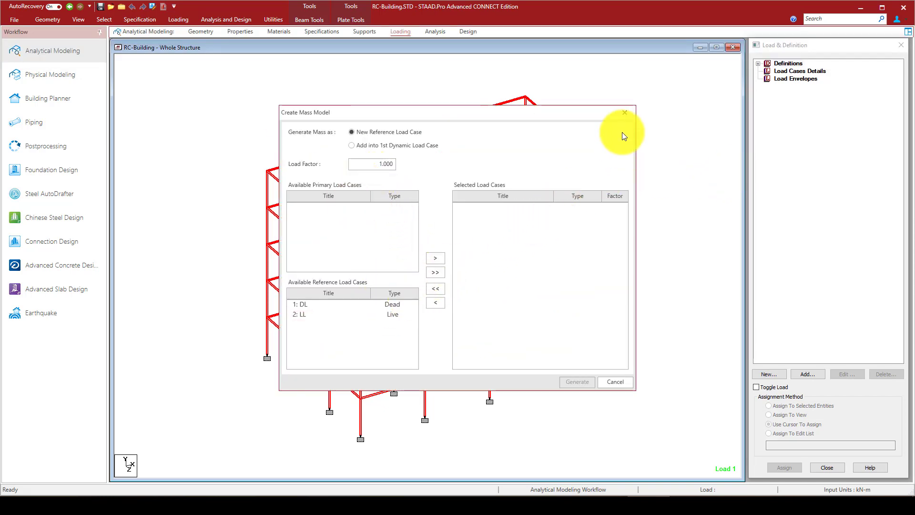
left_click(372, 305)
left_click(376, 308)
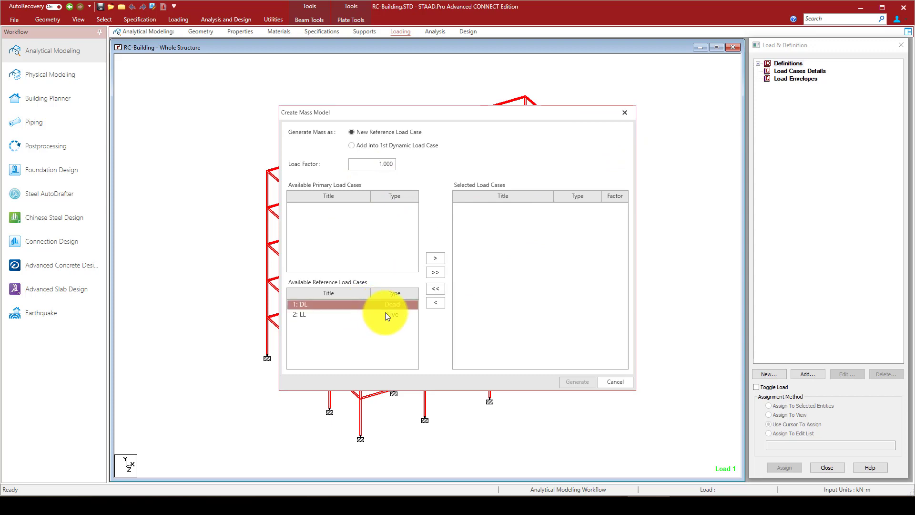
left_click(387, 314, "shift")
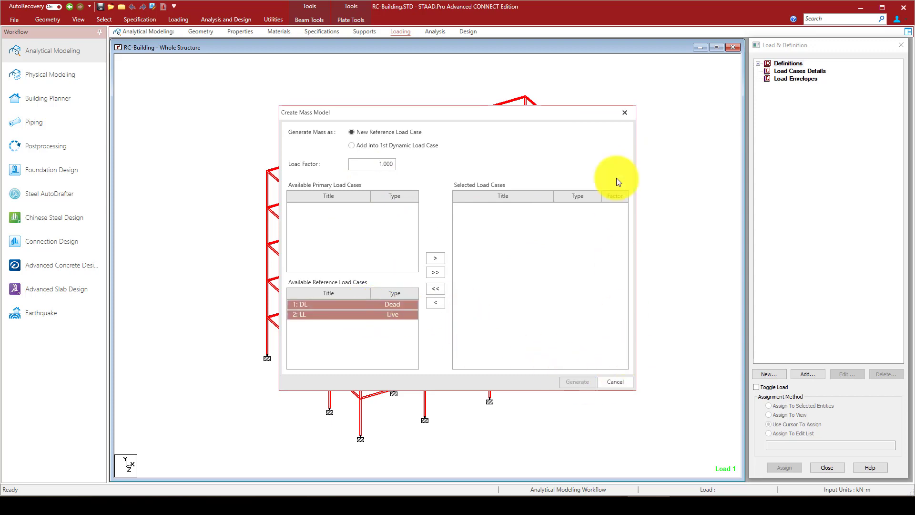
left_click(625, 115)
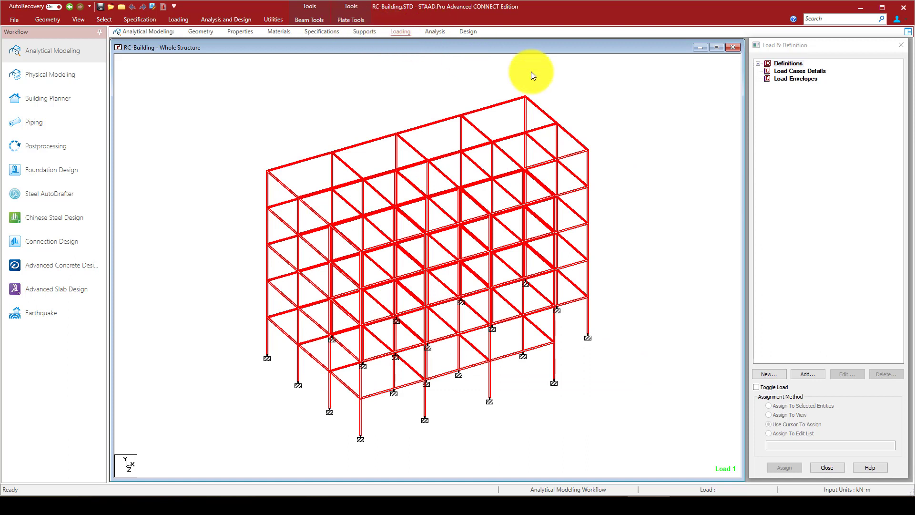
- Create primary load case 1 with loading type Seismic-H and the title EX
left_click(758, 63)
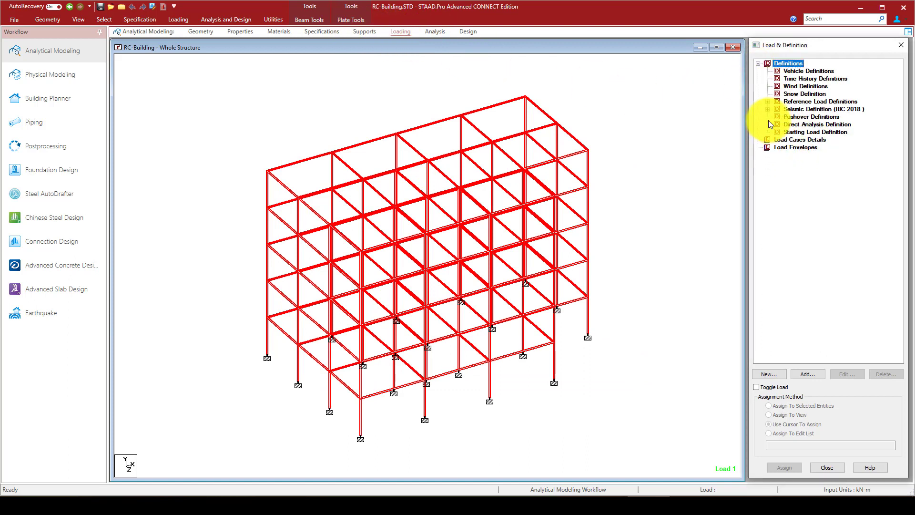
left_click(791, 140)
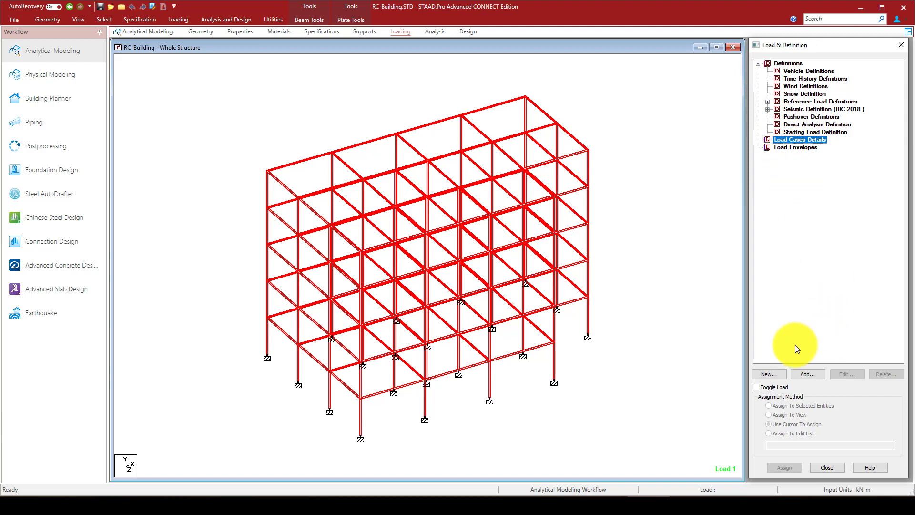
left_click(808, 374)
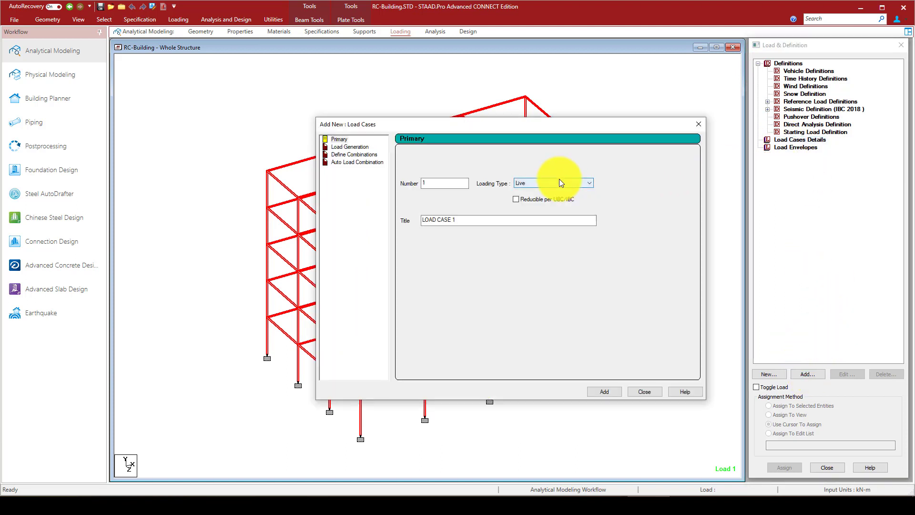
left_click(559, 183)
left_click(553, 217)
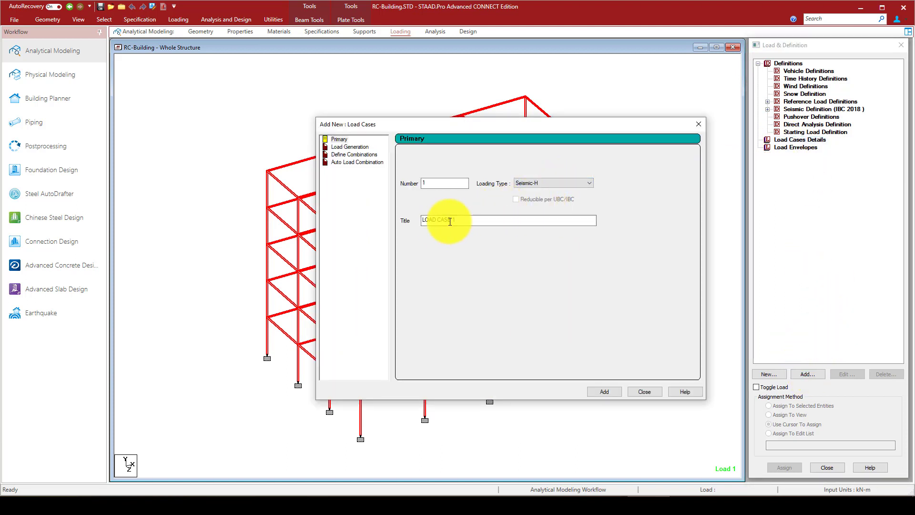
left_click_drag(465, 220, 420, 220)
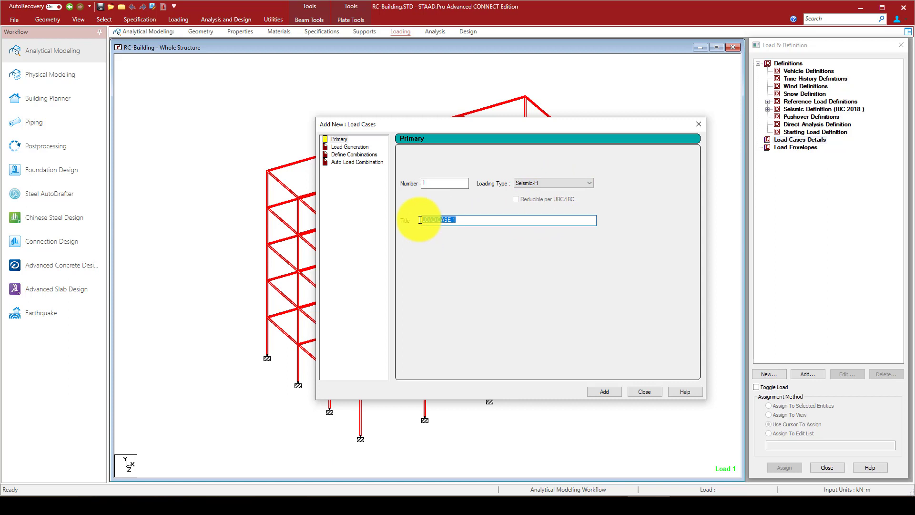
type("EX")
left_click(605, 392)
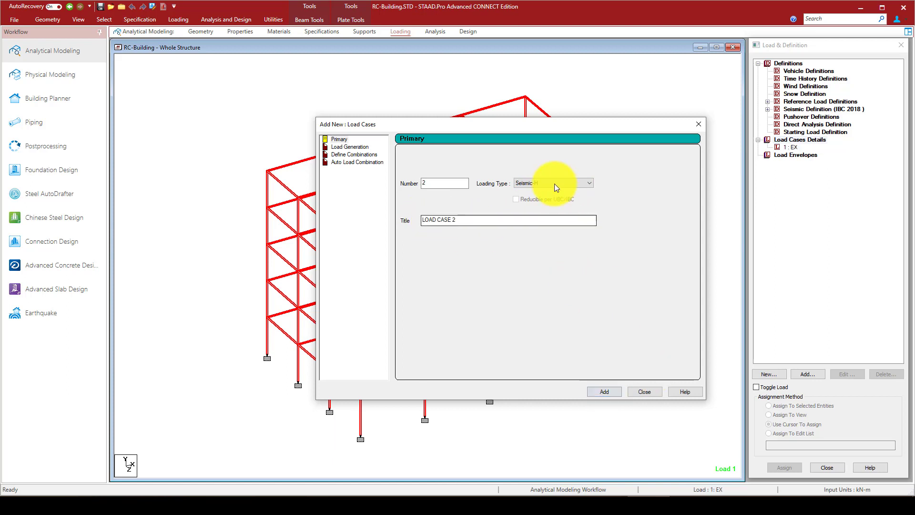
- Create primary load case 2 with loading type Seismic-V and the title EZ
left_click(554, 183)
left_click(551, 223)
left_click_drag(459, 225, 422, 220)
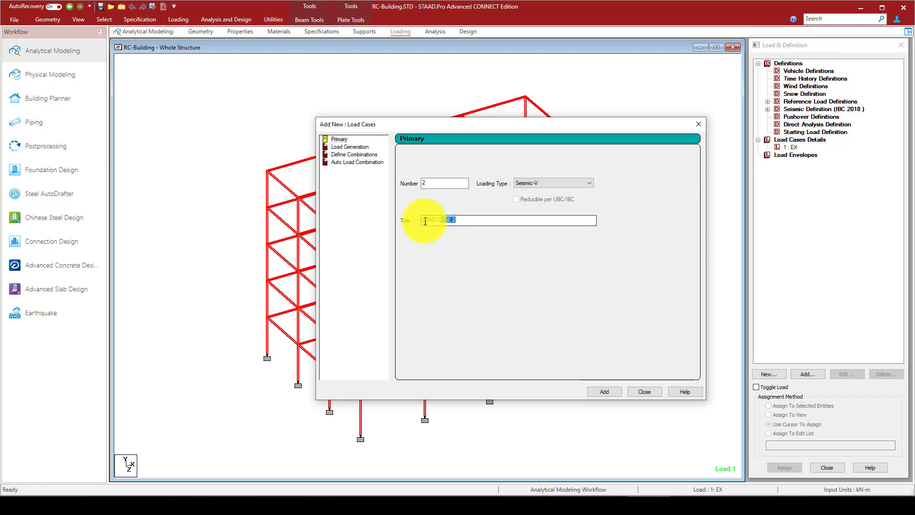
type("EZ")
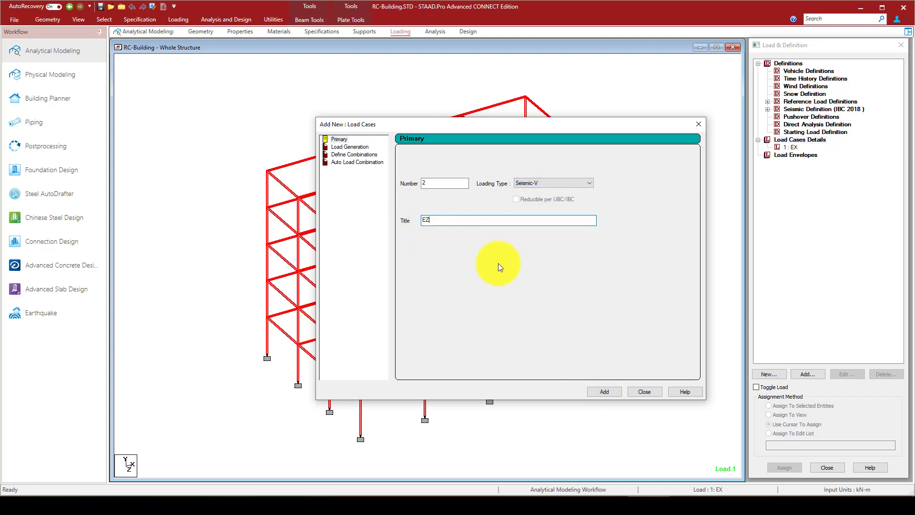
left_click(613, 392)
left_click(645, 391)
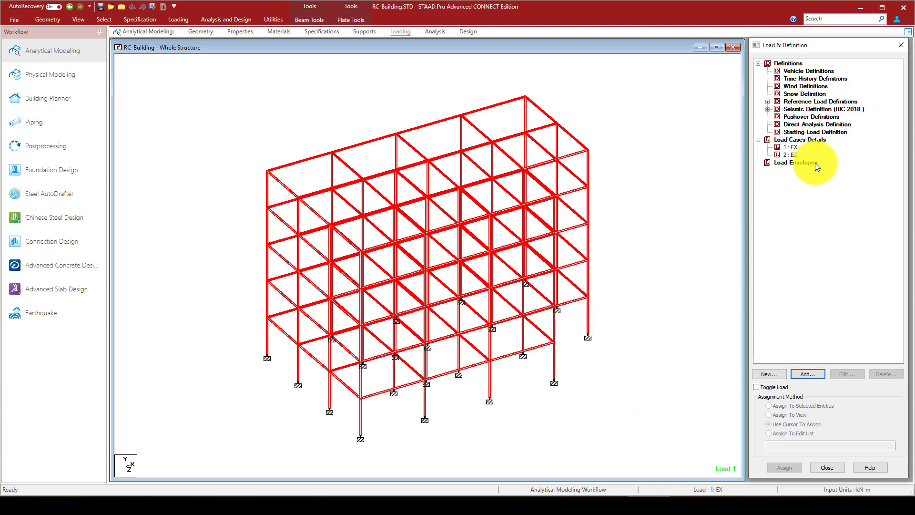
- Create primary load case 3 with loading type Dead and the title DL
left_click(795, 140)
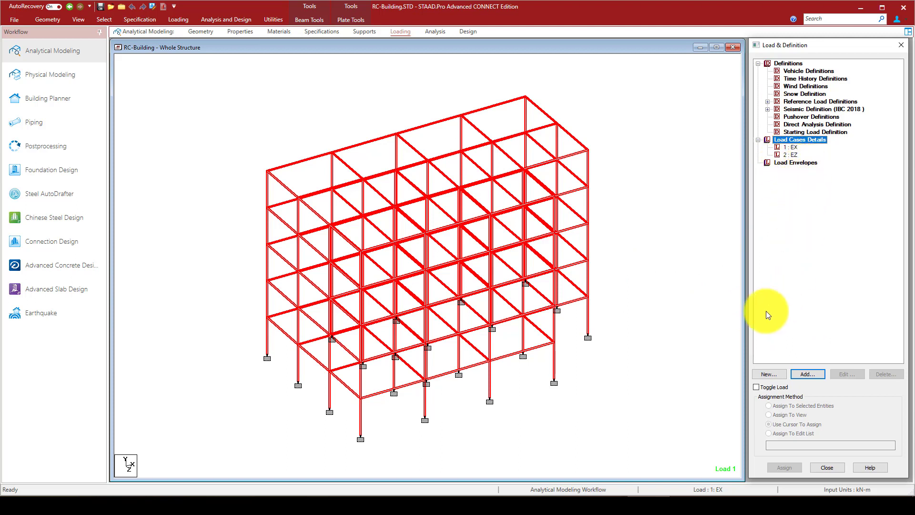
left_click(796, 148)
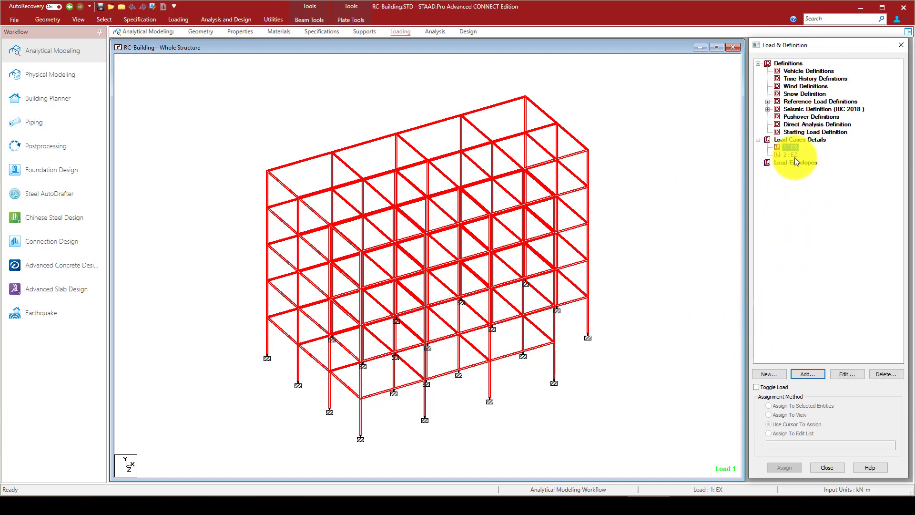
left_click(798, 140)
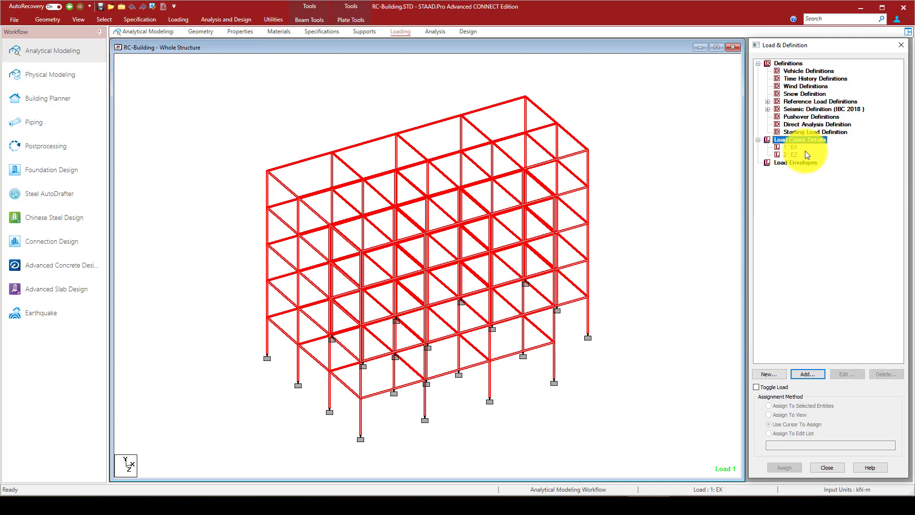
left_click(811, 373)
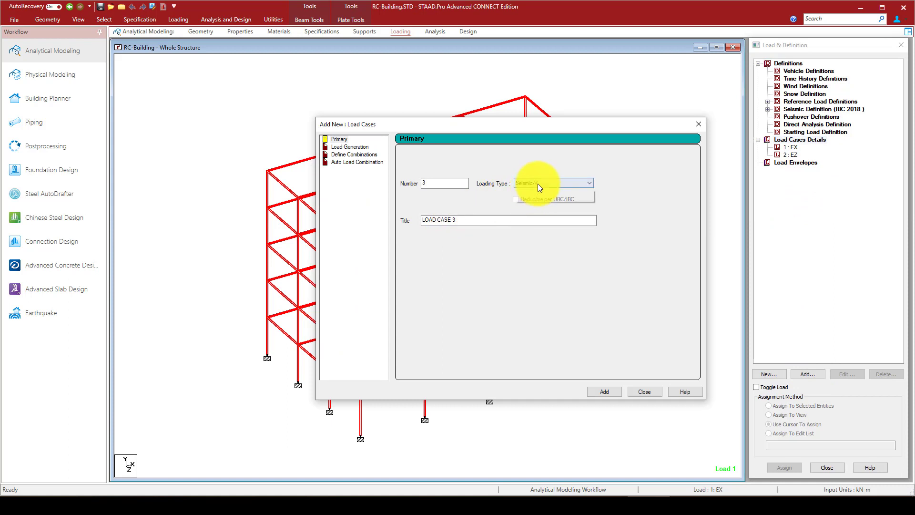
left_click(538, 184)
left_click(522, 191)
left_click_drag(466, 221, 398, 217)
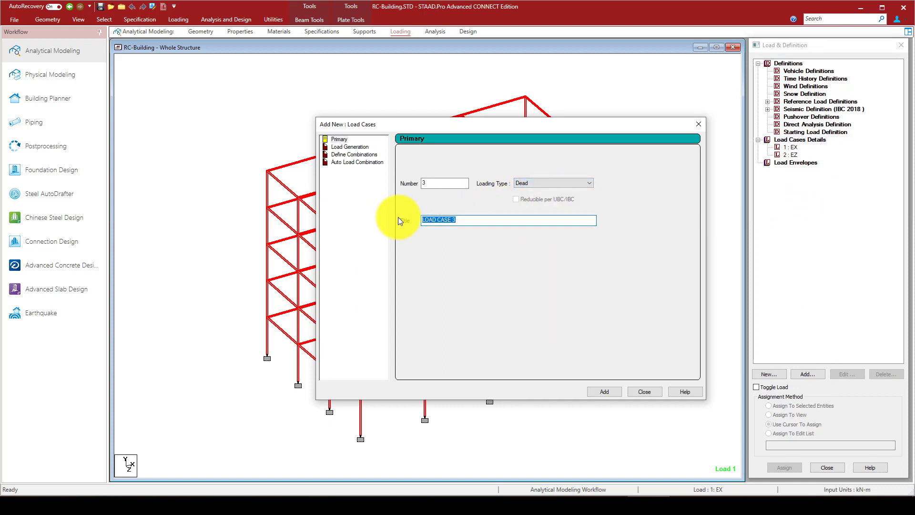
type("DL")
left_click(610, 391)
- Create primary load case 4 with loading type Live and the title LL
left_click(525, 185)
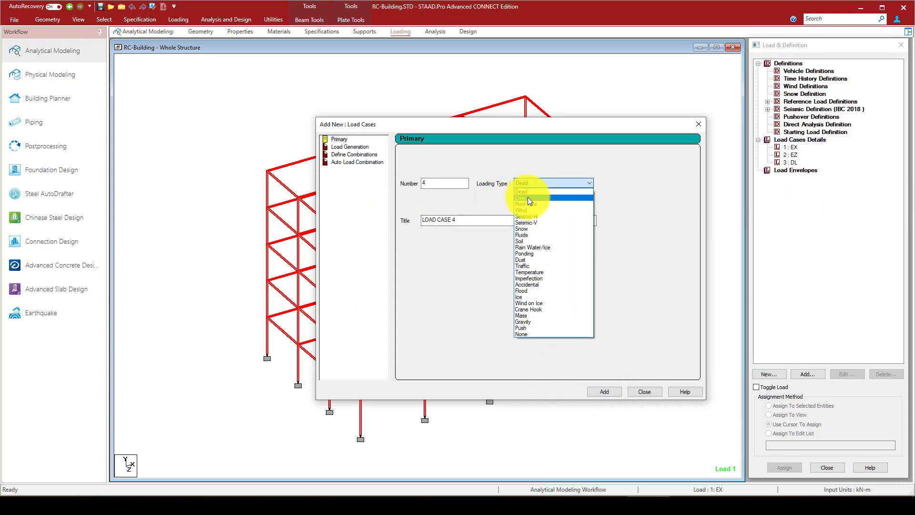
left_click(528, 198)
left_click_drag(476, 223, 380, 221)
type("LL")
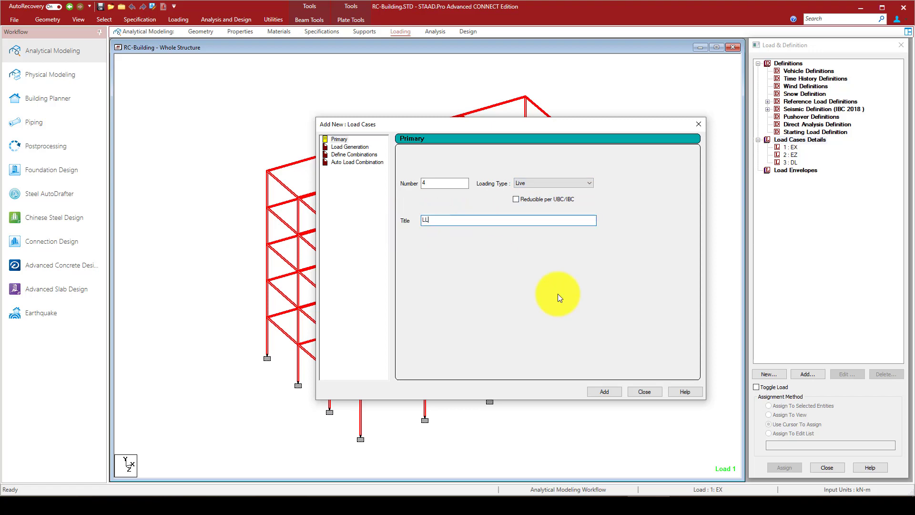
left_click(603, 392)
left_click(644, 391)
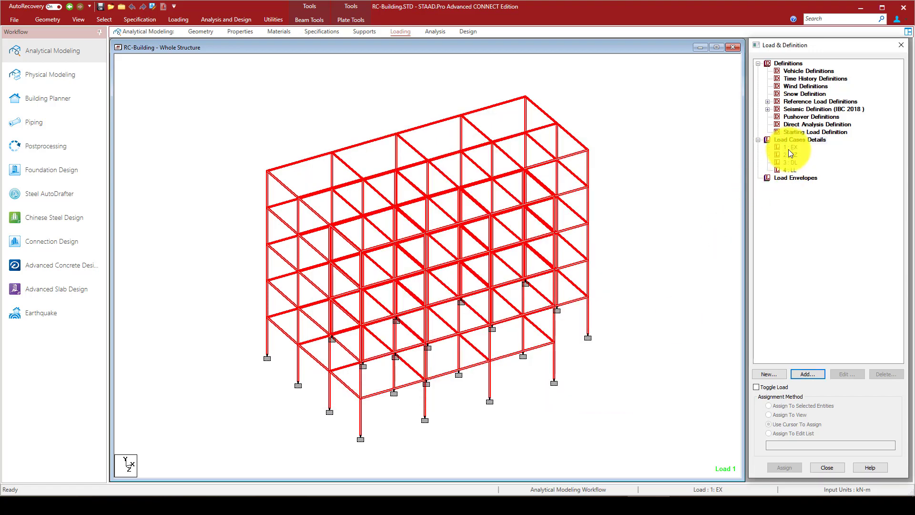
- Add a seismic load in the X direction with factor 1 to load case 1 (EX)
left_click(791, 161)
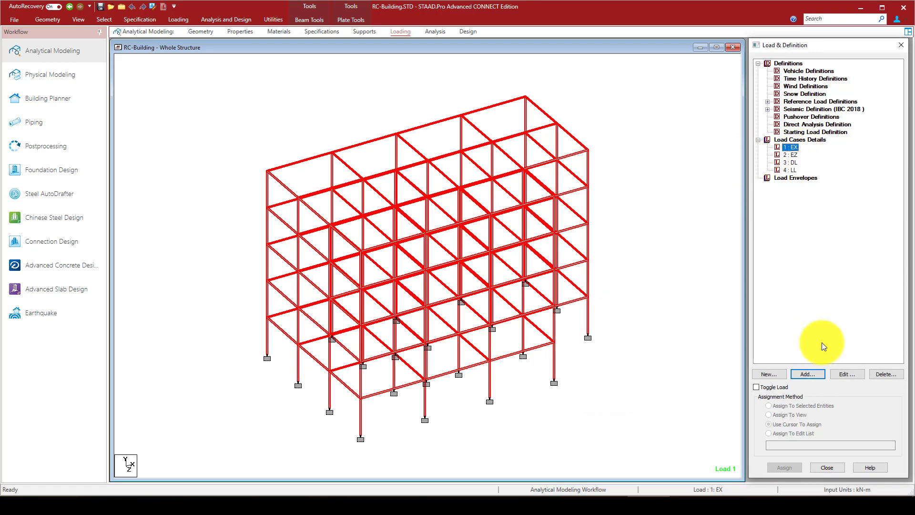
left_click(811, 373)
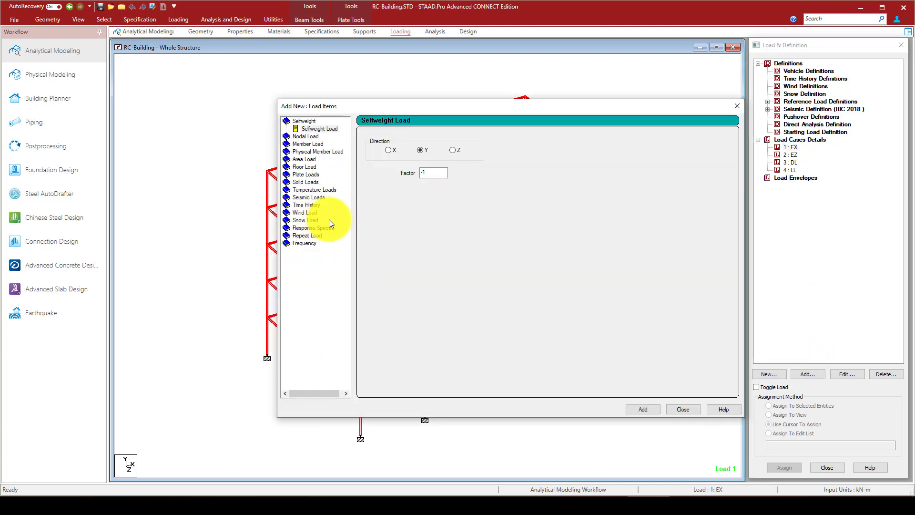
left_click(303, 198)
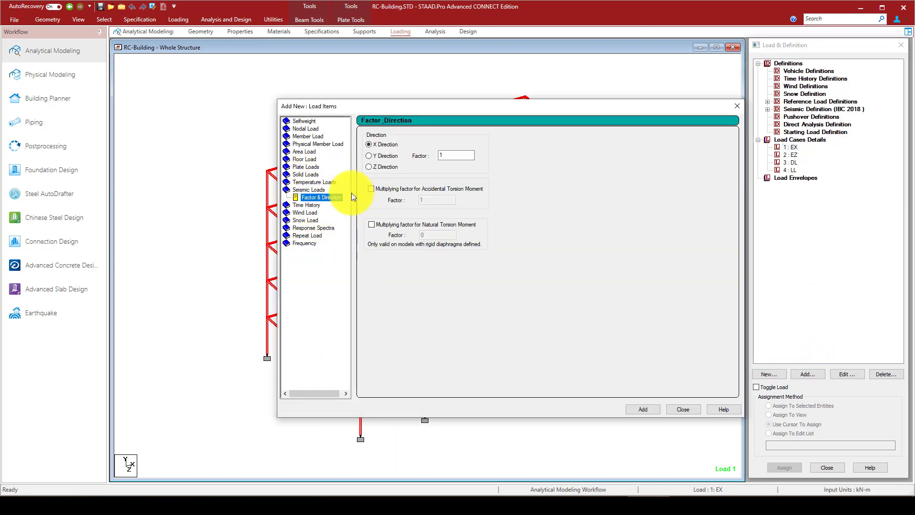
left_click(639, 409)
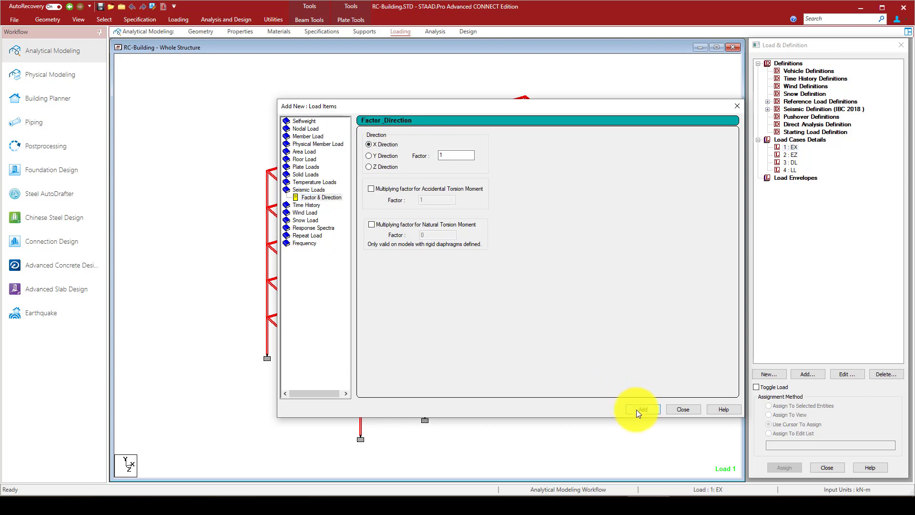
left_click(737, 106)
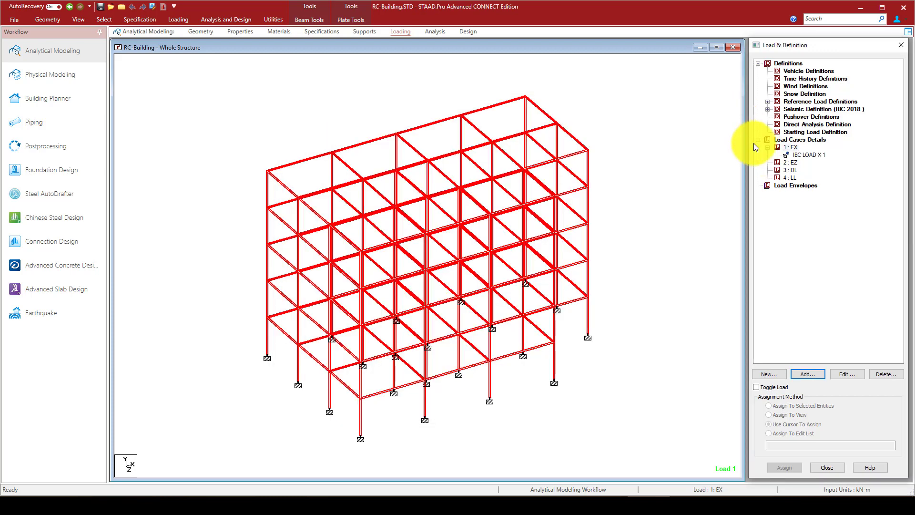
- Add a seismic load in the Z direction with factor 1 to load case 2 (EZ)
left_click(791, 162)
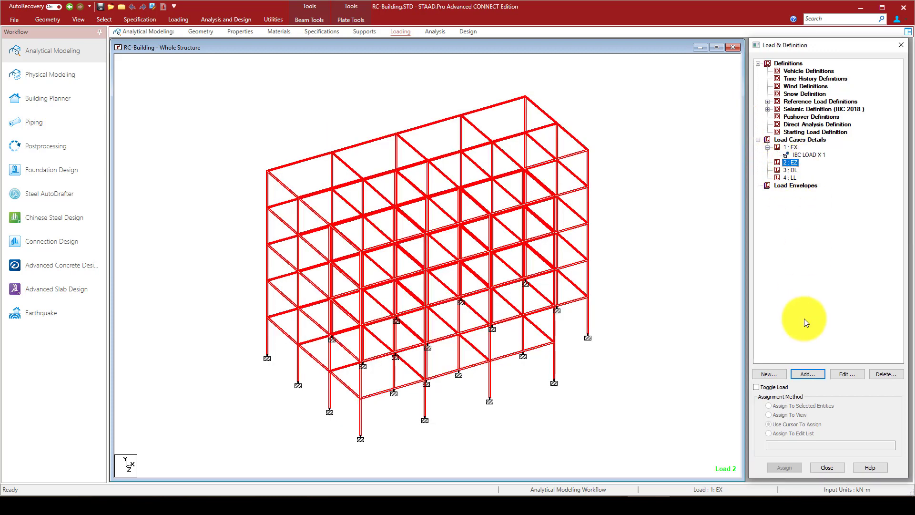
left_click(808, 374)
left_click(809, 375)
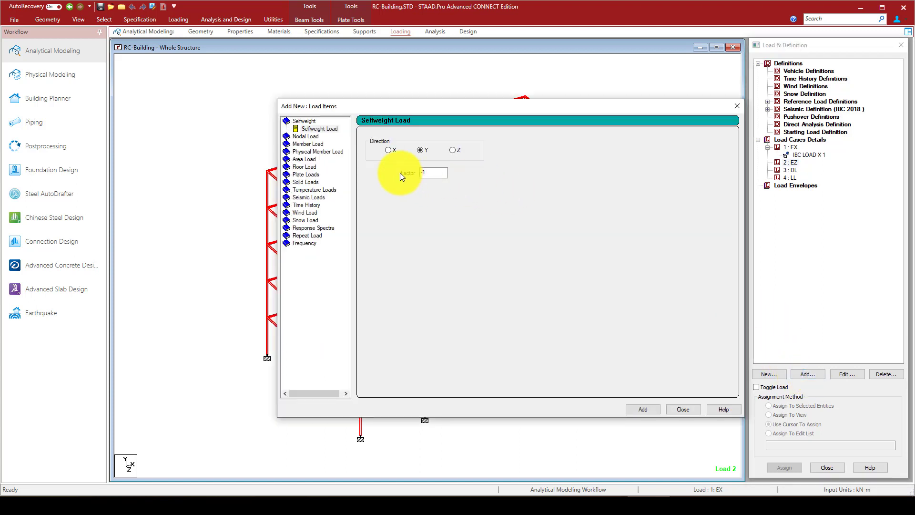
left_click(307, 198)
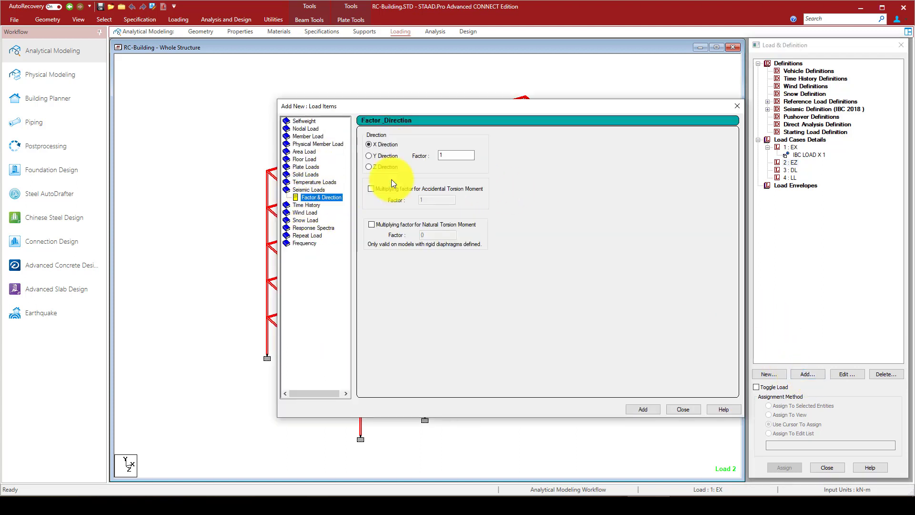
left_click(382, 166)
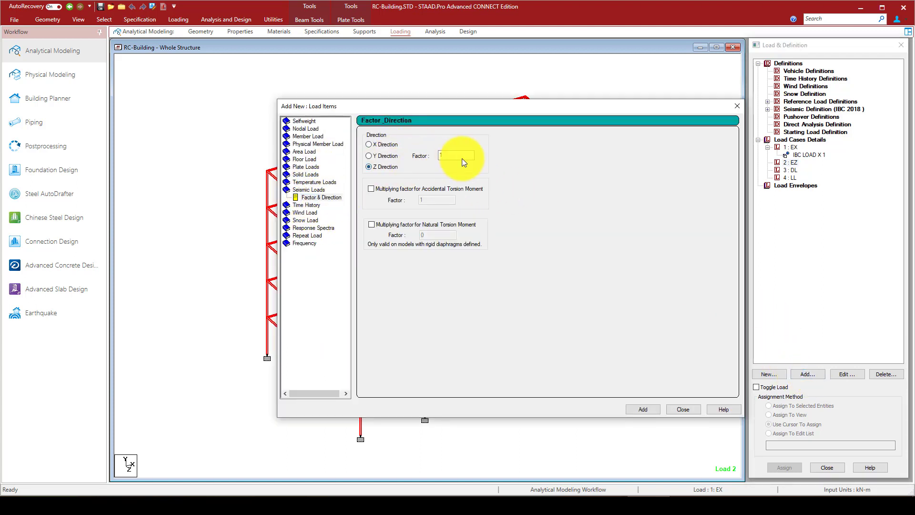
left_click(644, 408)
left_click(738, 106)
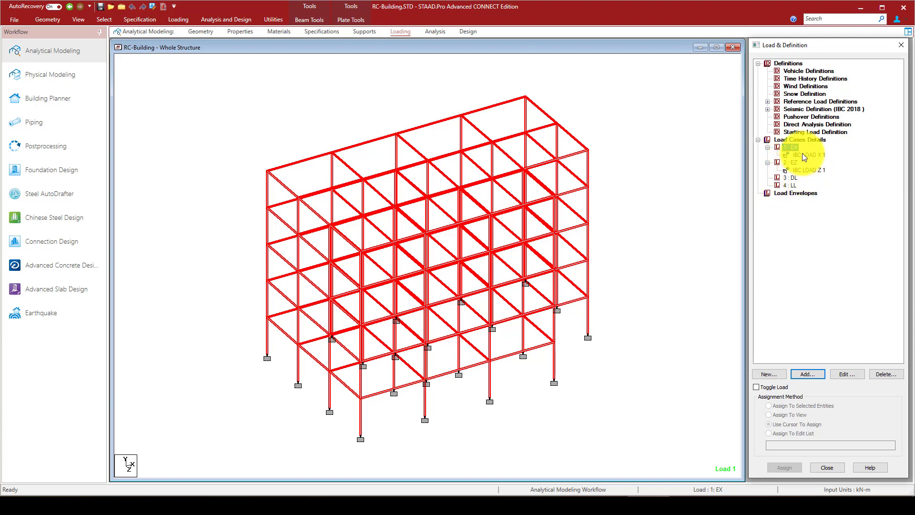
- Add a selfweight load in the Y direction with factor -1 to load case 3 (DL)
left_click(791, 178)
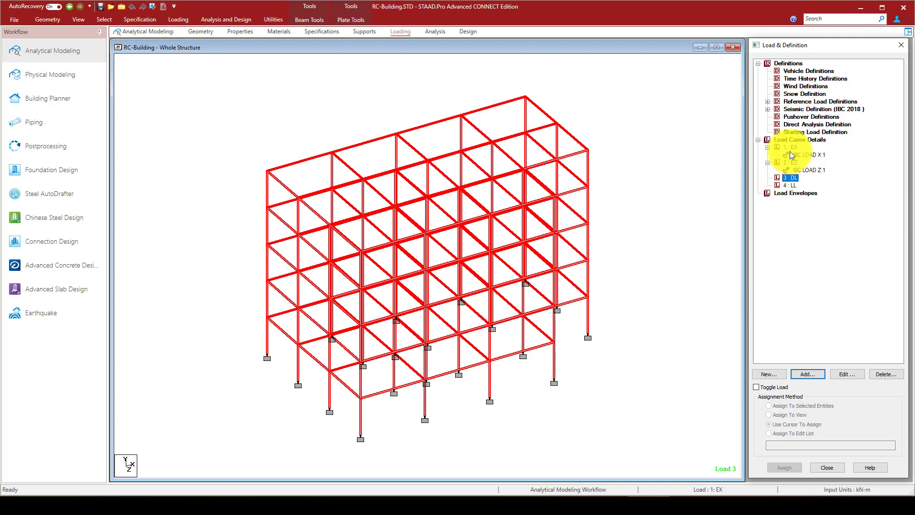
left_click(808, 372)
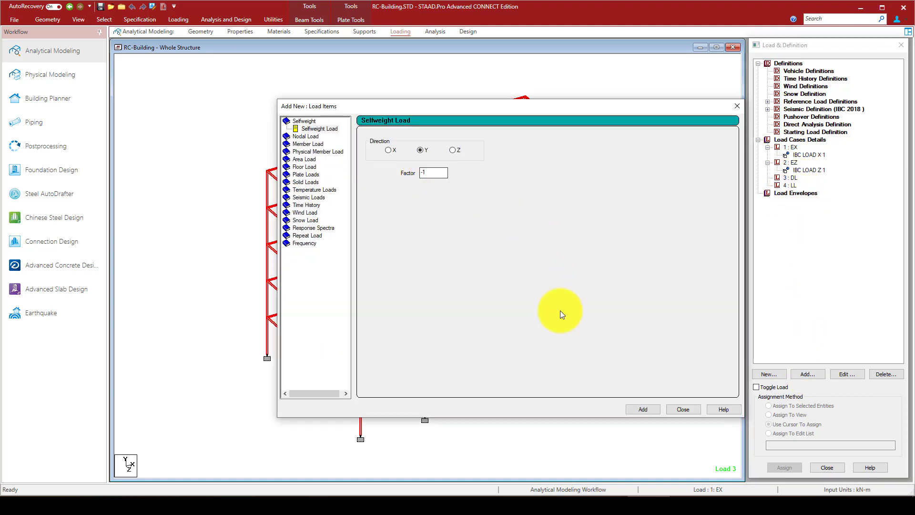
left_click(646, 409)
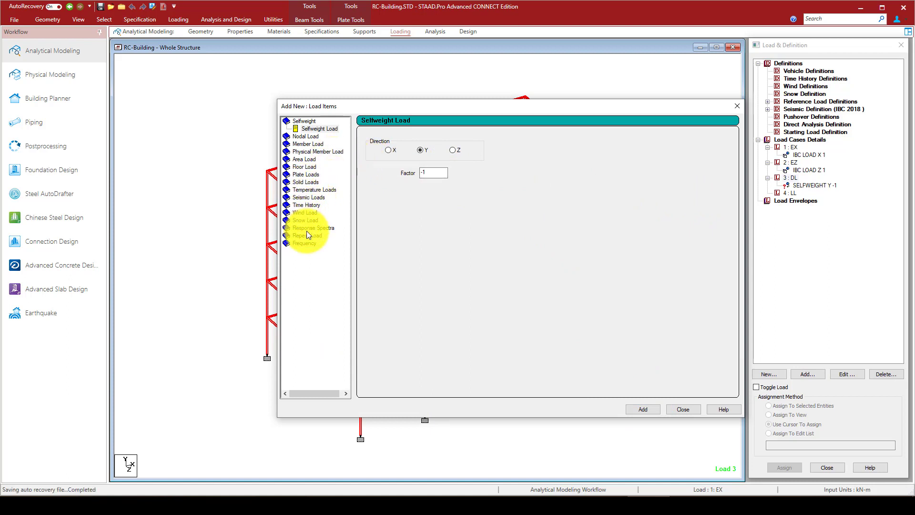
- Add a -1.4 kN/m2 Global Y floor load over Y range 0 to 17 m to load case 3 (DL)
left_click(305, 168)
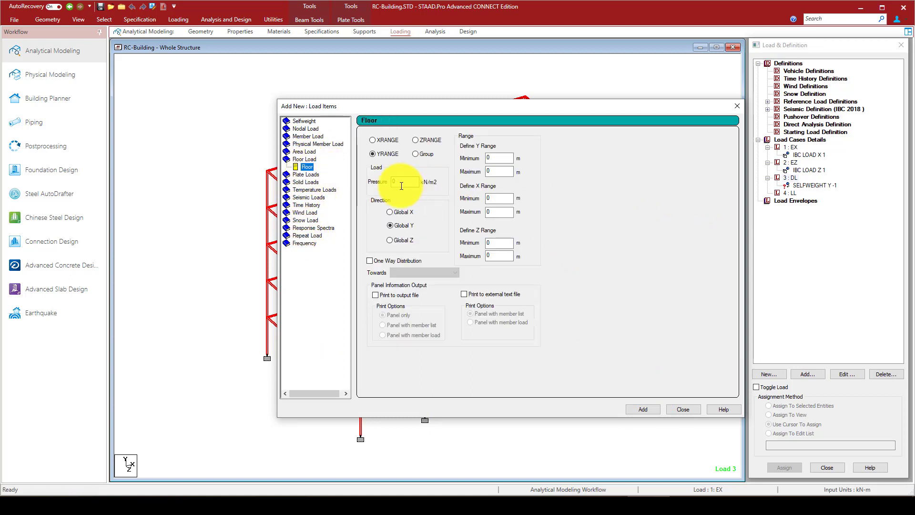
type("-1.4")
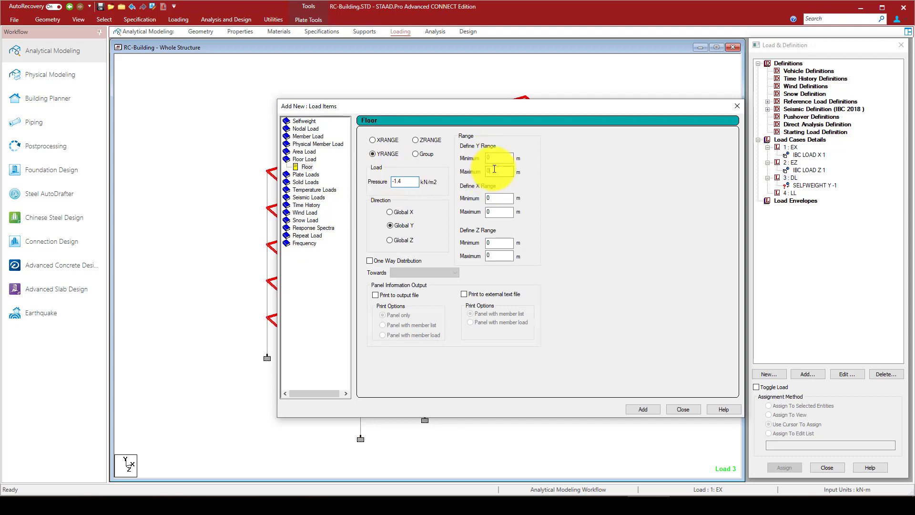
left_click_drag(495, 169, 486, 172)
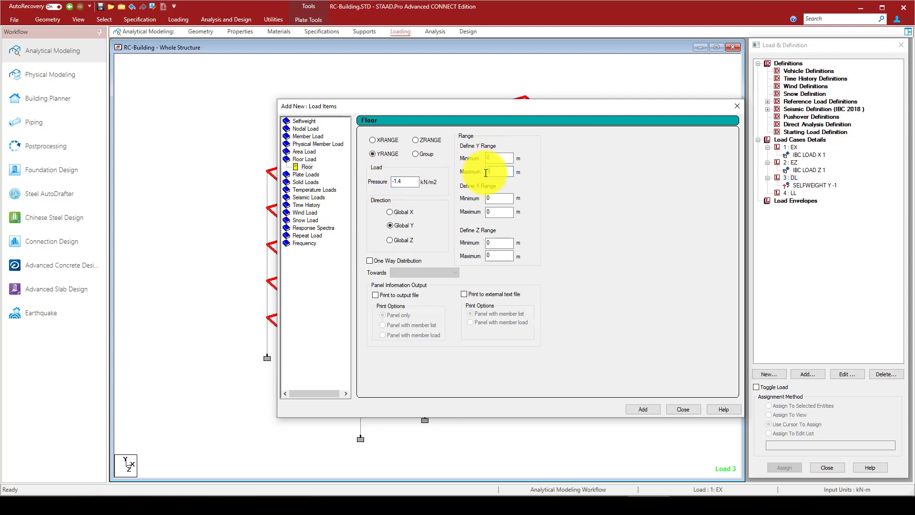
type("17")
left_click(643, 409)
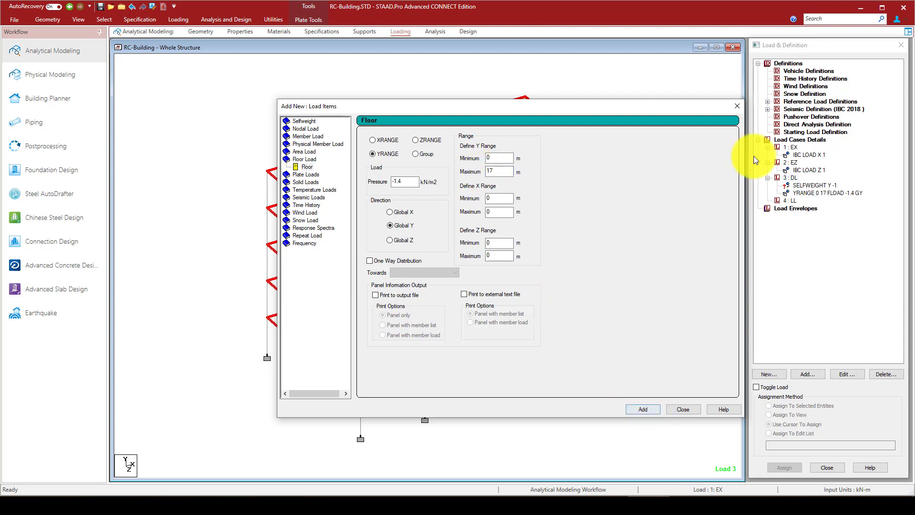
left_click(737, 106)
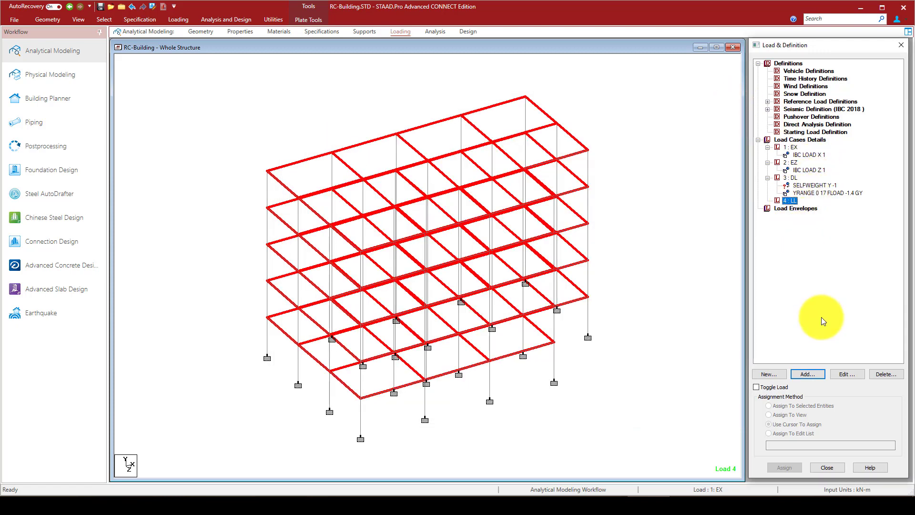
- Add a -2.5 kN/m2 Global Y floor load over Y range 0 to 13.6 m to load case 4 (LL)
left_click(813, 376)
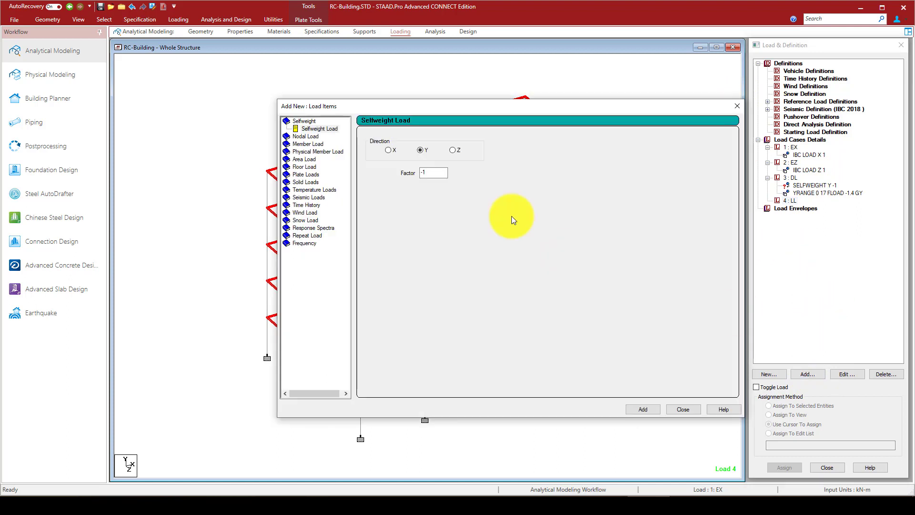
left_click(301, 167)
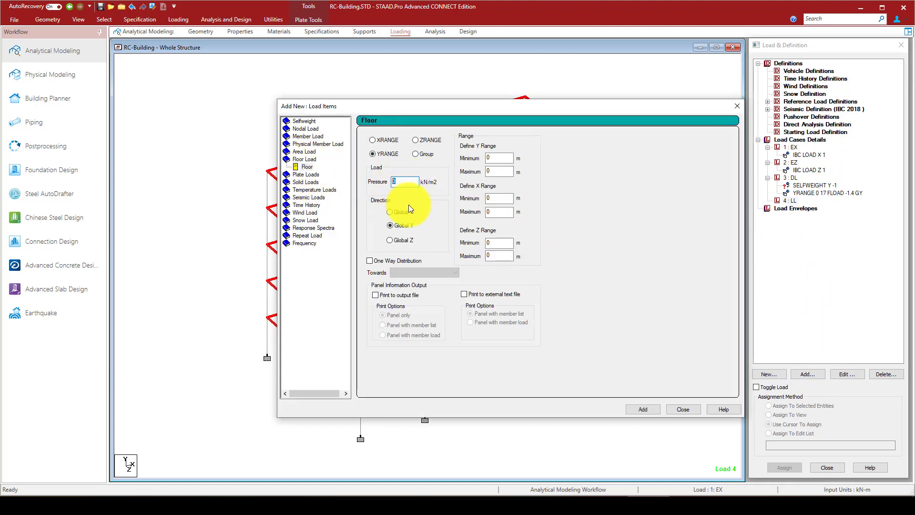
type("-2.5")
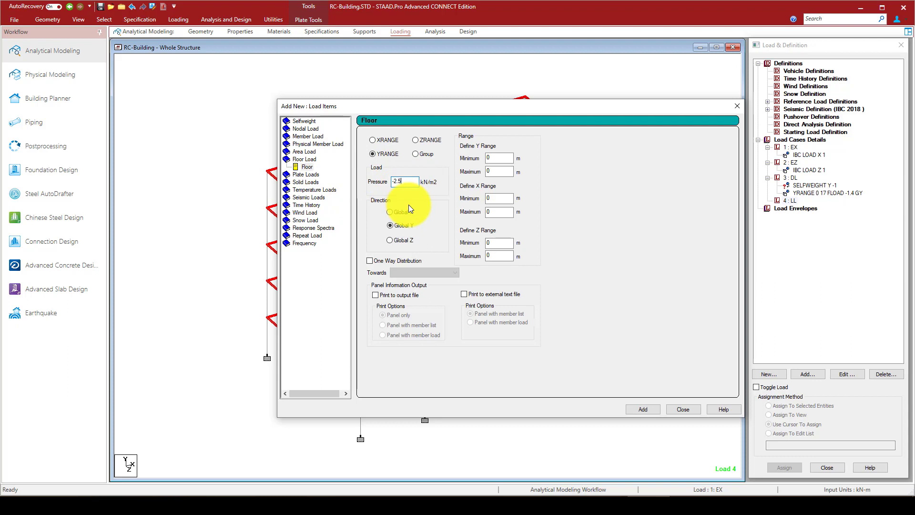
left_click(487, 160)
left_click(493, 170)
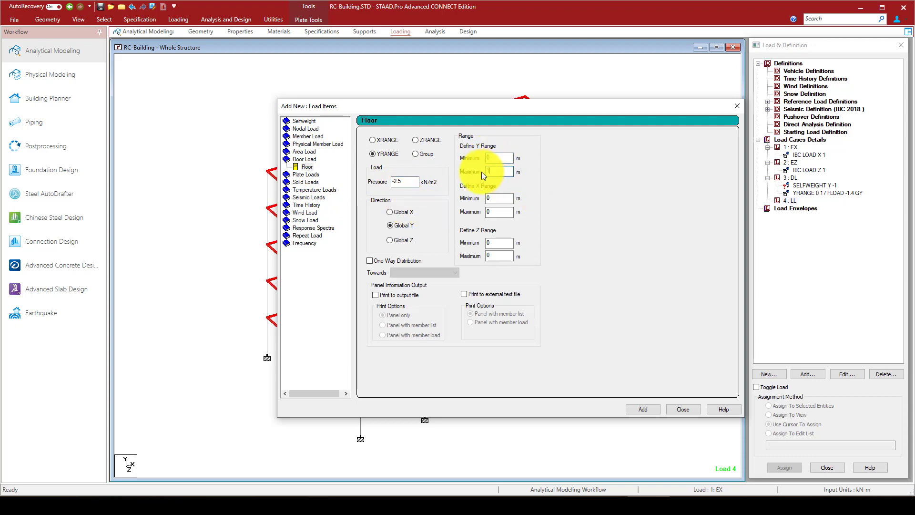
type("13.6")
left_click(642, 409)
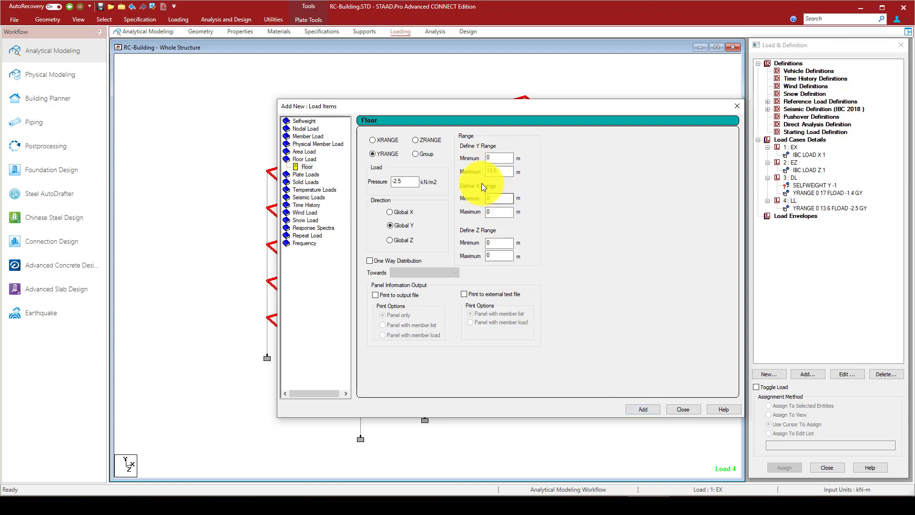
- Add a -1 kN/m2 Global Y floor load over Y range 13.6 to 17 m to load case 4 (LL)
double_click(395, 182)
type("-1")
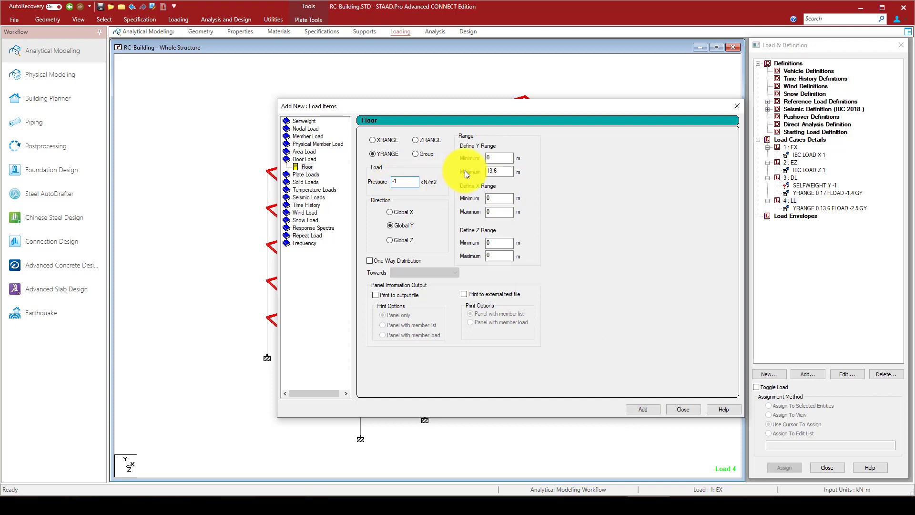
double_click(484, 173)
key("ctrl+c")
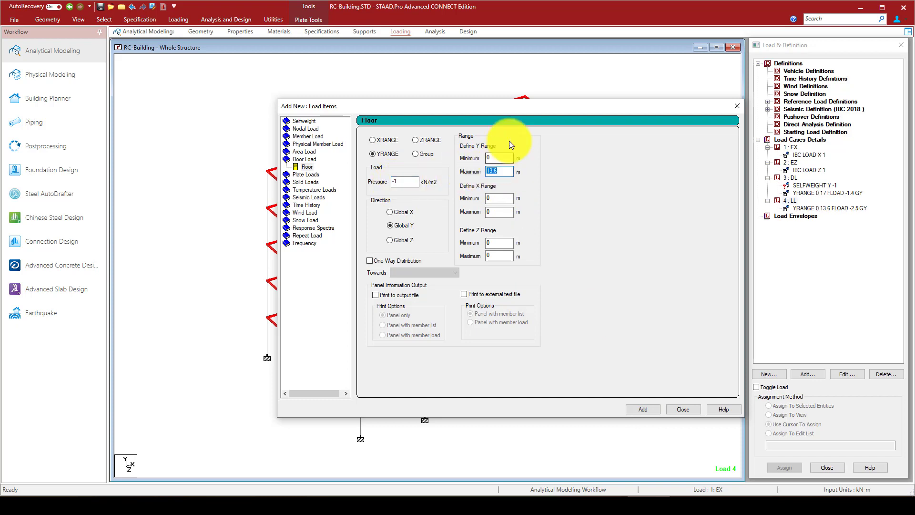
left_click_drag(497, 157, 482, 155)
key("ctrl+v")
double_click(496, 170)
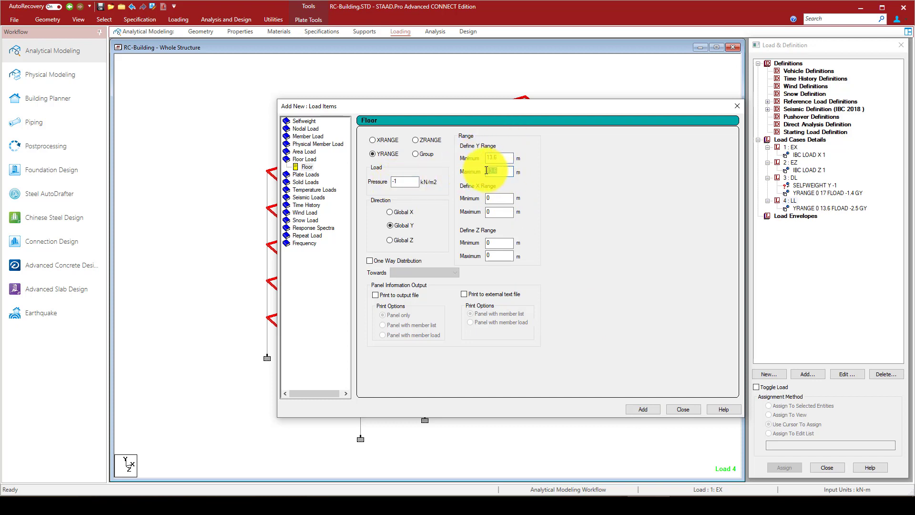
type("17")
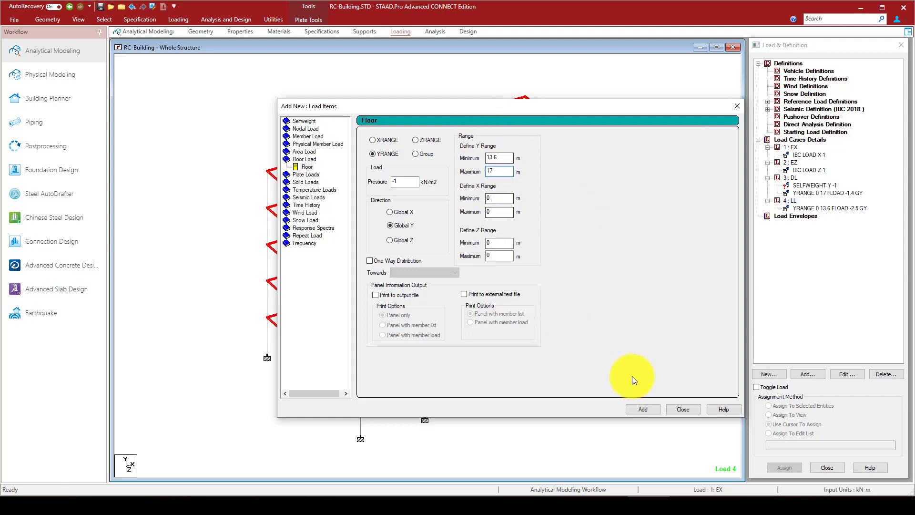
left_click(641, 410)
left_click(682, 410)
left_click(811, 207)
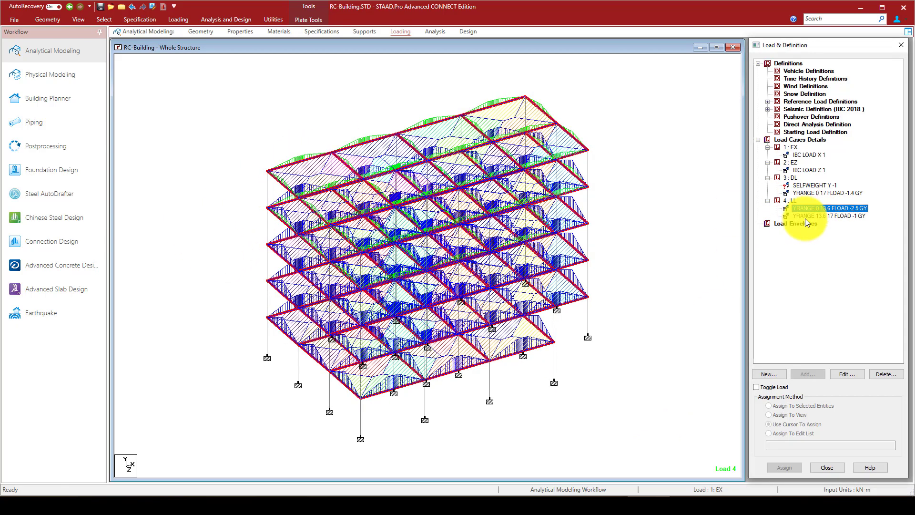
left_click(806, 215)
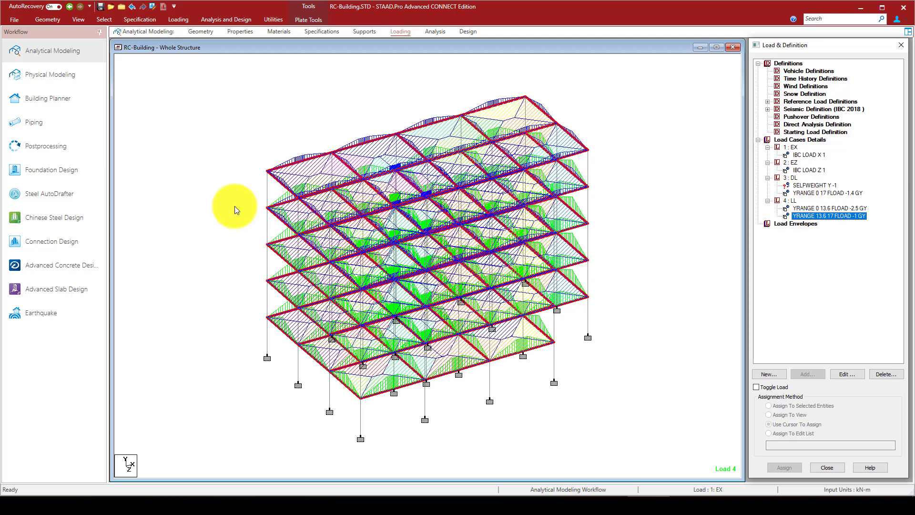
- Assign the DL selfweight load to the whole structure in view
left_click(817, 193)
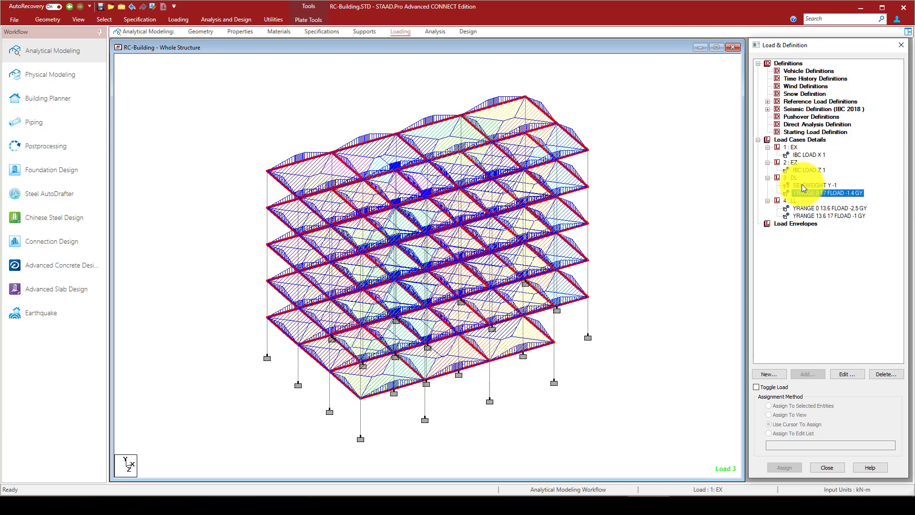
left_click(803, 185)
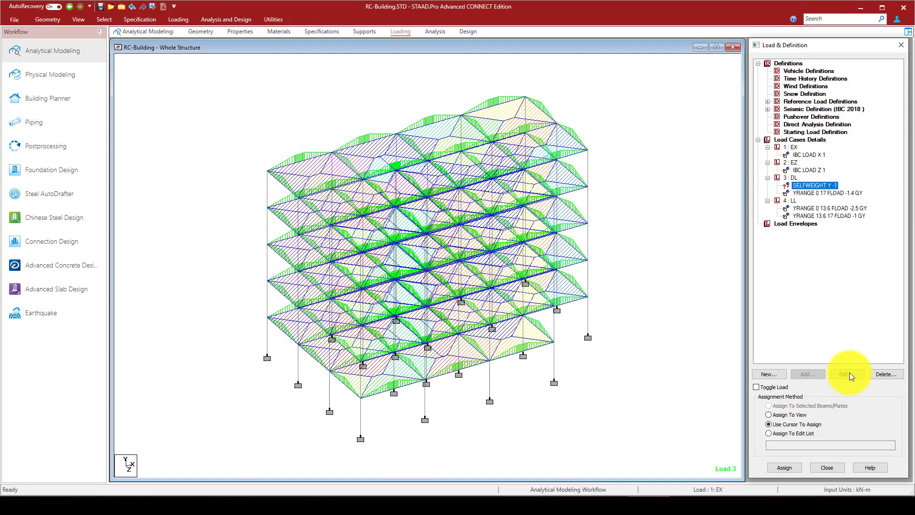
left_click(774, 414)
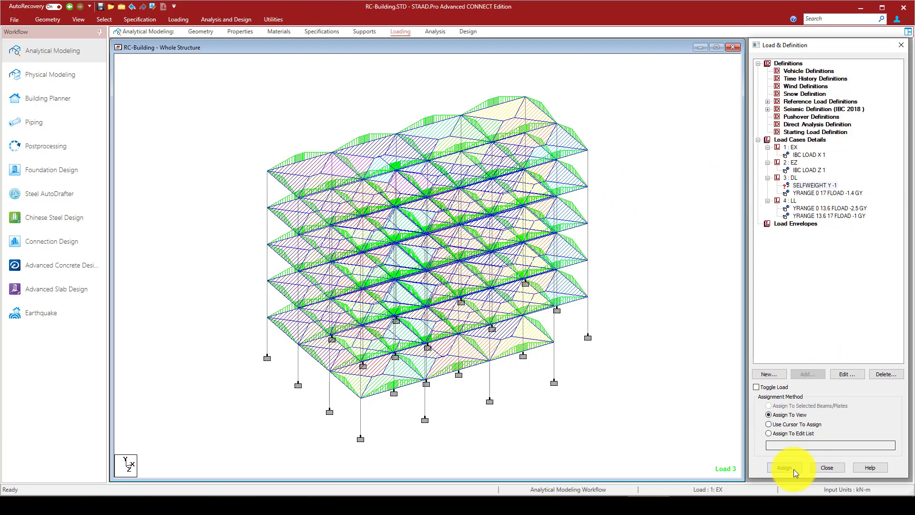
left_click(792, 469)
left_click(848, 286)
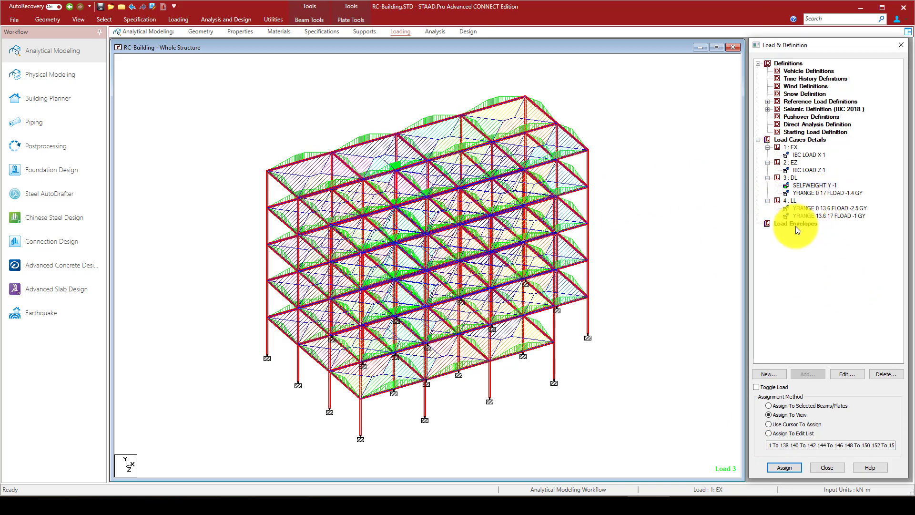
- Generate and add automatic ASCE7-16 load combinations in category StrengthDesignL0<100psf, starting at combination number 5
left_click(786, 139)
left_click(807, 374)
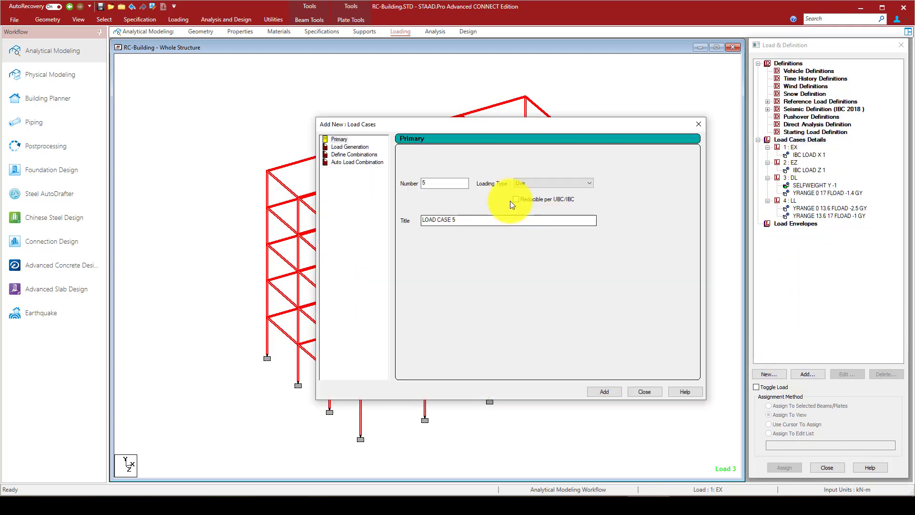
left_click(343, 162)
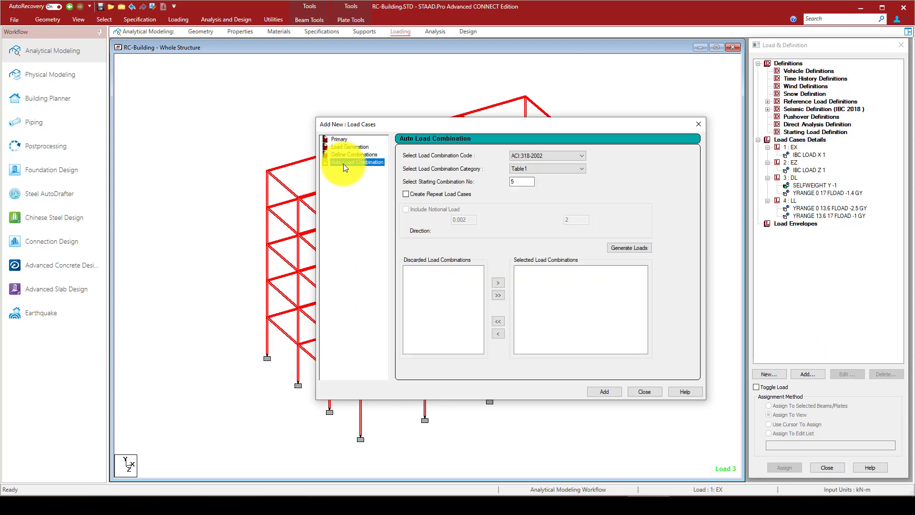
left_click(550, 158)
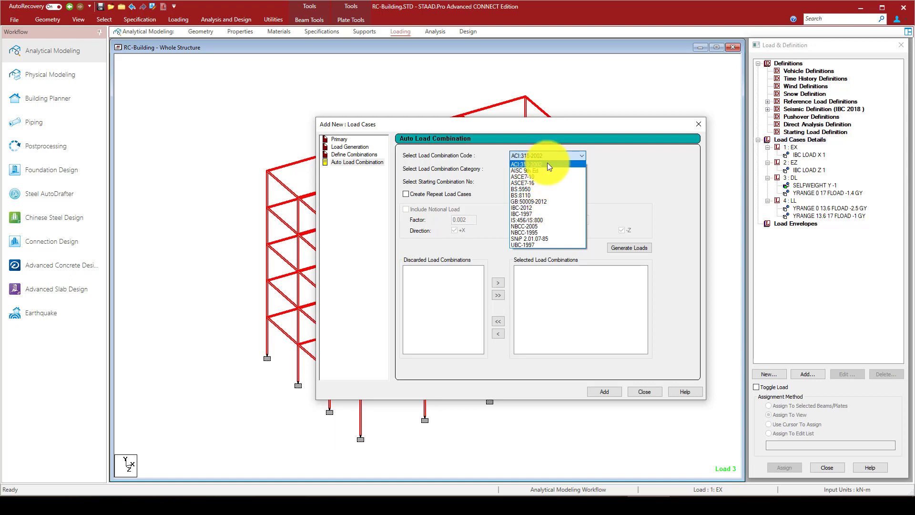
left_click(531, 182)
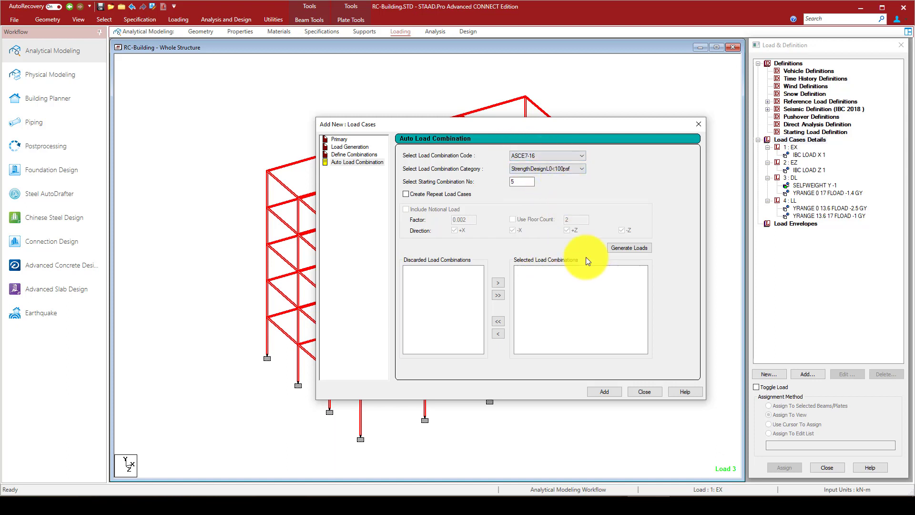
left_click(632, 248)
left_click_drag(533, 275, 563, 333)
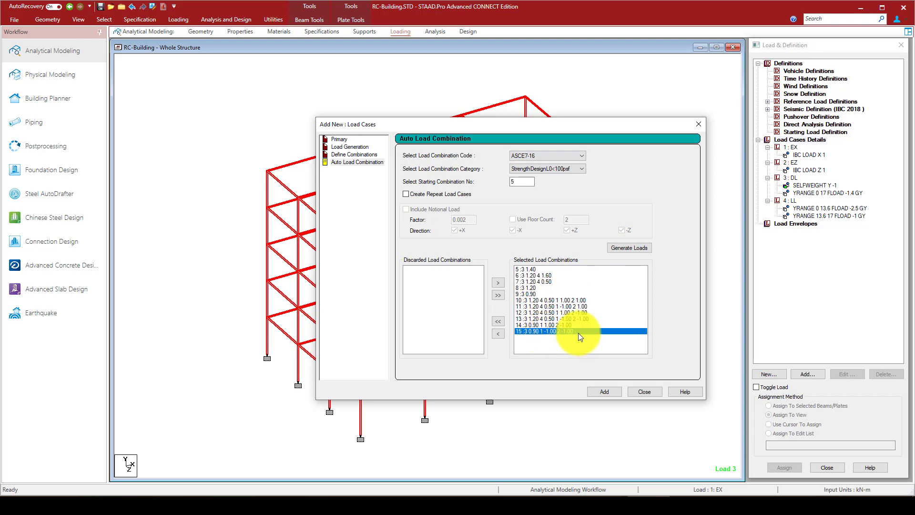
left_click(605, 392)
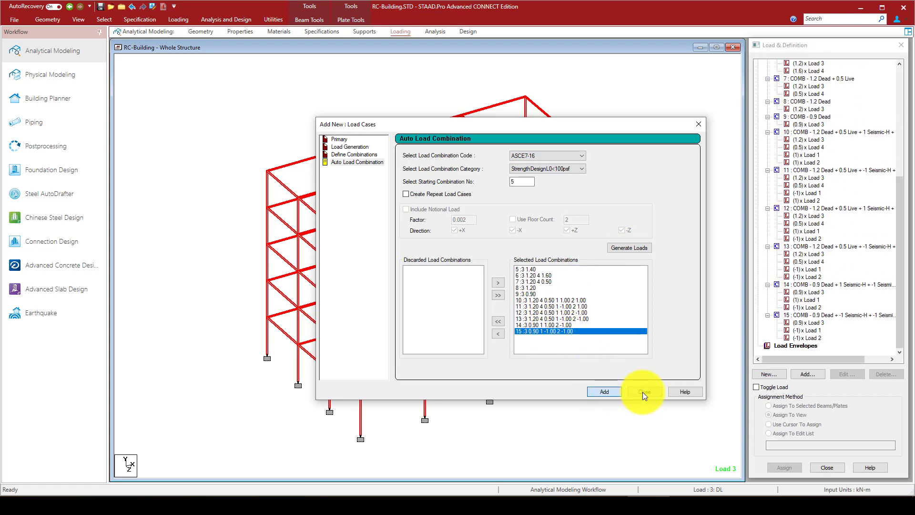
left_click(644, 392)
left_click(797, 270)
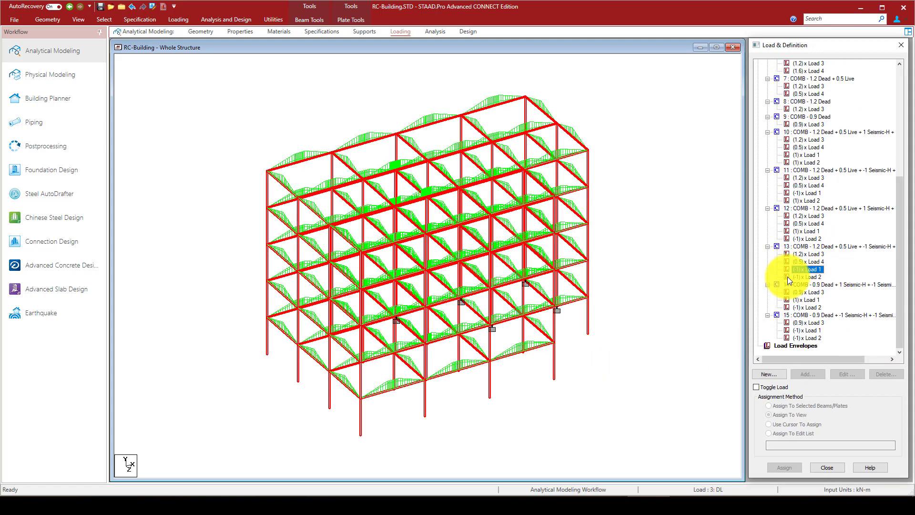
left_click(808, 307)
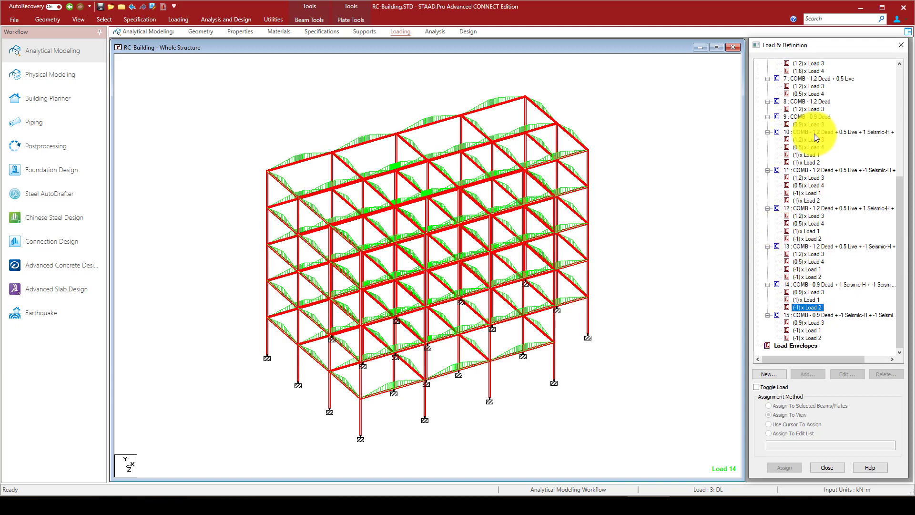
- Add a Perform Analysis command with the print option set to All
left_click(430, 31)
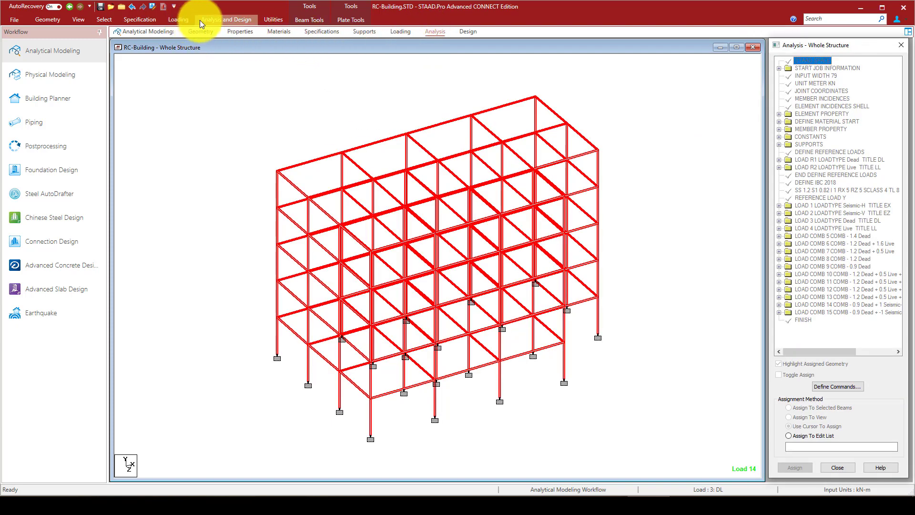
left_click(212, 18)
left_click(25, 44)
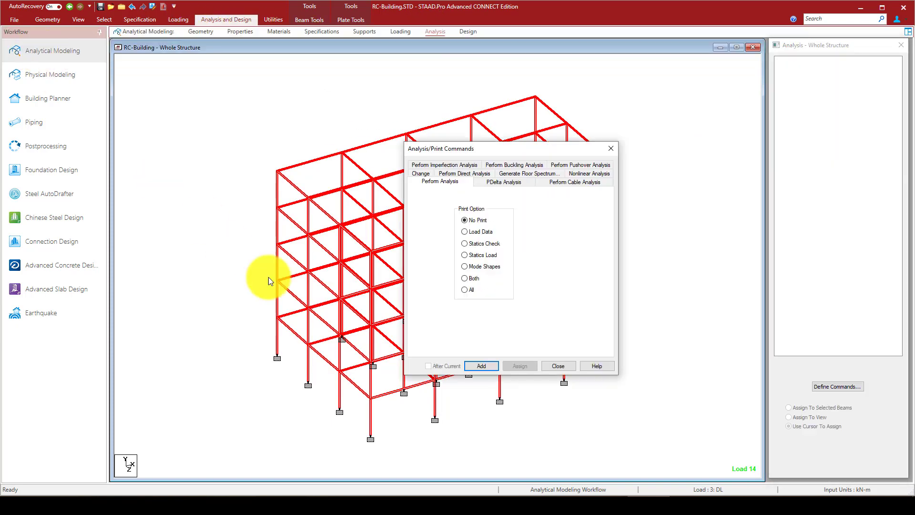
left_click(465, 290)
left_click(482, 366)
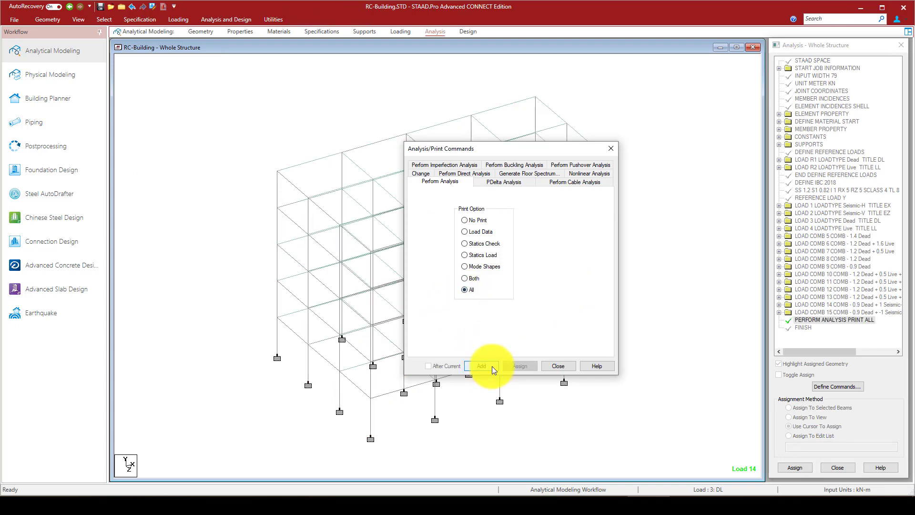
left_click(557, 366)
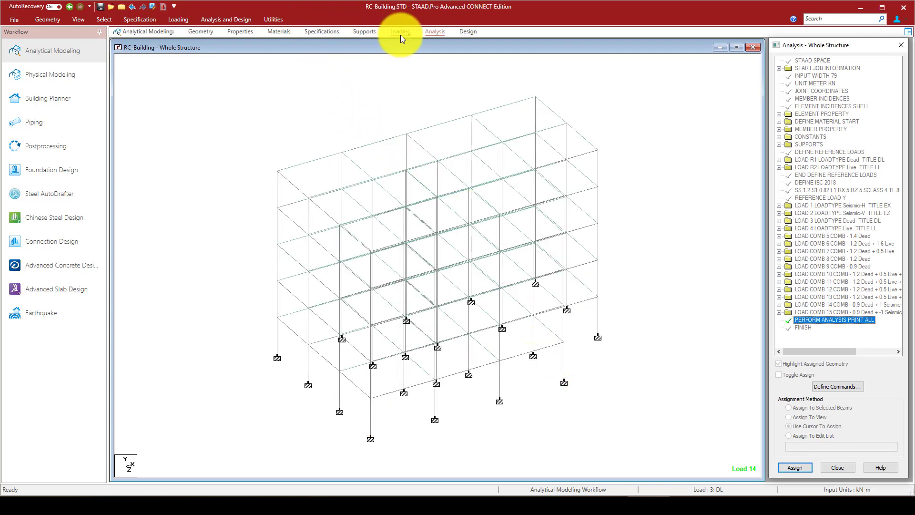
- Run the analysis and proceed to post-processing mode
left_click(211, 19)
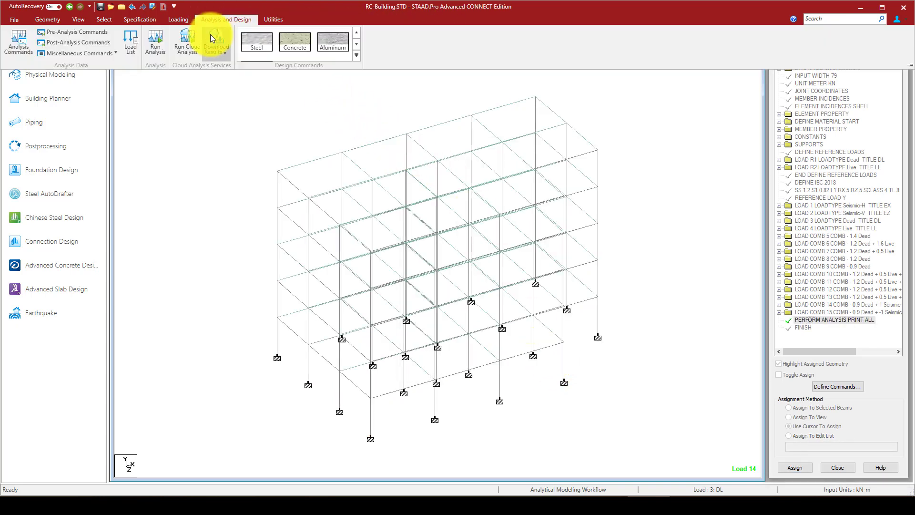
left_click(159, 47)
left_click(453, 279)
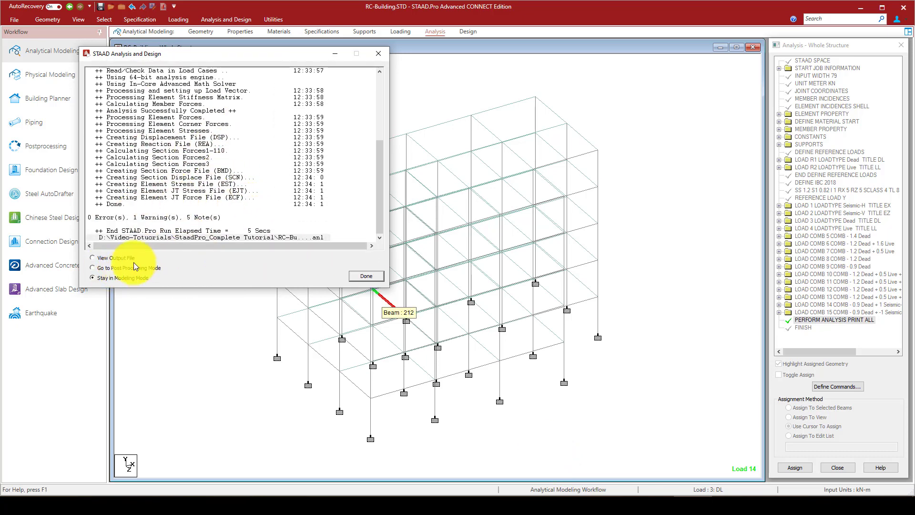
left_click(106, 267)
left_click(359, 276)
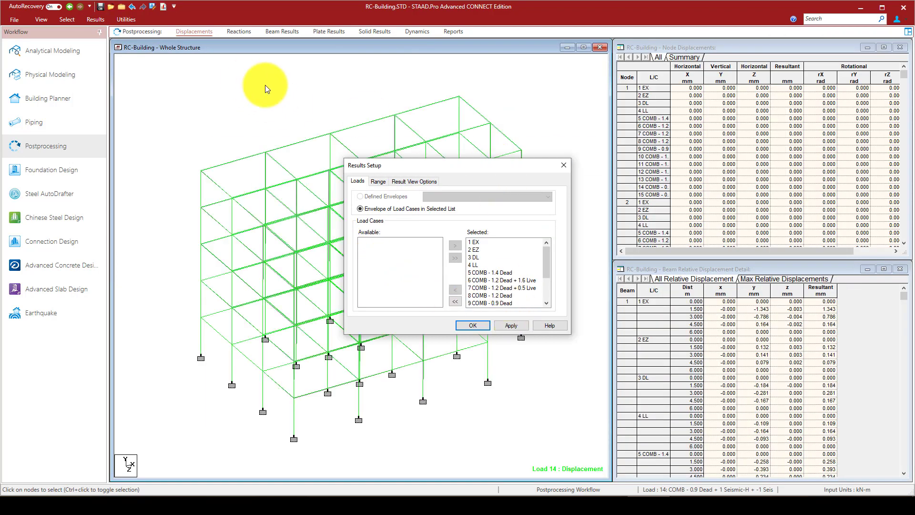
- Enable automatic scaling in the result view options and apply the results setup with all load cases selected
left_click(476, 242)
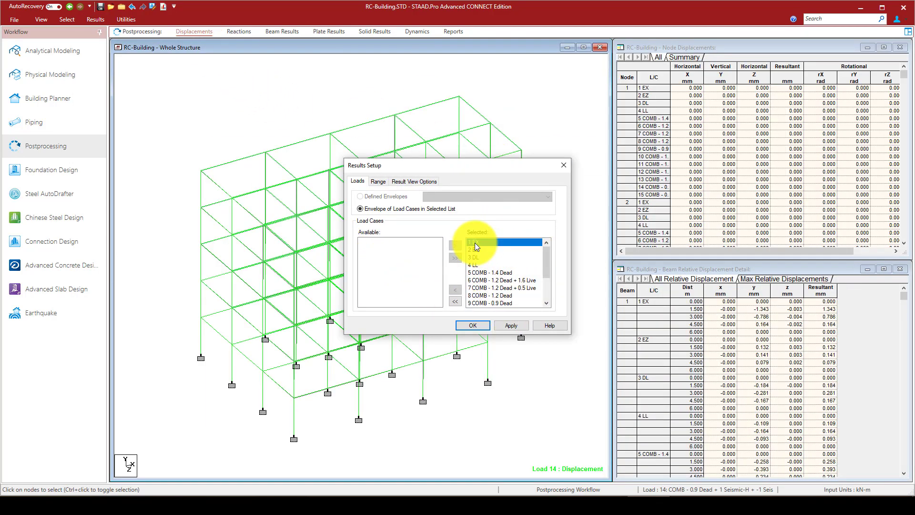
left_click(401, 182)
left_click(374, 220)
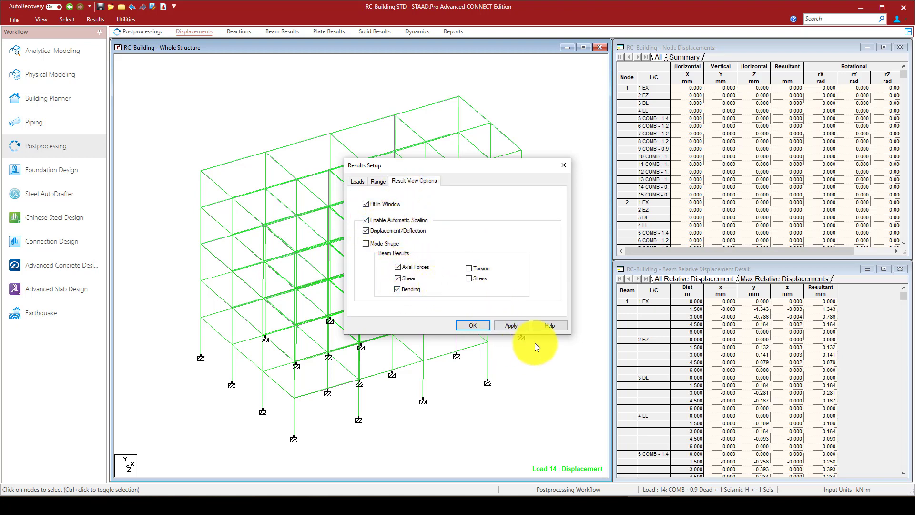
left_click(503, 325)
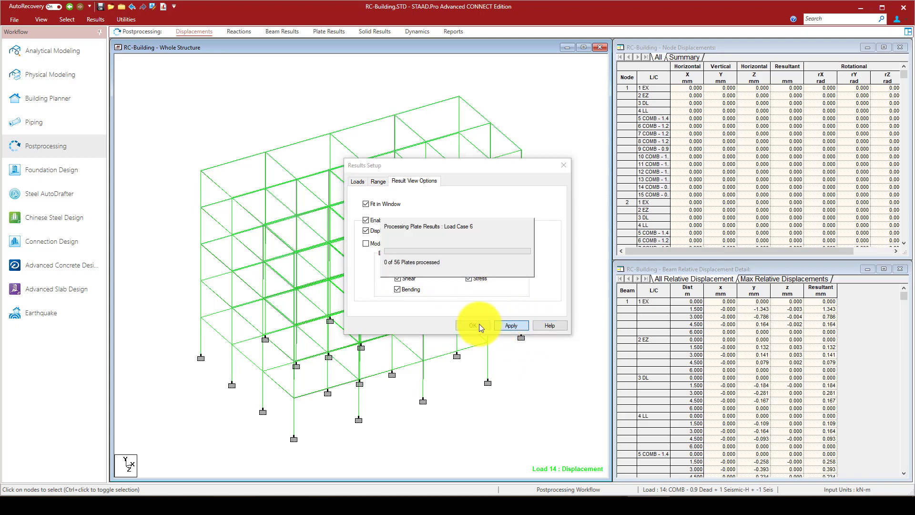
left_click(474, 324)
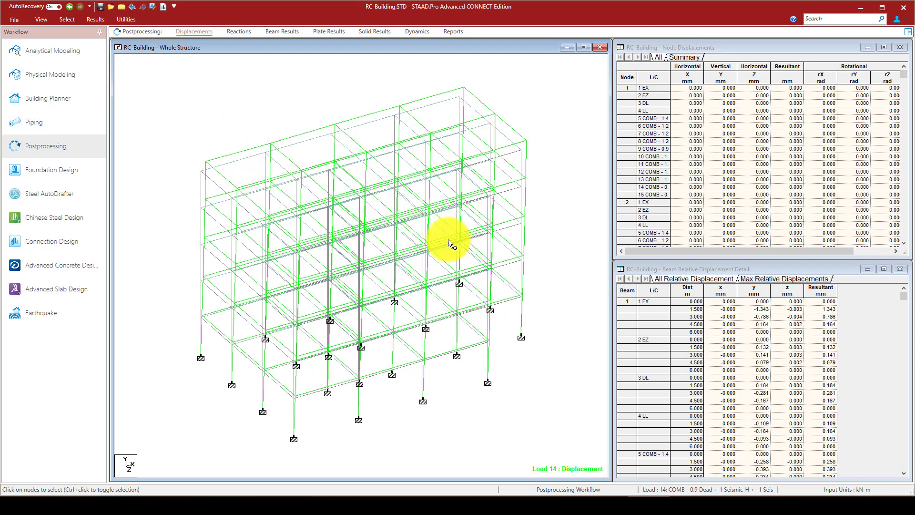
- Examine the node displacement and beam relative displacement tables for the individual load cases
left_click(645, 301)
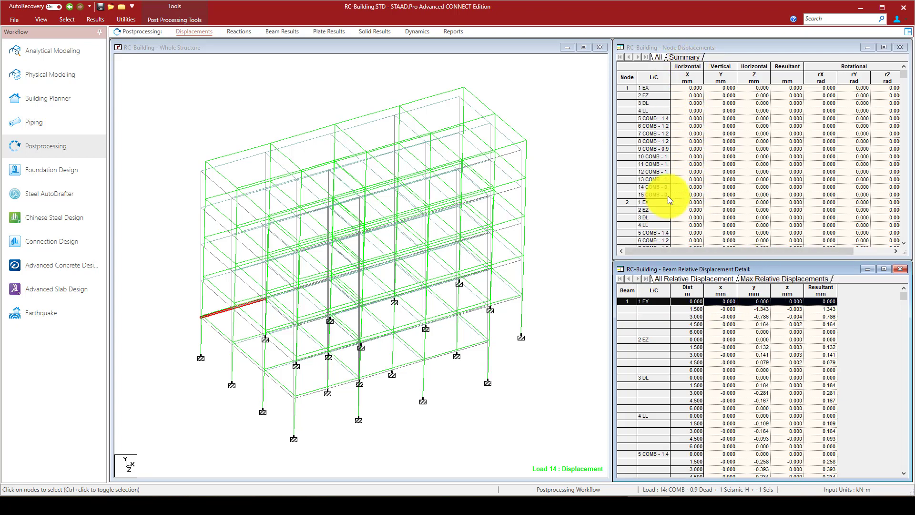
left_click(521, 102)
scroll(728, 162, "down", 2)
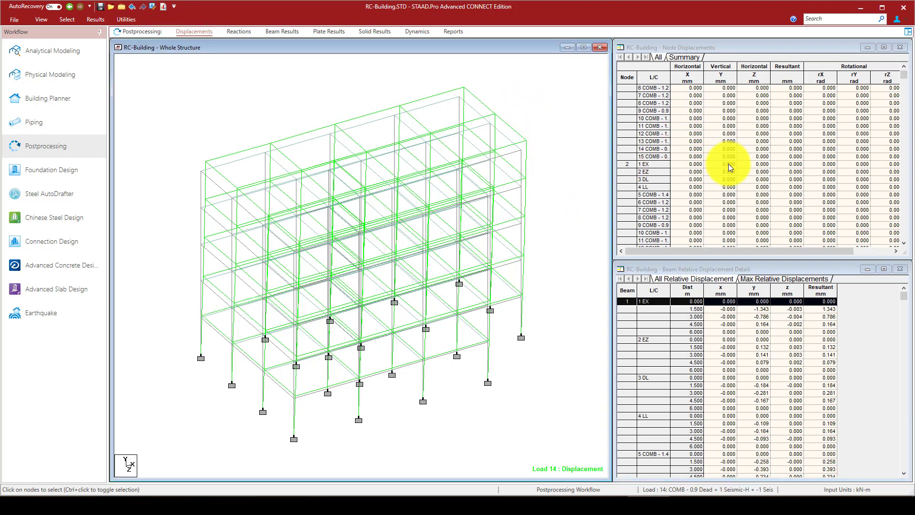
scroll(728, 167, "down", 10)
scroll(739, 364, "down", 1)
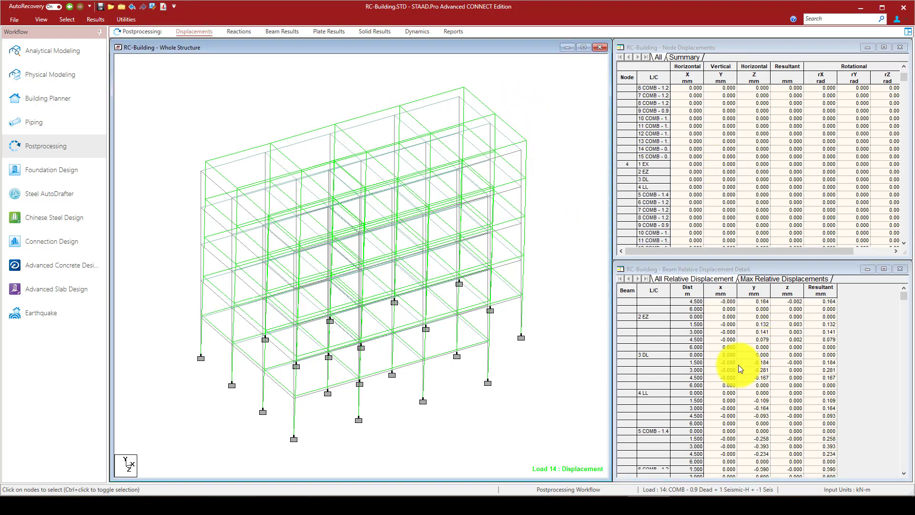
scroll(739, 365, "up", 1)
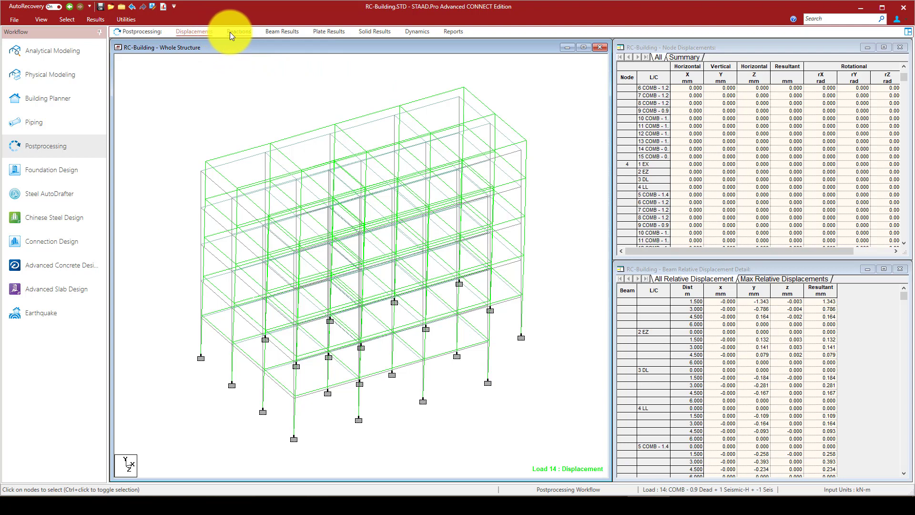
- View the beam force results, then return to the displacements and review beam relative displacements through beams 1 and 2
left_click(289, 31)
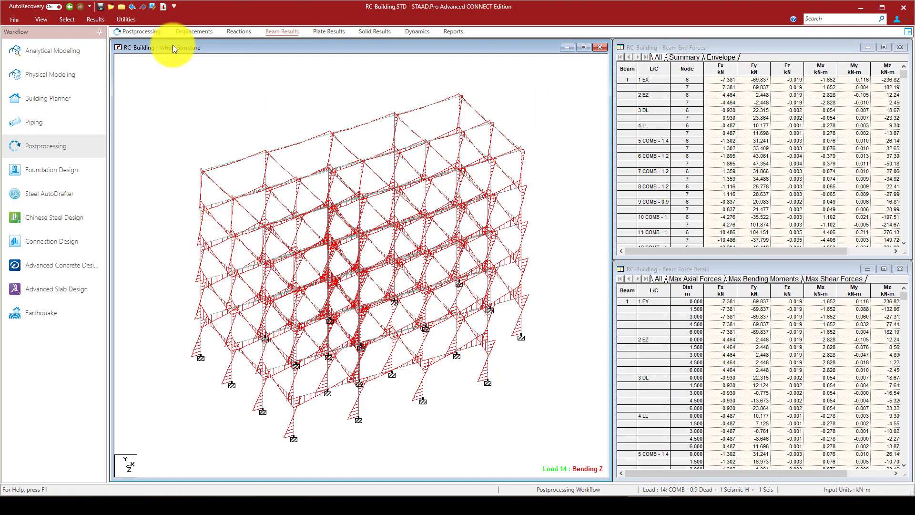
left_click(196, 31)
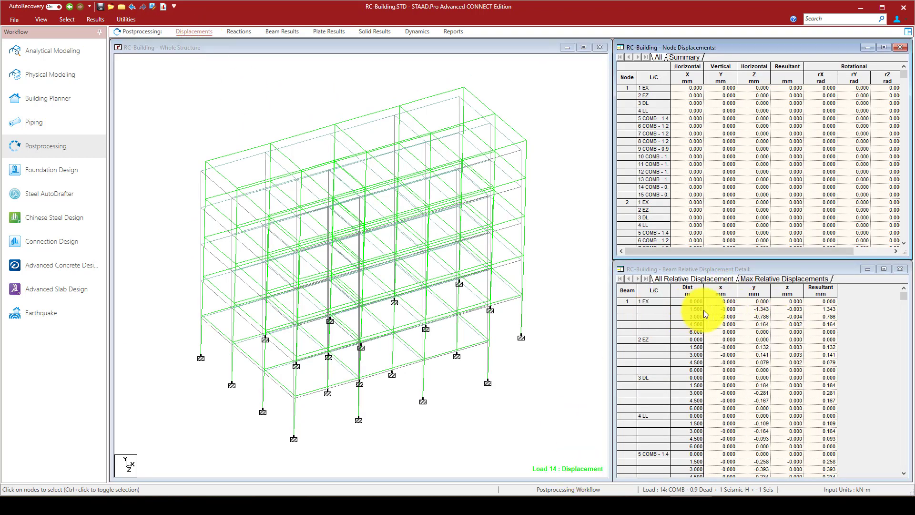
left_click(829, 308)
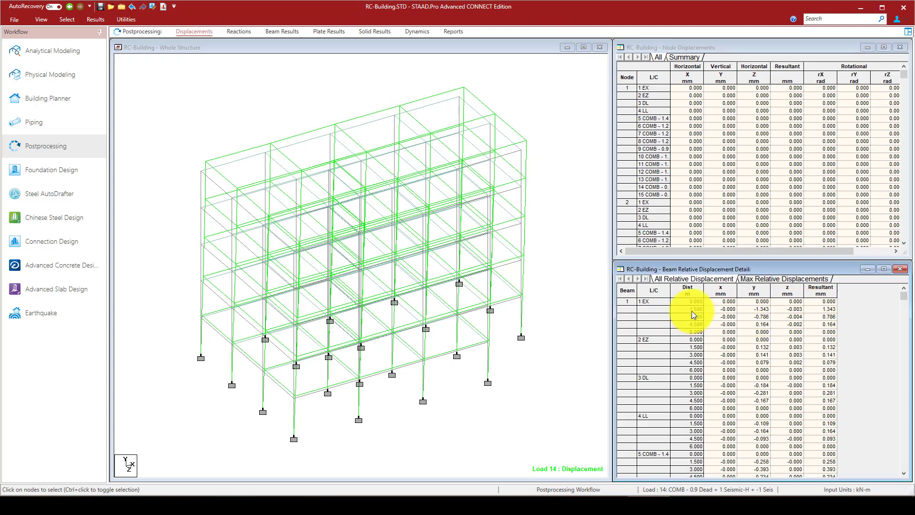
scroll(696, 319, "down", 10)
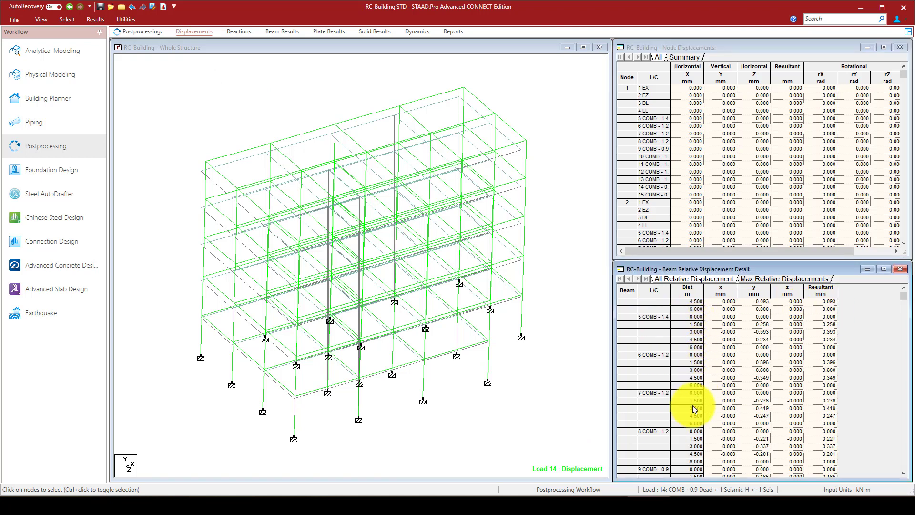
scroll(698, 456, "down", 15)
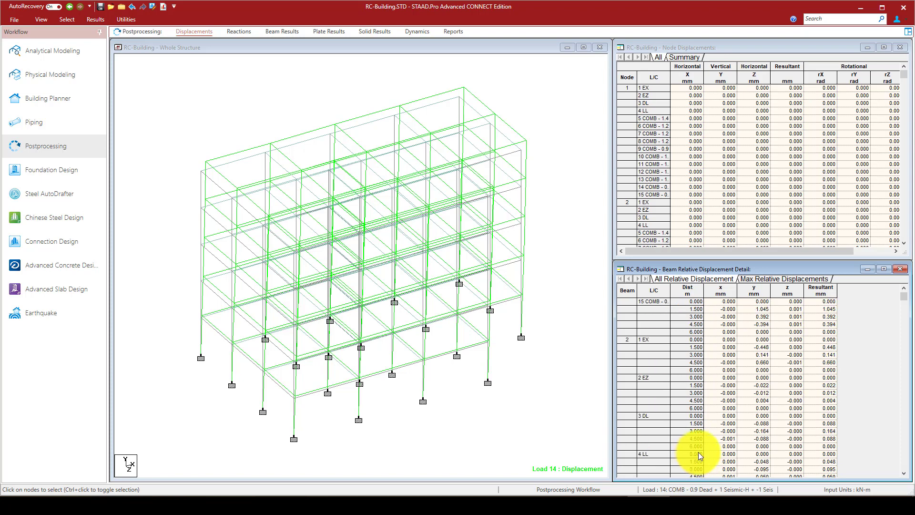
- Examine the beam relative displacement table through to its last beam and display the beam force results
left_click_drag(903, 299, 903, 464)
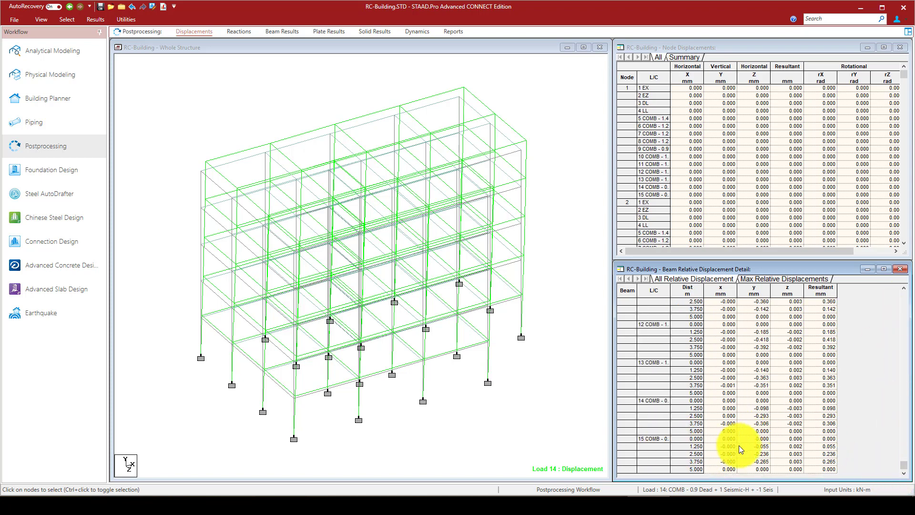
left_click(696, 472)
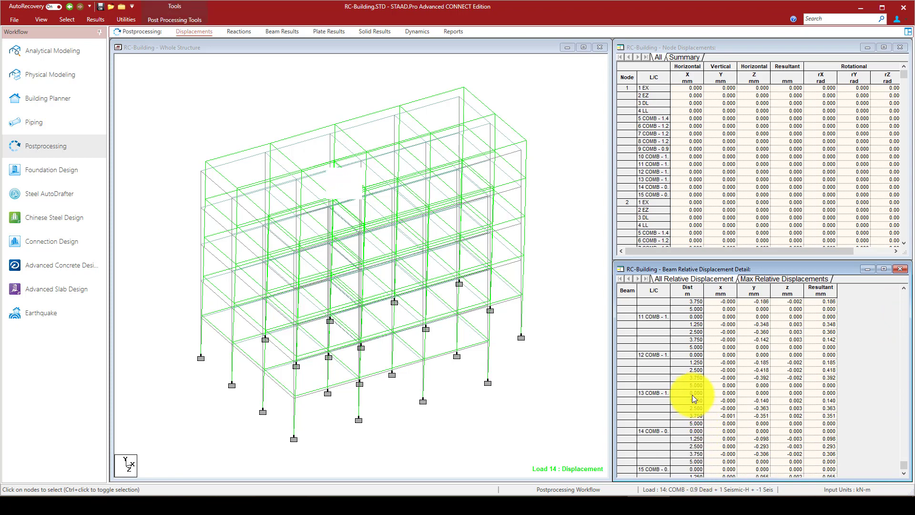
scroll(692, 395, "up", 7)
left_click(307, 77)
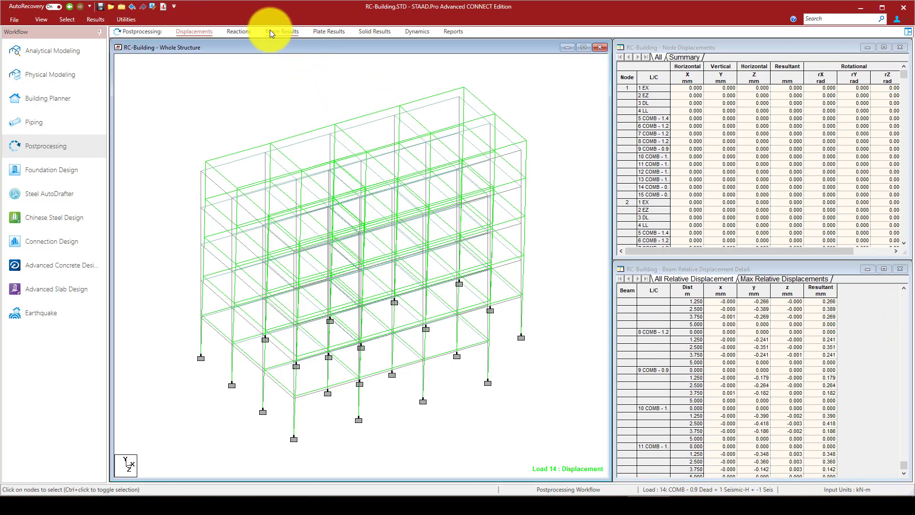
left_click(282, 32)
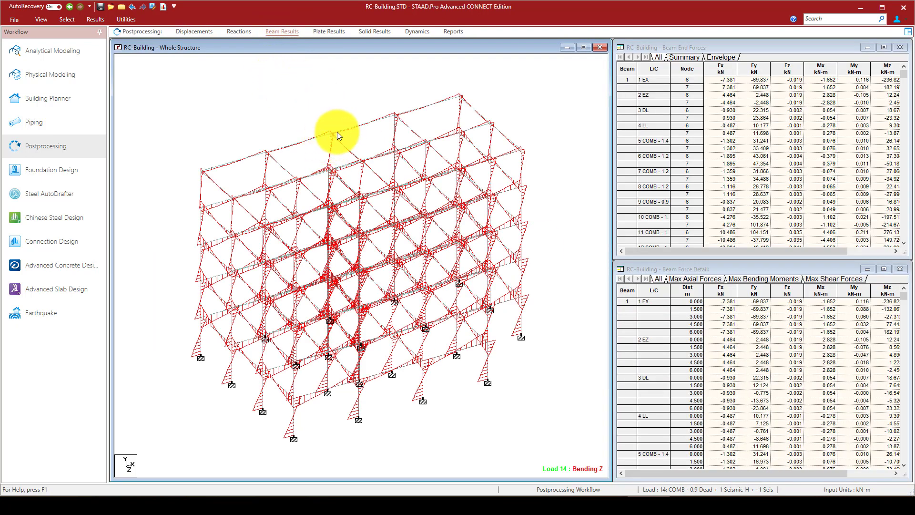
- Display the Von Mis Top plate stress contour for load case 14 on the whole structure
left_click(327, 32)
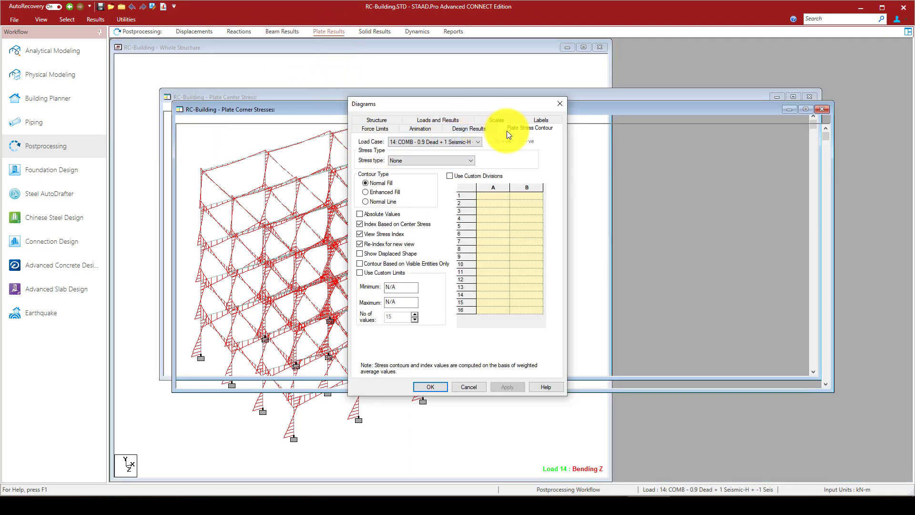
left_click(409, 161)
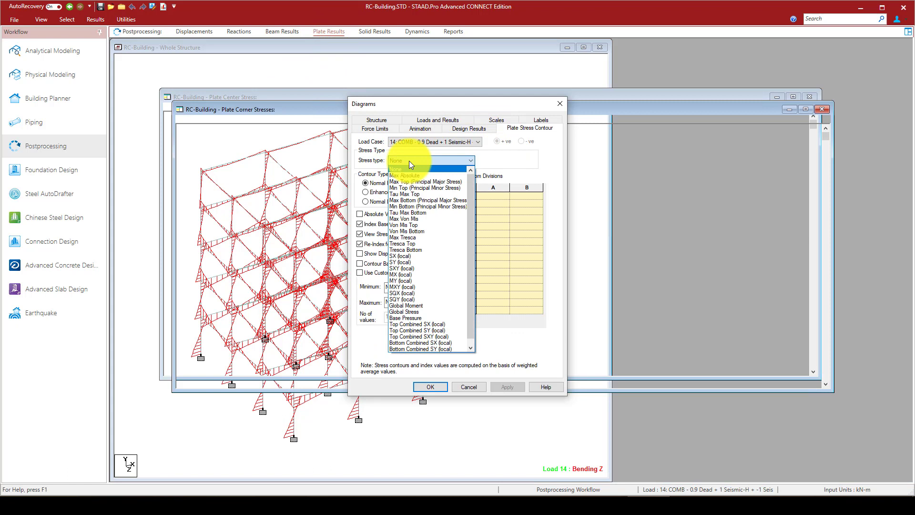
left_click(422, 226)
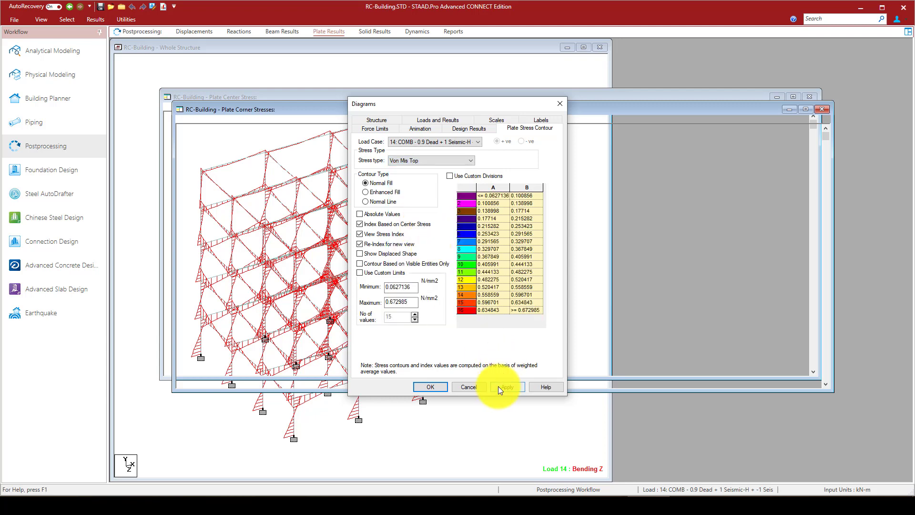
left_click(431, 387)
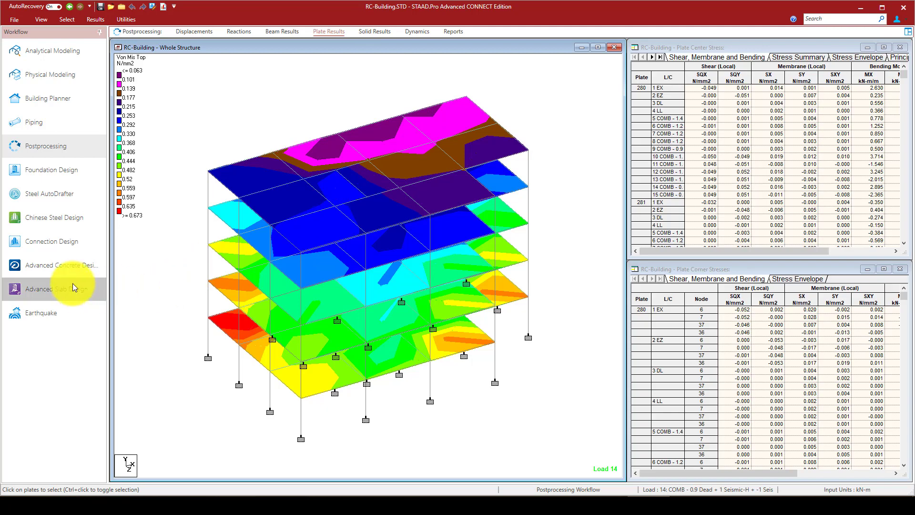
- Launch Advanced Concrete Design and enter COLUMN DESIGN as the project, with KSSE as both client and engineer
left_click(76, 264)
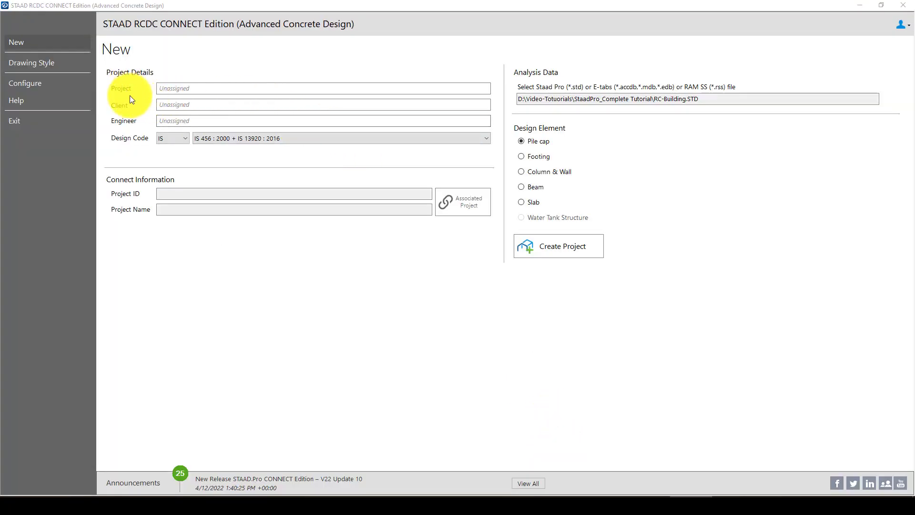
left_click(210, 88)
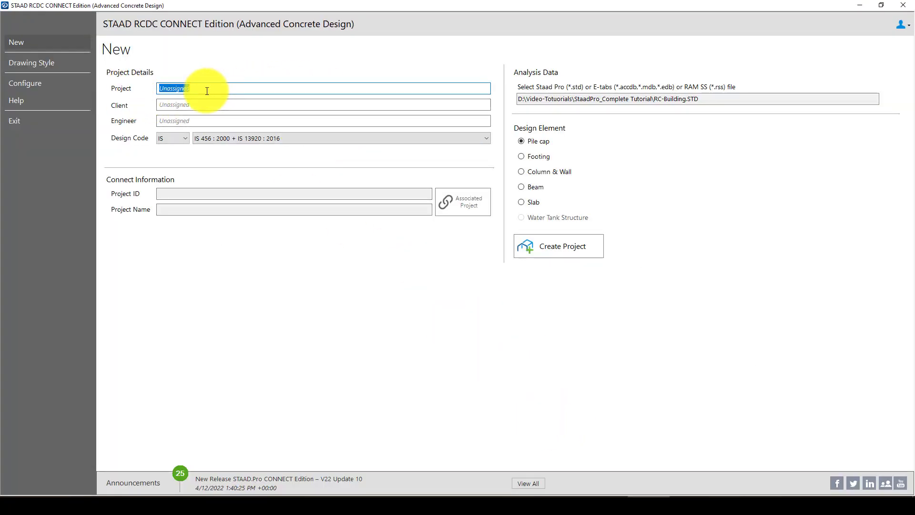
type("CO")
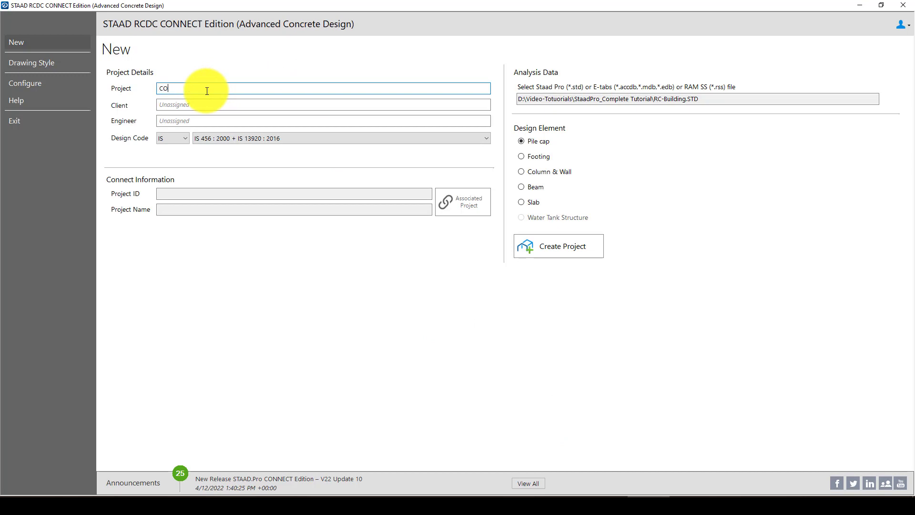
type("LUMN DESIGN")
left_click(185, 104)
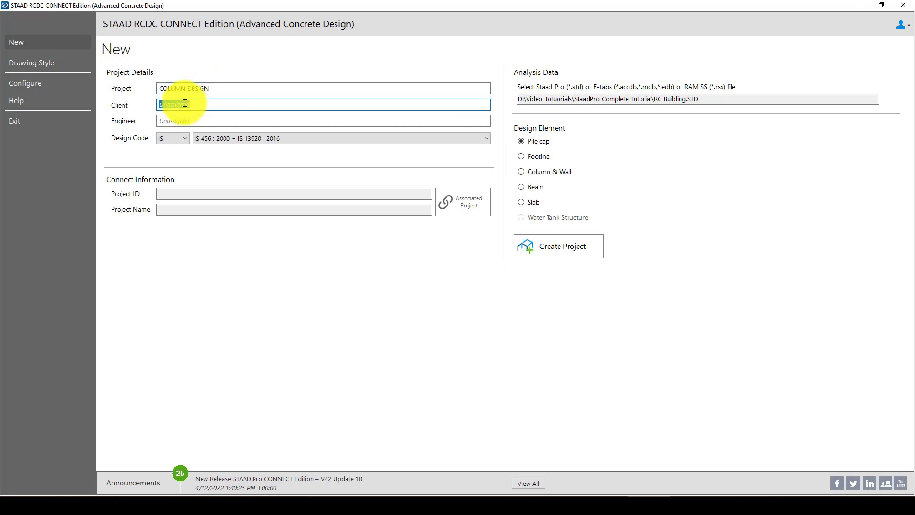
type("KSSE")
left_click(188, 117)
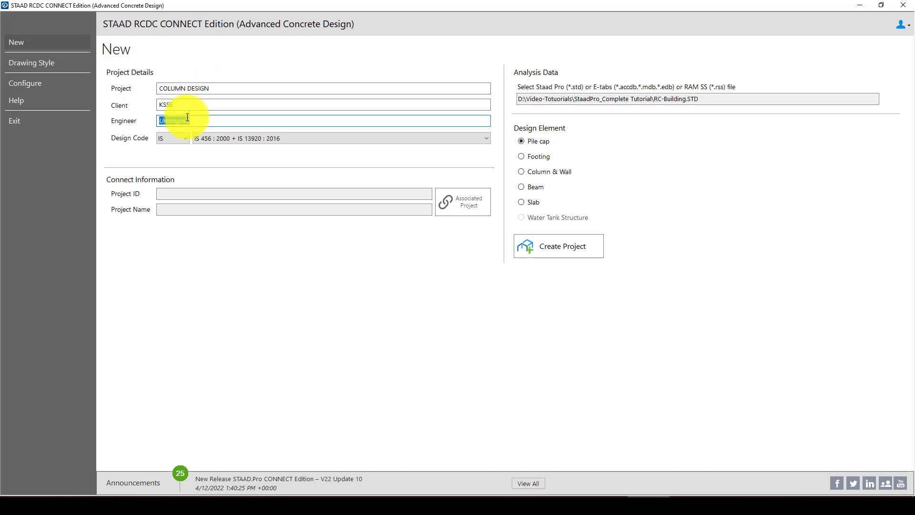
type("KSSE")
- Set the design code to ACI 318M - 19 and create a project for the Column & Wall design element
left_click(174, 134)
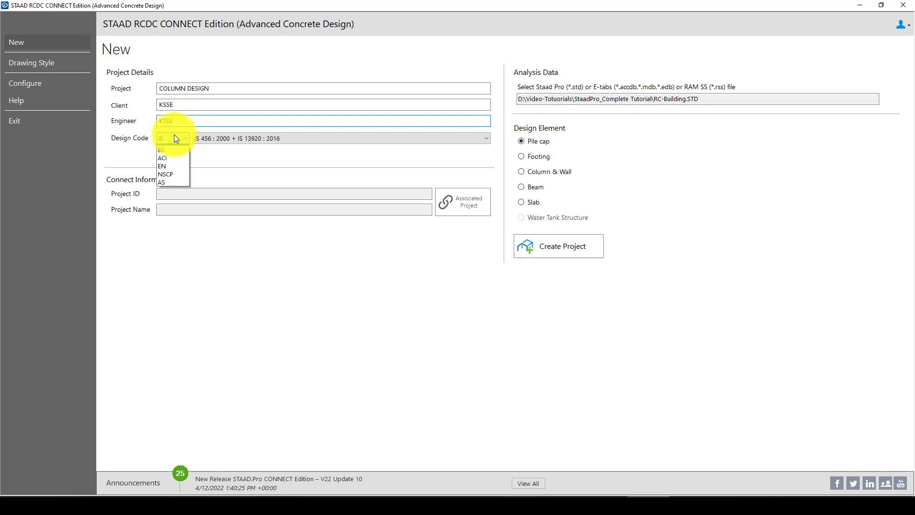
left_click(166, 162)
left_click(229, 142)
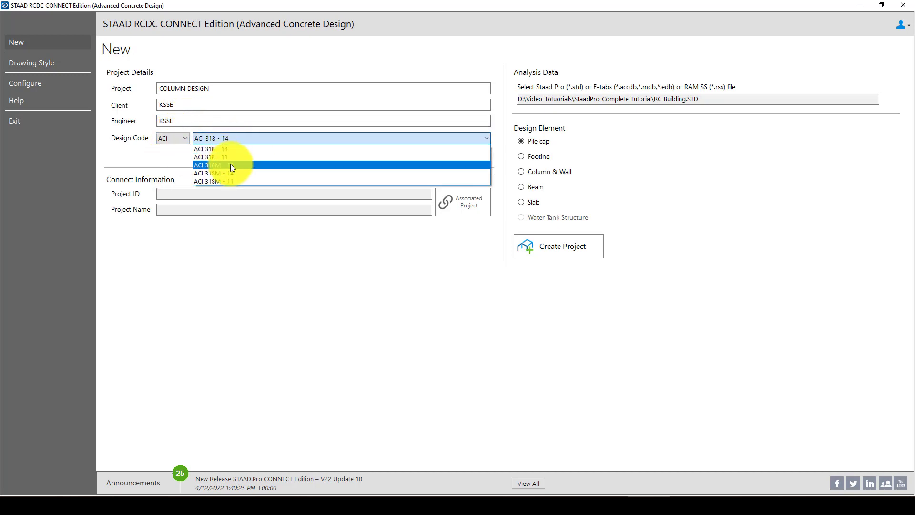
left_click(264, 168)
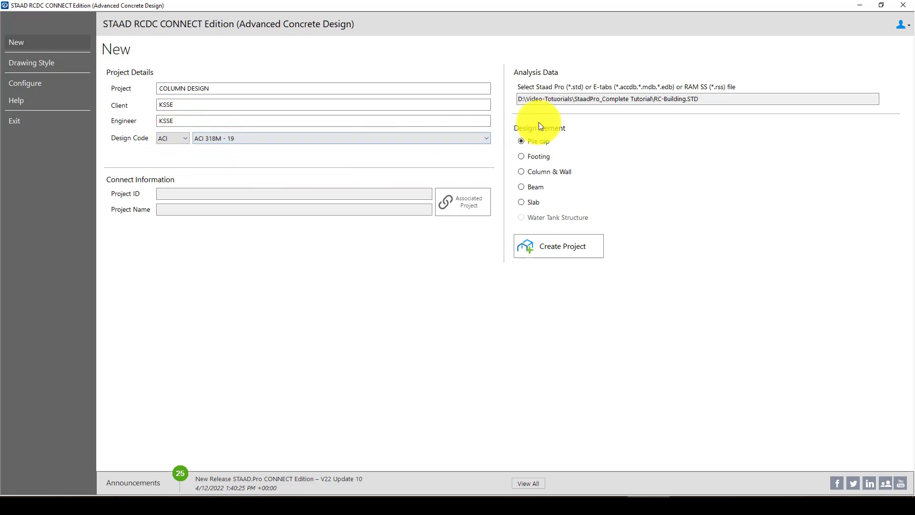
left_click(527, 173)
left_click(549, 247)
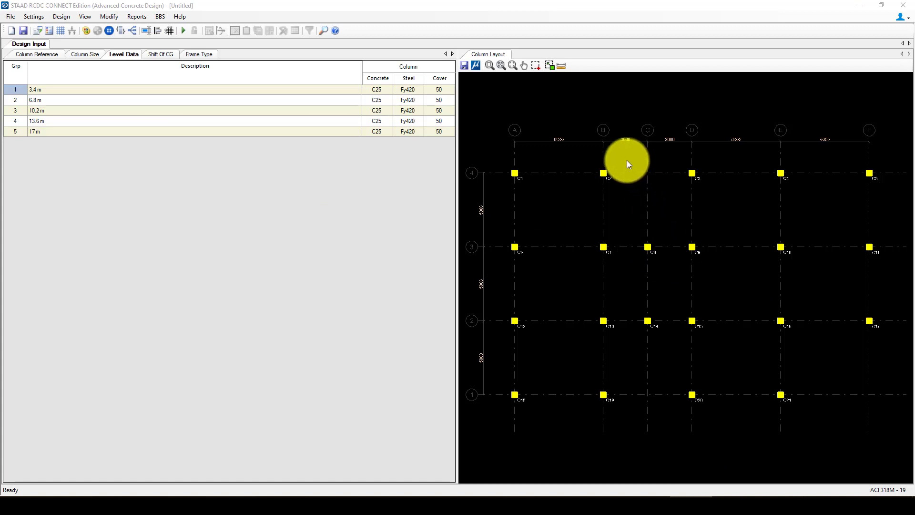
- Set the column concrete grade to C35 for all five levels from 3.4 m to 17 m
scroll(627, 161, "down", 2)
scroll(621, 260, "up", 3)
scroll(598, 256, "down", 2)
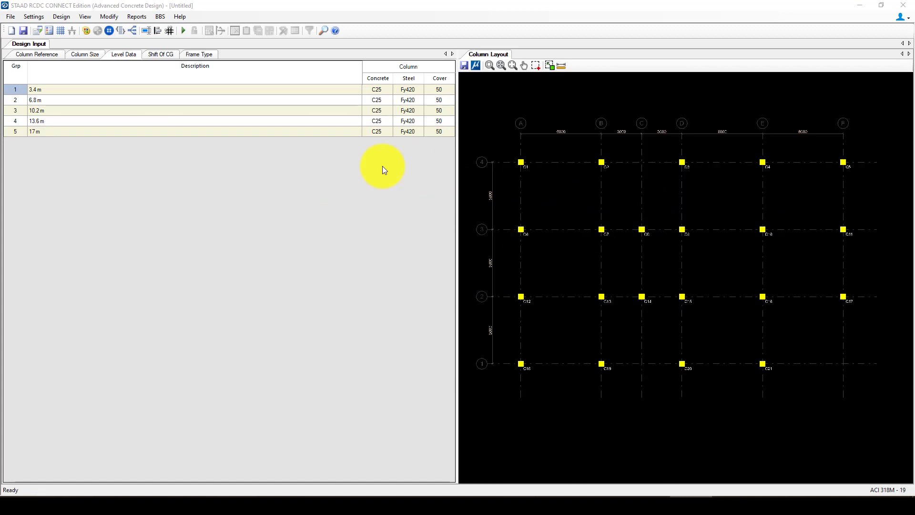
left_click(383, 90)
left_click(388, 89)
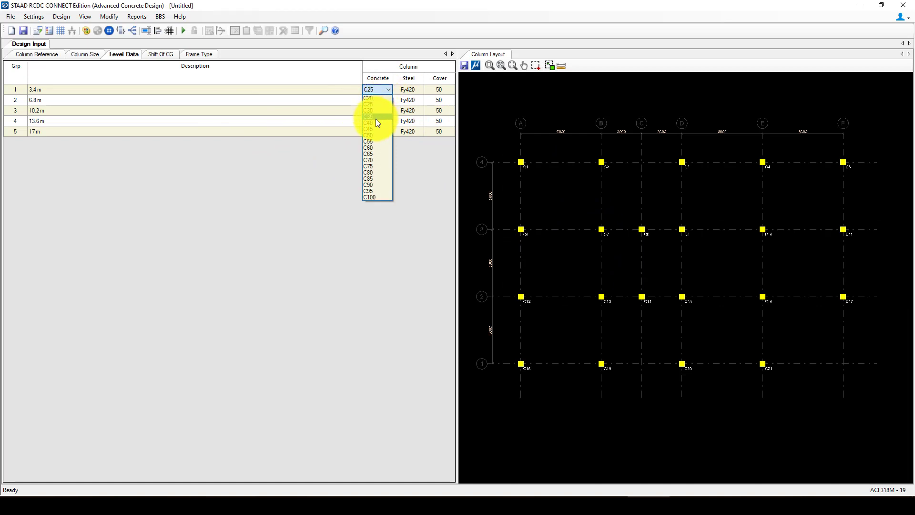
left_click(376, 118)
left_click(382, 99)
left_click(378, 127)
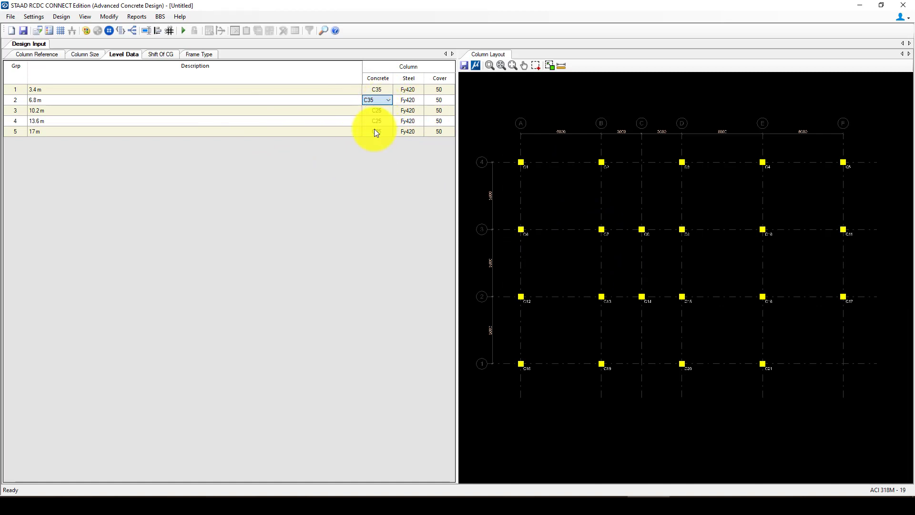
left_click(387, 113)
left_click(376, 134)
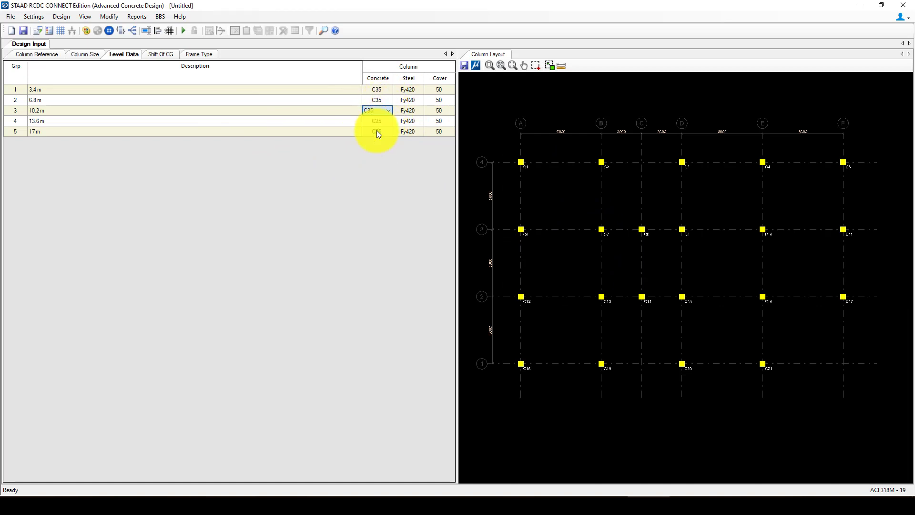
left_click(387, 121)
left_click(387, 122)
left_click(373, 149)
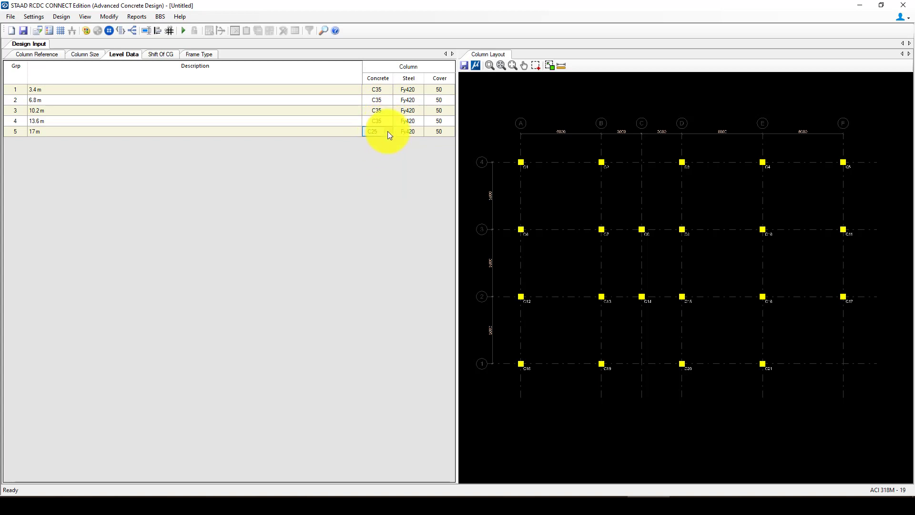
left_click(388, 131)
left_click(376, 159)
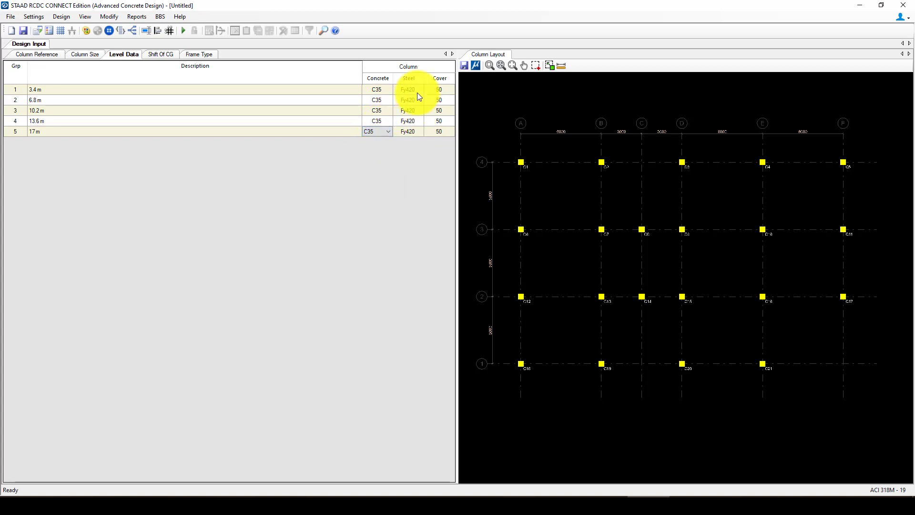
- Set the column steel grade to Fy460 for the levels from 3.4 m to 13.6 m and Fy500 for the 17 m level
left_click(416, 91)
left_click(419, 89)
left_click(412, 116)
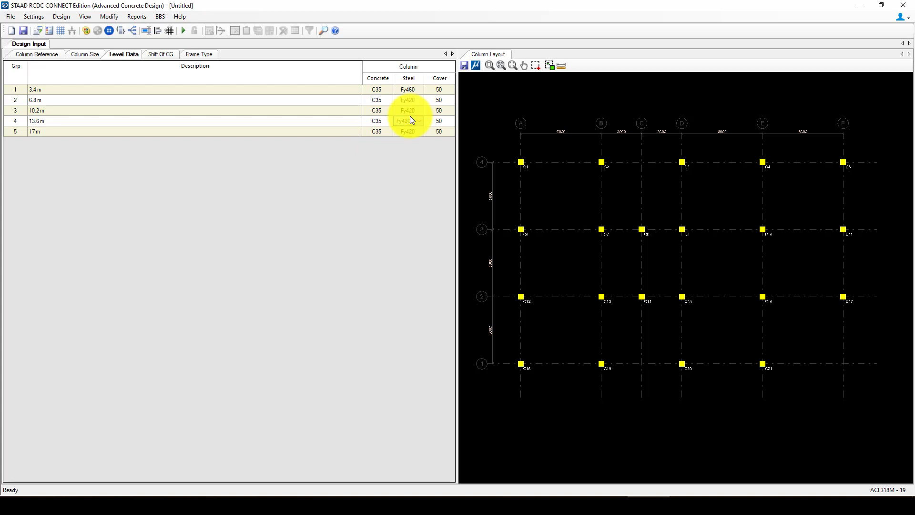
left_click(418, 101)
left_click(412, 127)
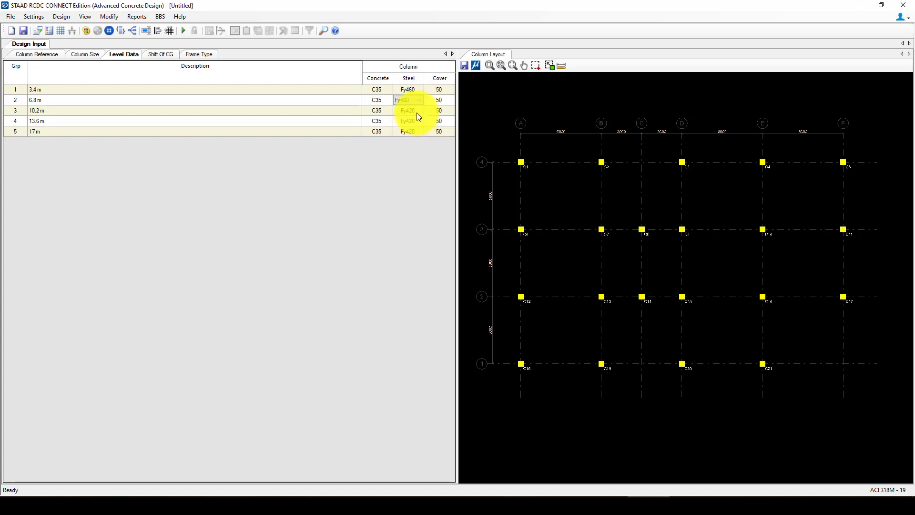
left_click(418, 110)
left_click(409, 137)
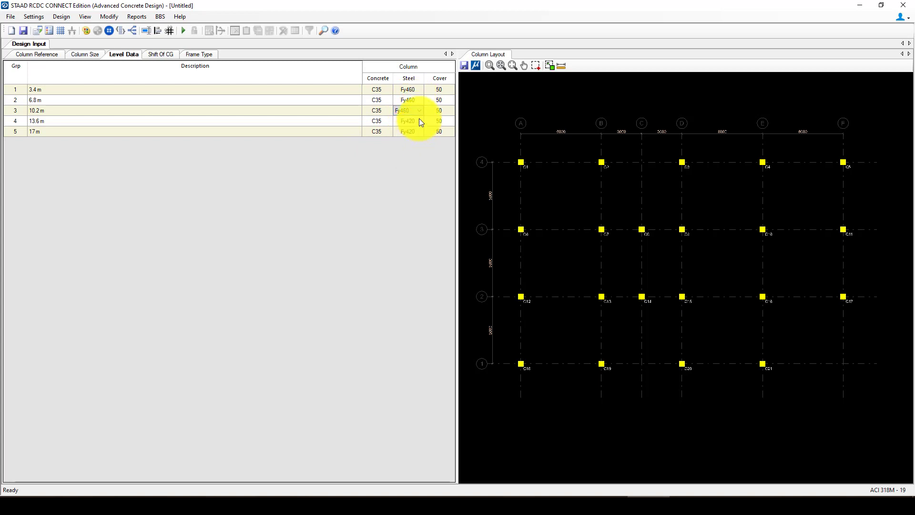
left_click(421, 125)
left_click(411, 147)
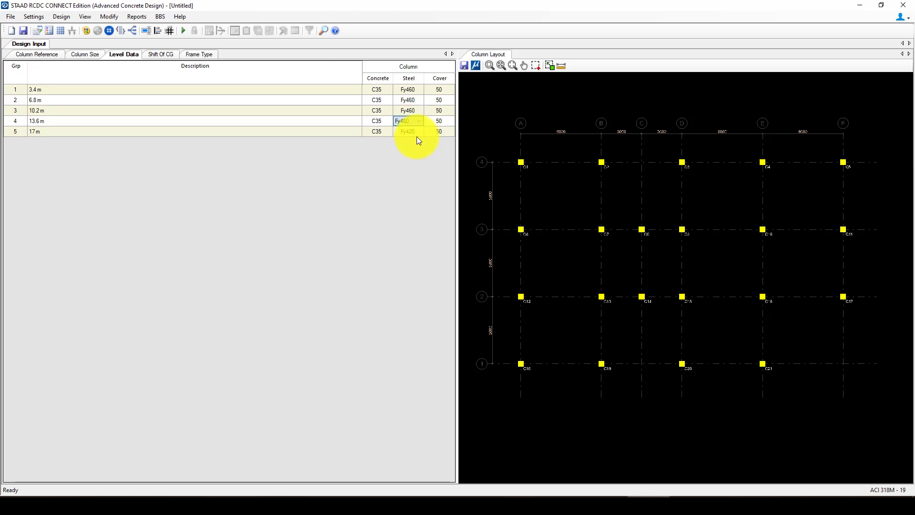
left_click(421, 132)
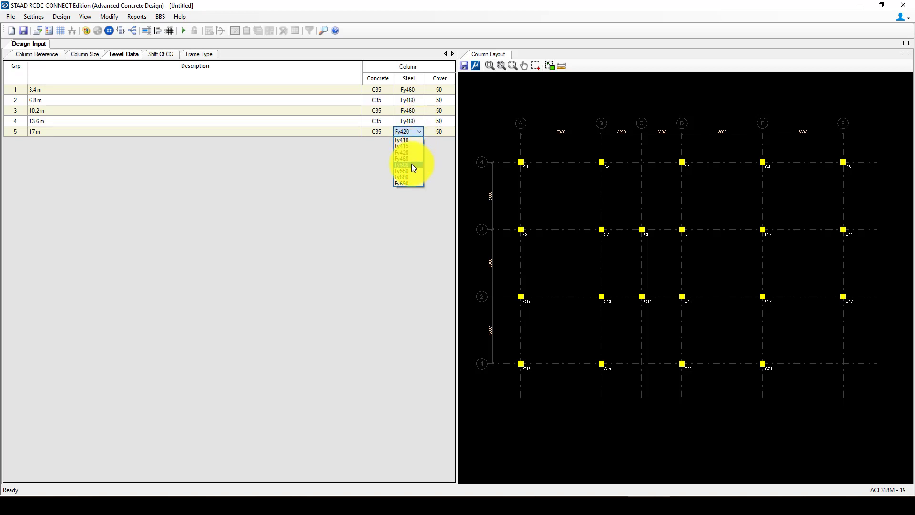
left_click(411, 164)
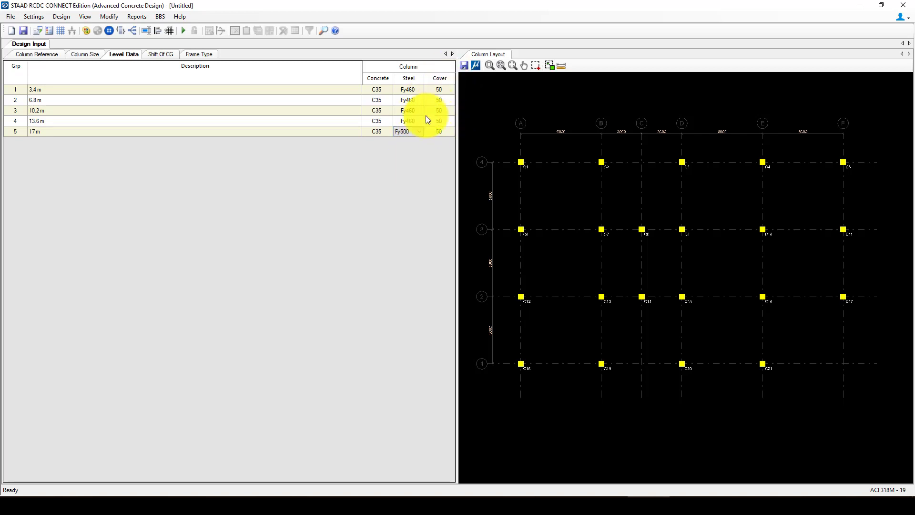
- Choose seismic design category B in the design settings and accept them
left_click(50, 18)
left_click(45, 27)
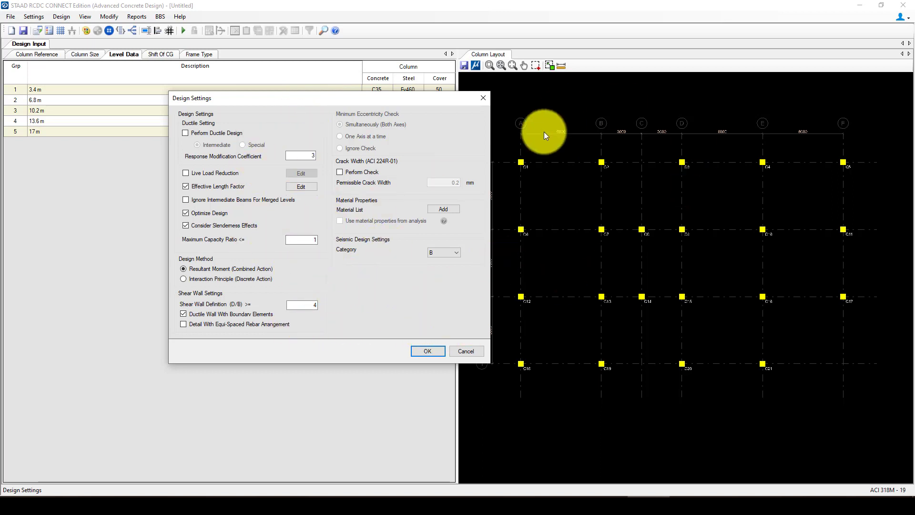
left_click(427, 353)
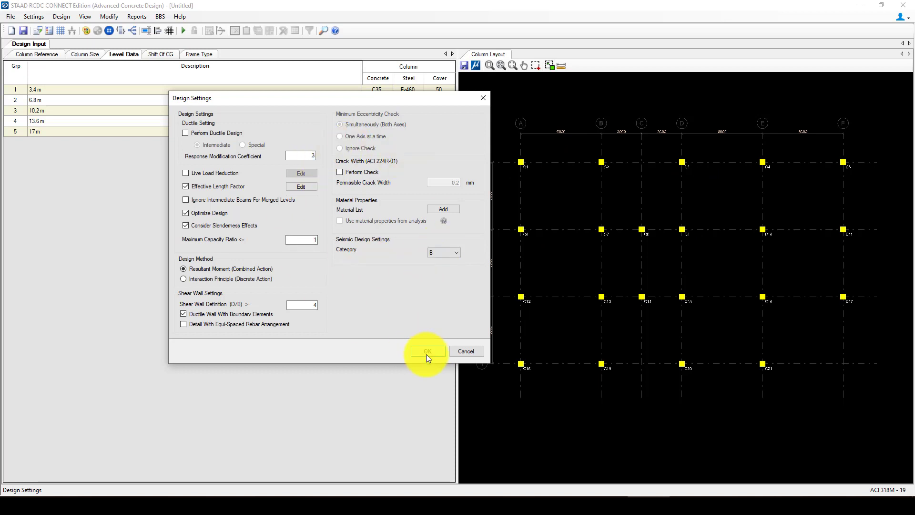
left_click(446, 253)
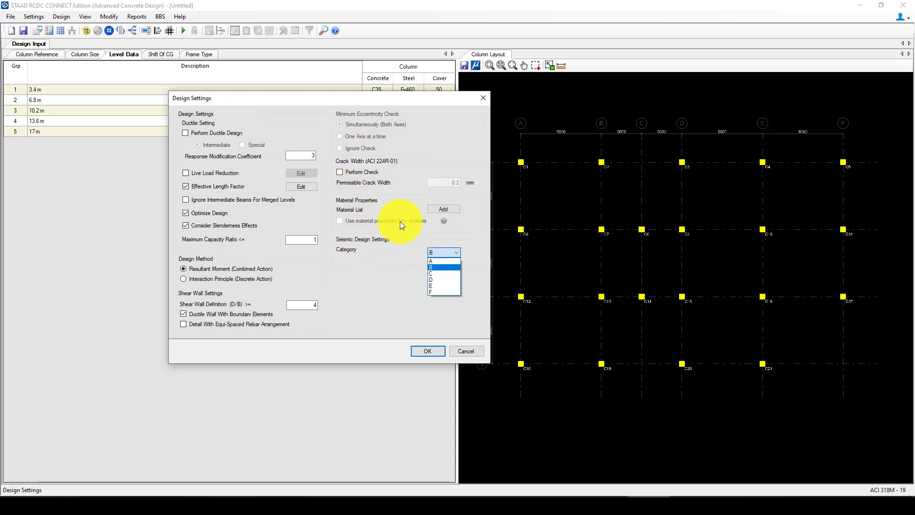
left_click(437, 267)
left_click(428, 352)
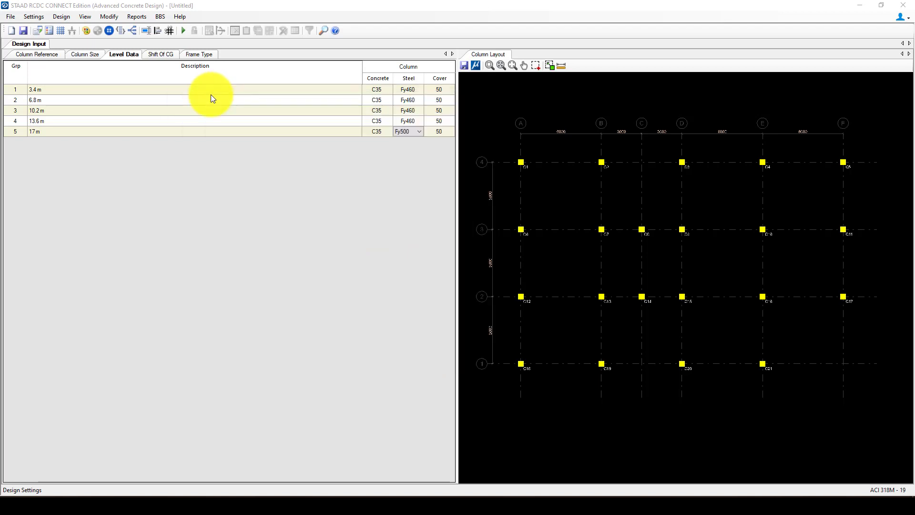
- Review the reinforcement settings, keep hoops as the column link type, and accept them
left_click(62, 16)
left_click(33, 16)
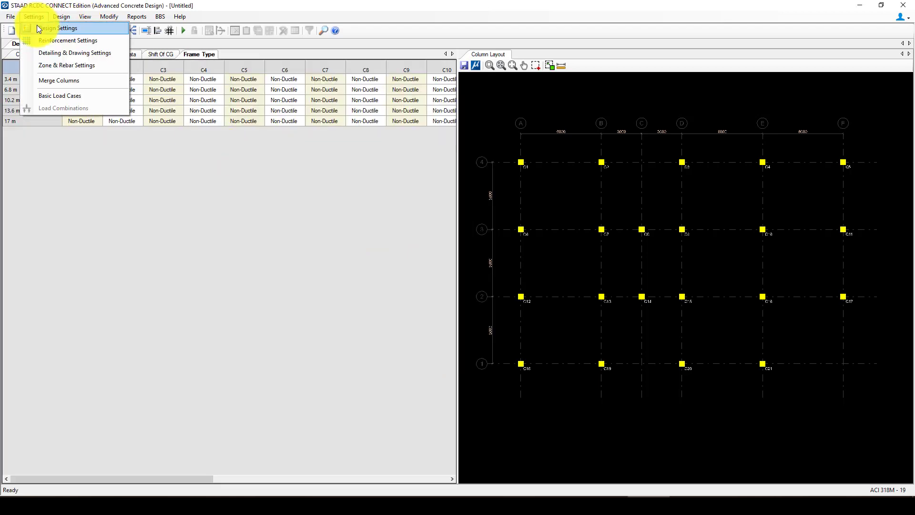
left_click(72, 40)
left_click_drag(432, 123, 305, 123)
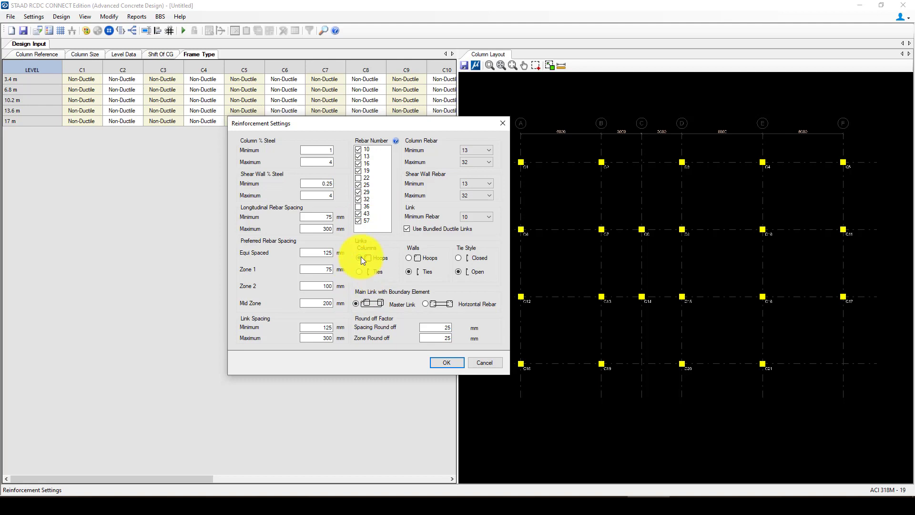
left_click(358, 271)
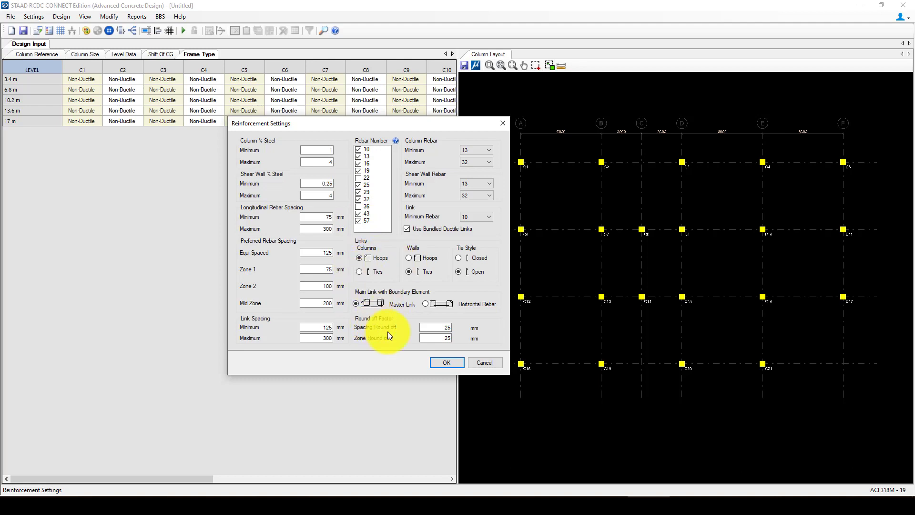
left_click(447, 362)
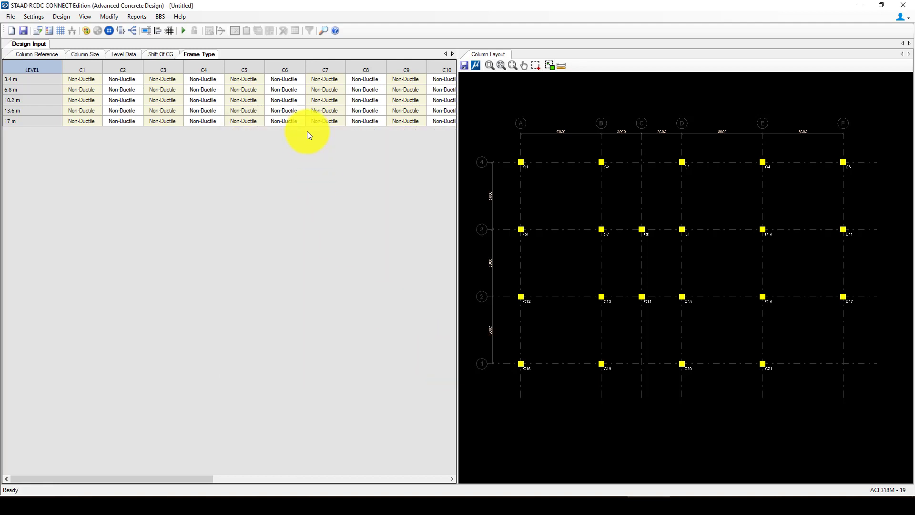
- Start defining the basic load cases, assigning Earthquake X to load EX and Earthquake Z to load EZ
left_click(184, 32)
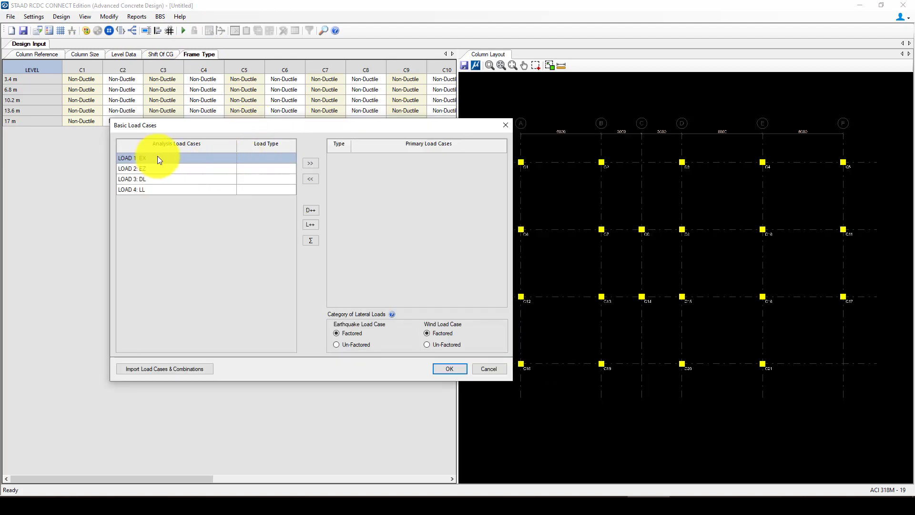
left_click(287, 158)
left_click(272, 186)
left_click(285, 170)
left_click(287, 169)
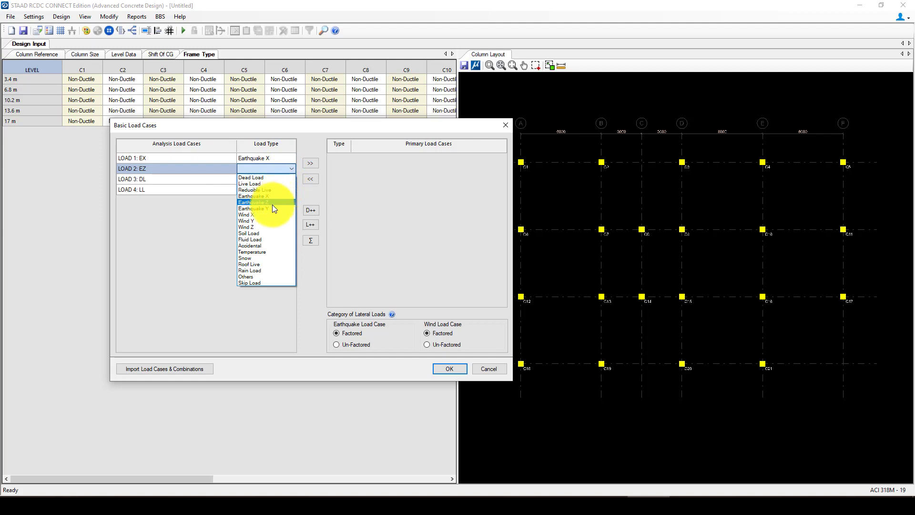
left_click(272, 205)
- Assign the Dead Load type to load case DL and Live Load to load case LL
left_click(276, 179)
left_click(290, 177)
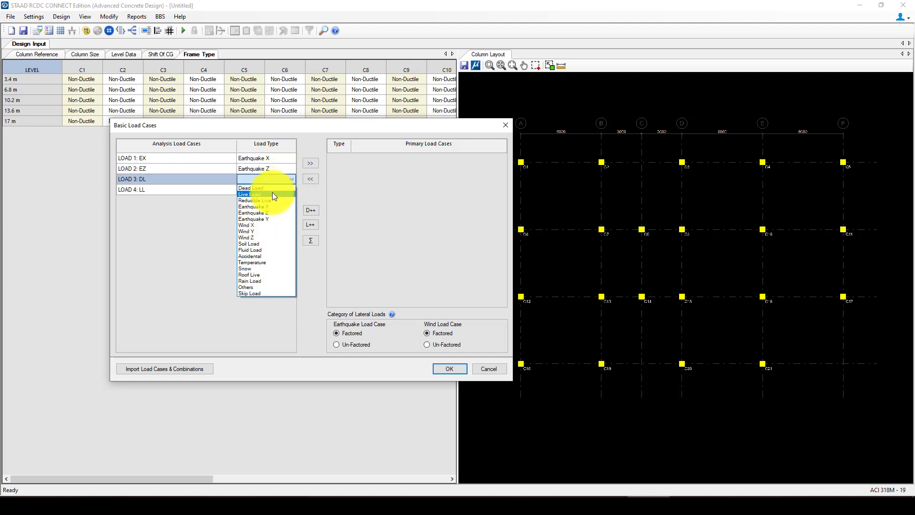
left_click(269, 188)
left_click(278, 190)
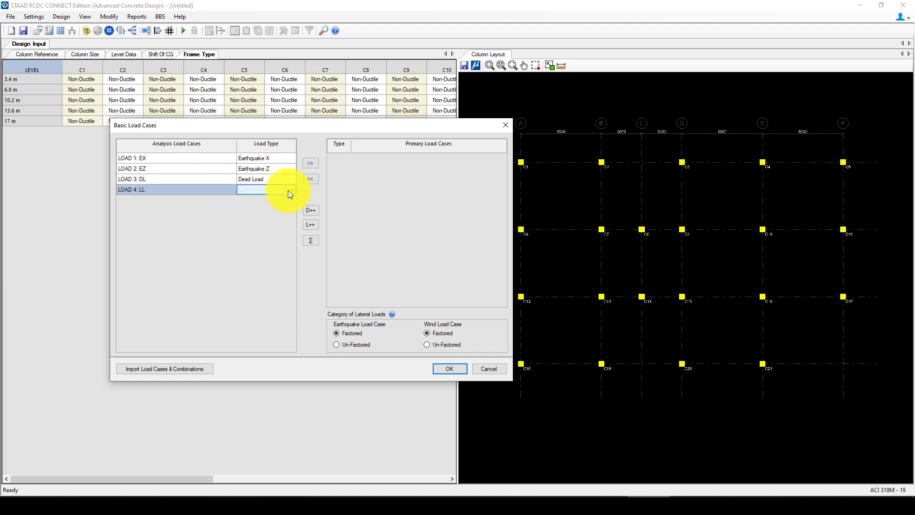
left_click(288, 190)
left_click(270, 202)
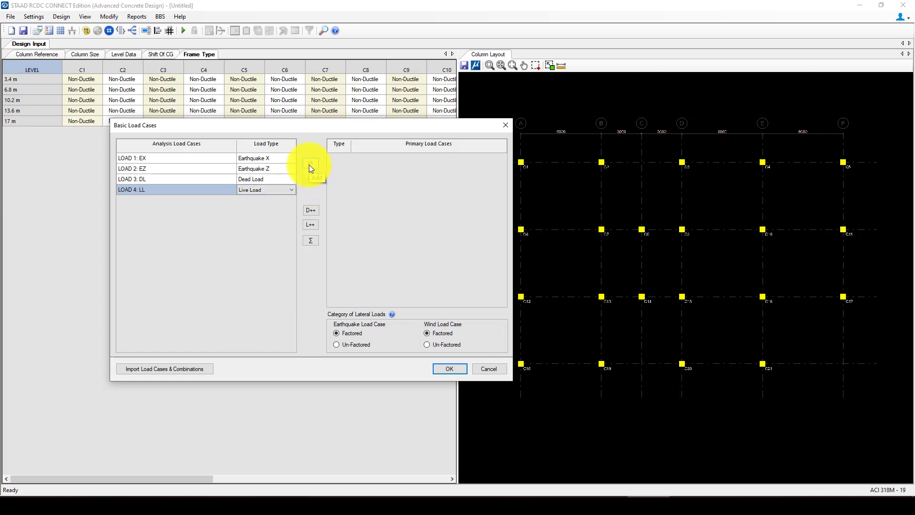
- Add the LL, DL, EZ and EX analysis load cases to the primary load cases
left_click(311, 240)
left_click(264, 179)
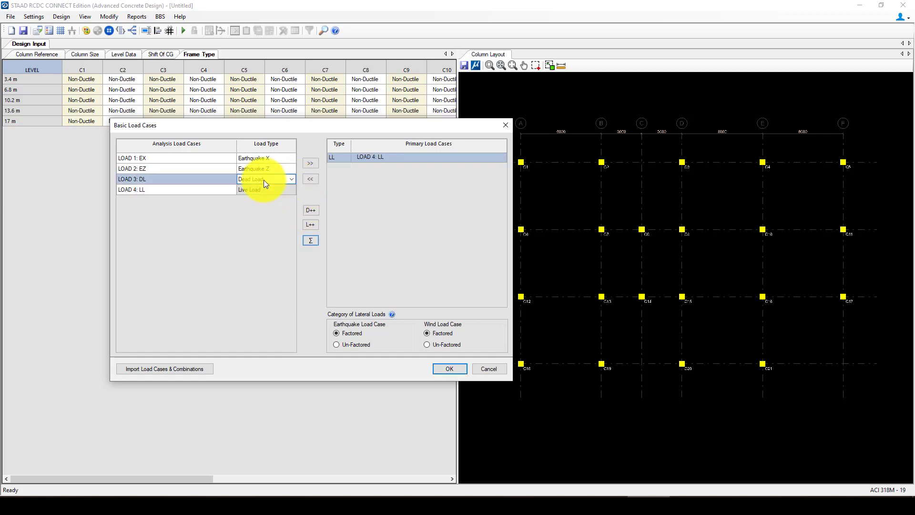
left_click(311, 163)
left_click(279, 170)
left_click(316, 163)
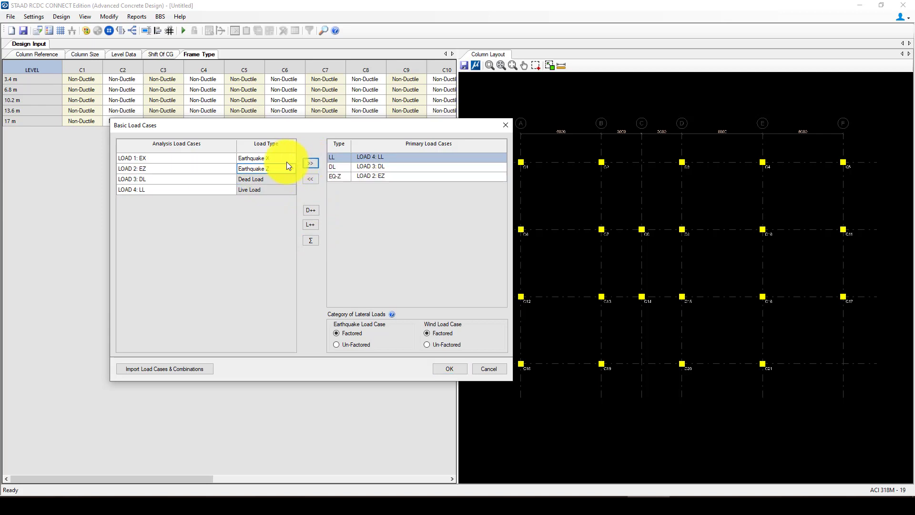
left_click(287, 159)
left_click(309, 163)
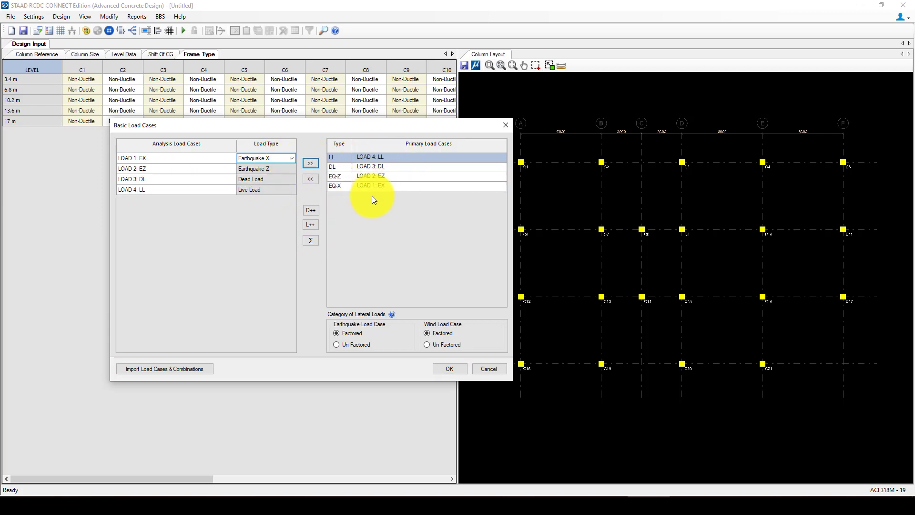
- Check the live, dead and earthquake entries in the primary load case list
left_click(370, 176)
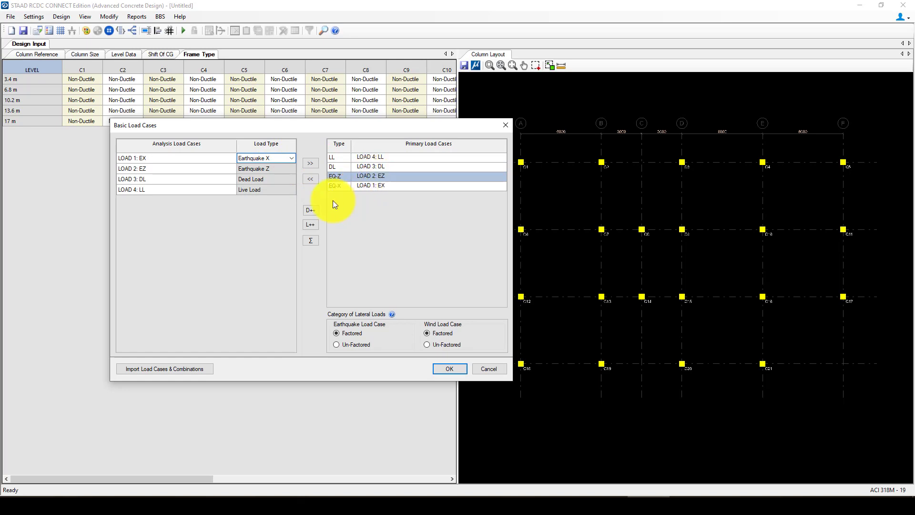
left_click(389, 156)
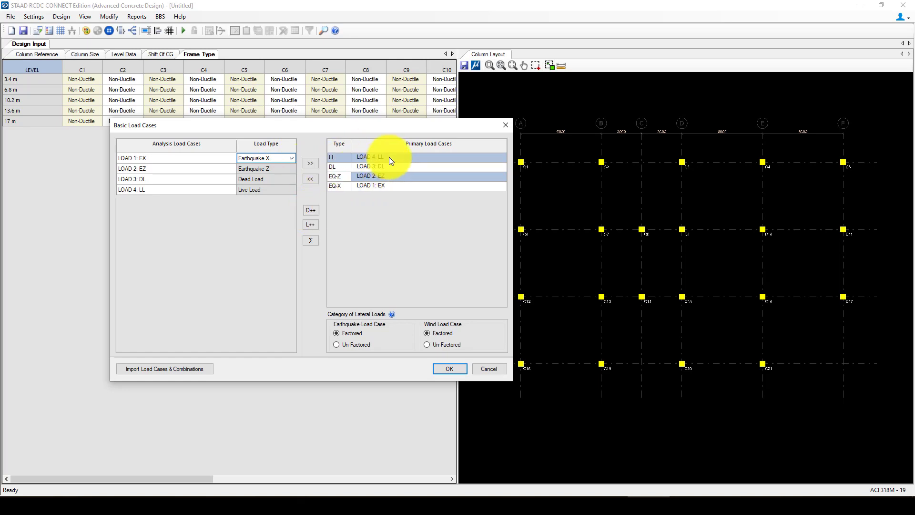
left_click(391, 168)
left_click(392, 185)
left_click(394, 157)
left_click(393, 167)
left_click(392, 186)
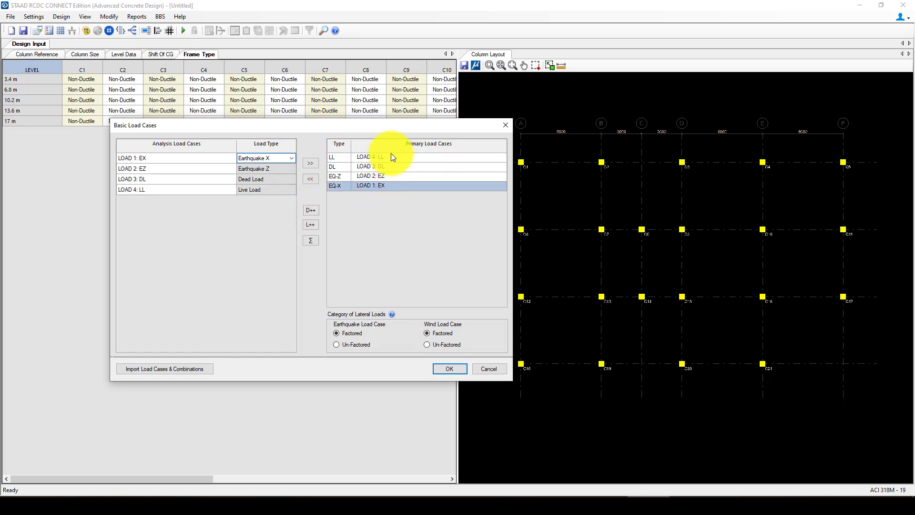
left_click(391, 156)
left_click(390, 166)
left_click(389, 176)
left_click(388, 186)
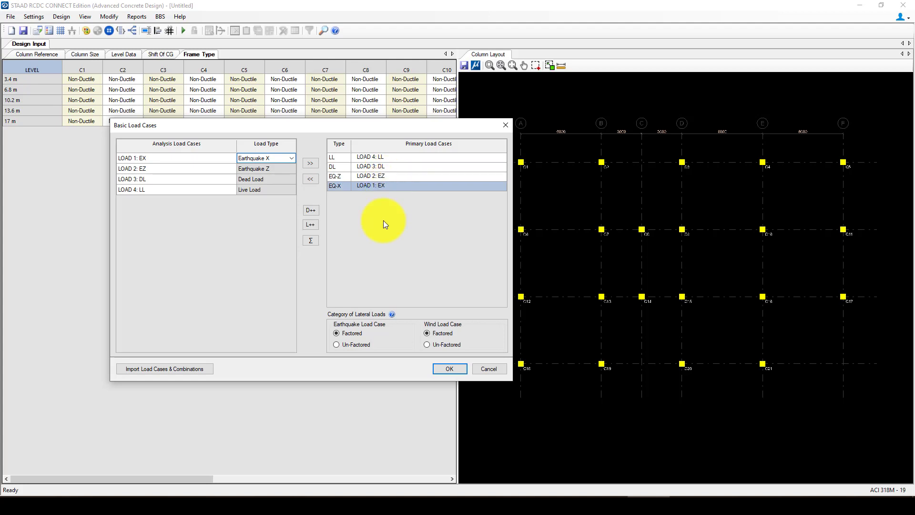
- Accept the basic load cases and run the column design with the load combinations added from the analysis
left_click(448, 369)
left_click_drag(460, 130, 312, 128)
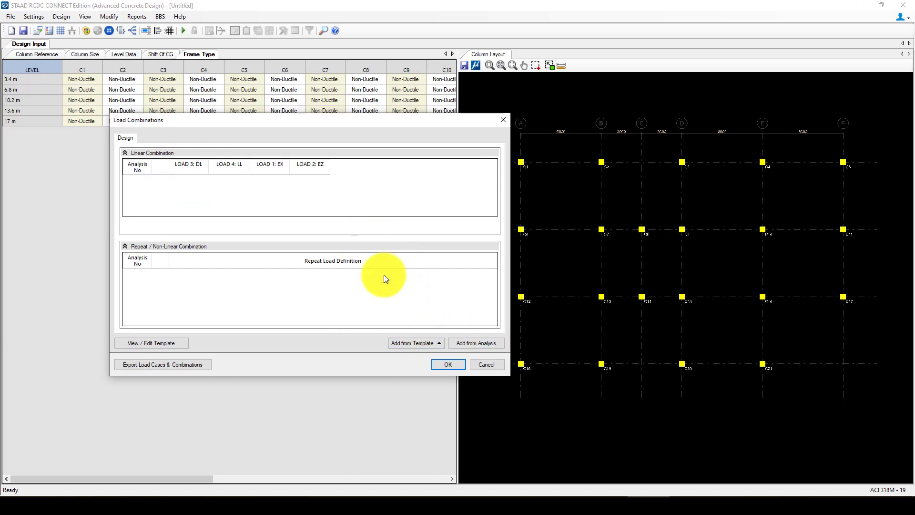
left_click(466, 340)
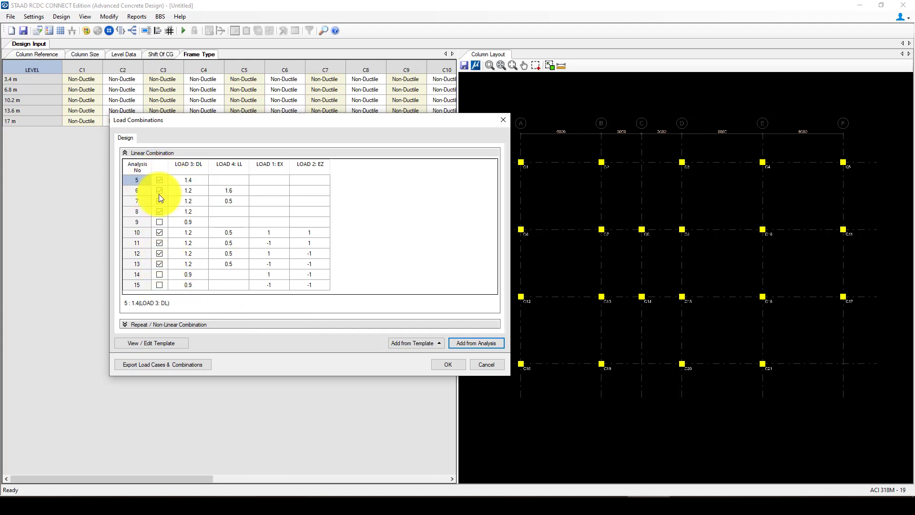
left_click(451, 364)
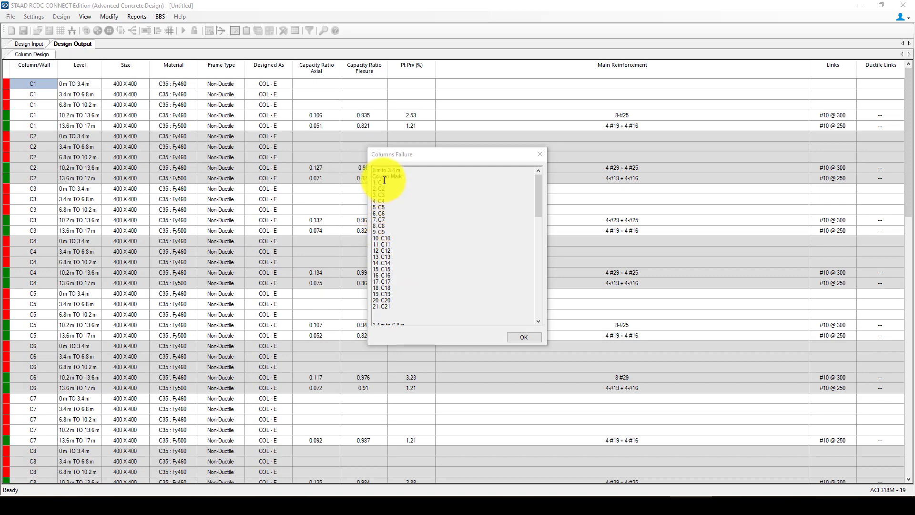
- Read through the list of failed columns level by level and close it
left_click_drag(382, 178, 440, 271)
left_click(440, 271)
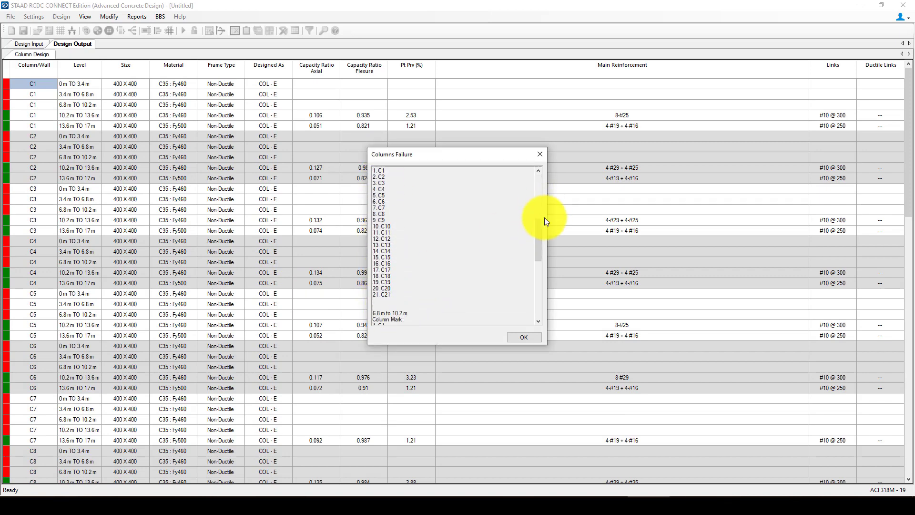
left_click_drag(536, 215, 537, 302)
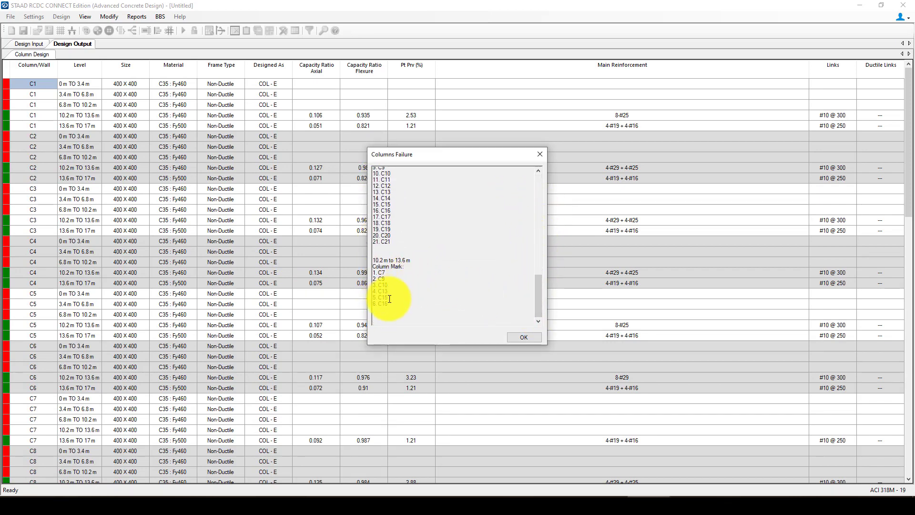
left_click_drag(389, 304, 377, 265)
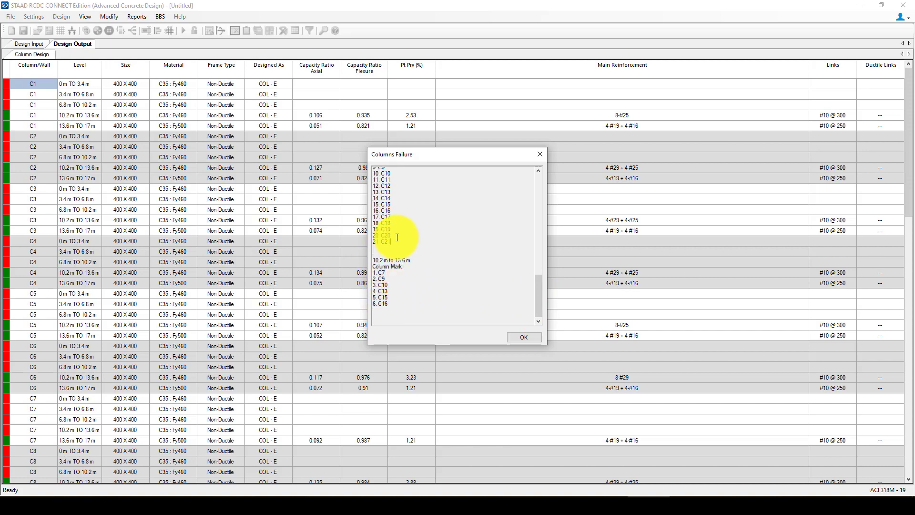
scroll(387, 240, "up", 9)
scroll(389, 236, "up", 5)
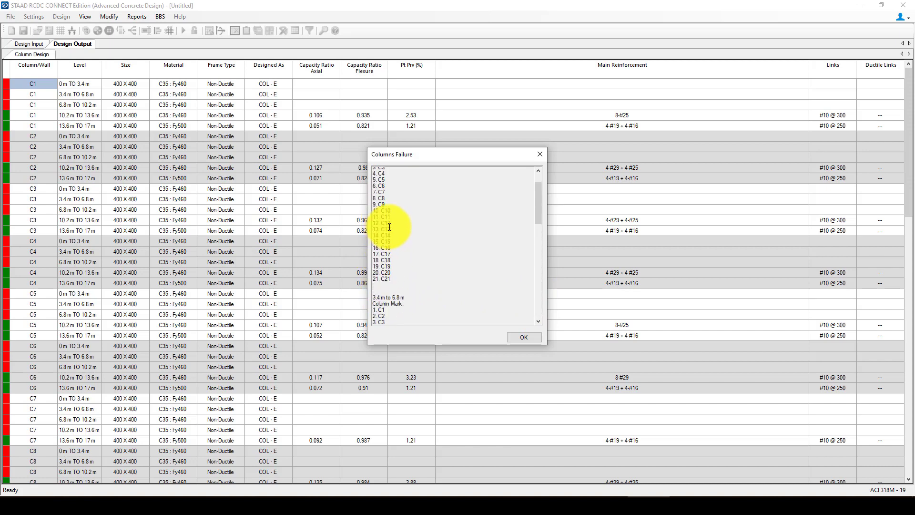
left_click(540, 154)
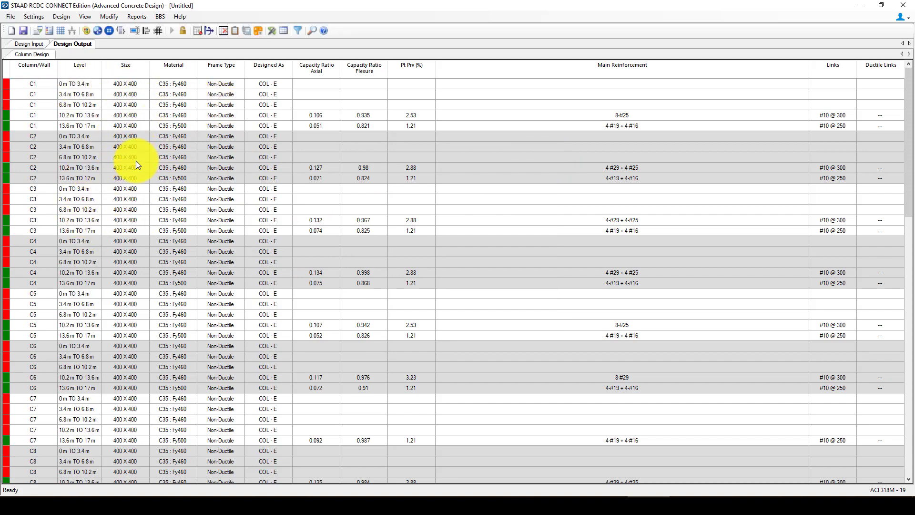
- Redesign column C1 between 0 m and 3.4 m with depth D set to 500 mm and save the new section
left_click(129, 83)
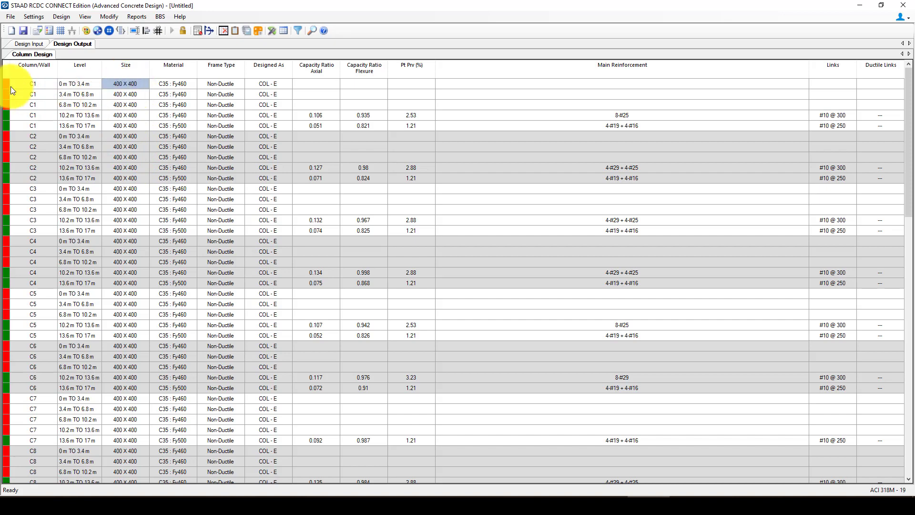
right_click(123, 84)
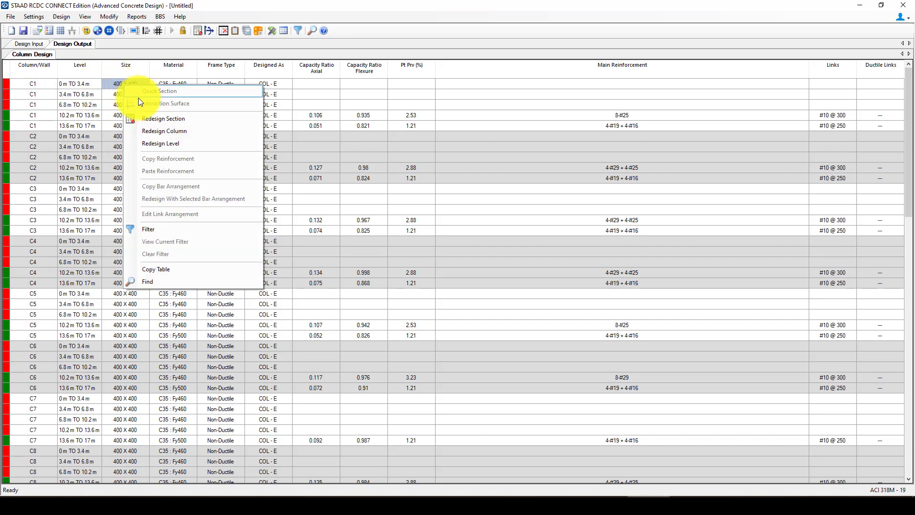
left_click(162, 120)
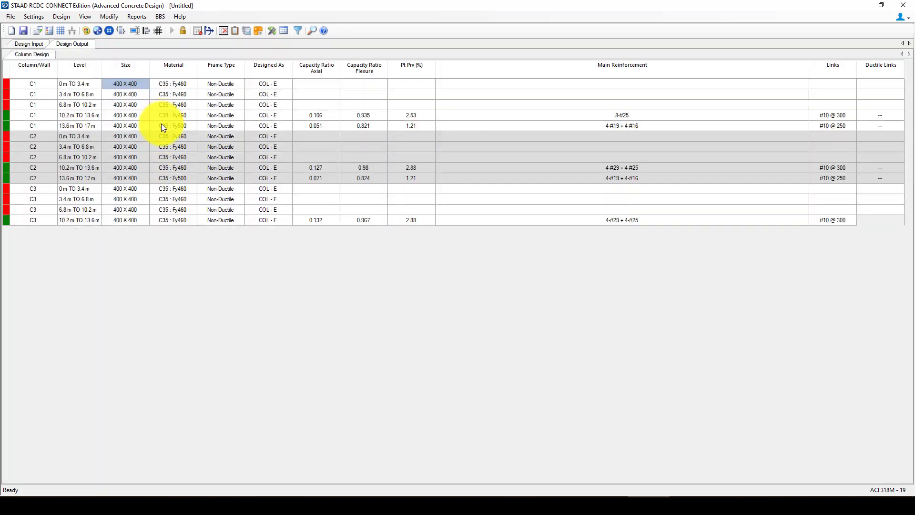
double_click(128, 85)
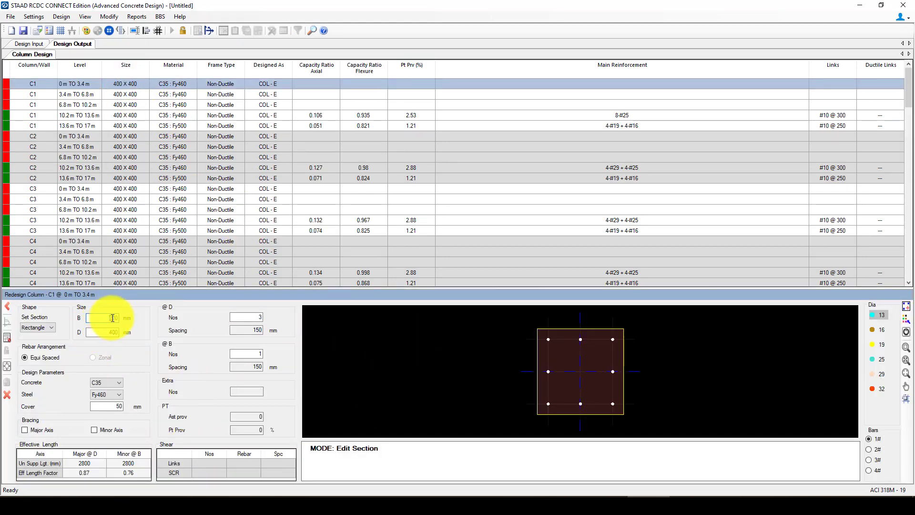
left_click_drag(112, 332, 109, 332)
type("5")
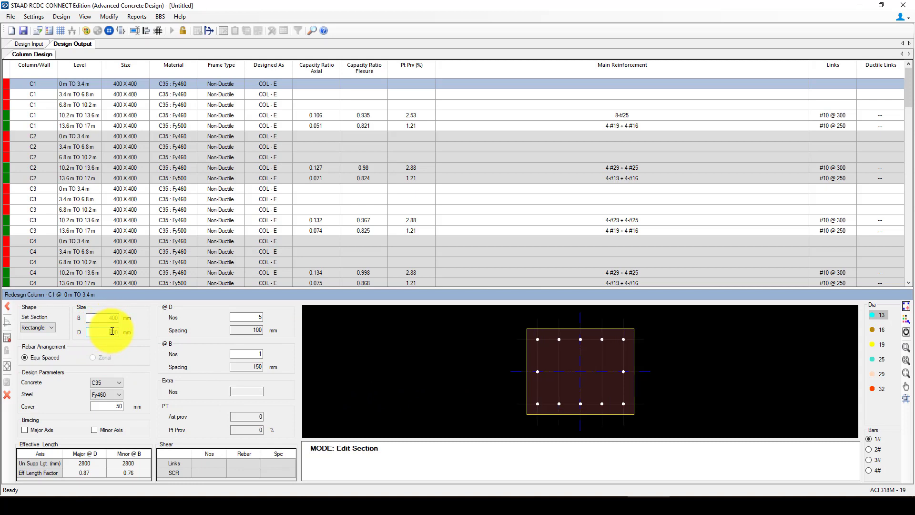
left_click(10, 337)
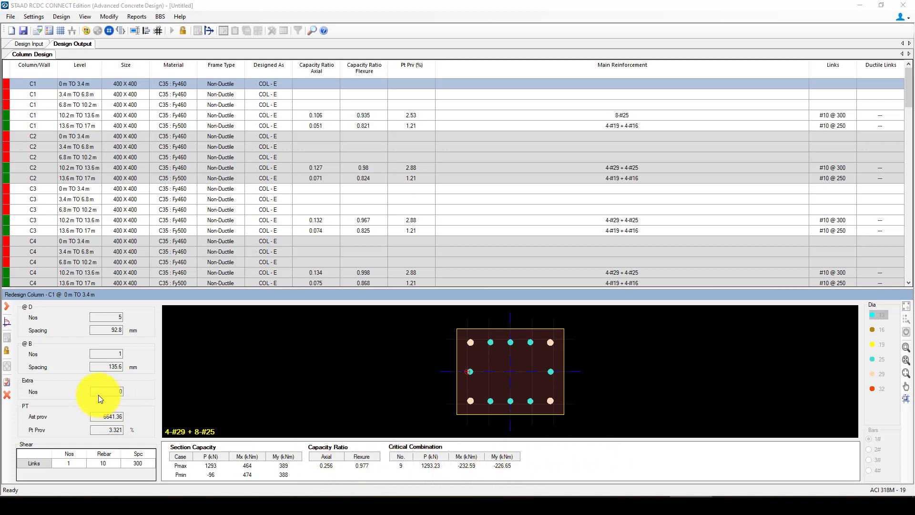
left_click(8, 385)
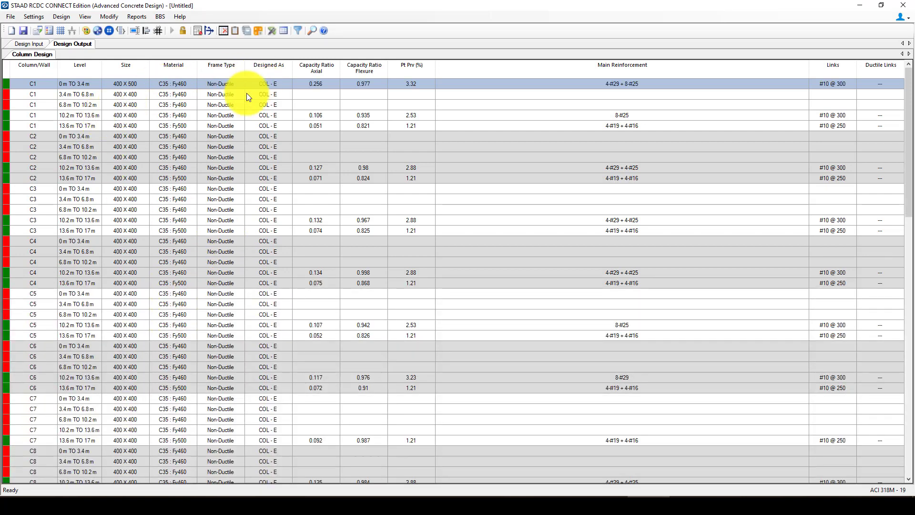
- Redesign column C1 between 3.4 m and 6.8 m with depth D set to 500 mm and accept the section
left_click(4, 95)
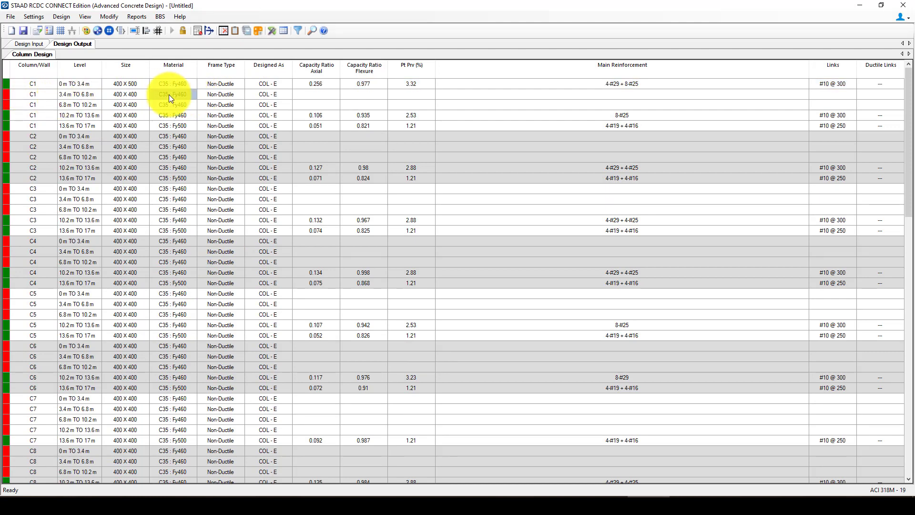
right_click(34, 95)
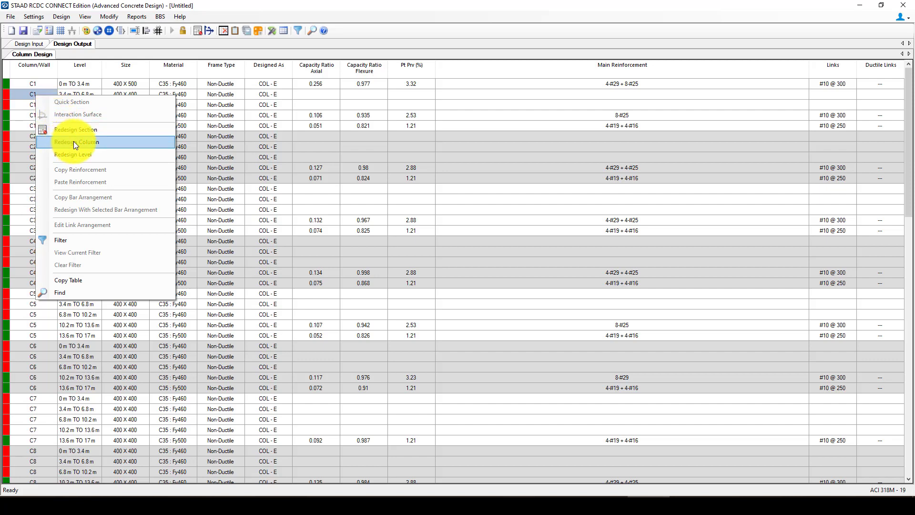
left_click(91, 140)
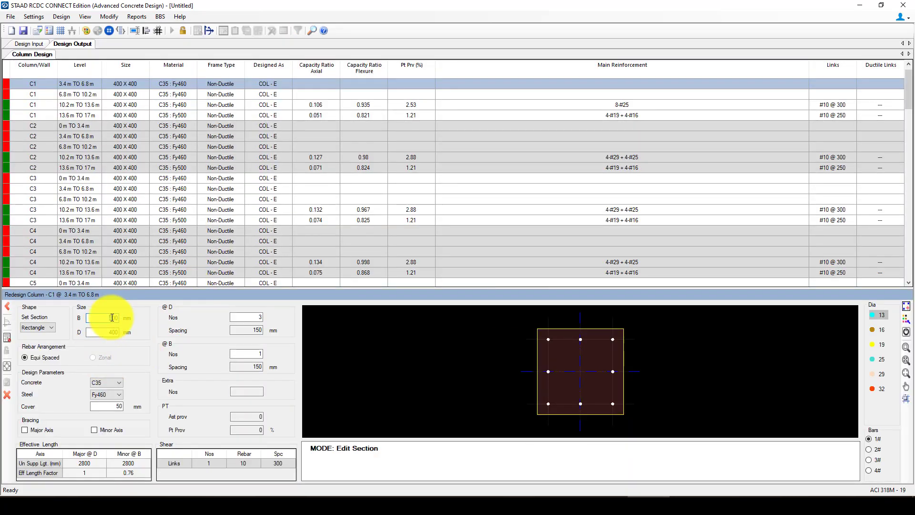
left_click_drag(109, 331, 111, 332)
type("5")
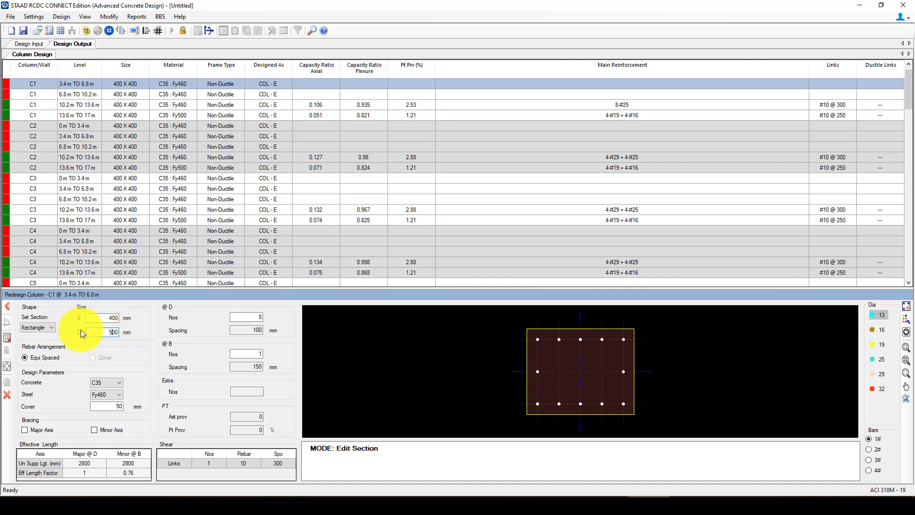
left_click(8, 365)
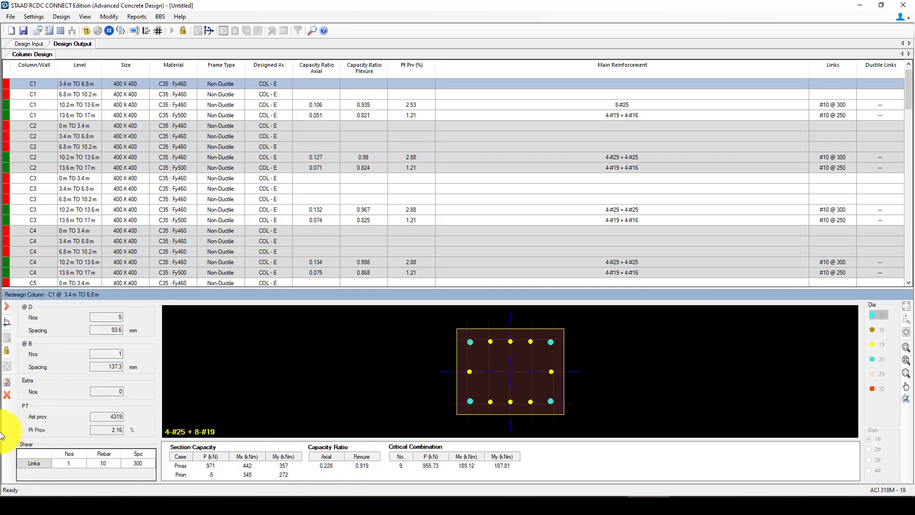
left_click(9, 383)
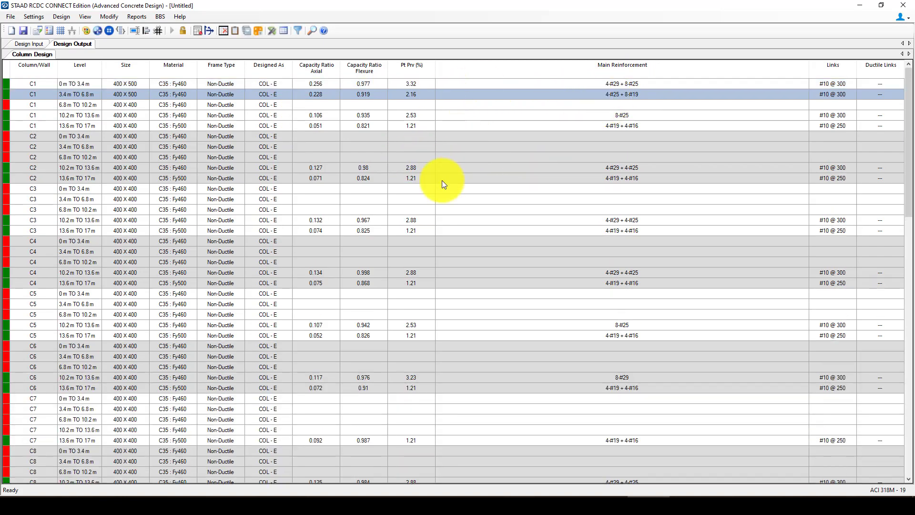
- Review the design results of all columns for failed levels and compare the sizes of column C1's two lowest levels
scroll(50, 267, "down", 10)
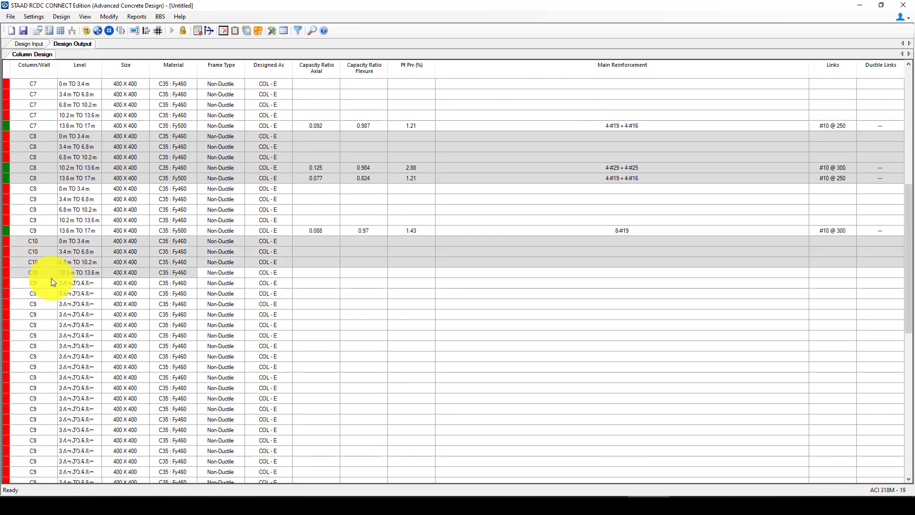
scroll(86, 329, "down", 12)
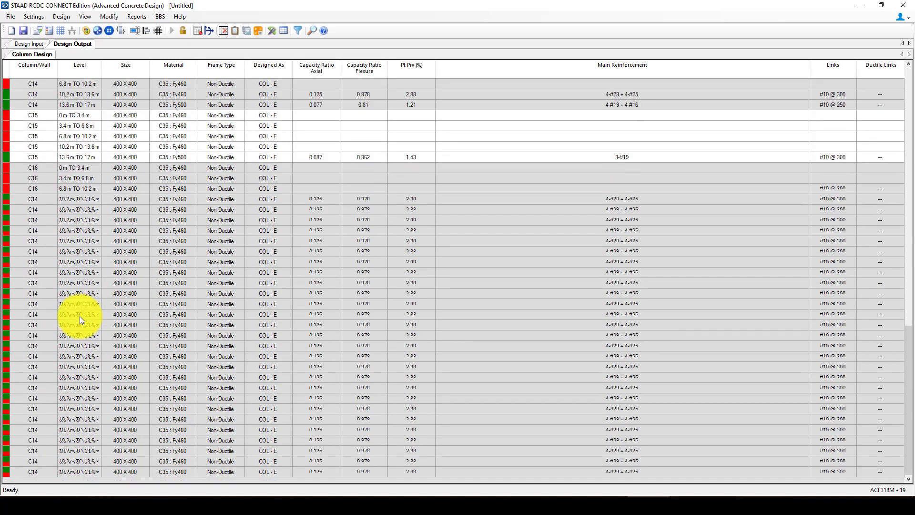
scroll(179, 370, "up", 4)
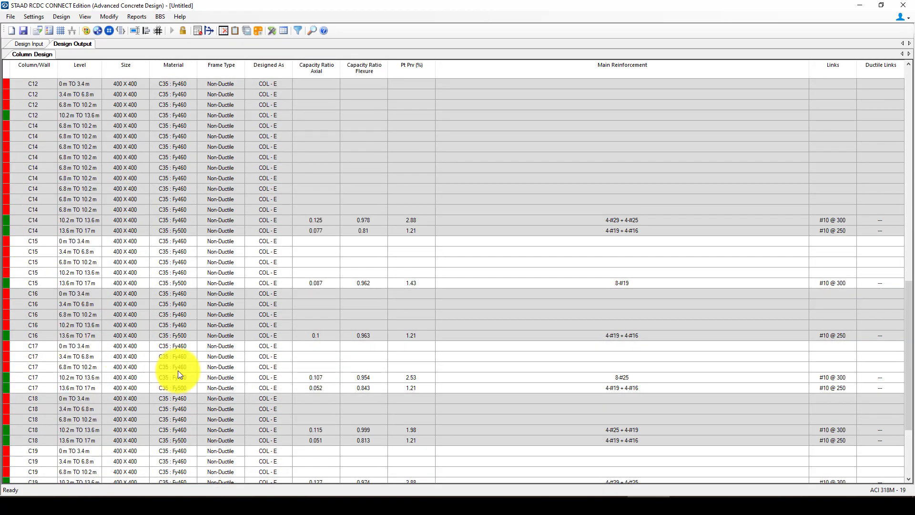
scroll(310, 343, "up", 5)
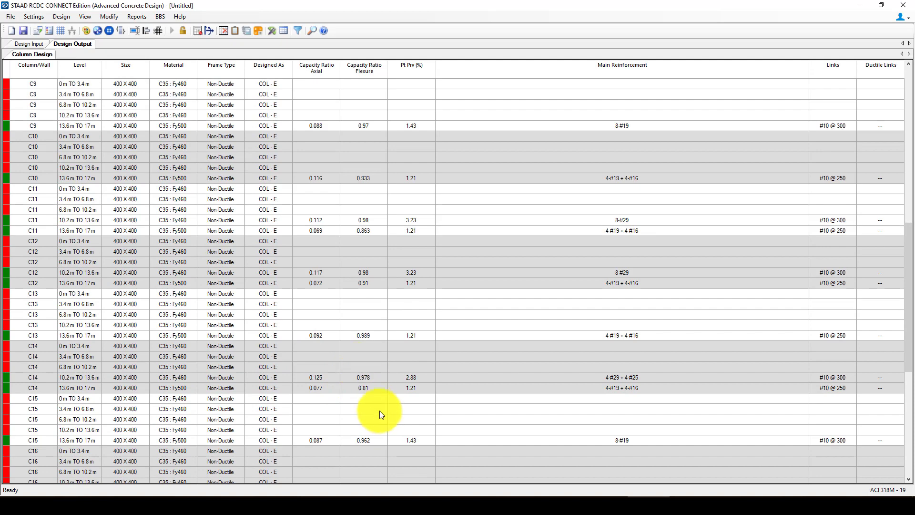
mouse_move(639, 496)
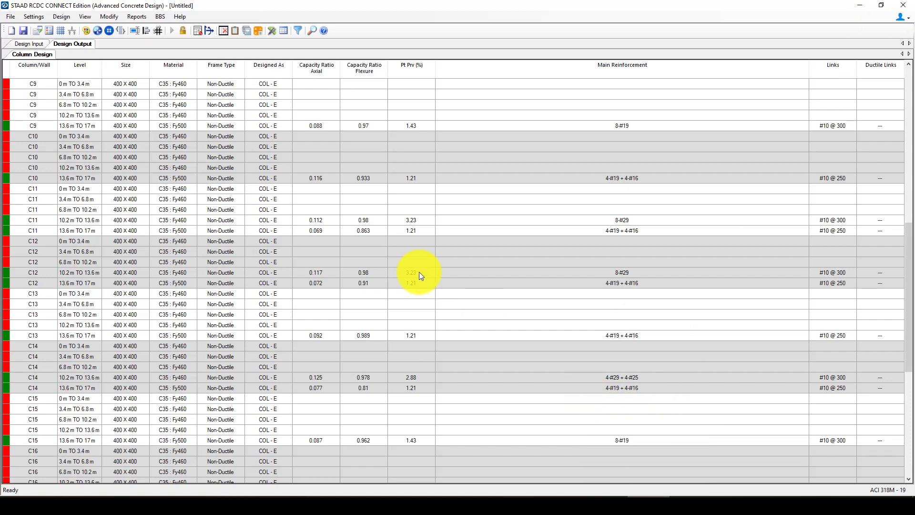
scroll(176, 249, "up", 13)
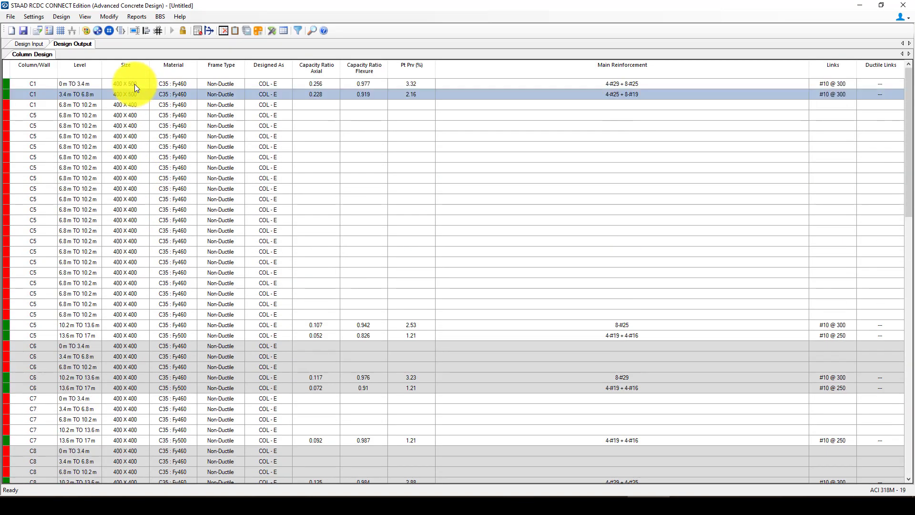
left_click(141, 84)
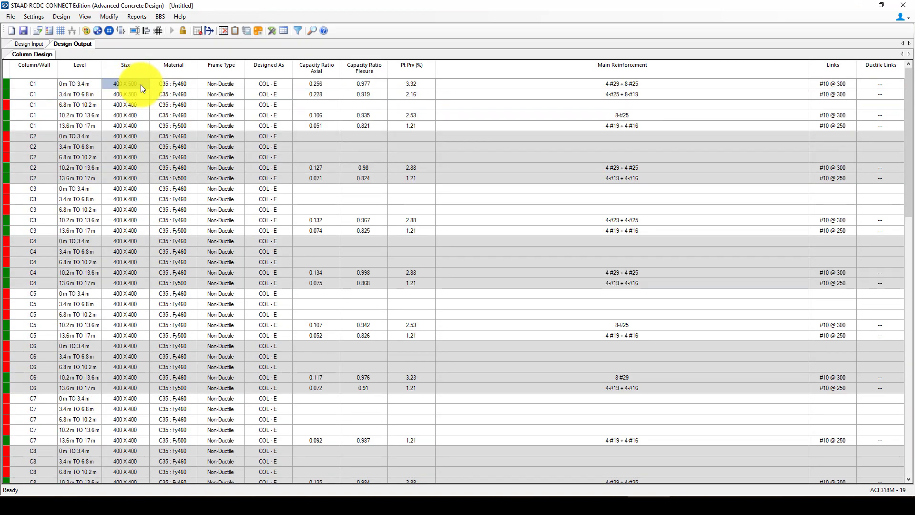
left_click(116, 95)
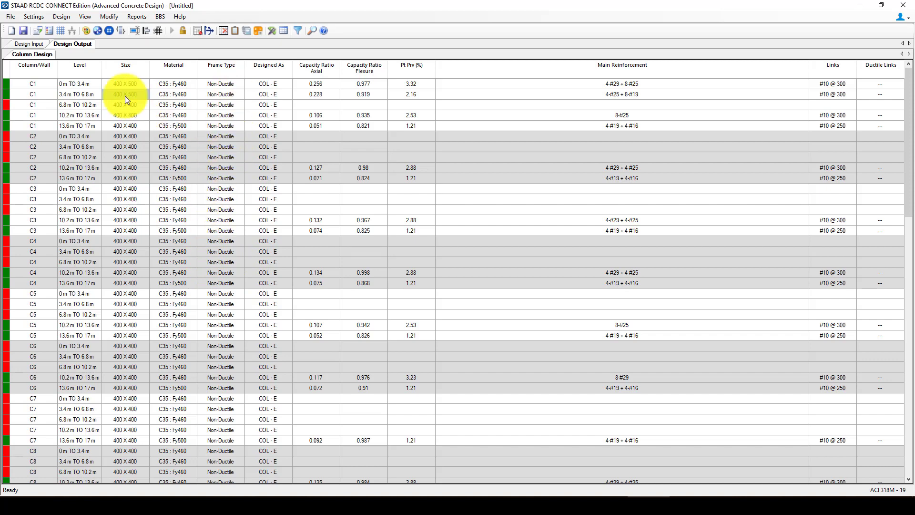
scroll(128, 293, "down", 3)
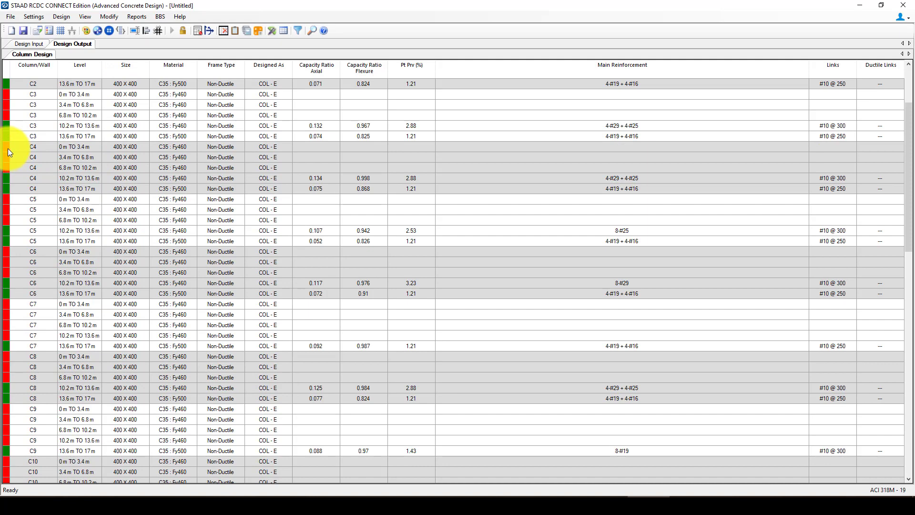
scroll(116, 228, "up", 3)
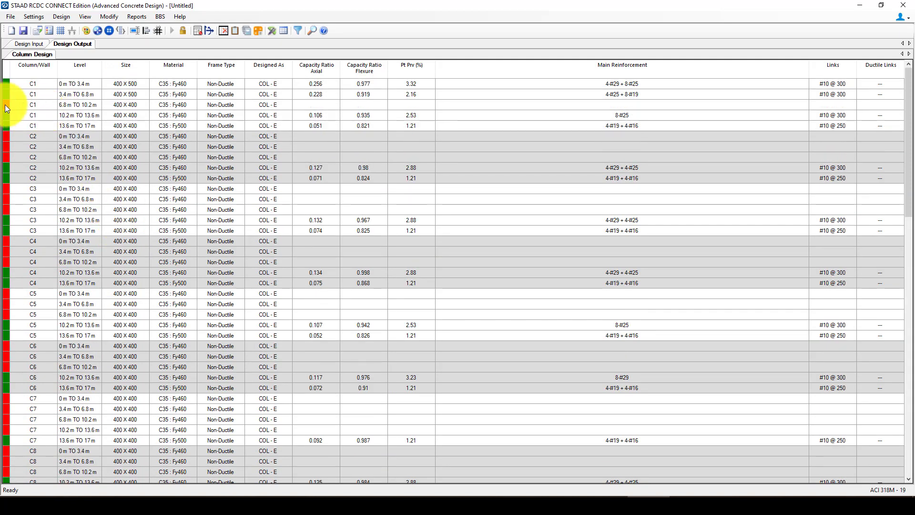
- Redesign column C1 between 6.8 m and 10.2 m with depth D set to 500 mm and accept the section
right_click(35, 104)
left_click(66, 137)
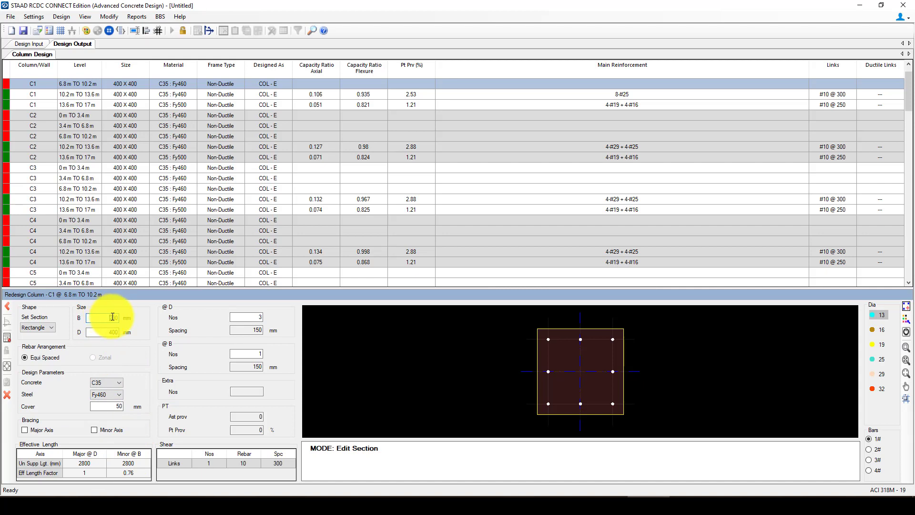
left_click_drag(112, 331, 104, 330)
type("5")
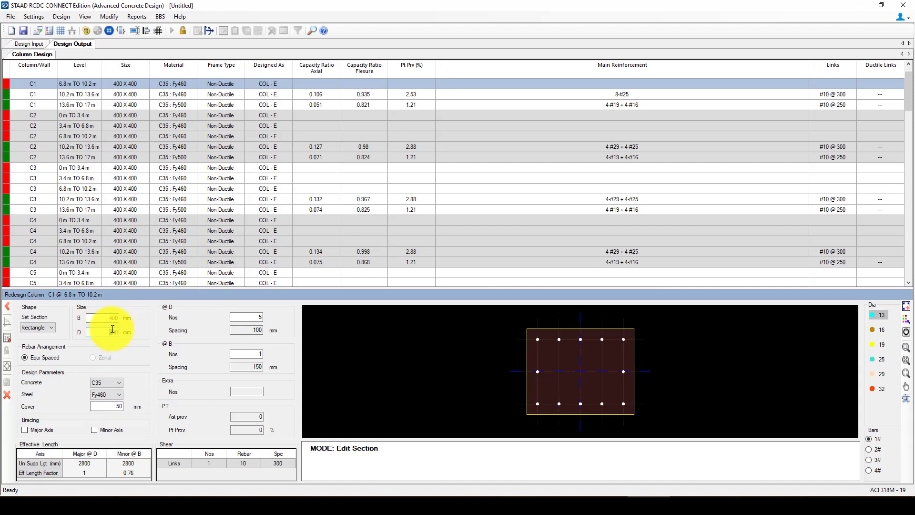
left_click(7, 337)
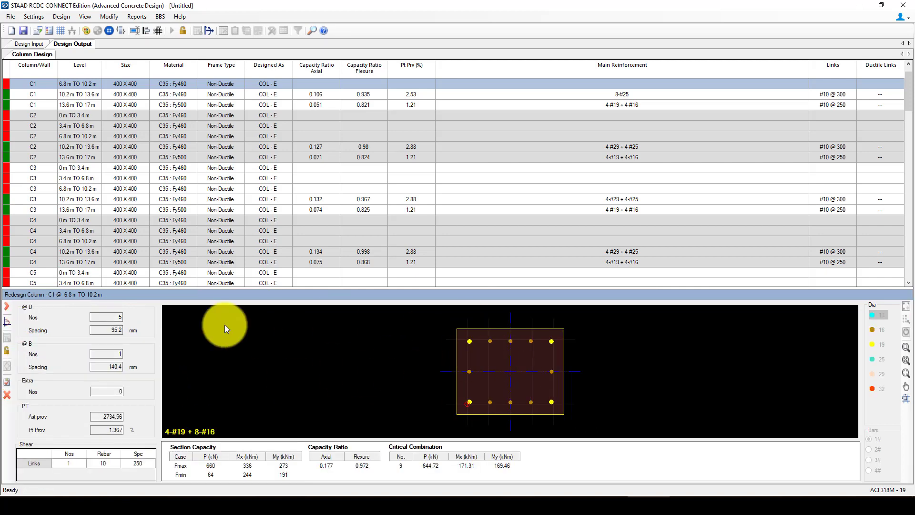
left_click(7, 381)
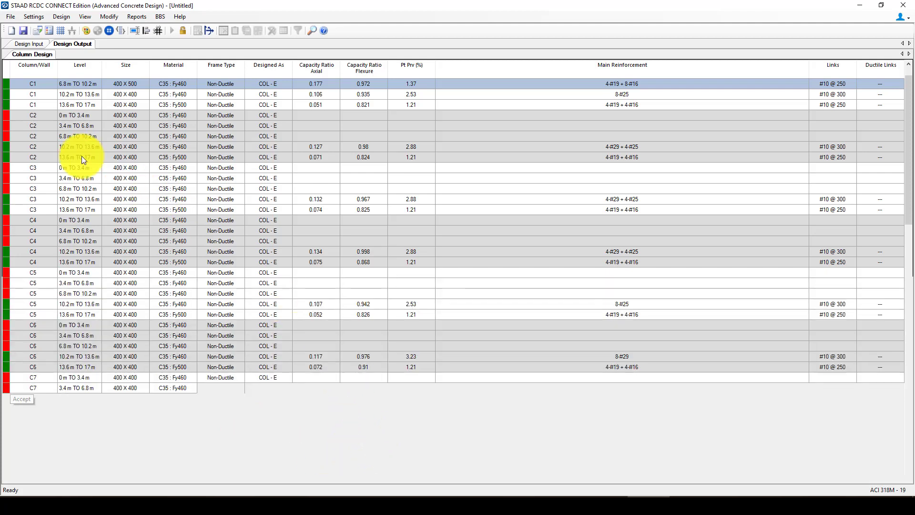
scroll(36, 136, "up", 1)
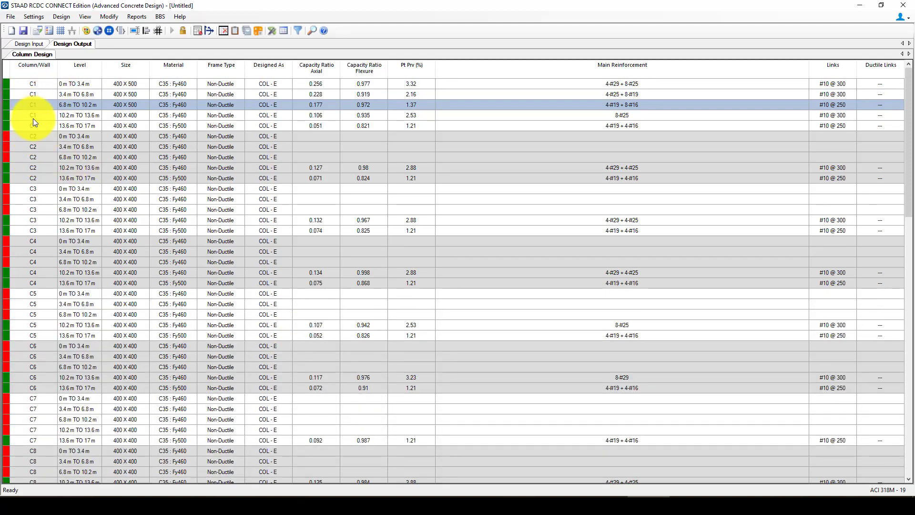
left_click(30, 125)
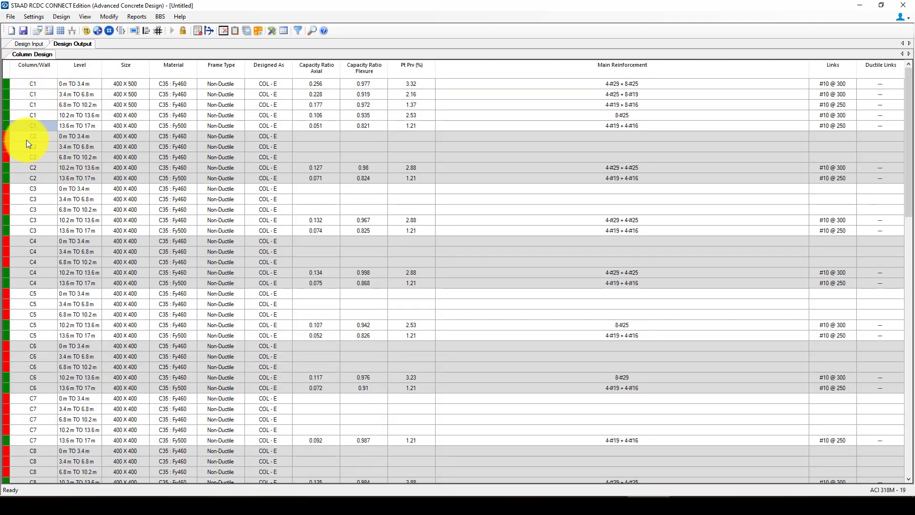
- Redesign column C2 between 0 m and 3.4 m with B and D both set to 450 mm and accept the section
left_click(7, 136)
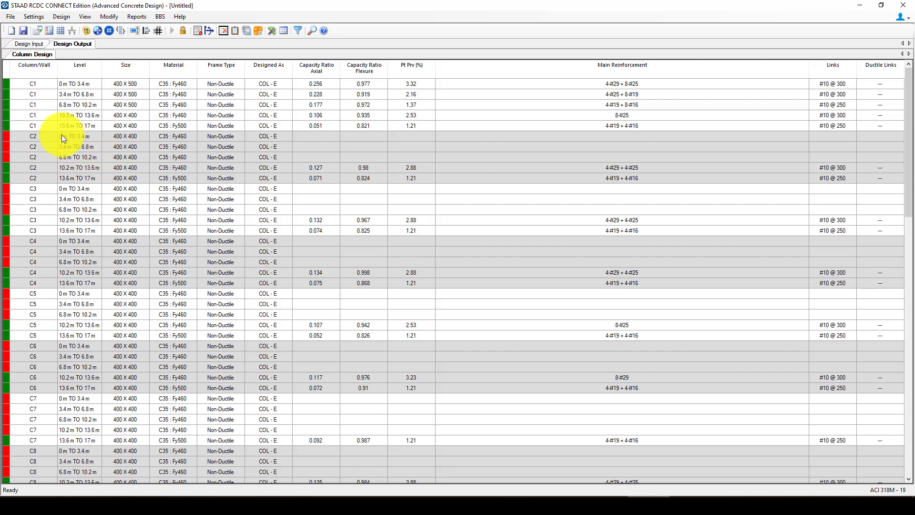
right_click(43, 135)
left_click(71, 173)
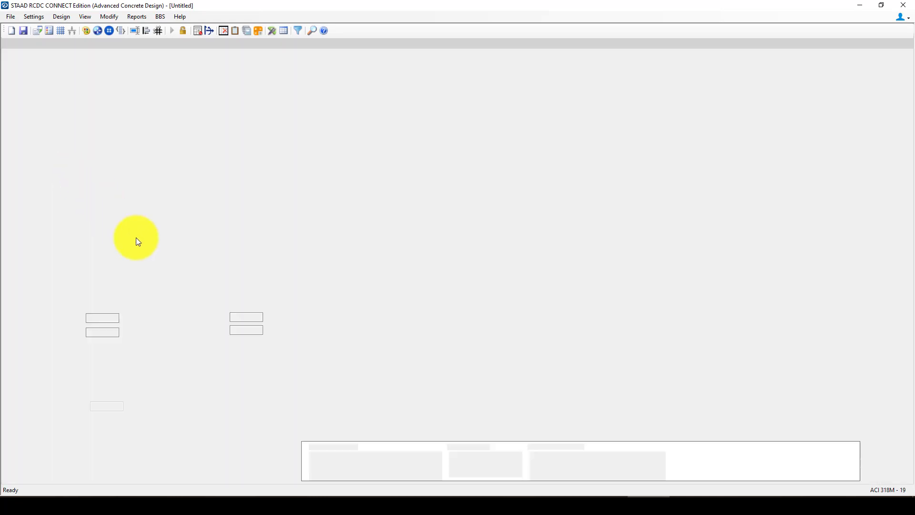
left_click(113, 317)
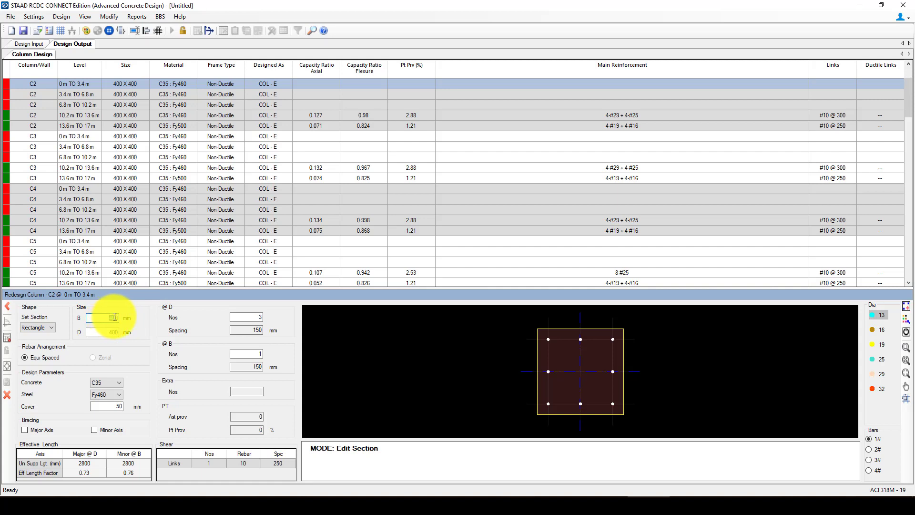
type("5")
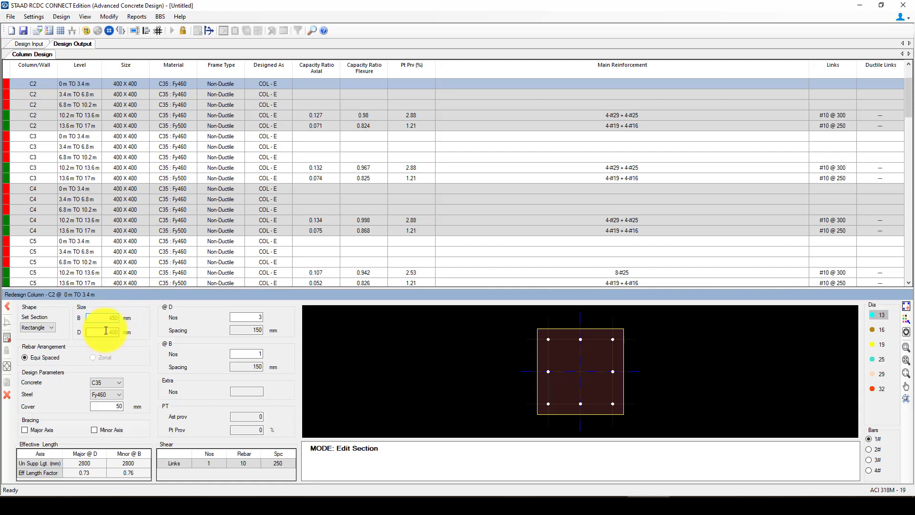
left_click(113, 331)
left_click_drag(116, 331, 114, 317)
type("5")
type("5")
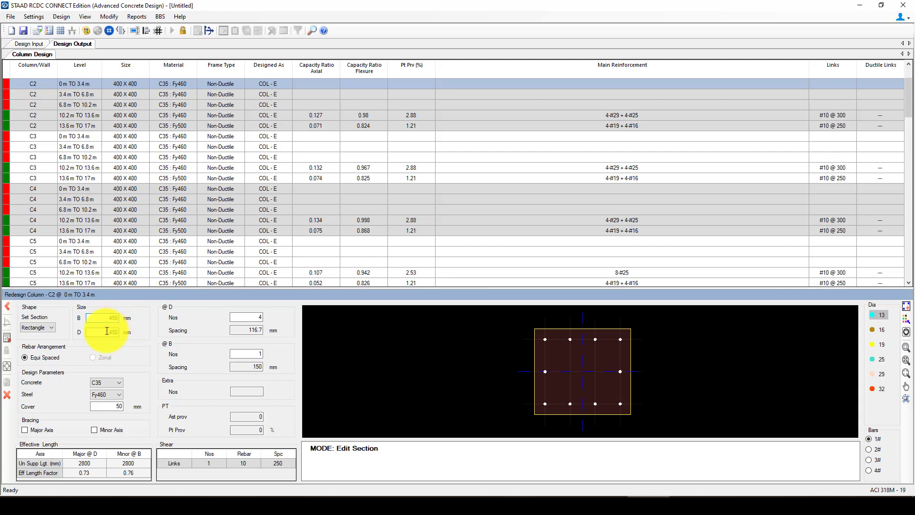
left_click(109, 332)
left_click(9, 338)
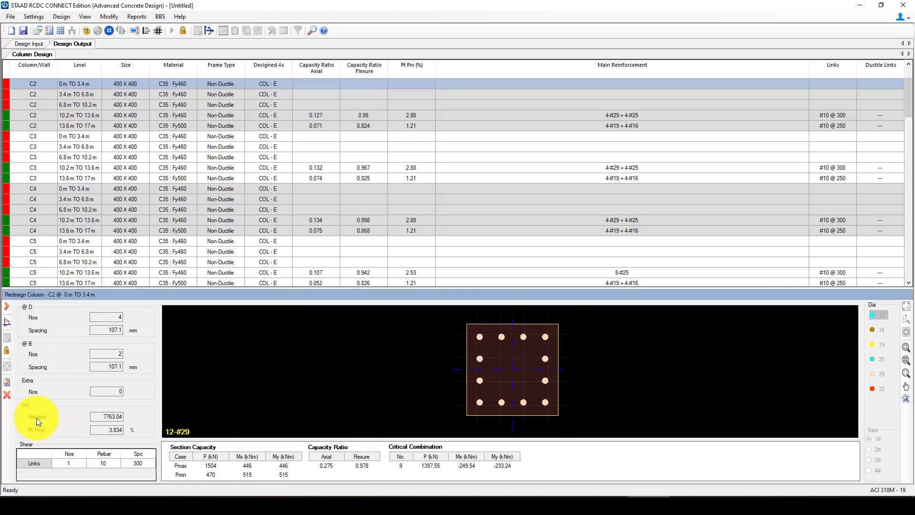
left_click(6, 381)
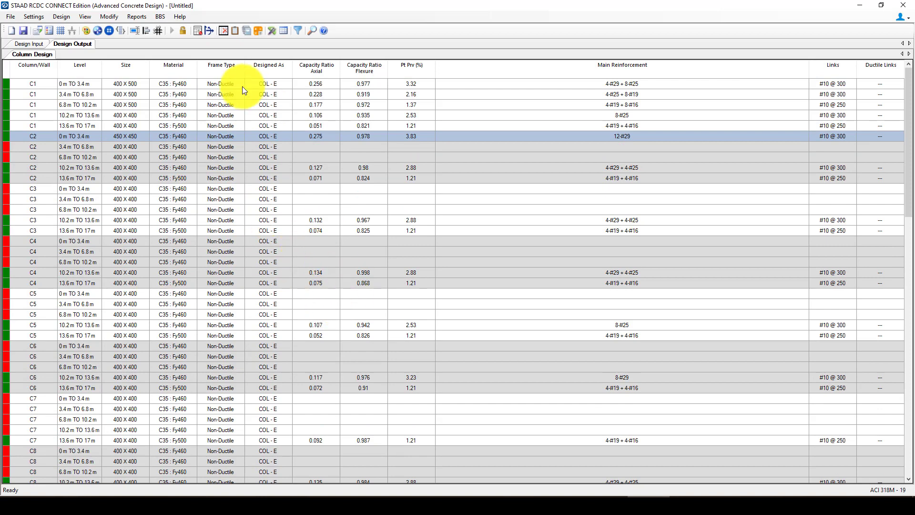
- Look over the remaining failed columns and close the concrete design project, saving its changes
scroll(351, 280, "down", 9)
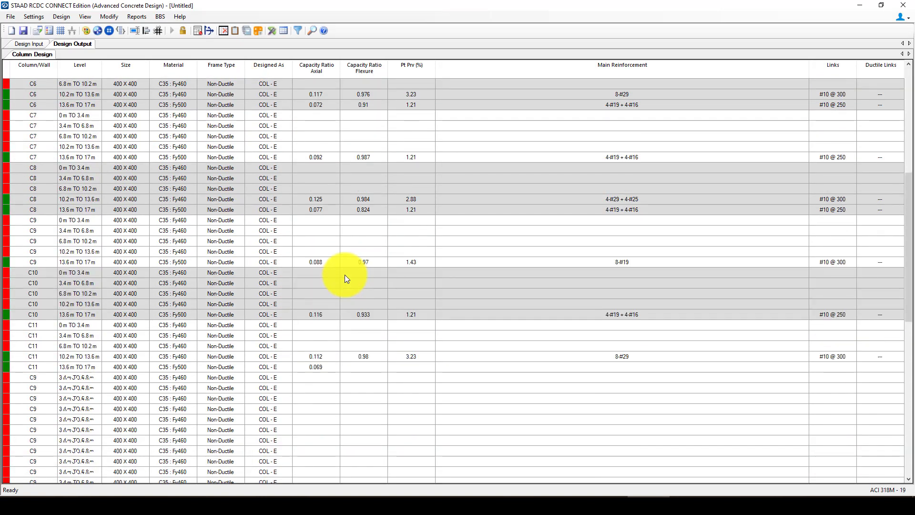
scroll(345, 275, "down", 8)
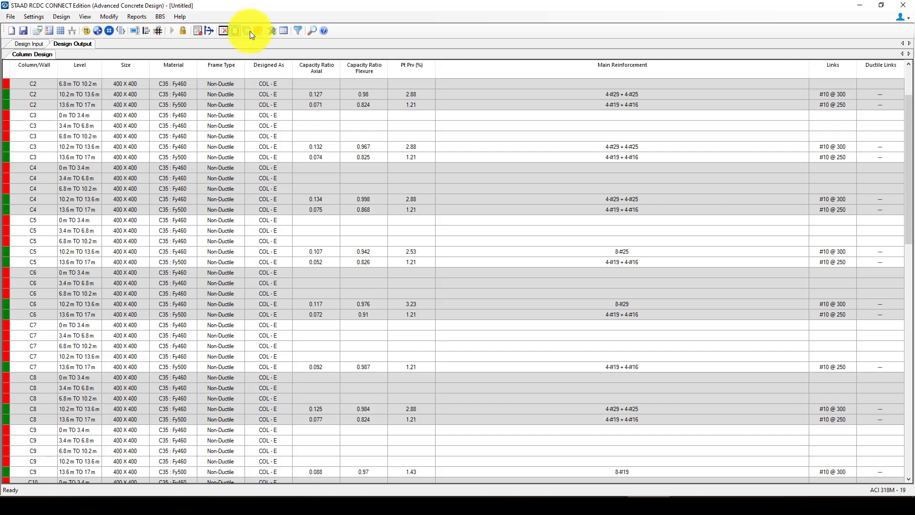
left_click(903, 6)
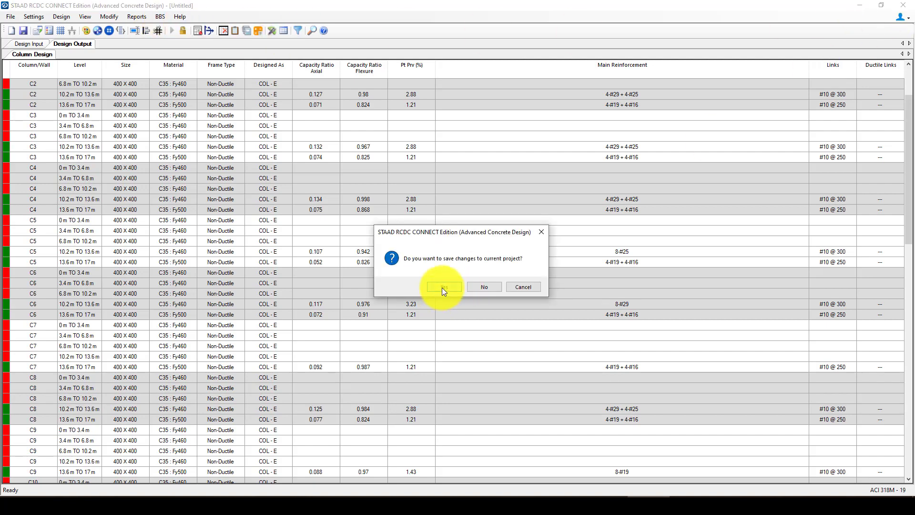
left_click(442, 287)
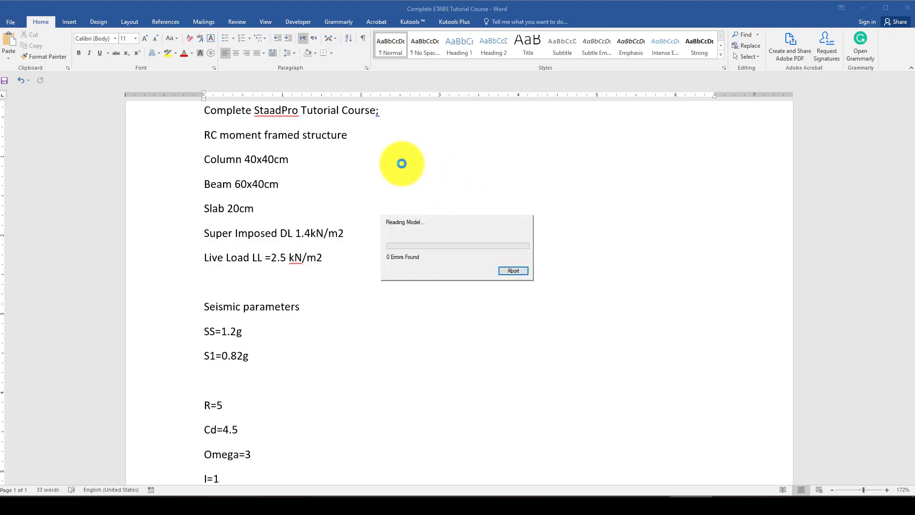
- In the STAAD.Pro model, define a rectangular concrete section with YD and ZD both set to 0.5 m
mouse_move(659, 472)
left_click(675, 456)
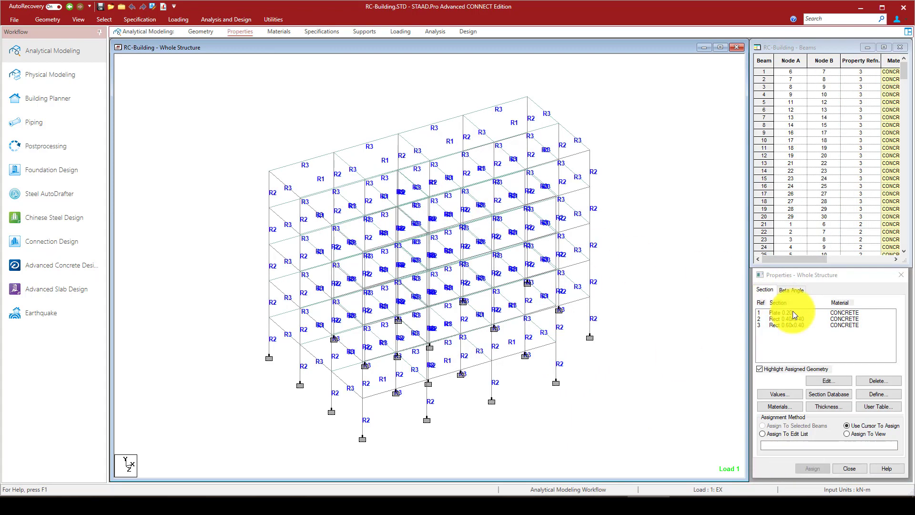
left_click(788, 319)
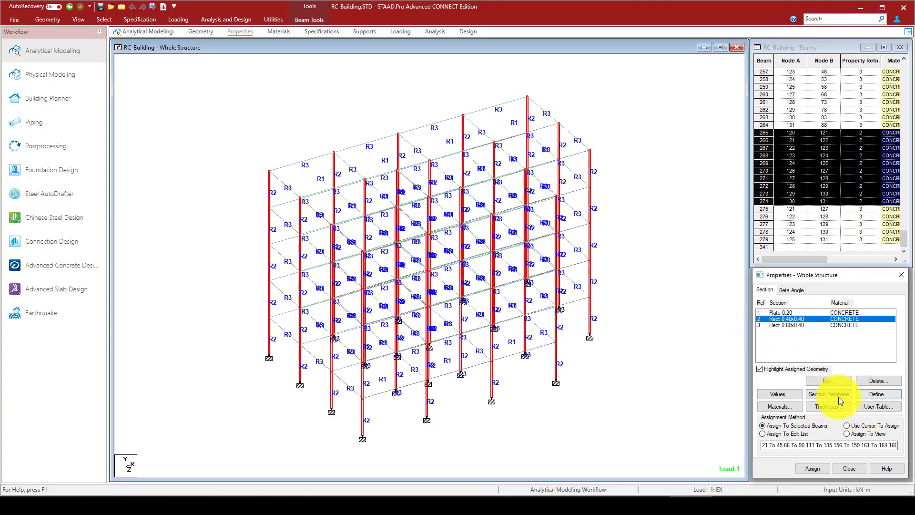
left_click(875, 394)
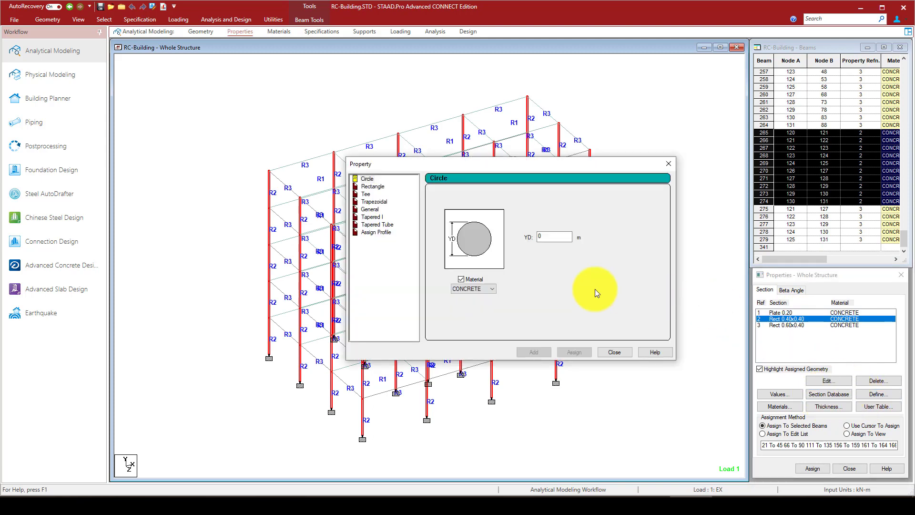
left_click(373, 187)
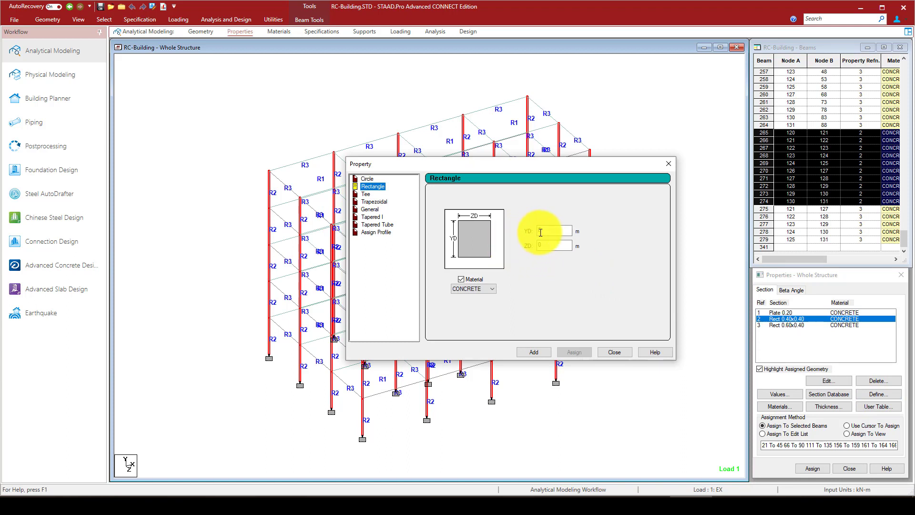
left_click(537, 232)
type("0.")
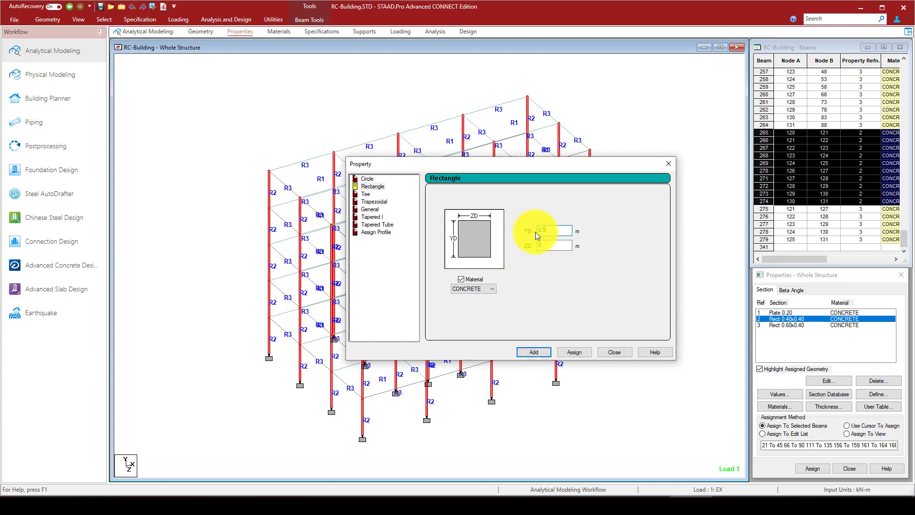
type("5")
left_click(537, 246)
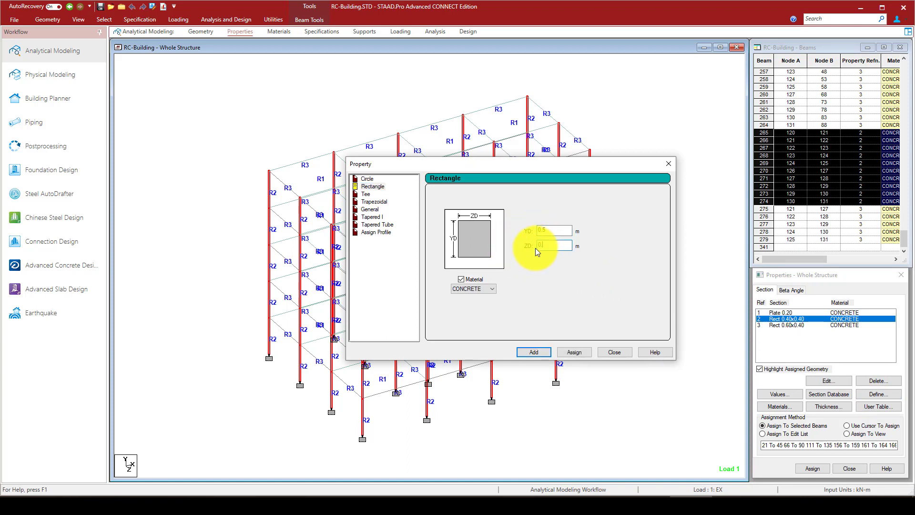
left_click(534, 352)
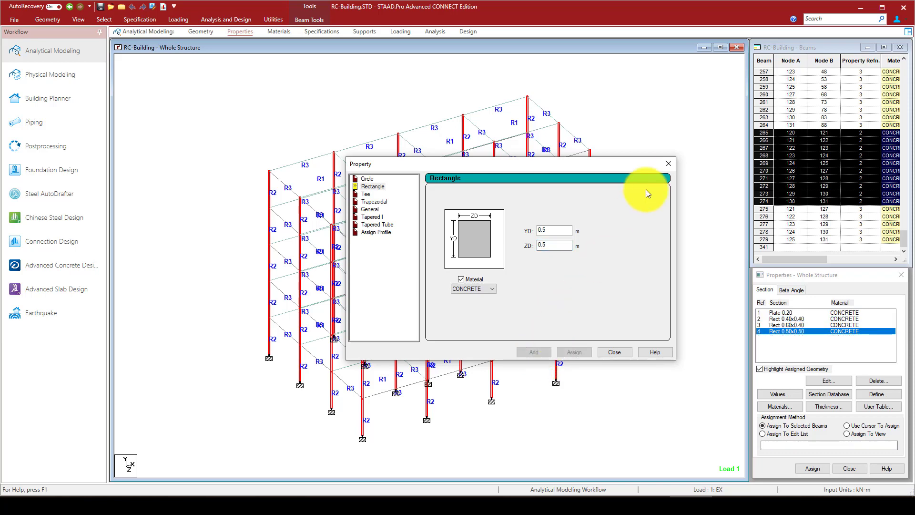
left_click(667, 164)
- Change the columns' 0.40x0.40 rectangular section to YD 0.5 m and ZD 0.5 m, agreeing to delete the result files
left_click(791, 318)
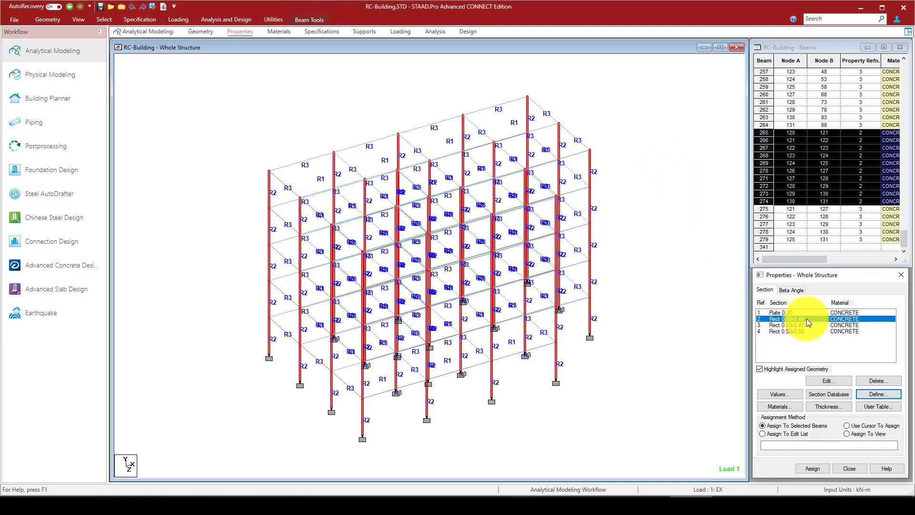
left_click(830, 382)
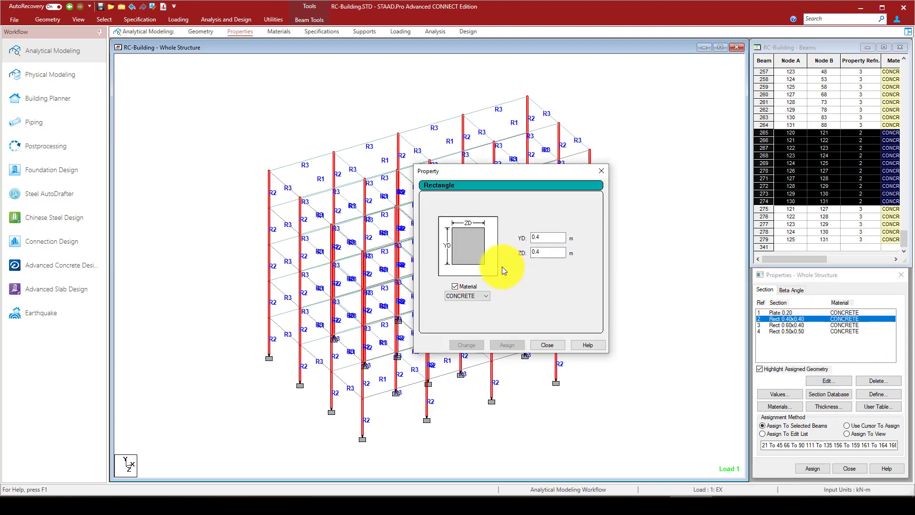
left_click(538, 237)
key("BackSpace")
type("5")
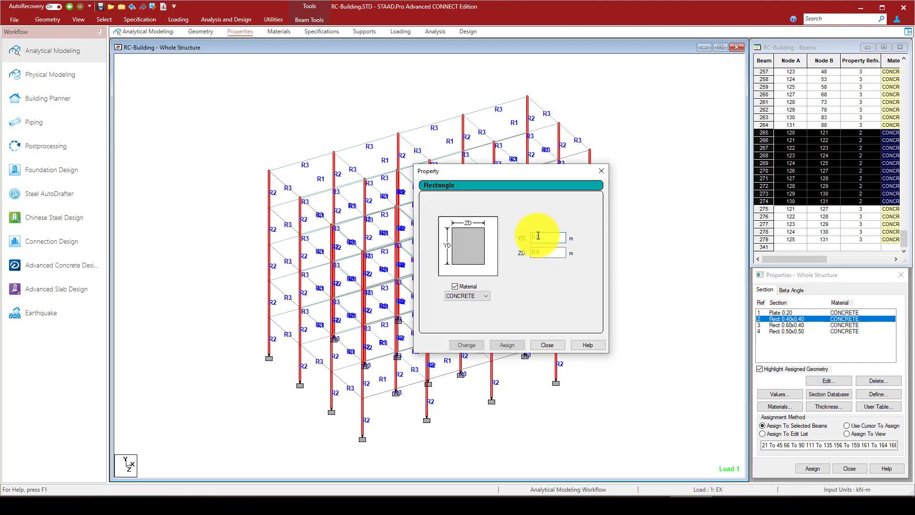
left_click(537, 253)
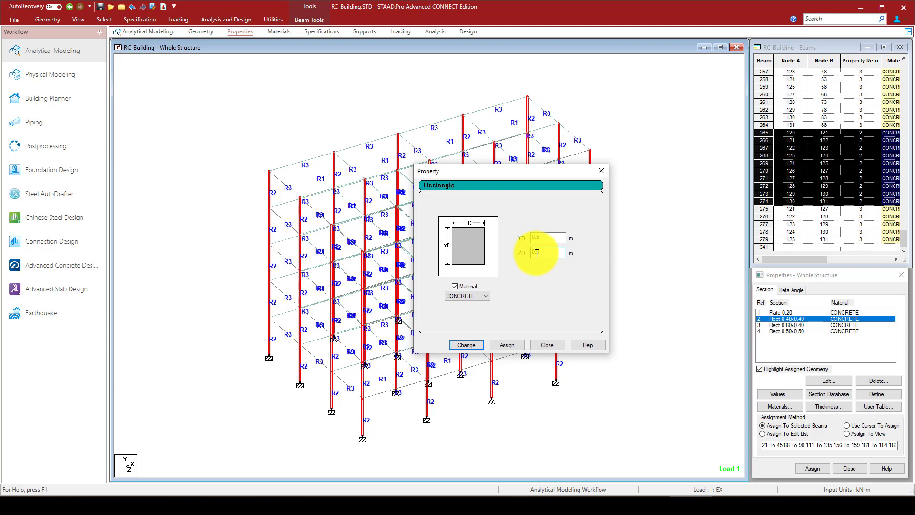
left_click(476, 348)
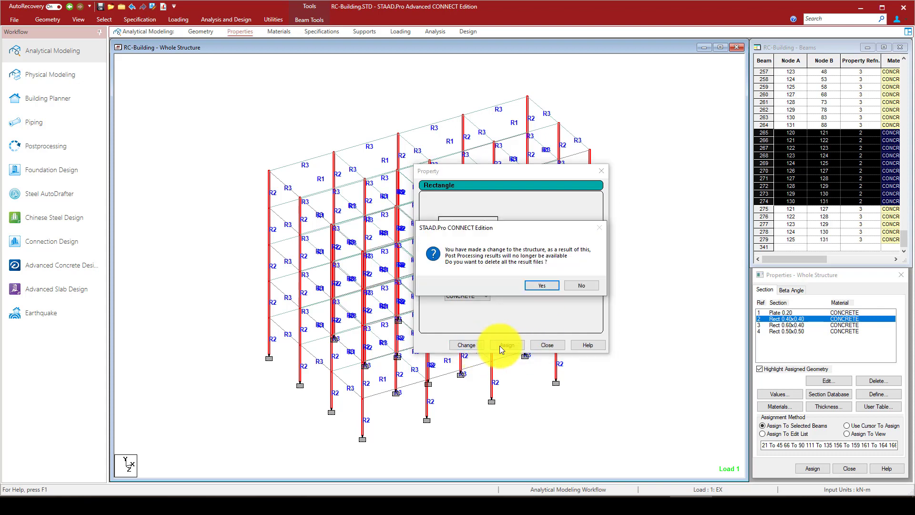
left_click(536, 285)
left_click(601, 171)
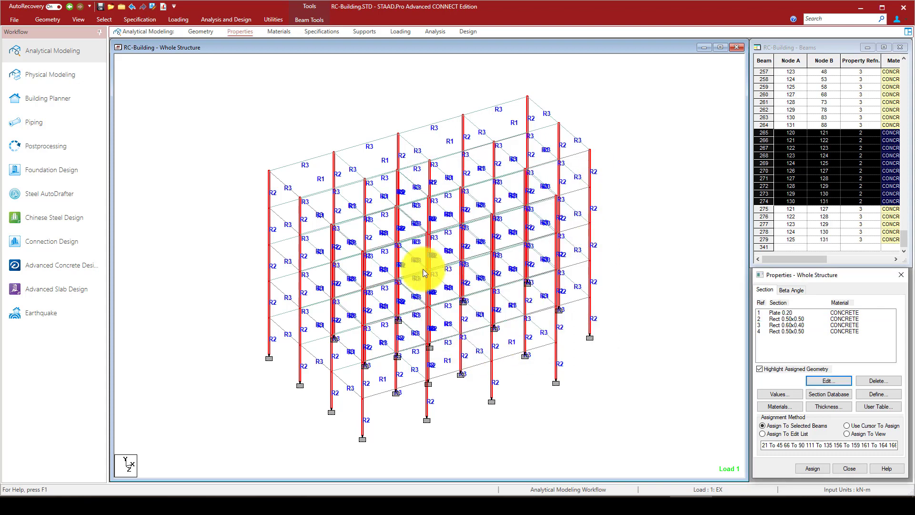
left_click(616, 195)
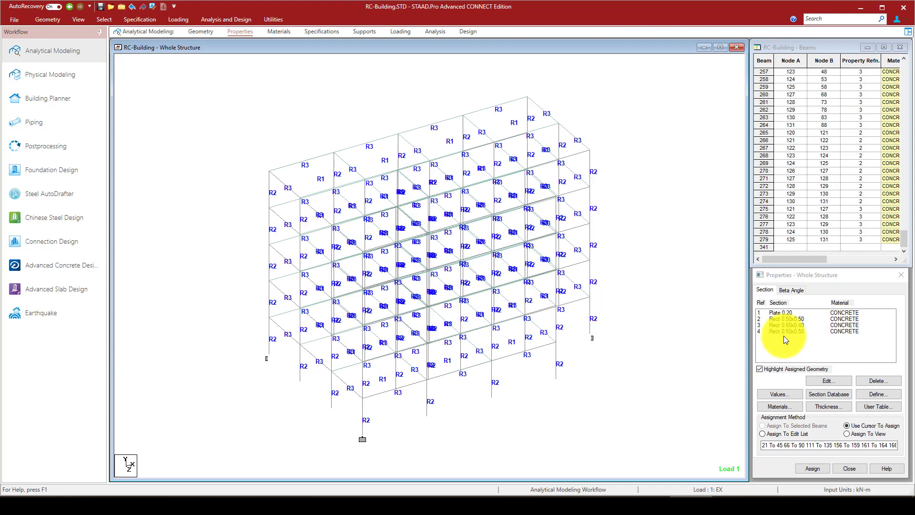
- Run the analysis of the updated building model and close the analysis window
left_click(221, 20)
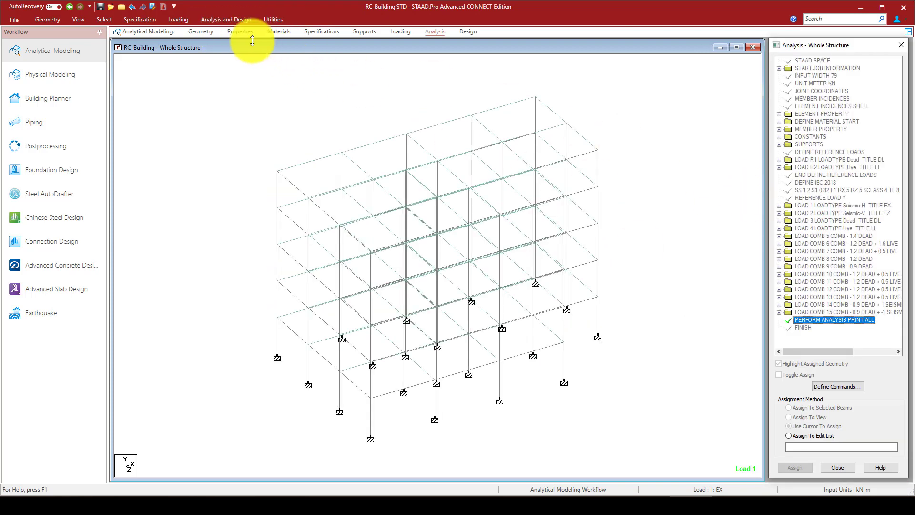
left_click(221, 19)
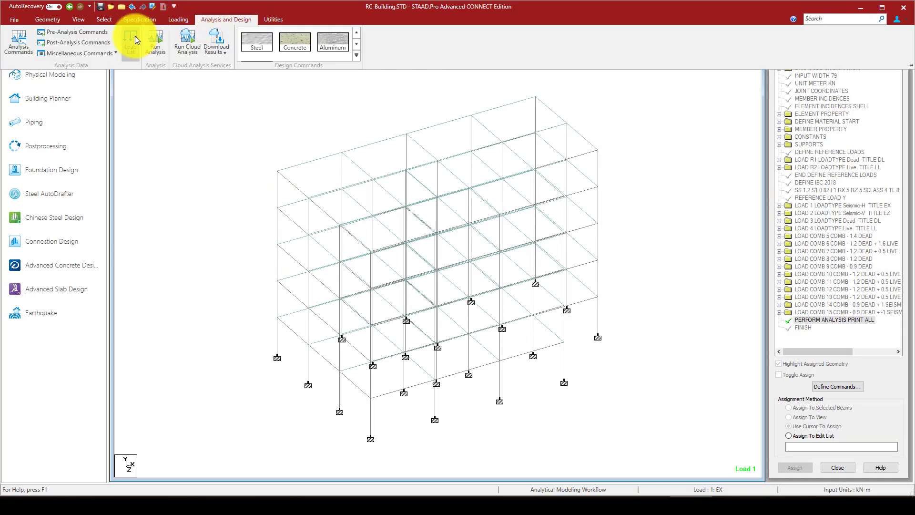
left_click(156, 42)
left_click(453, 278)
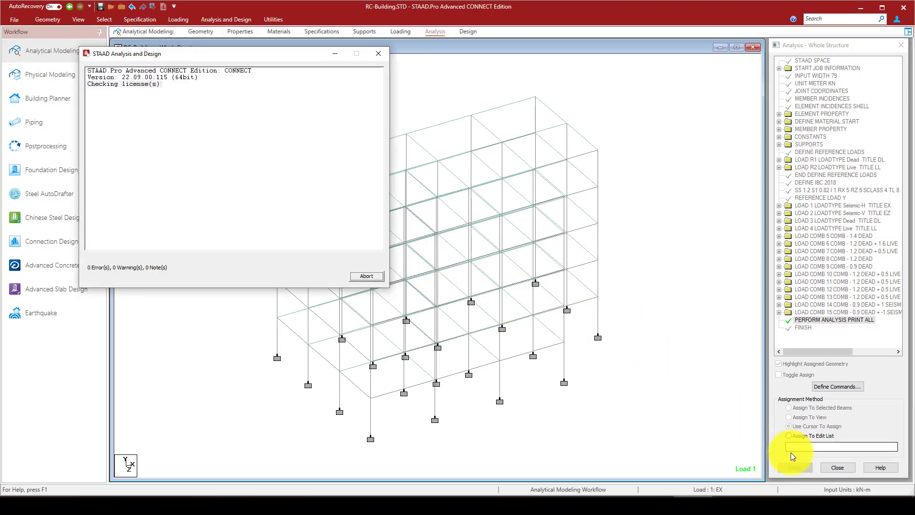
left_click(367, 277)
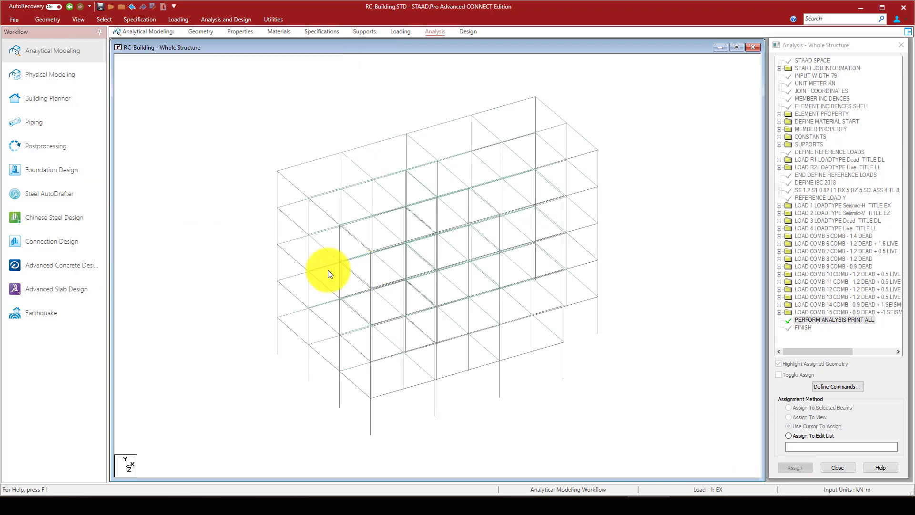
- Start a new project in STAAD RCDC named cOLUMN, with KSSE as both client and engineer
left_click(70, 265)
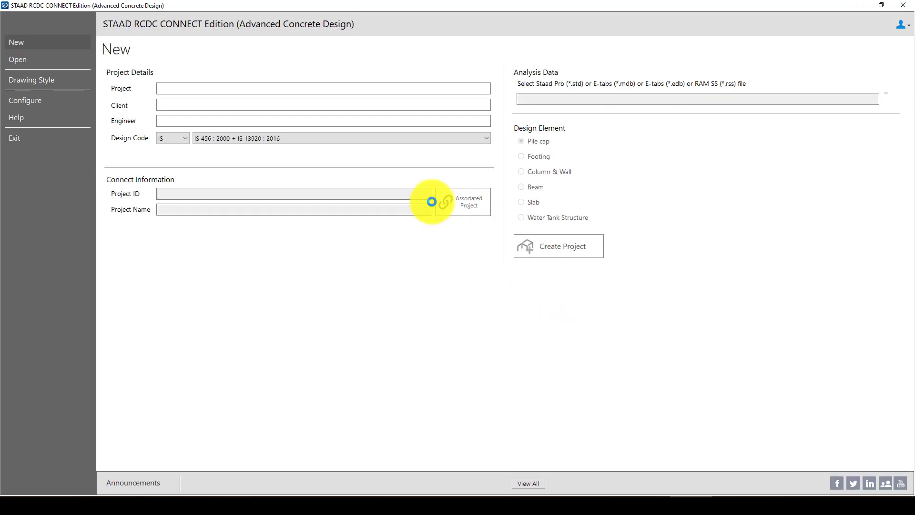
double_click(181, 90)
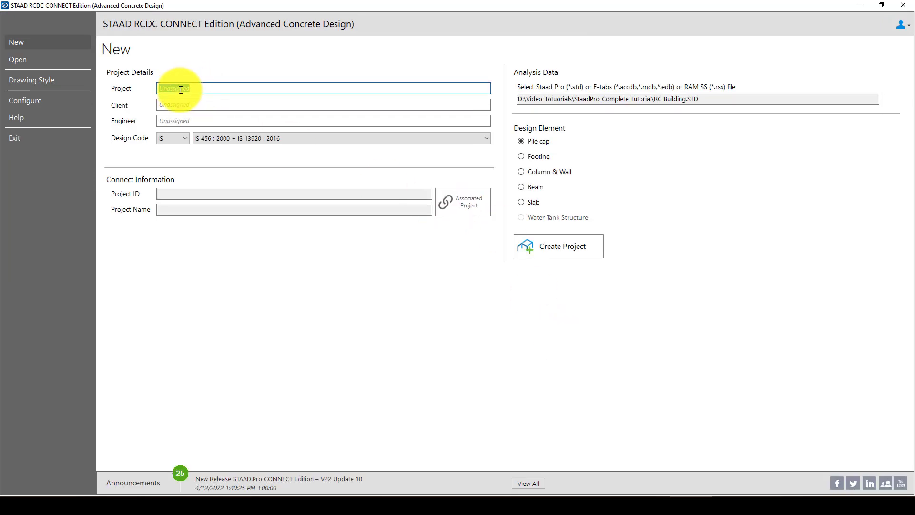
type("cOLUMN")
double_click(214, 104)
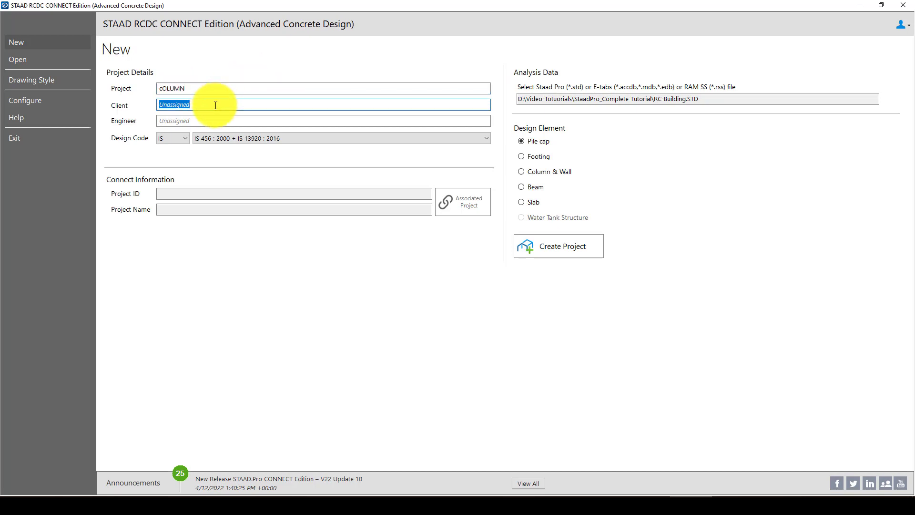
type("KODE")
left_click_drag(180, 107, 165, 110)
type("SSE")
double_click(203, 121)
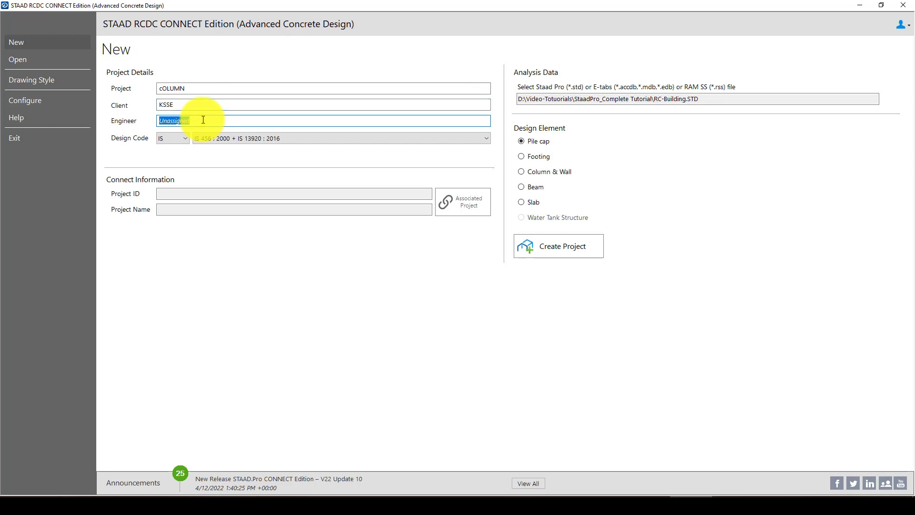
type("KSSE")
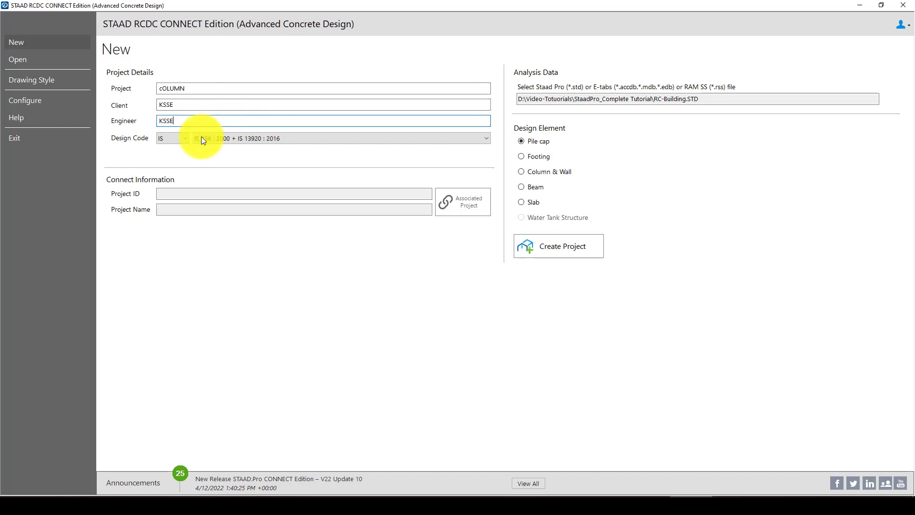
- Set the new project's design code to ACI 318M - 19
left_click(175, 139)
left_click(167, 164)
left_click(210, 142)
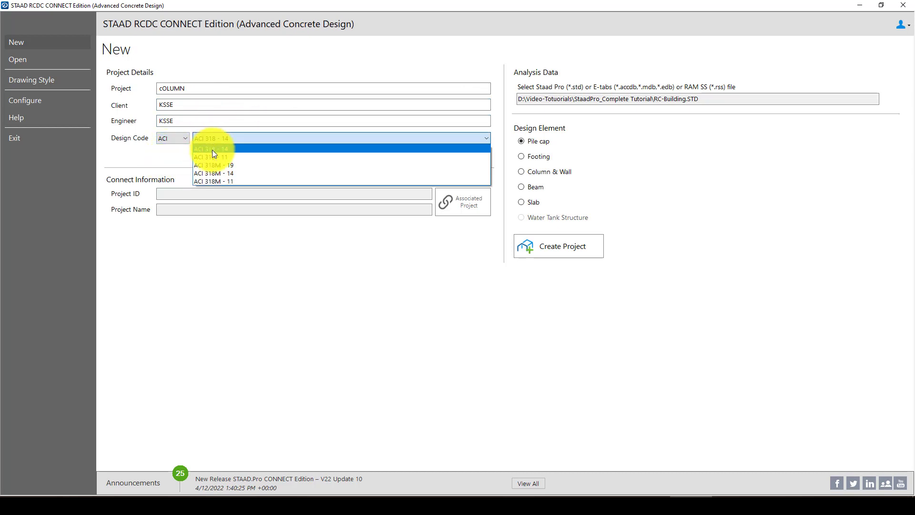
left_click(216, 165)
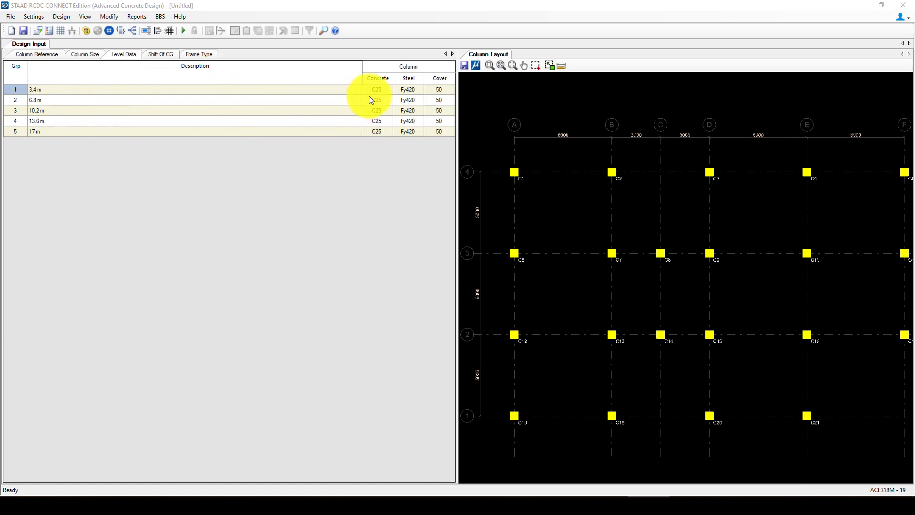
- Set the column concrete grade to C35 for all five levels from 3.4 m to 17 m
left_click(385, 90)
left_click(385, 90)
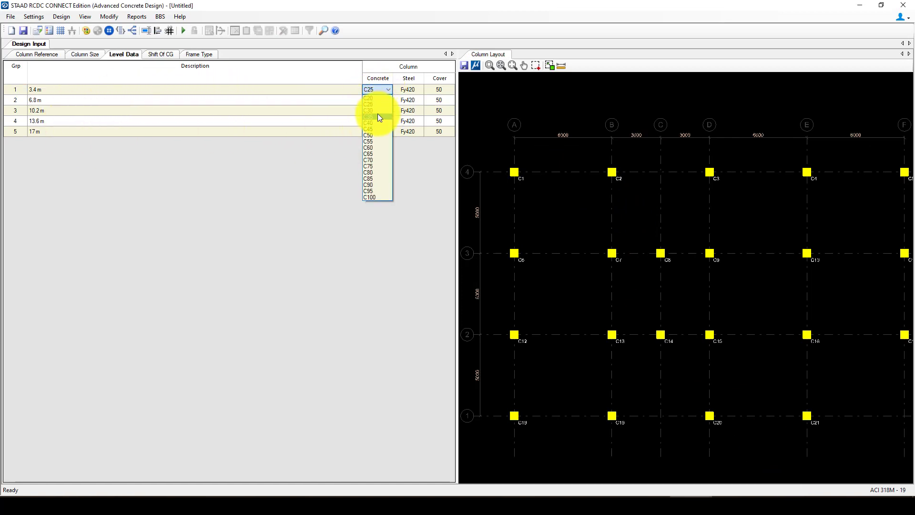
left_click(378, 116)
left_click(384, 100)
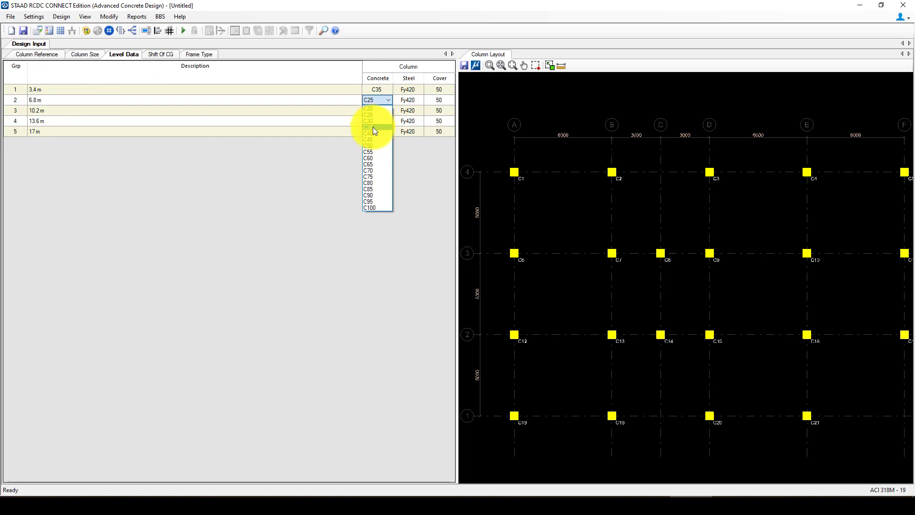
left_click(373, 127)
left_click(383, 113)
left_click(375, 138)
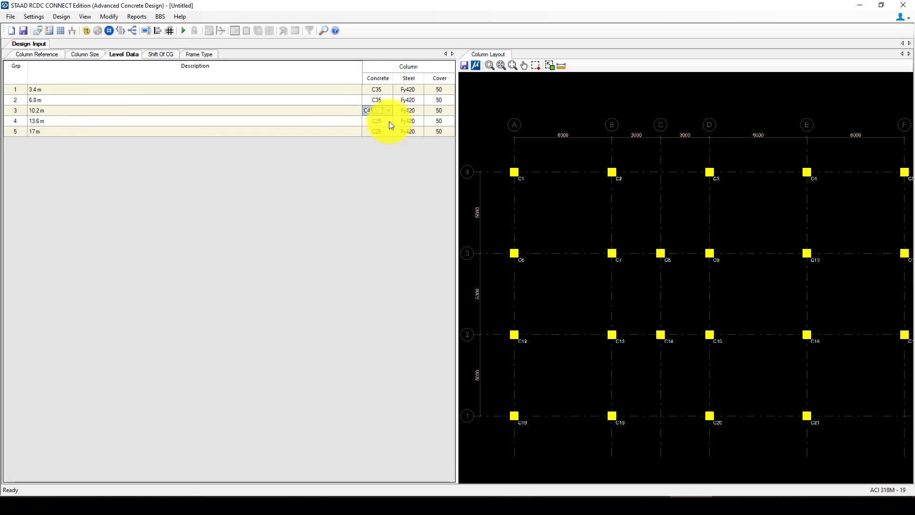
left_click(390, 121)
left_click(375, 136)
left_click(387, 122)
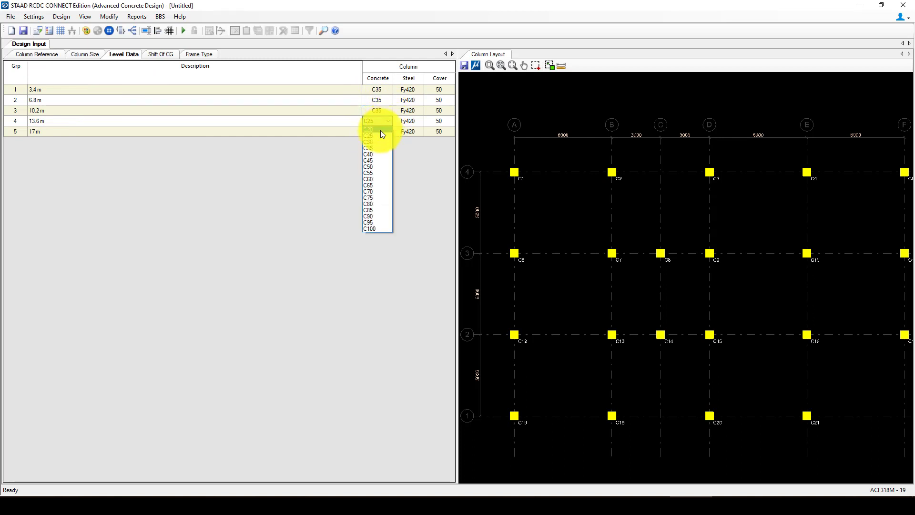
left_click(377, 147)
left_click(388, 131)
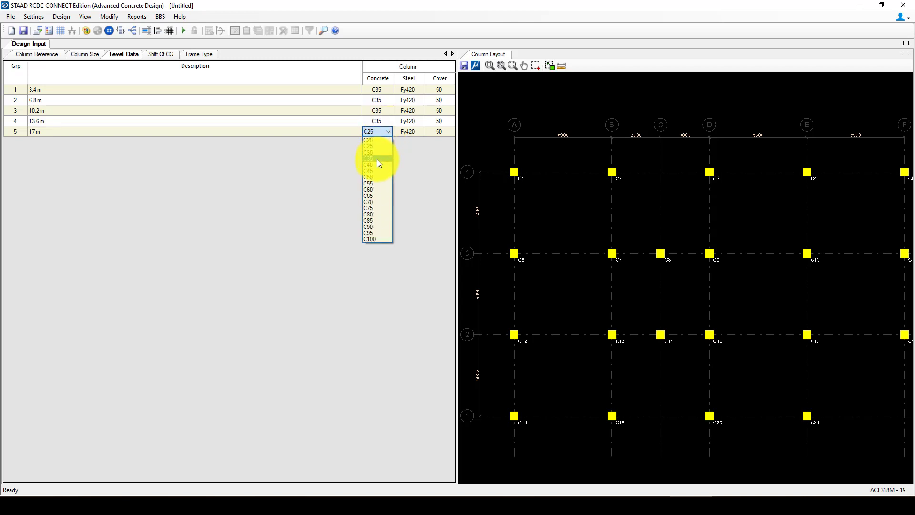
left_click(376, 160)
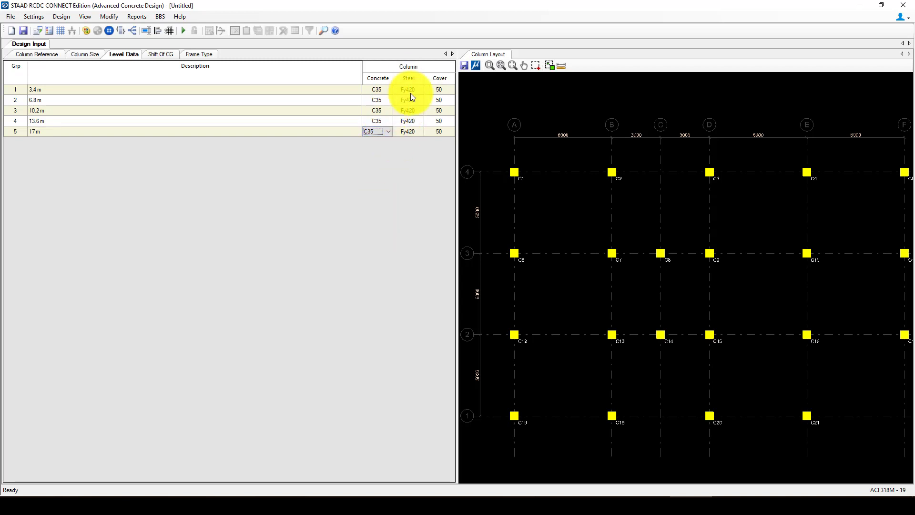
- Enable intermediate ductile design in the design settings and set the response modification coefficient to 5
left_click(62, 16)
left_click(42, 20)
left_click(42, 20)
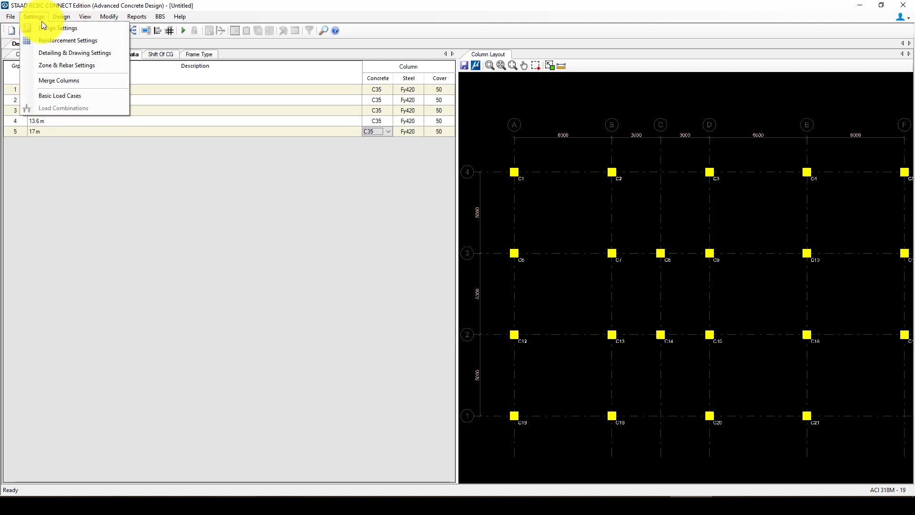
left_click(73, 33)
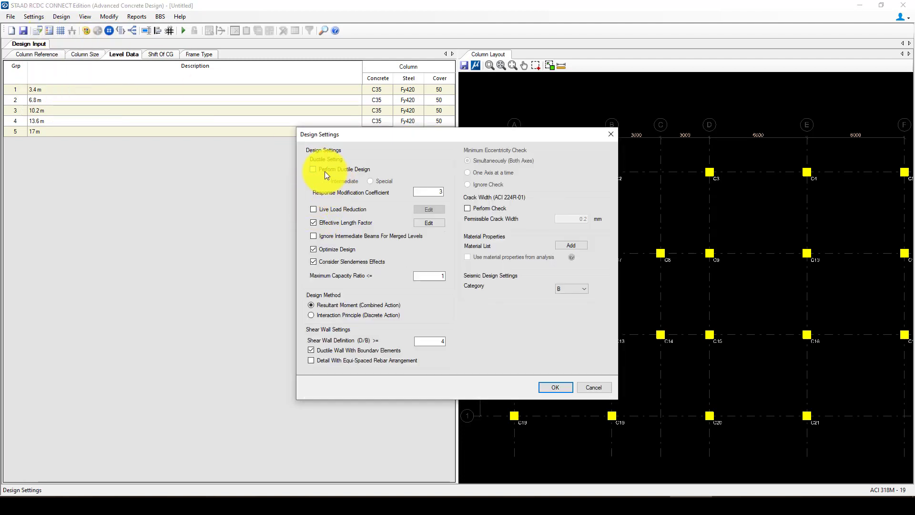
left_click(324, 171)
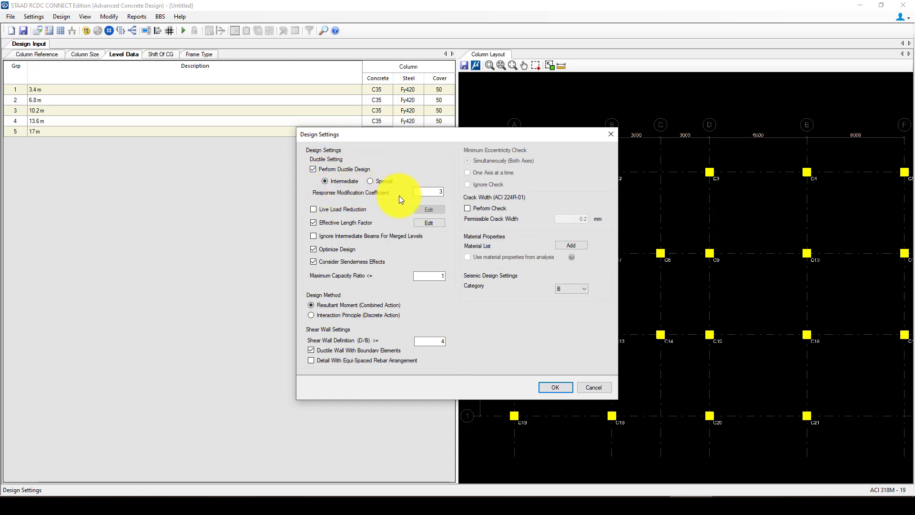
double_click(444, 192)
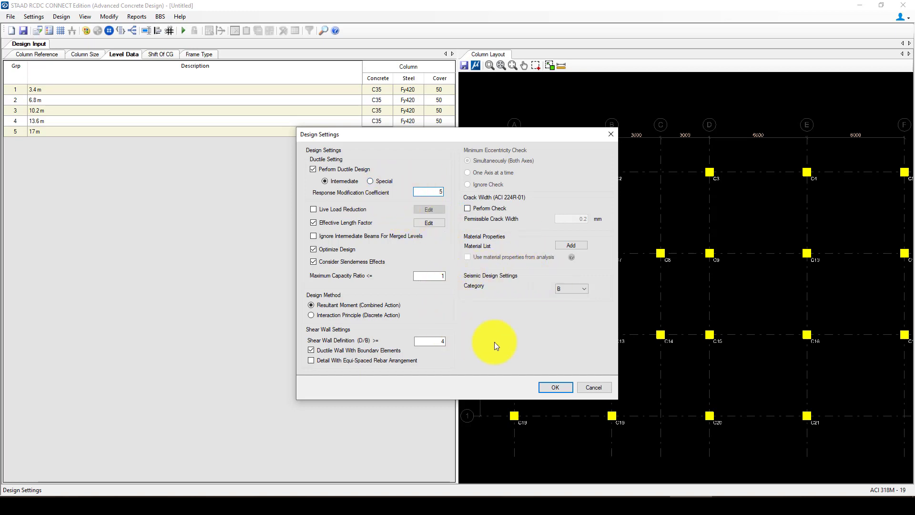
- Check the seismic design category limits in the ASCE 7-10 PDF in Adobe Acrobat, then return to RCDC and accept the settings with category B
left_click(566, 292)
left_click(565, 291)
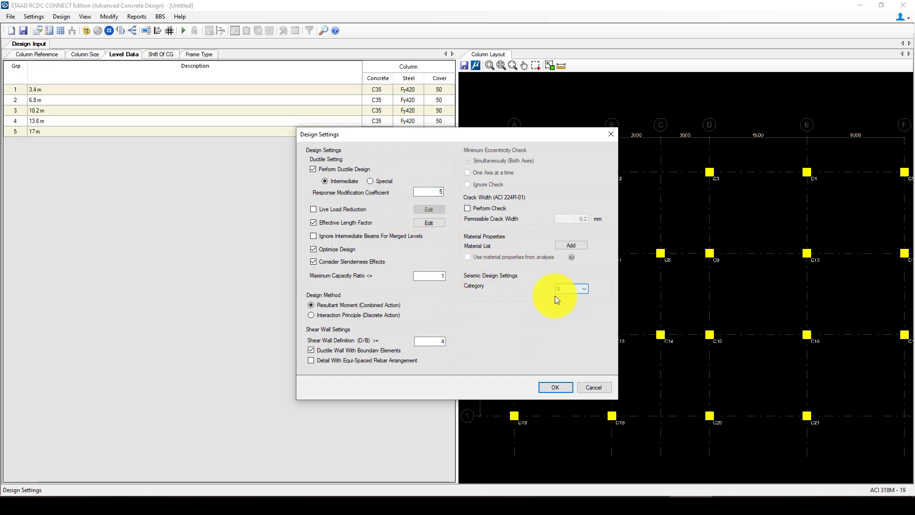
left_click(432, 496)
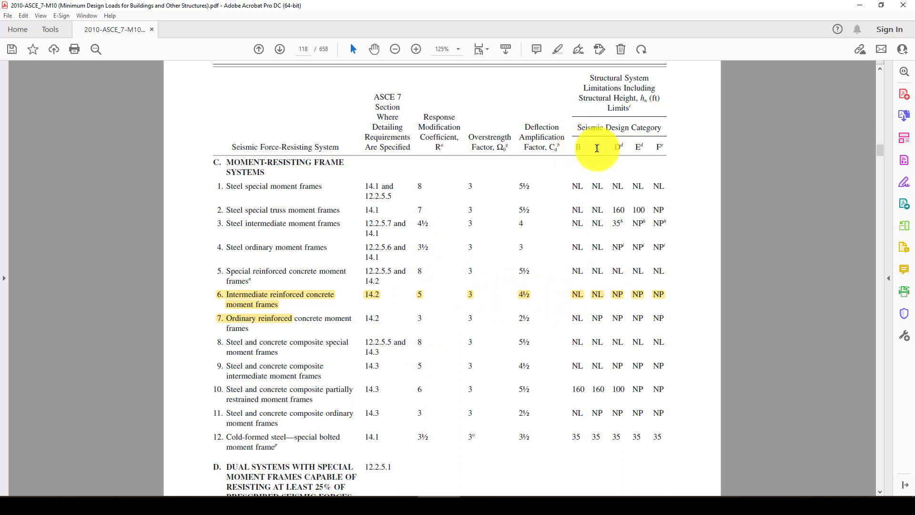
left_click(507, 496)
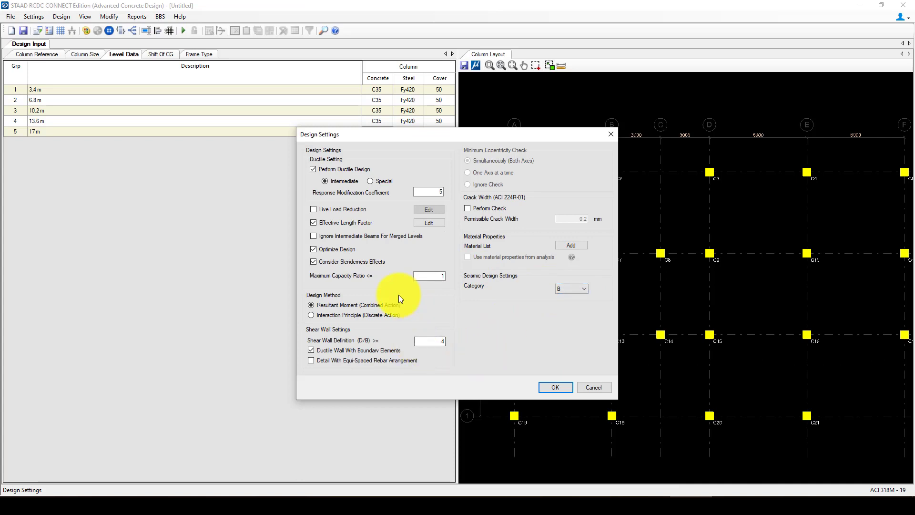
left_click(553, 387)
- Start Auto Design and add LOAD 1: EX as Earthquake X and LOAD 2: EZ as Earthquake Z to the primary load cases
left_click(55, 16)
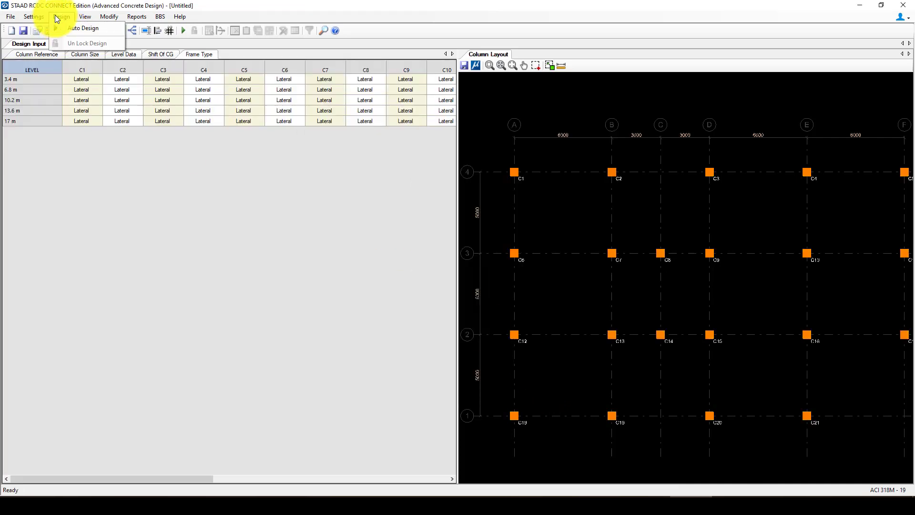
left_click(68, 26)
left_click(425, 156)
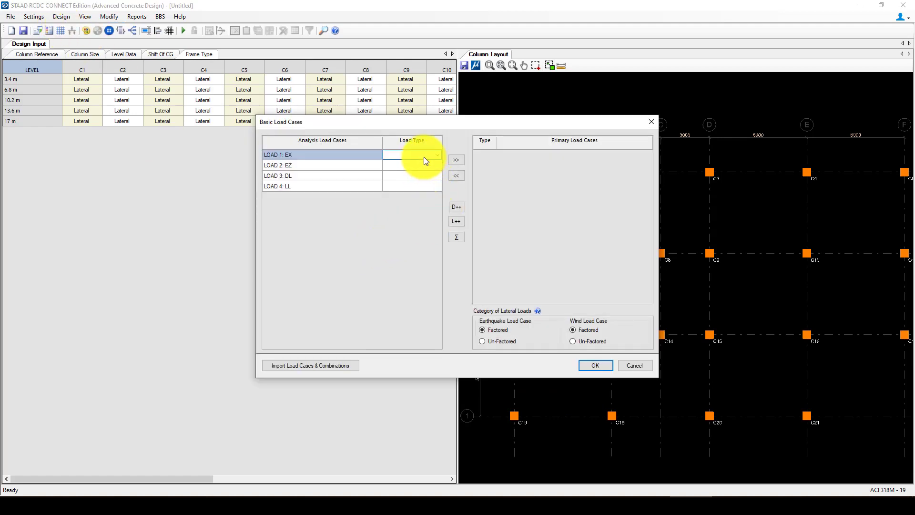
left_click(436, 156)
left_click(414, 183)
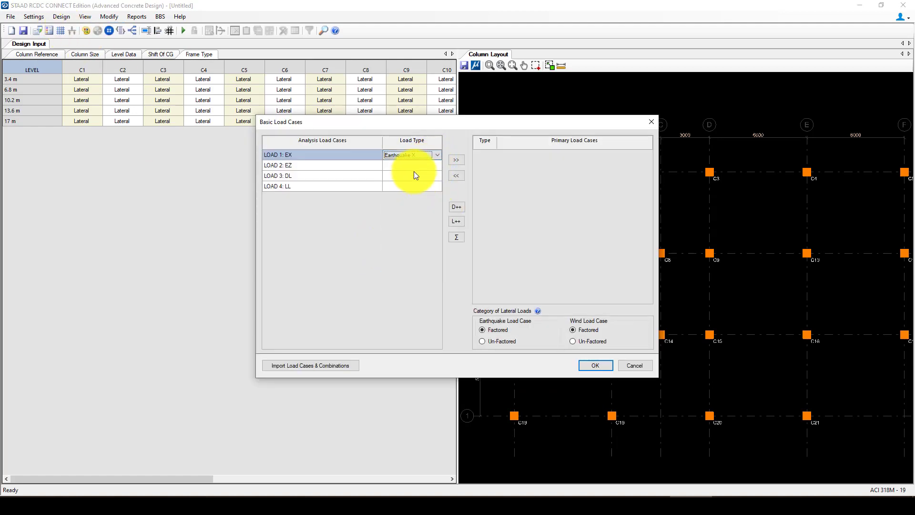
left_click(455, 159)
left_click(425, 165)
left_click(426, 166)
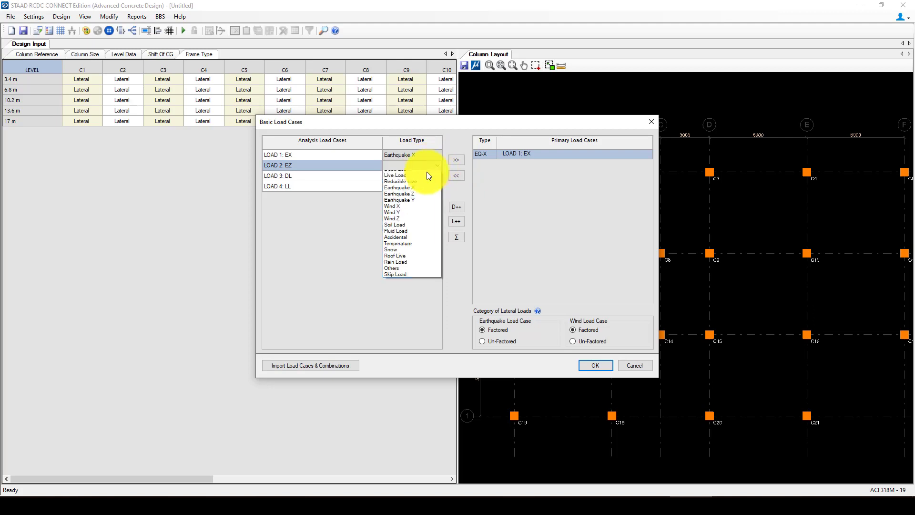
left_click(413, 199)
left_click(457, 160)
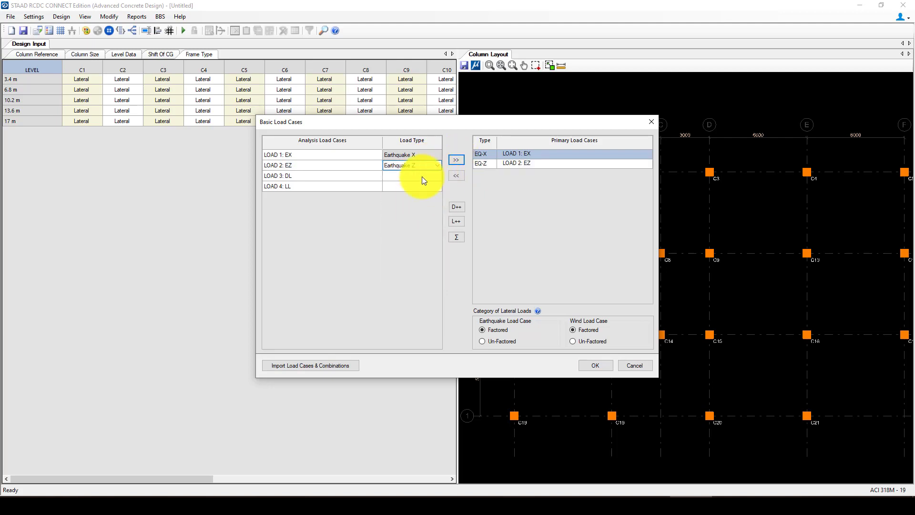
- Add LOAD 3: DL as Dead Load and LOAD 4: LL as Live Load to the primary load cases
left_click(416, 176)
left_click(415, 176)
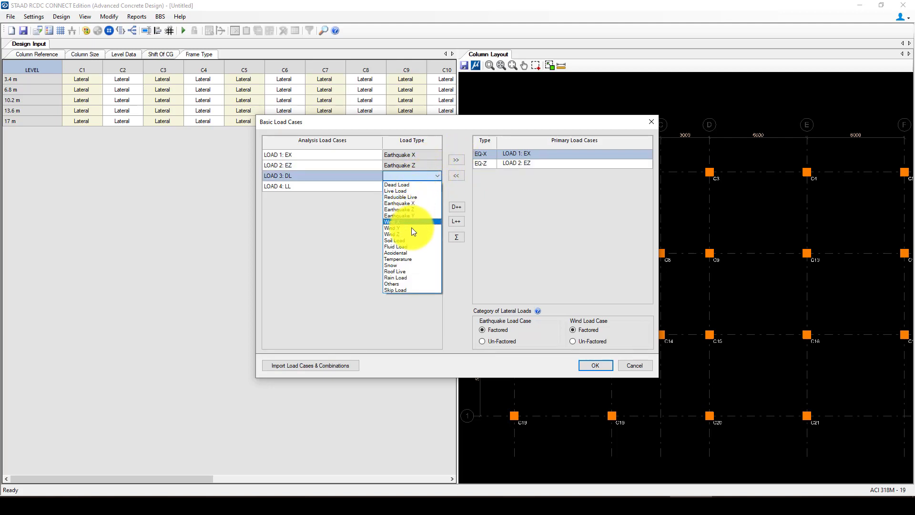
left_click(413, 185)
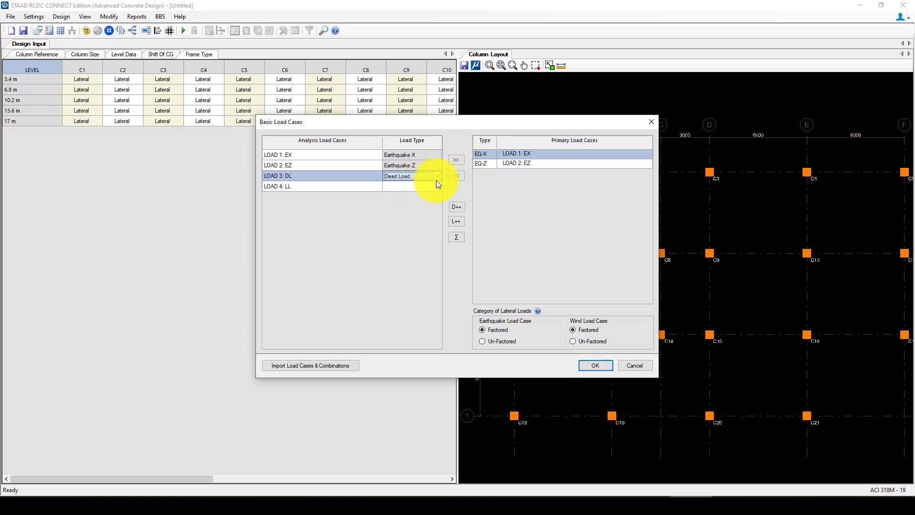
left_click(429, 185)
left_click(433, 188)
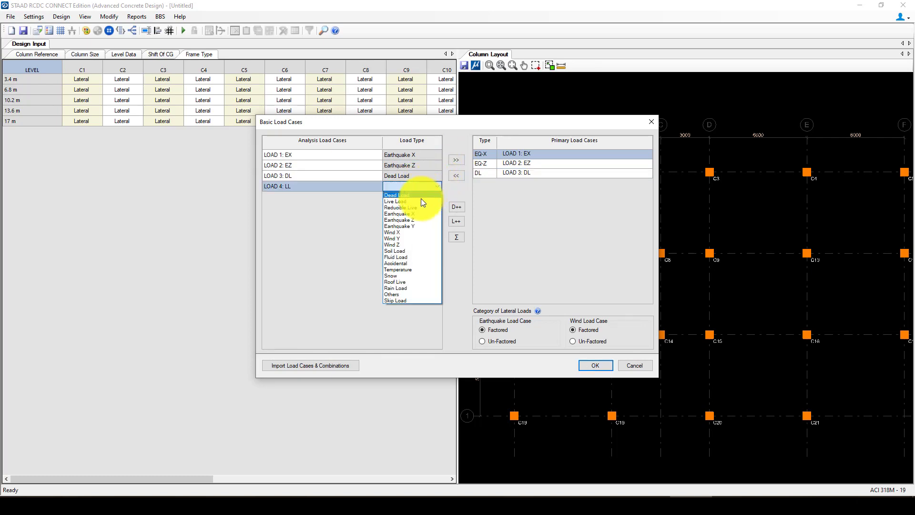
left_click(421, 201)
left_click(455, 161)
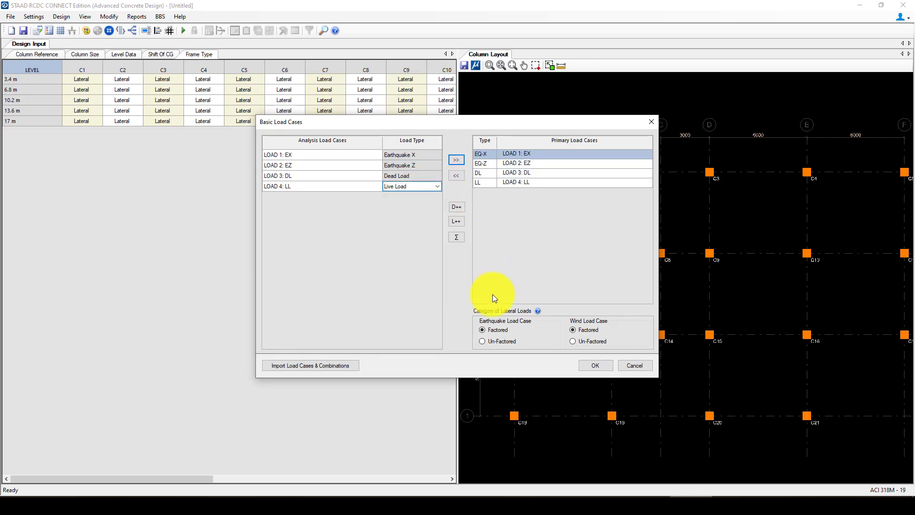
- Accept the basic load cases and run the column design with the load combinations added from the analysis
left_click(591, 365)
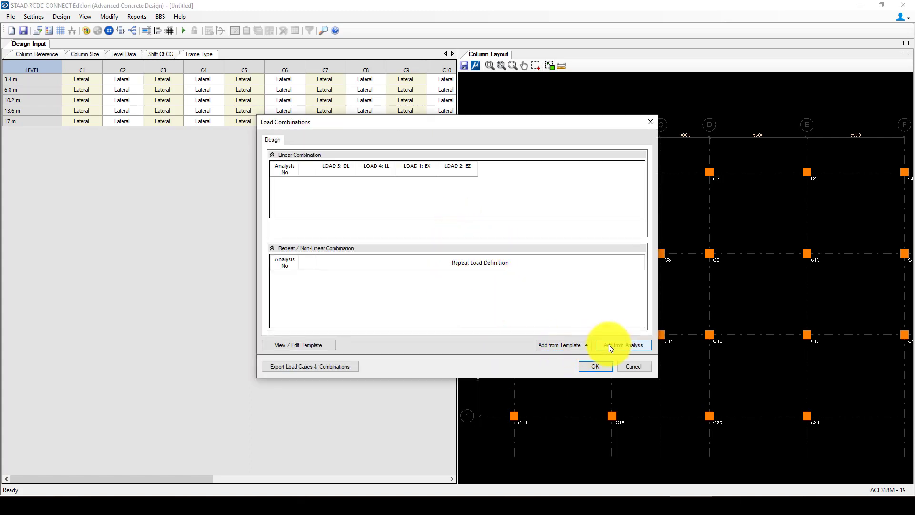
left_click(609, 345)
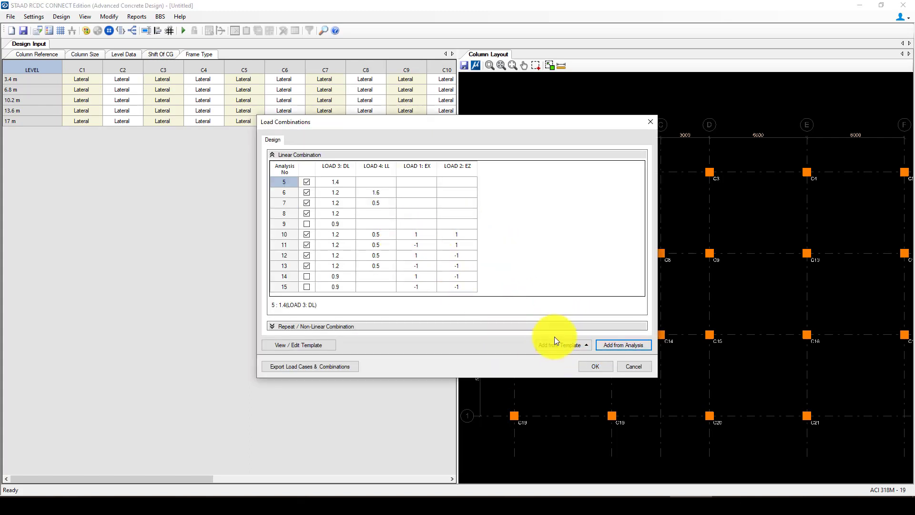
left_click(598, 368)
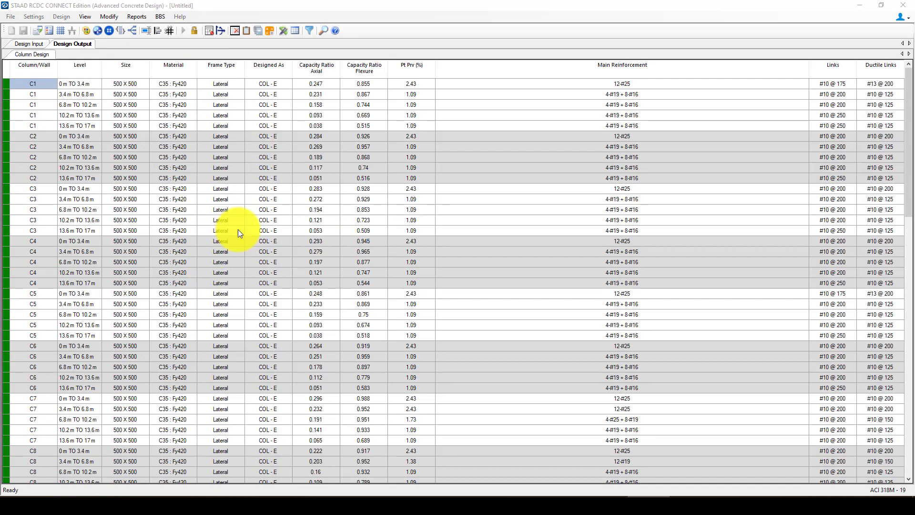
- Examine the axial and flexural capacity ratios and the reinforcement of the columns in the design output table
scroll(250, 221, "down", 3)
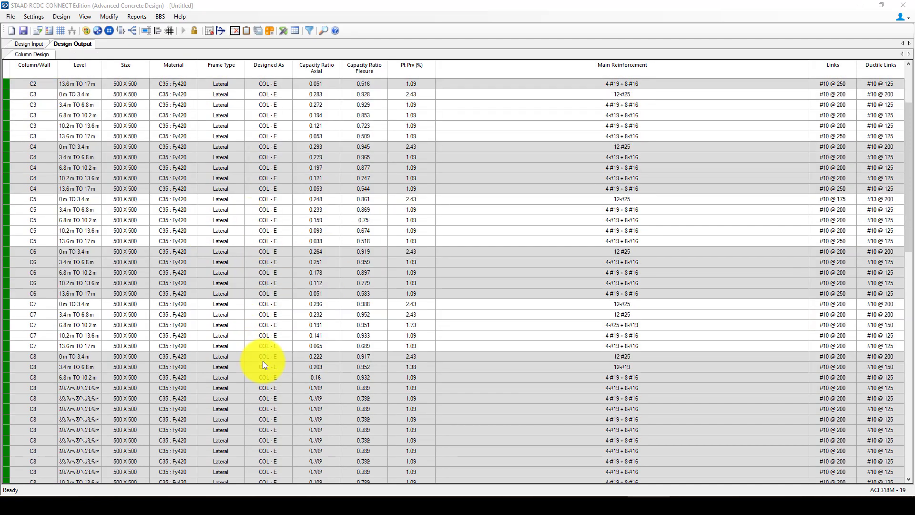
scroll(179, 333, "down", 3)
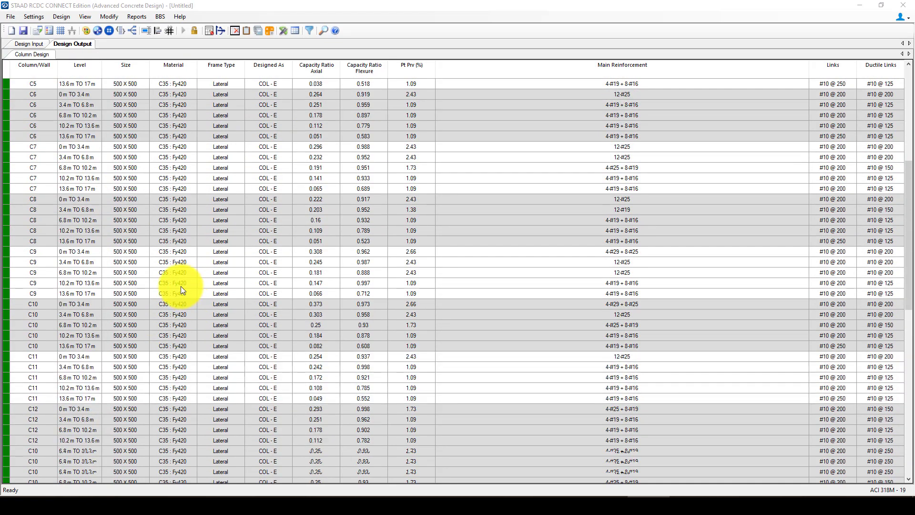
scroll(180, 292, "up", 6)
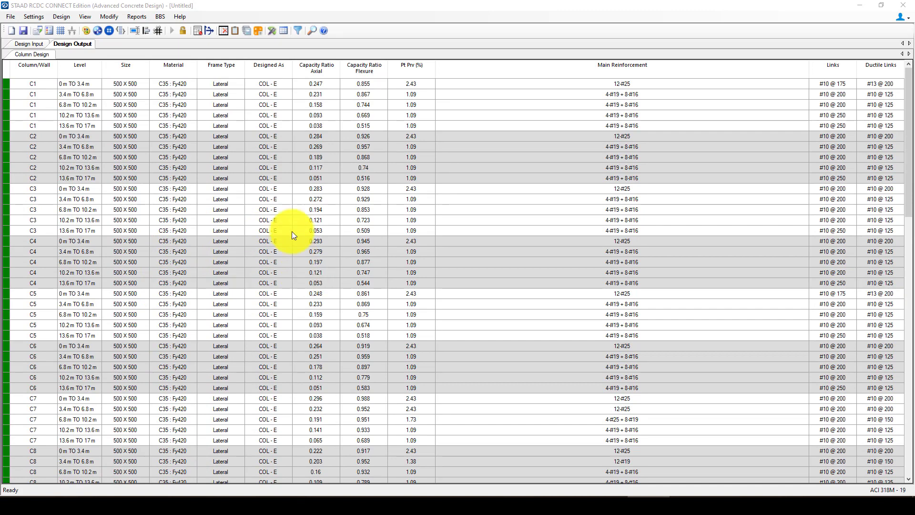
scroll(315, 181, "down", 1)
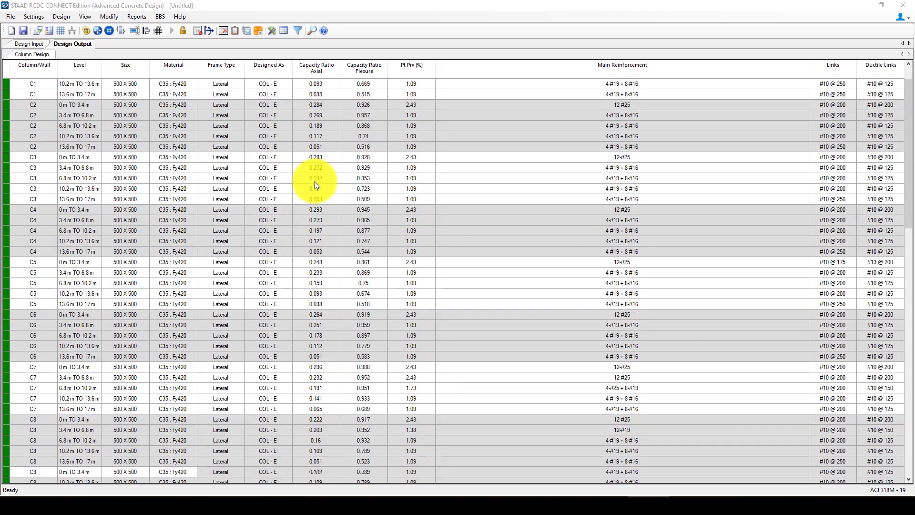
scroll(314, 181, "up", 1)
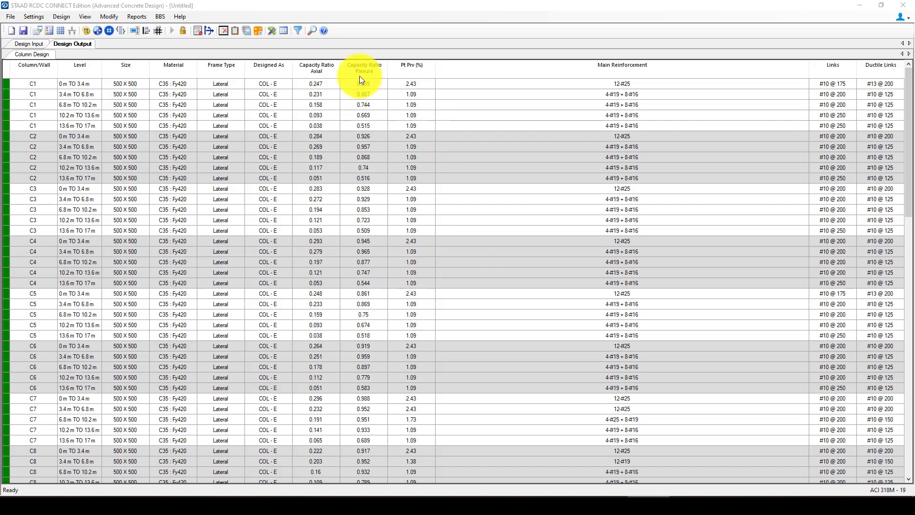
scroll(367, 267, "down", 10)
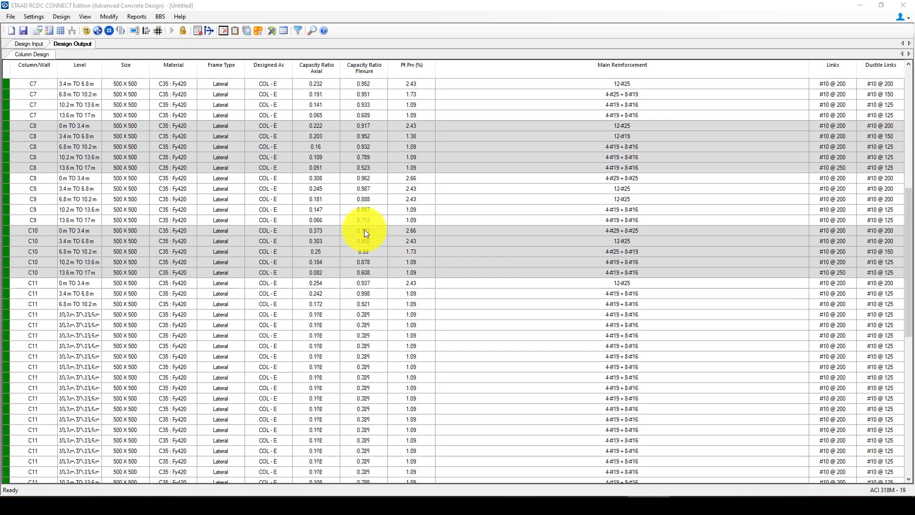
scroll(364, 230, "up", 6)
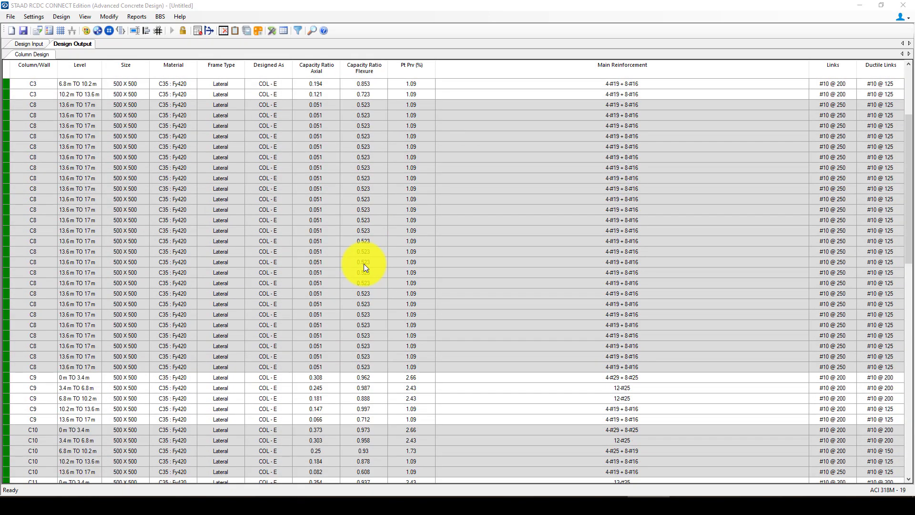
scroll(364, 264, "down", 3)
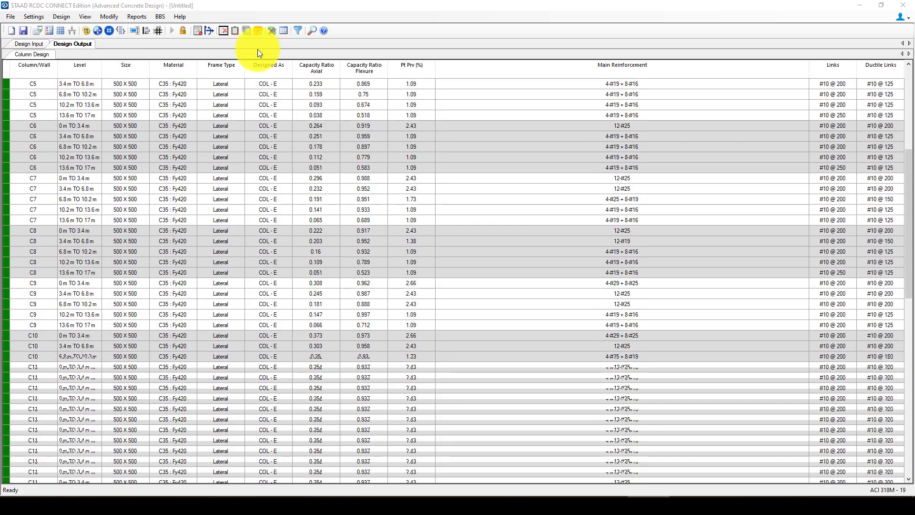
- Generate the bar bending schedule for all columns as an on-screen drawing with a 12 m maximum rebar length
left_click(161, 16)
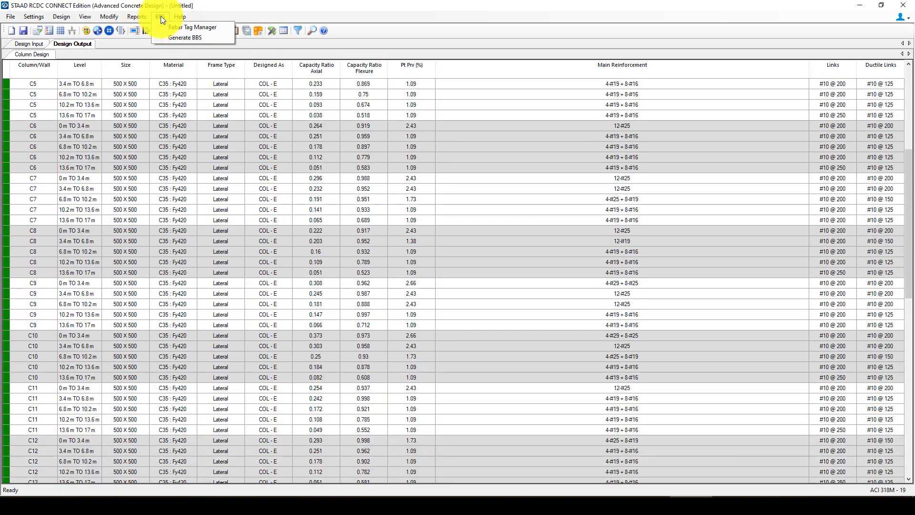
left_click(187, 38)
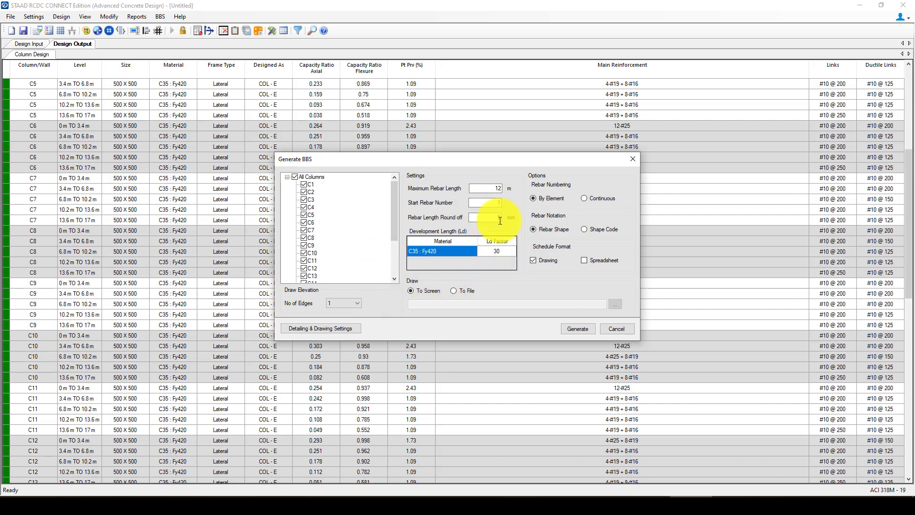
left_click(578, 329)
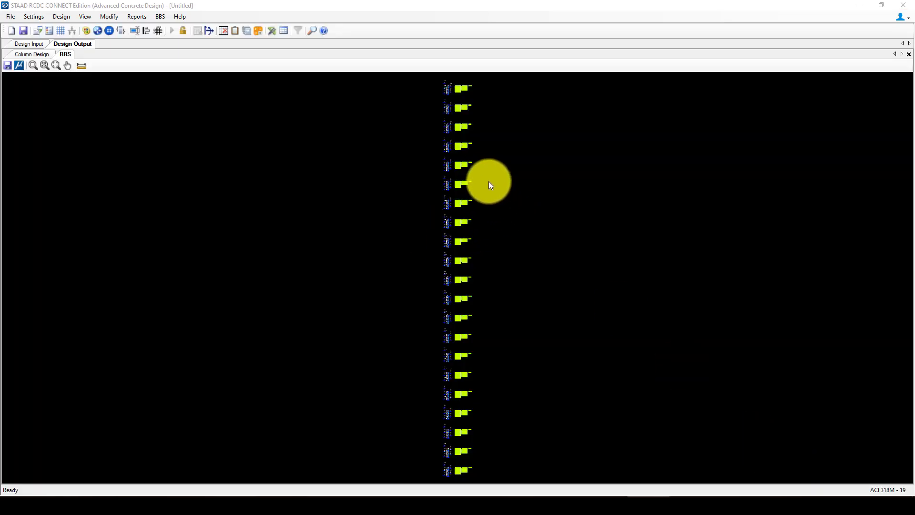
- Examine the column elevations in the bar bending schedule drawing, closing in on the elevation of column C18
scroll(436, 147, "up", 1)
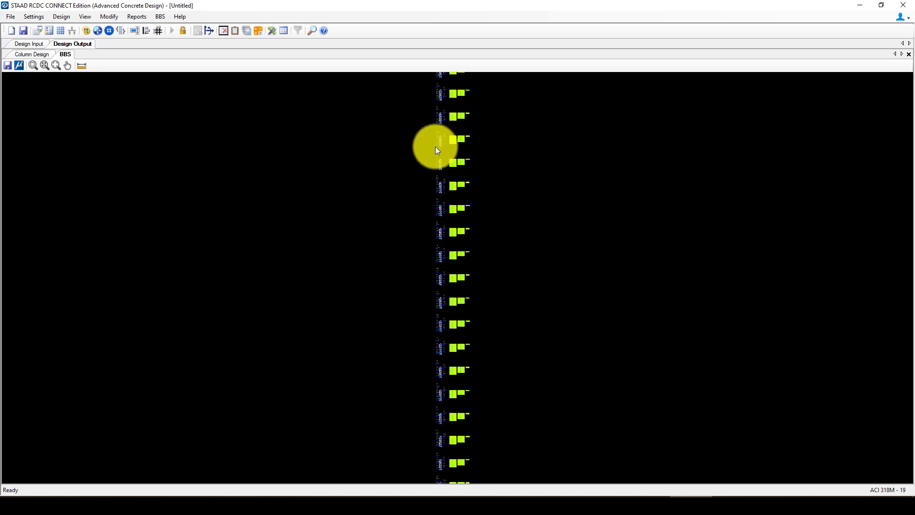
scroll(449, 144, "up", 1)
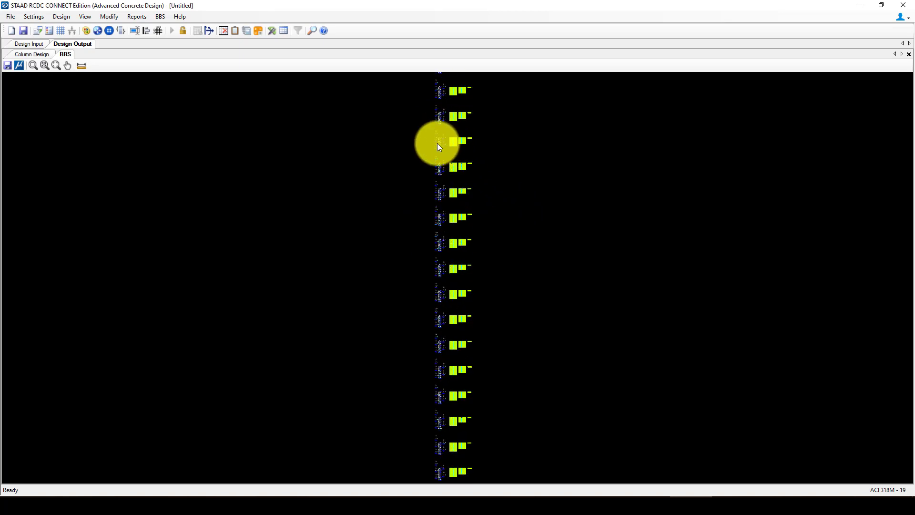
scroll(441, 145, "up", 1)
scroll(445, 141, "up", 1)
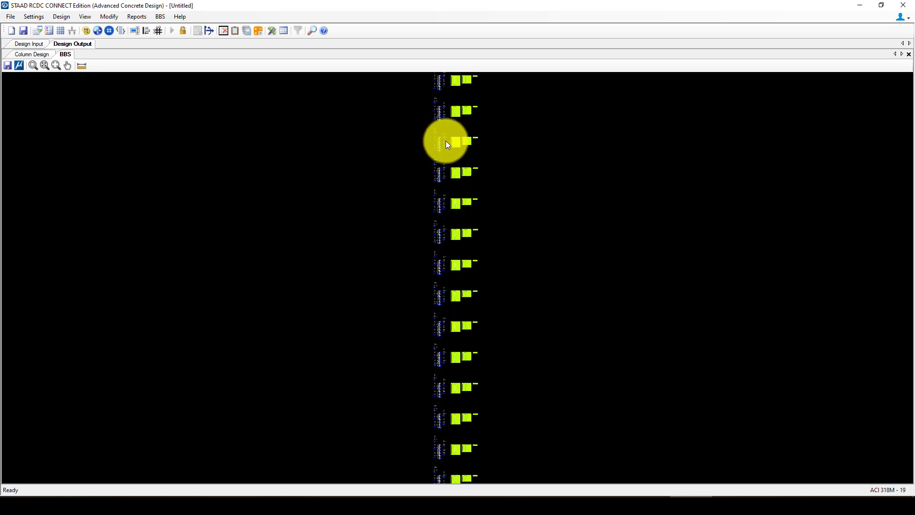
scroll(445, 141, "up", 1)
scroll(443, 145, "up", 1)
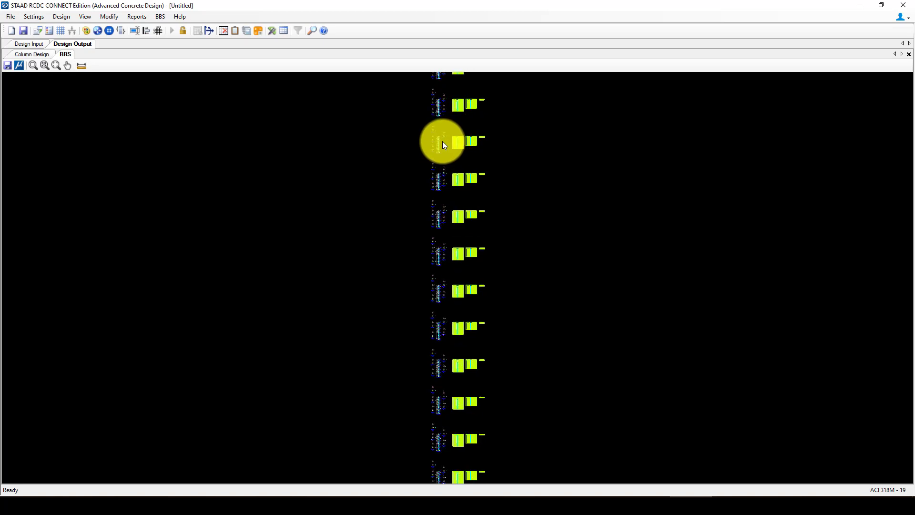
scroll(444, 144, "up", 1)
scroll(444, 143, "up", 1)
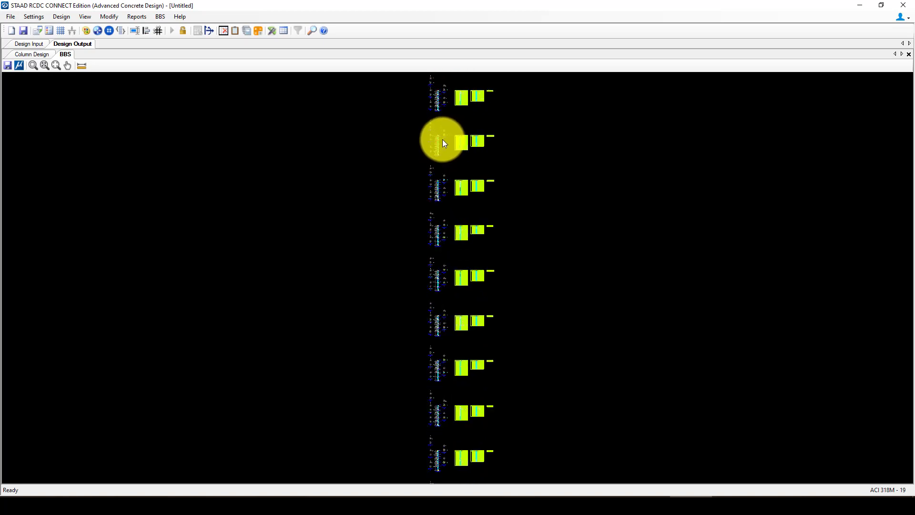
scroll(444, 141, "up", 1)
scroll(439, 135, "up", 1)
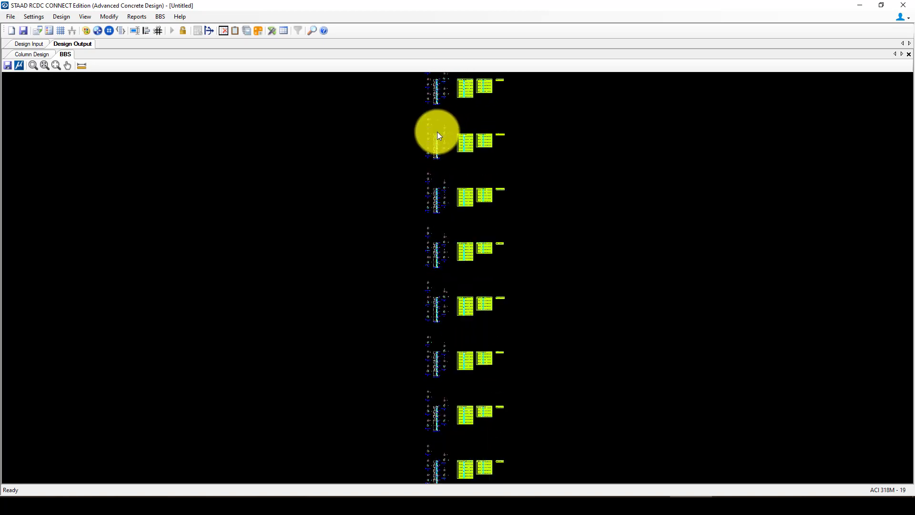
scroll(431, 153, "up", 1)
scroll(434, 146, "up", 1)
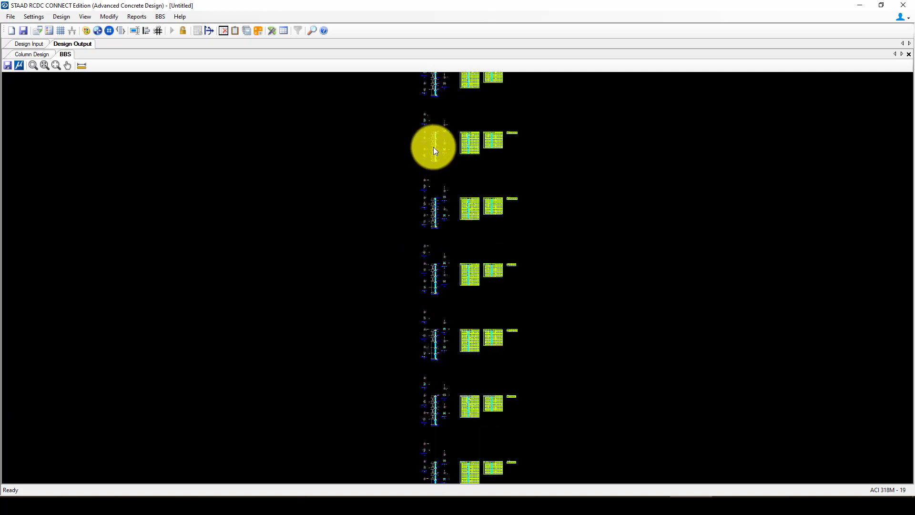
scroll(437, 141, "up", 1)
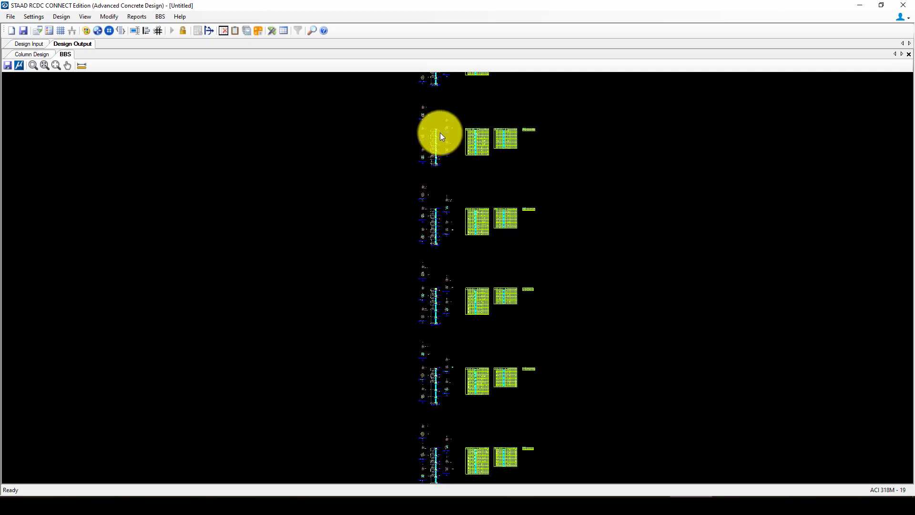
left_click(797, 472)
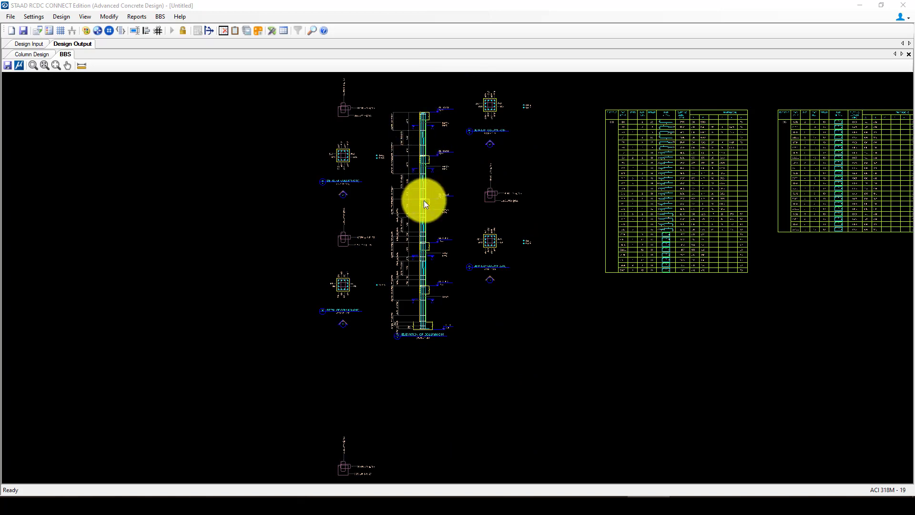
scroll(425, 204, "up", 1)
scroll(433, 344, "up", 1)
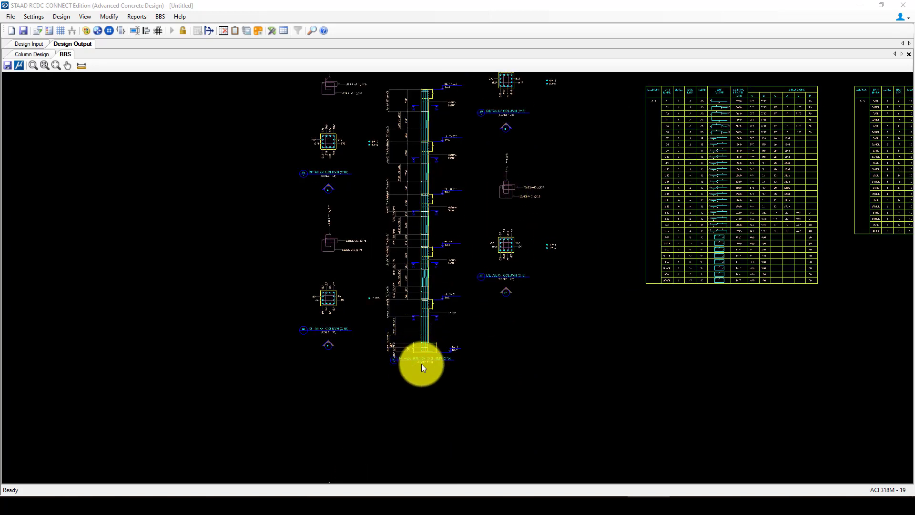
scroll(425, 367, "up", 1)
scroll(454, 328, "up", 1)
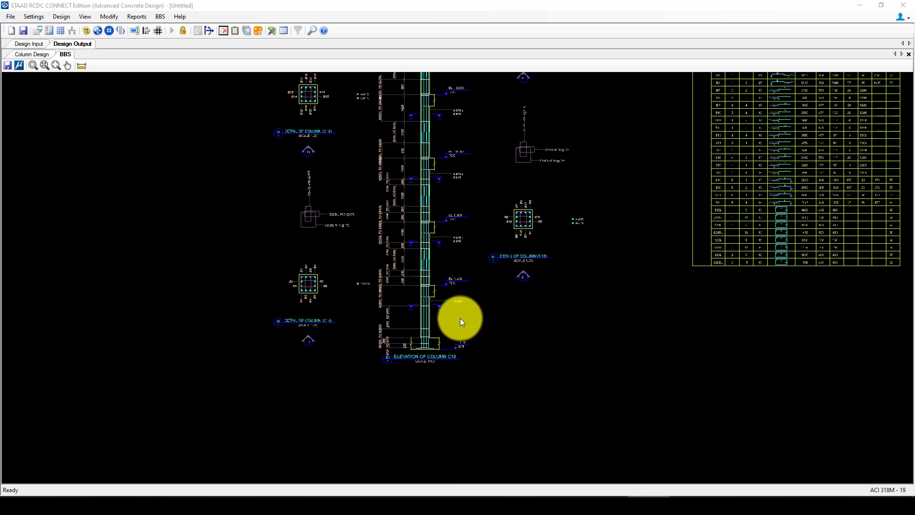
- Examine column C18's cross-section details, tie arrangements and bar schedule table in the bar bending schedule drawing
scroll(457, 325, "down", 1)
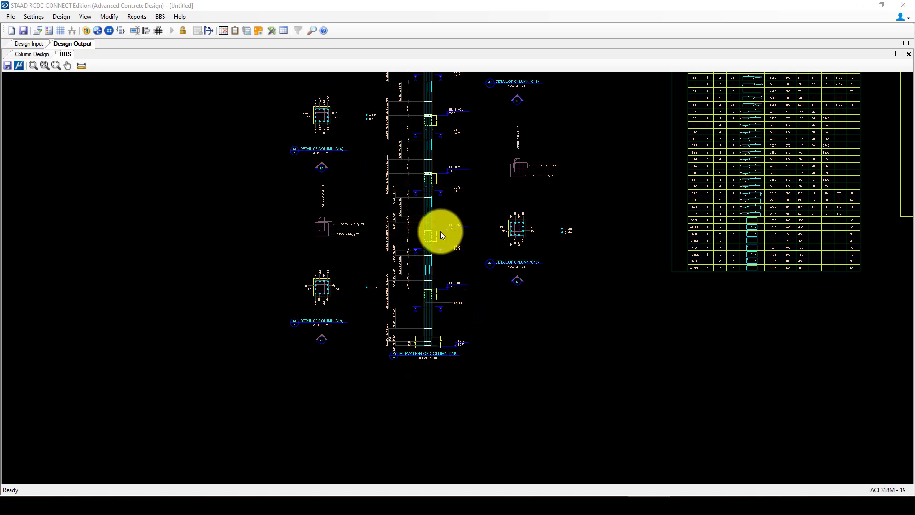
scroll(440, 231, "down", 1)
scroll(449, 274, "down", 1)
middle_click_drag(534, 93, 547, 190)
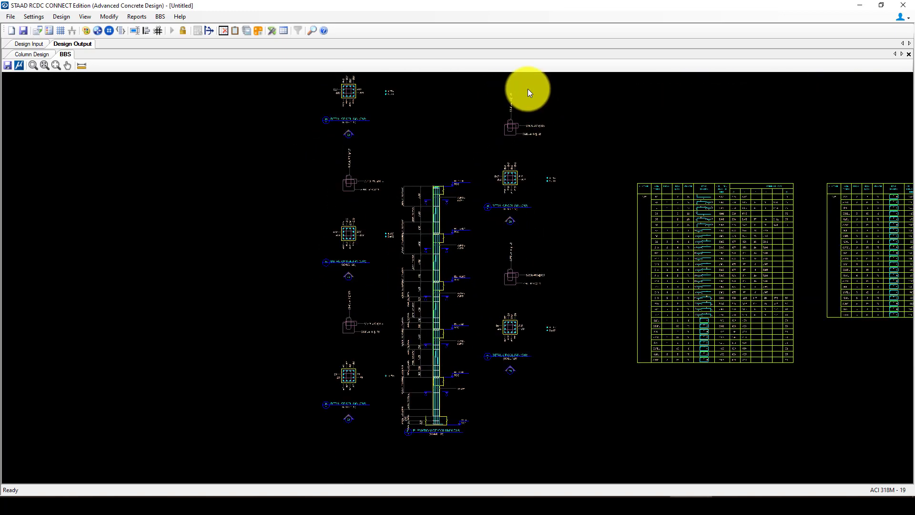
scroll(519, 187, "up", 1)
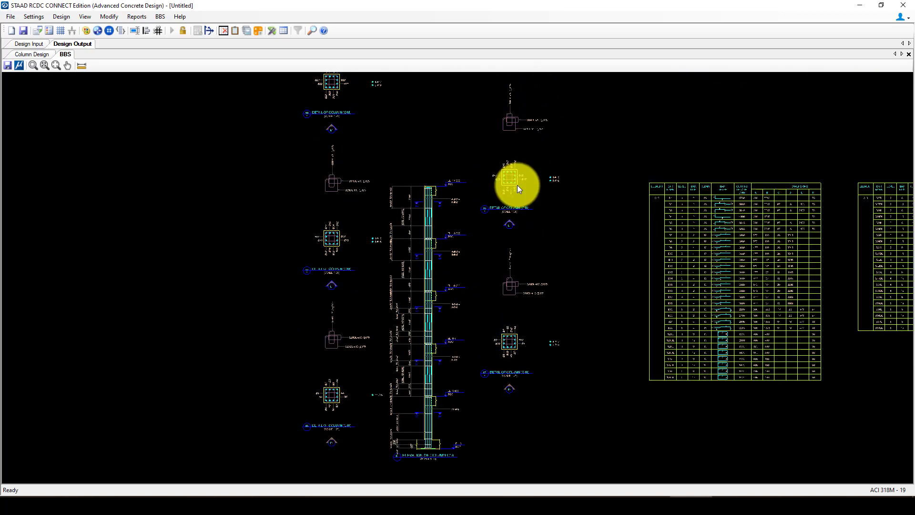
scroll(518, 189, "up", 1)
scroll(517, 187, "up", 1)
scroll(508, 192, "up", 1)
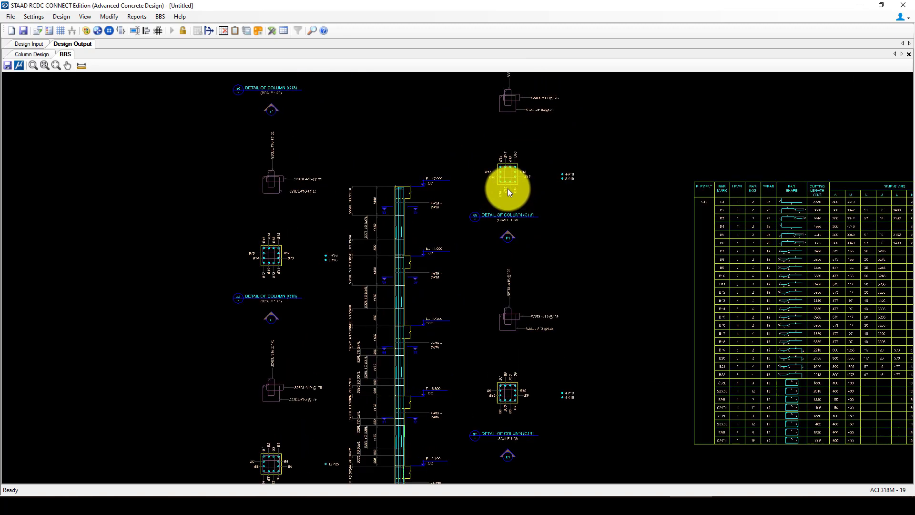
scroll(507, 188, "up", 1)
scroll(509, 181, "up", 1)
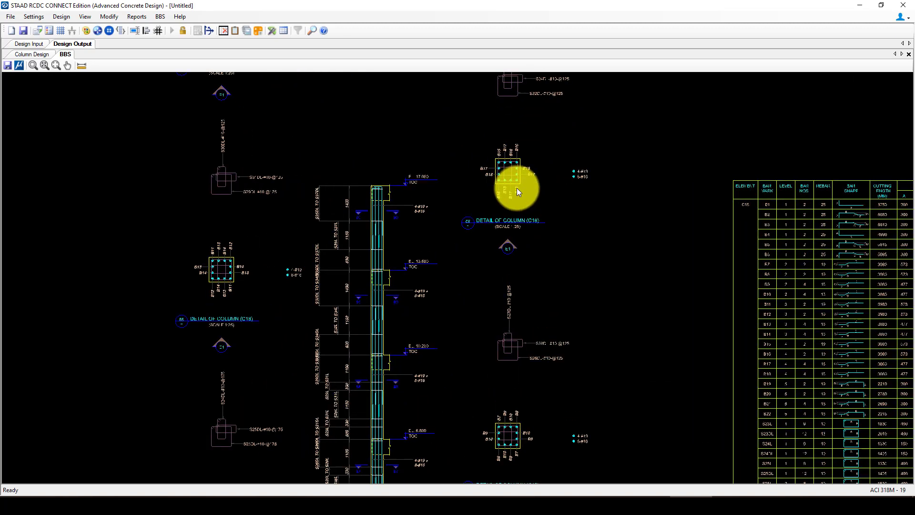
scroll(517, 188, "up", 1)
scroll(453, 167, "down", 2)
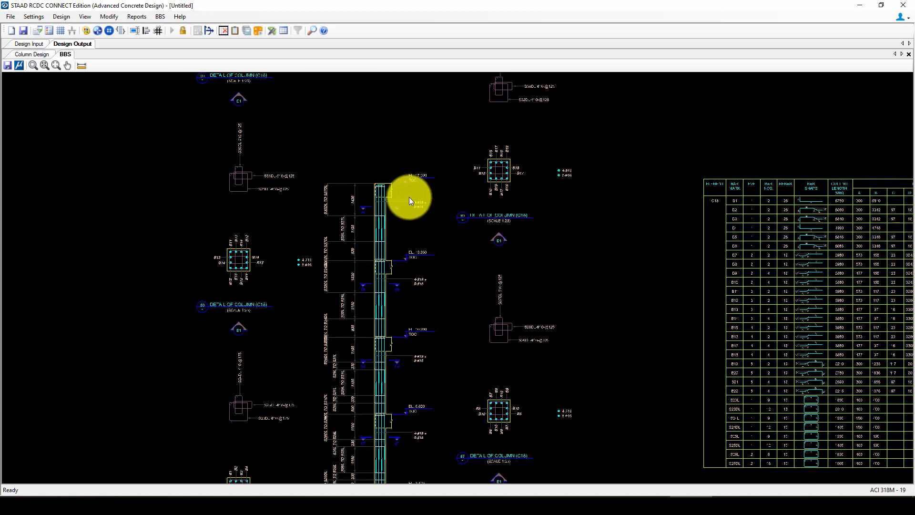
scroll(505, 167, "up", 2)
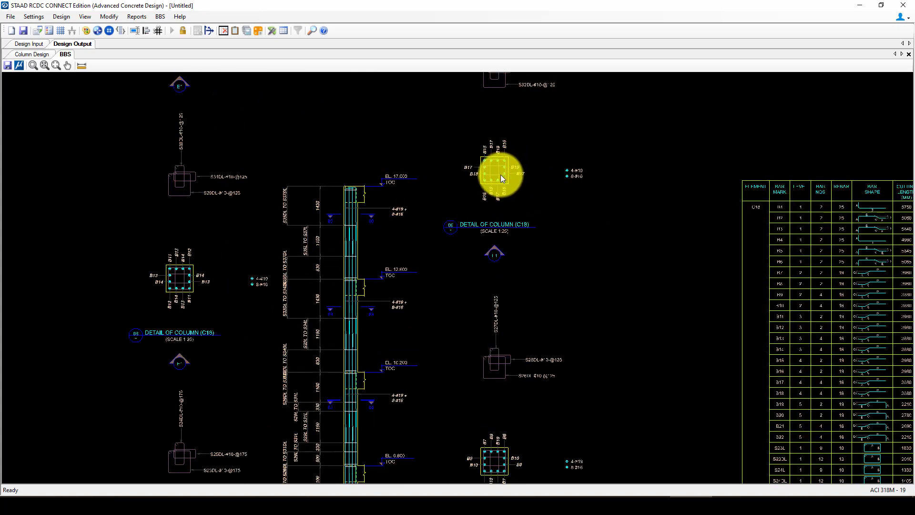
scroll(499, 177, "down", 2)
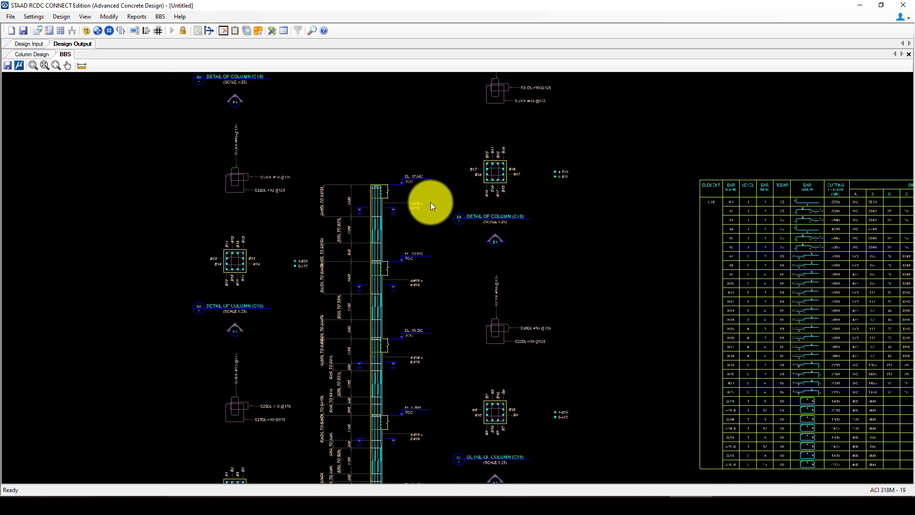
scroll(447, 239, "down", 2)
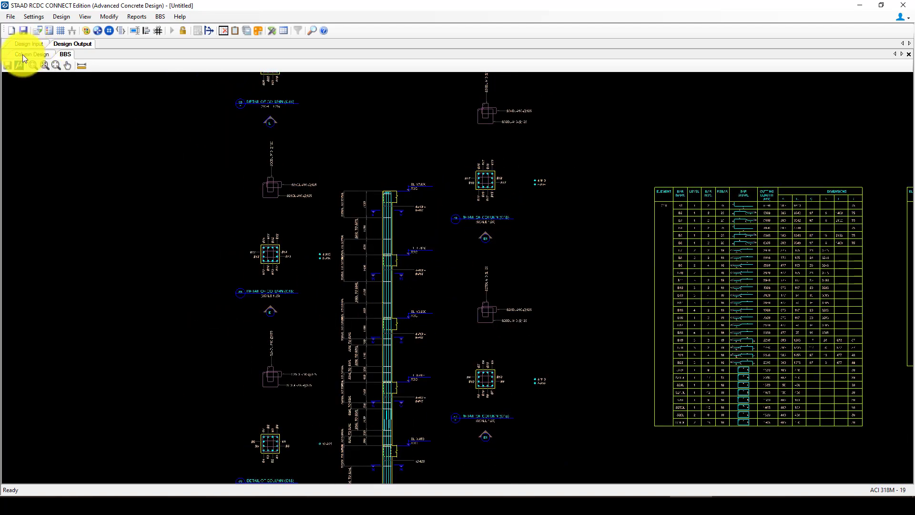
- Save the project as RC-Building-Column-1 and export the bar bending schedule drawing as the DXF file COLUMN BBS
left_click(8, 65)
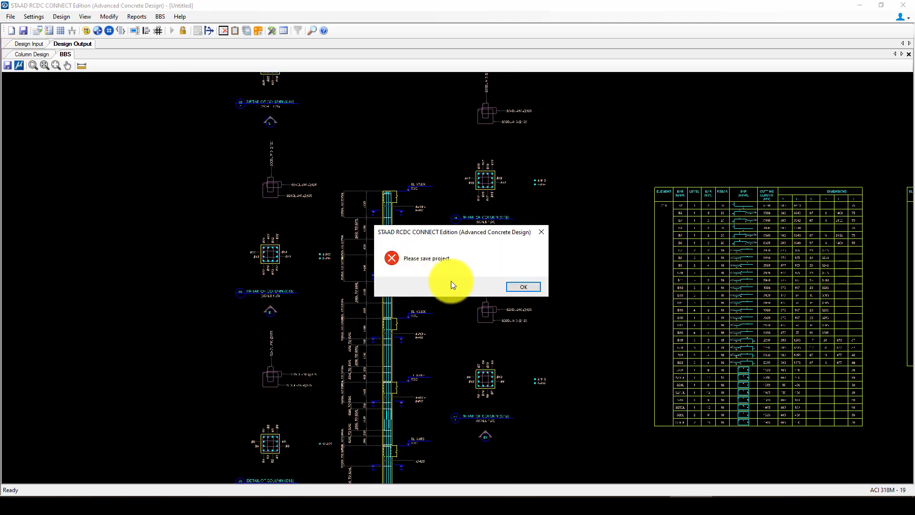
left_click(532, 287)
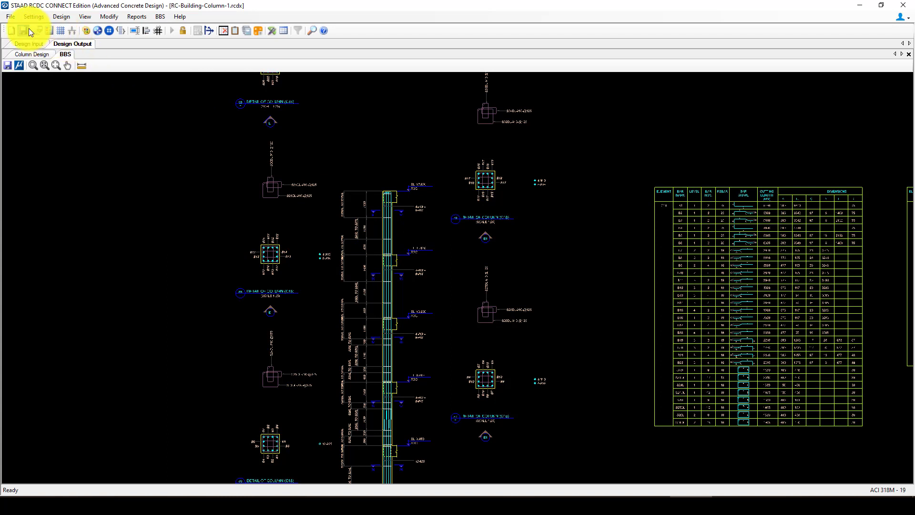
left_click(8, 66)
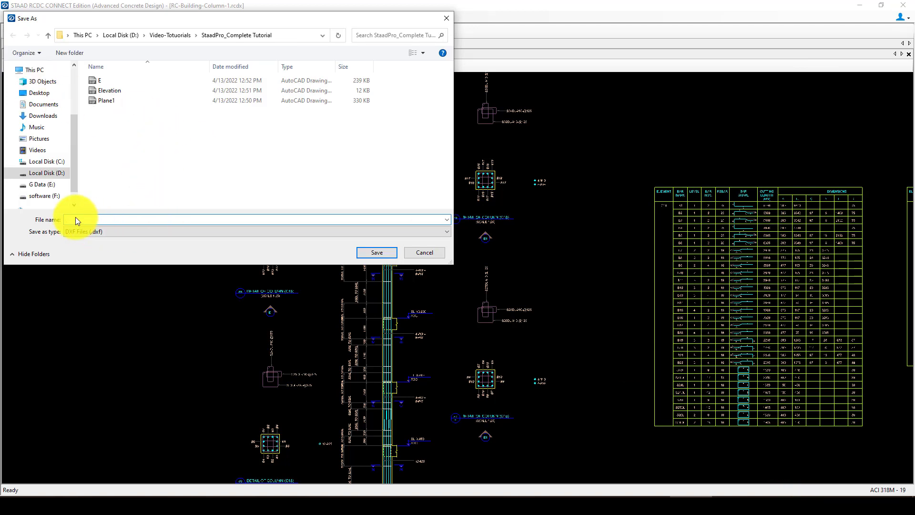
type("COLUMN BBS")
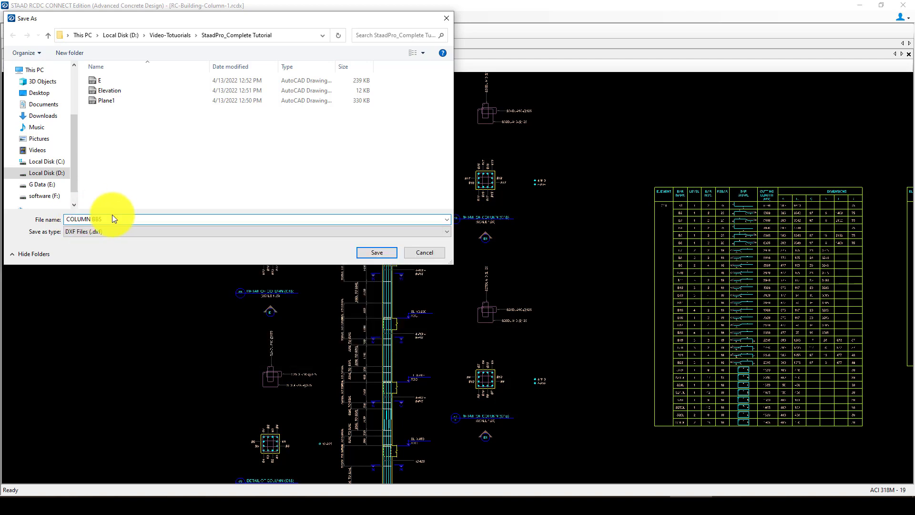
left_click(378, 253)
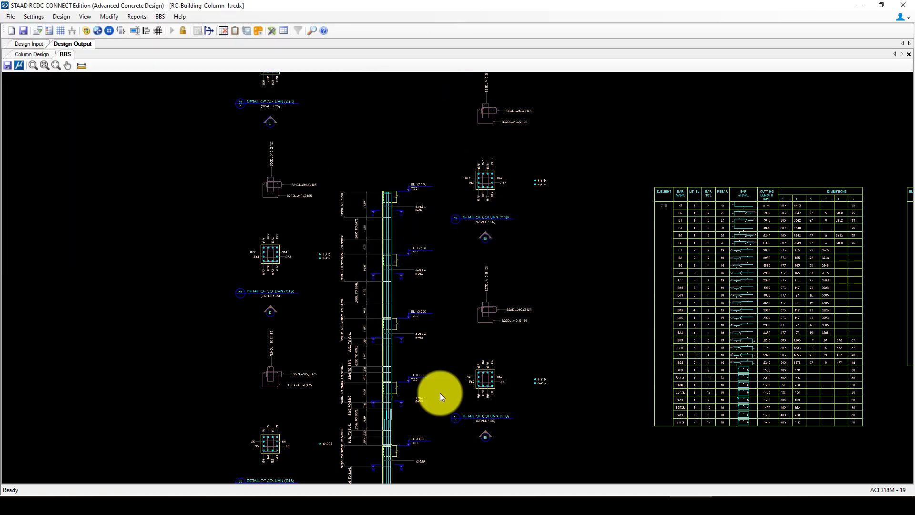
- Start a new RCDC project for the RC-Building model, naming it BEAM DESIGN with client KSSE, and fill in the engineer
mouse_move(257, 499)
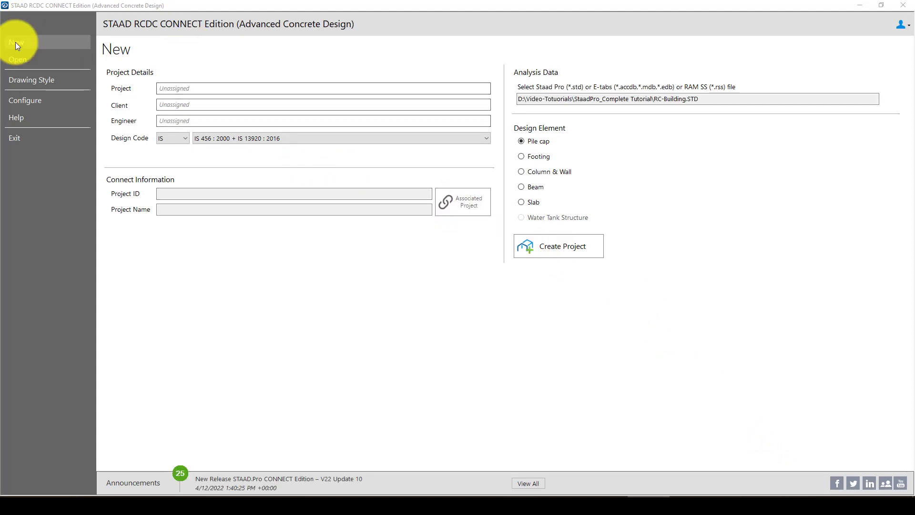
double_click(199, 90)
type("b")
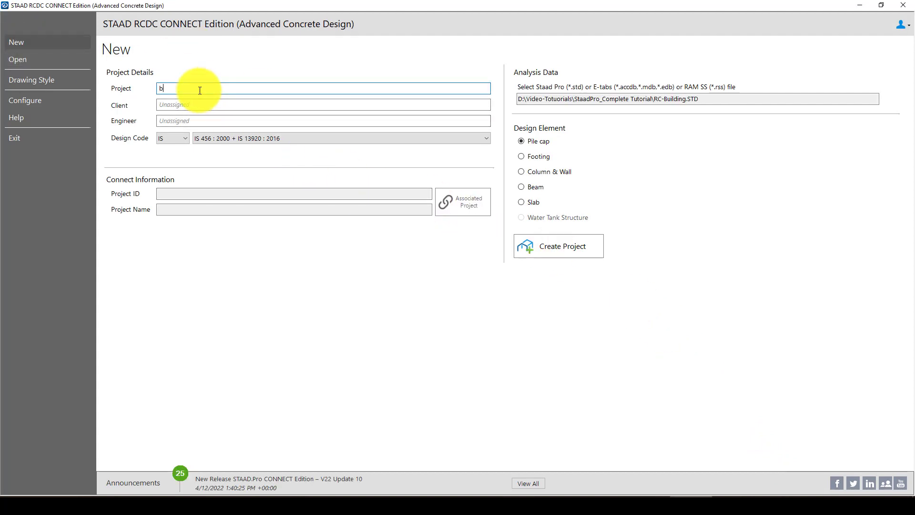
key("BackSpace")
key("BackSpace")
key("BackSpace")
key("BackSpace")
double_click(171, 105)
type("KSSE")
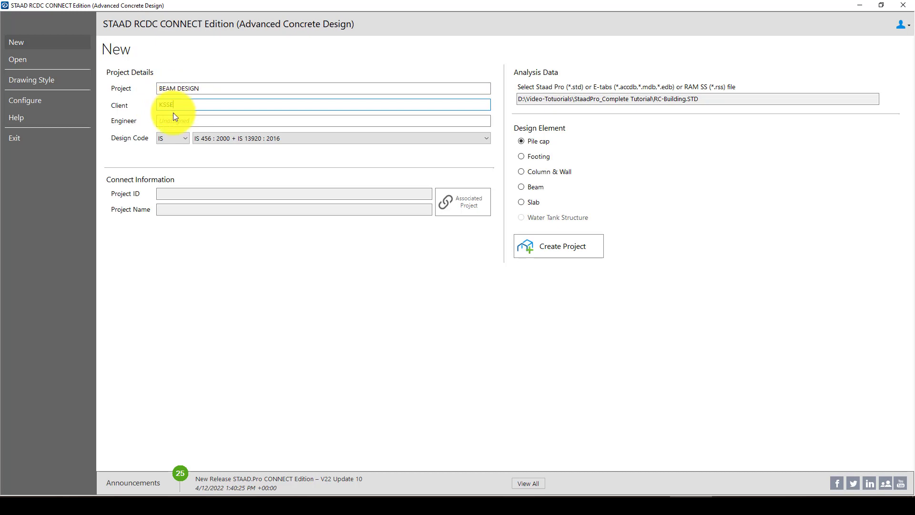
double_click(174, 120)
type("KSSR")
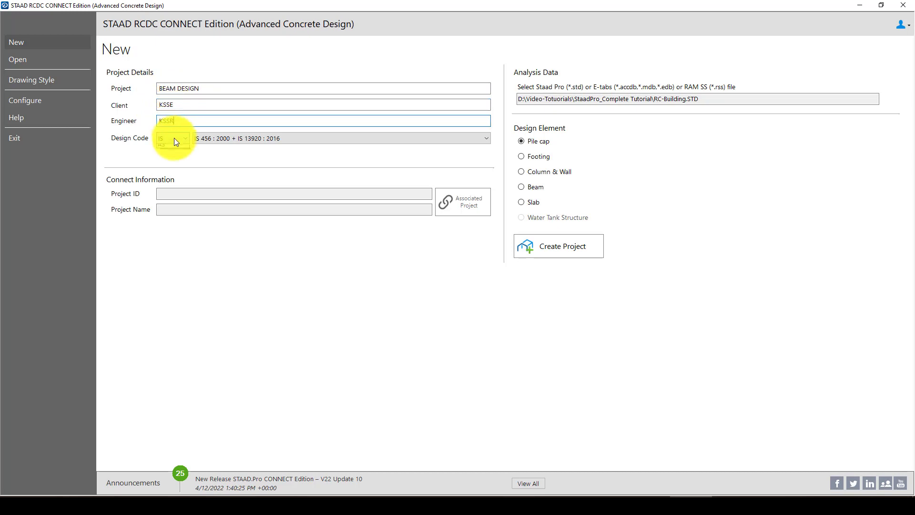
- Set the beam project's design code to ACI 318M - 19
left_click(173, 139)
left_click(173, 161)
left_click(212, 139)
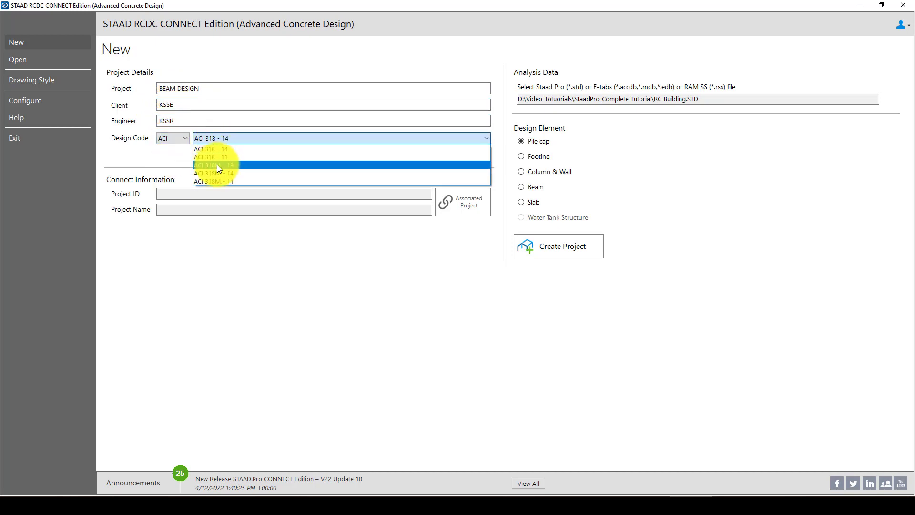
left_click(216, 165)
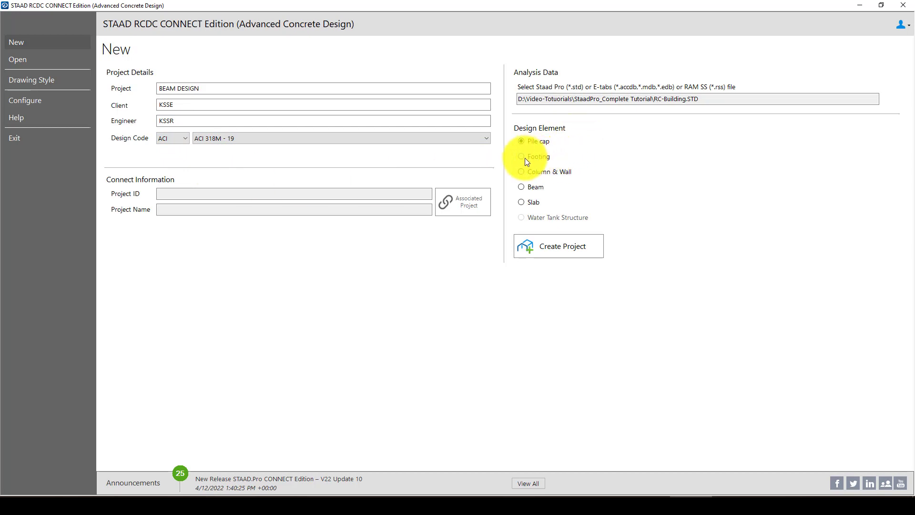
- Choose Beam as the design element and include the 3.4 m, 6.8 m, 10.2 m, 13.6 m and 17 m levels
left_click(529, 188)
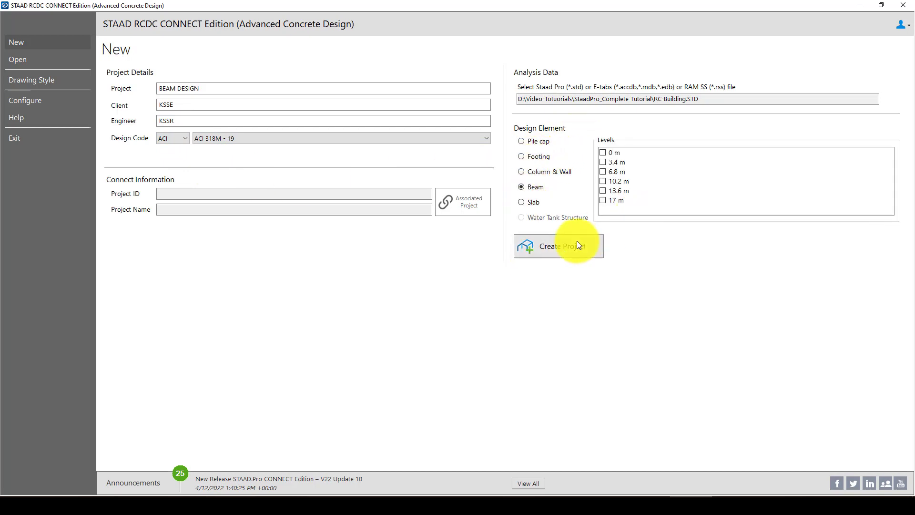
left_click(605, 164)
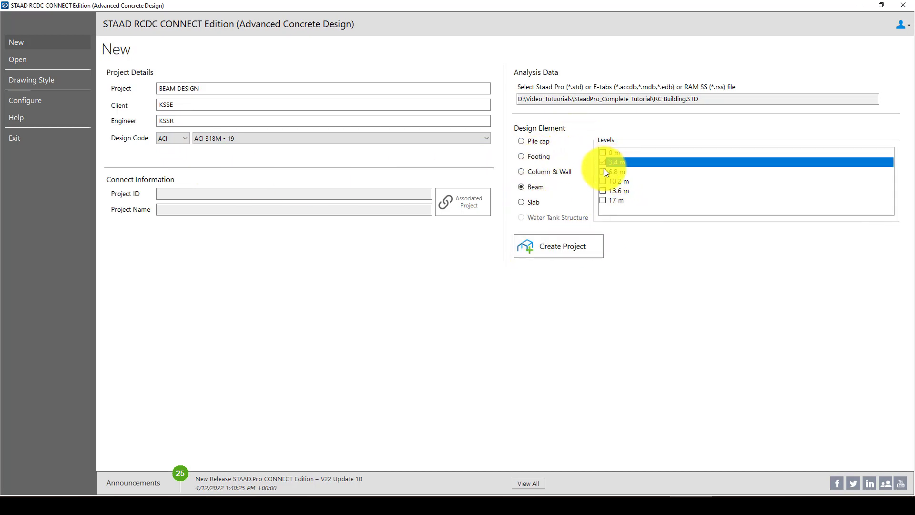
left_click(603, 171)
left_click(603, 181)
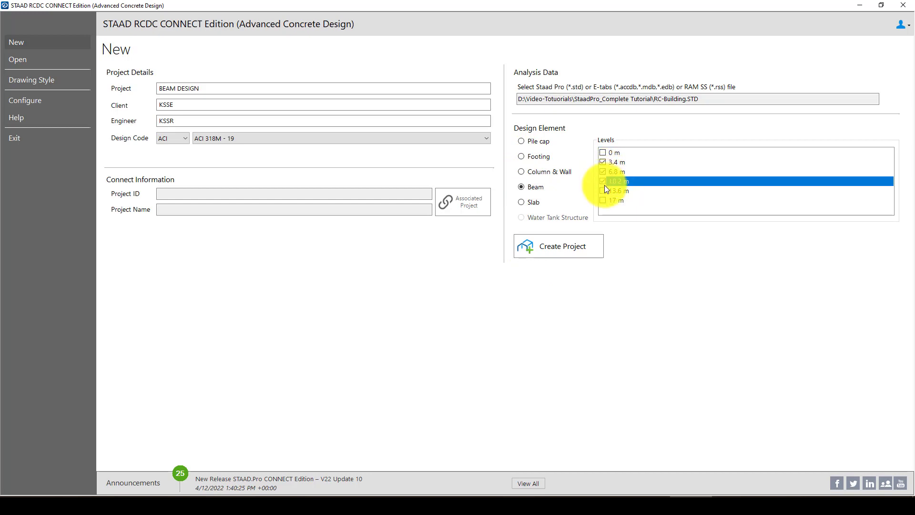
left_click(603, 190)
left_click(603, 200)
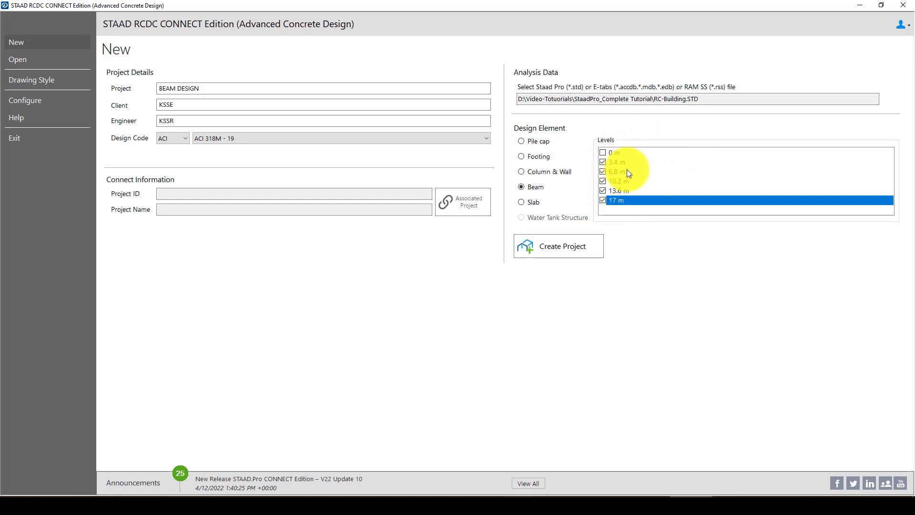
- Exclude the 6.8 m, 10.2 m, 13.6 m and 17 m levels, keeping only 3.4 m, and create the beam project
left_click(604, 200)
left_click(603, 191)
left_click(604, 181)
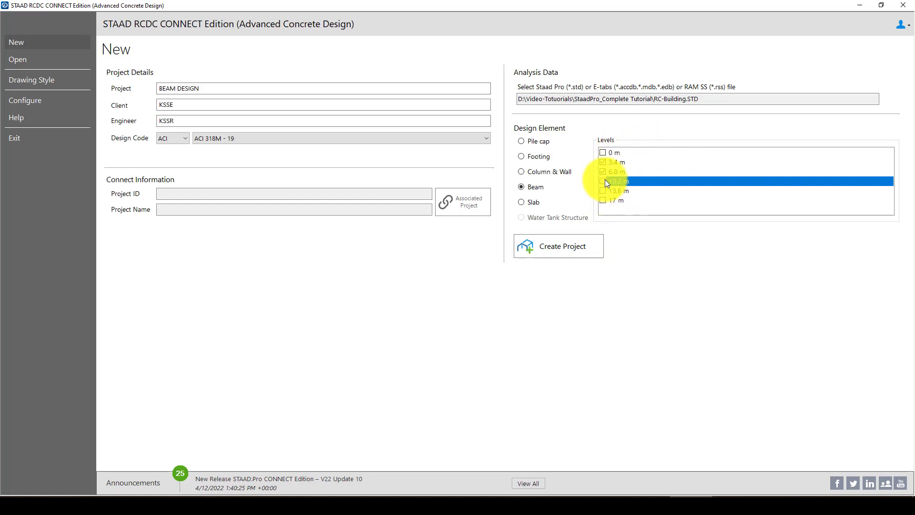
left_click(603, 172)
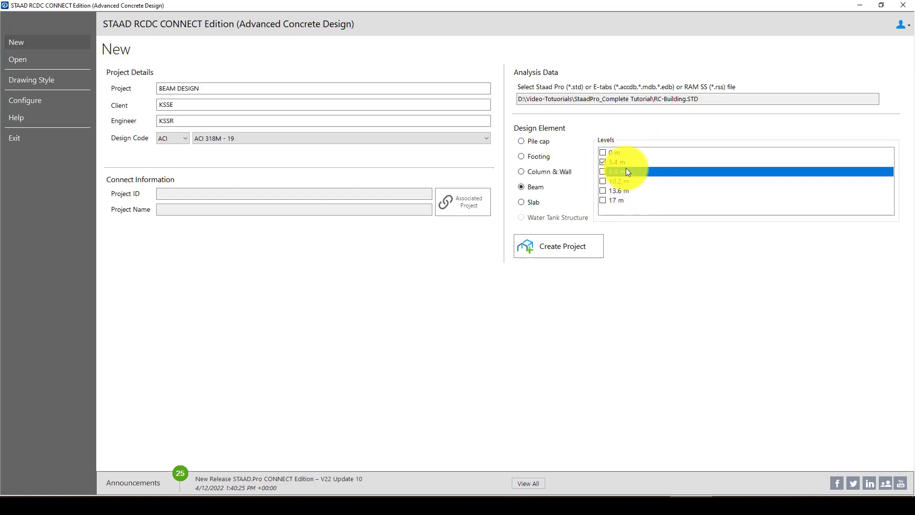
left_click(549, 247)
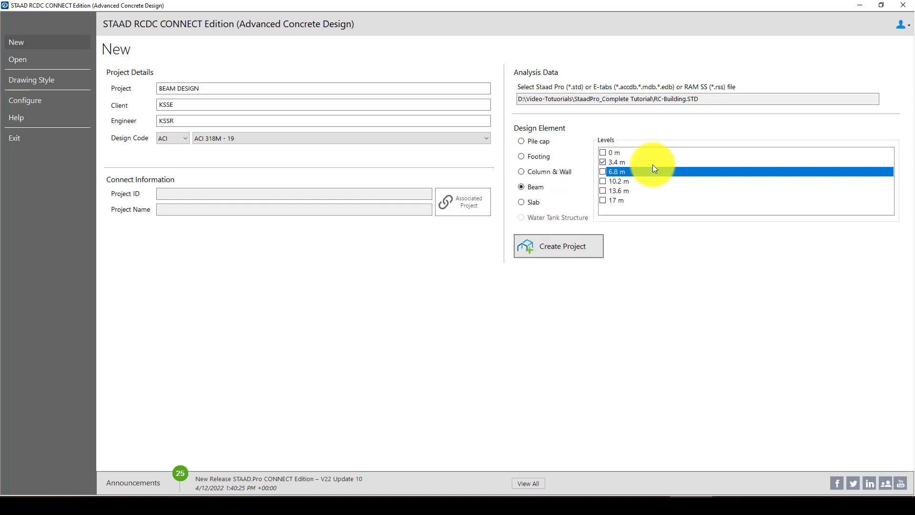
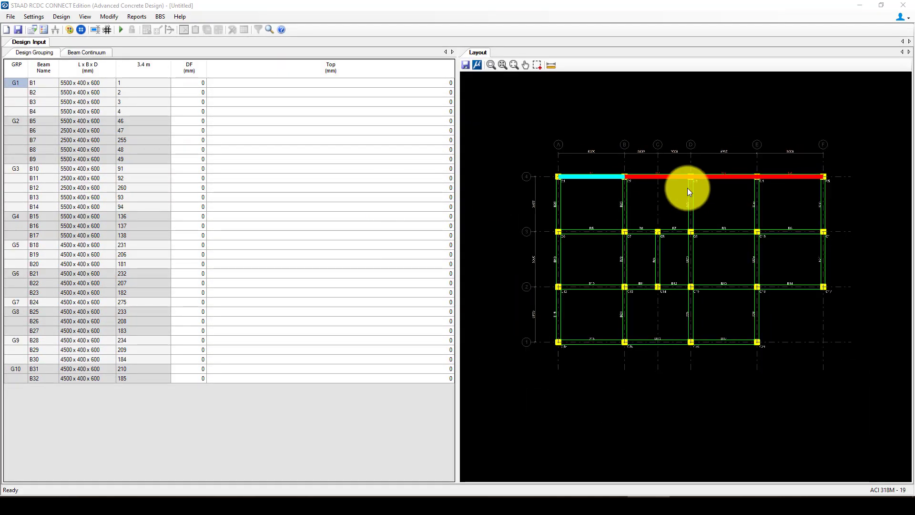
- Inspect which beams belong to each design group by highlighting several groups in the 3.4 m layout
left_click(550, 186)
left_click(633, 188)
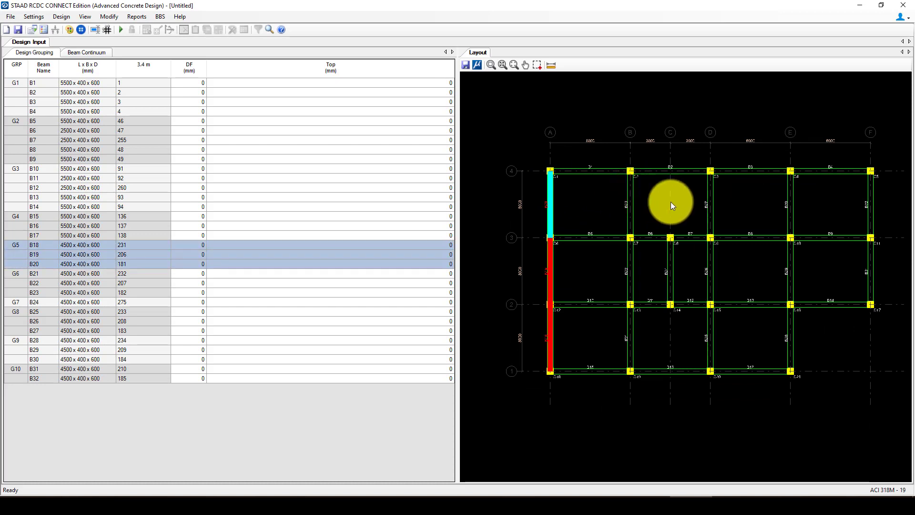
left_click(669, 269)
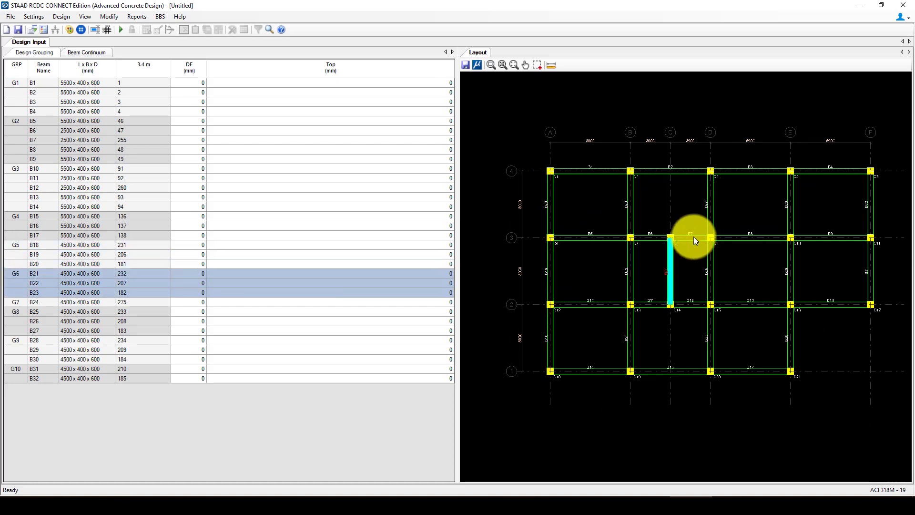
left_click(662, 239)
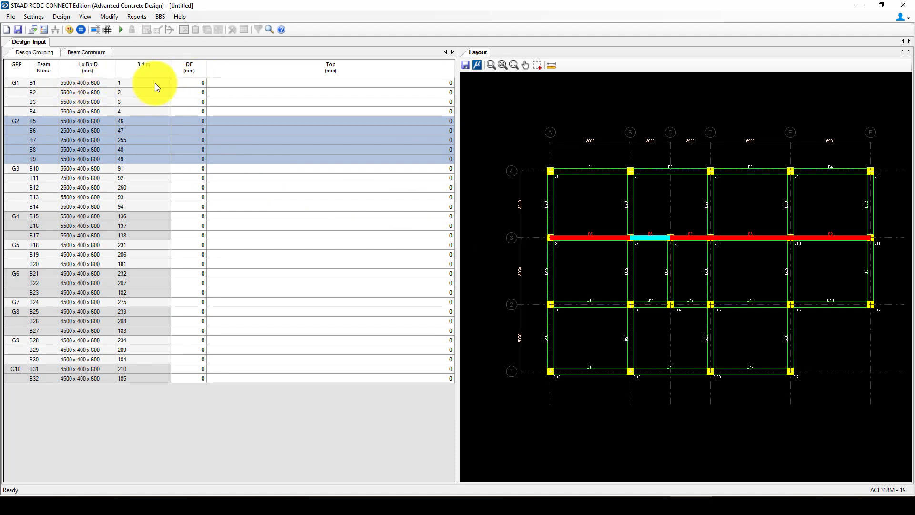
left_click(297, 84)
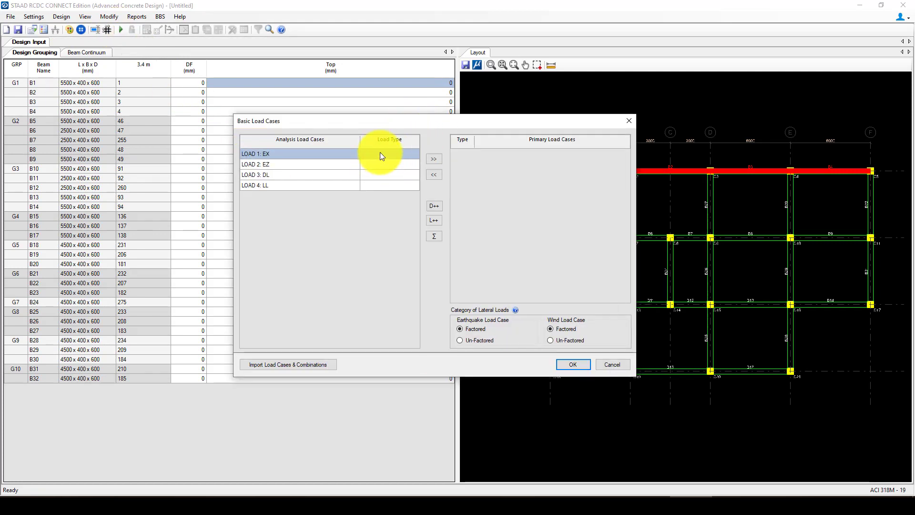
- Assign Earthquake X to LOAD 1: EX and Earthquake Z to LOAD 2: EZ, adding both to the primary load cases
left_click(415, 156)
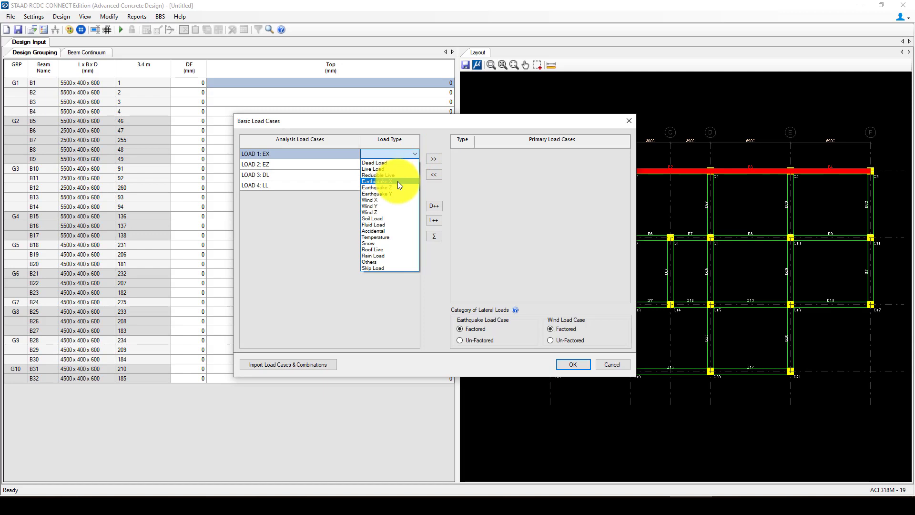
left_click(397, 181)
left_click(401, 165)
left_click(426, 160)
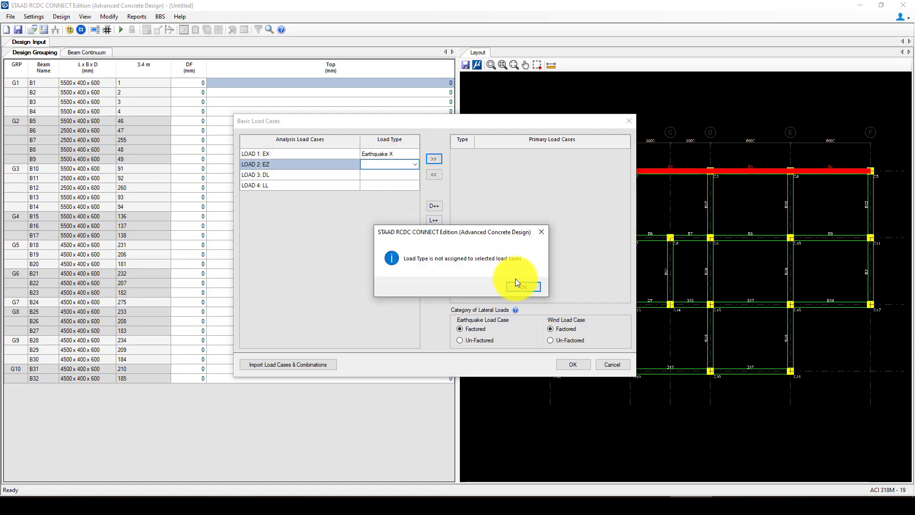
left_click(517, 284)
left_click(415, 154)
left_click(435, 158)
left_click(400, 166)
left_click(414, 166)
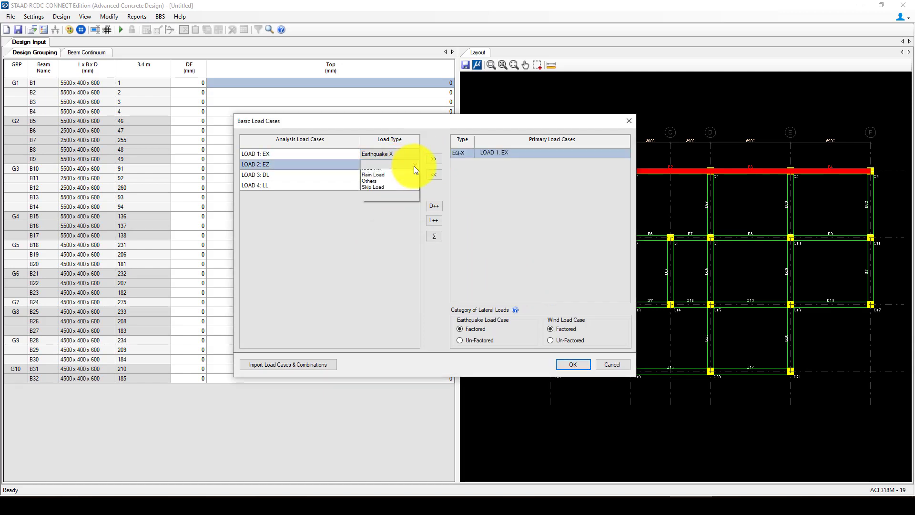
left_click(393, 199)
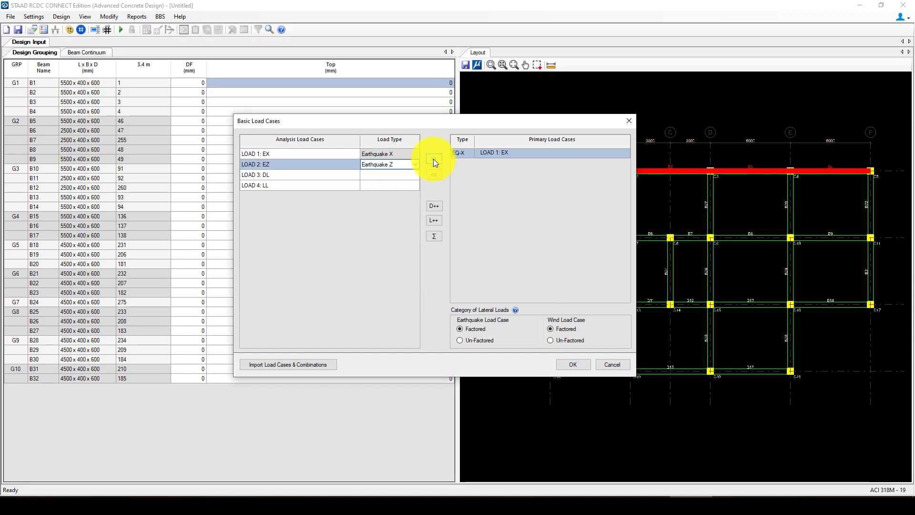
left_click(434, 159)
- Assign Dead Load to LOAD 3: DL and Live Load to LOAD 4: LL, adding both to the primary load cases
left_click(405, 175)
left_click(405, 176)
left_click(399, 187)
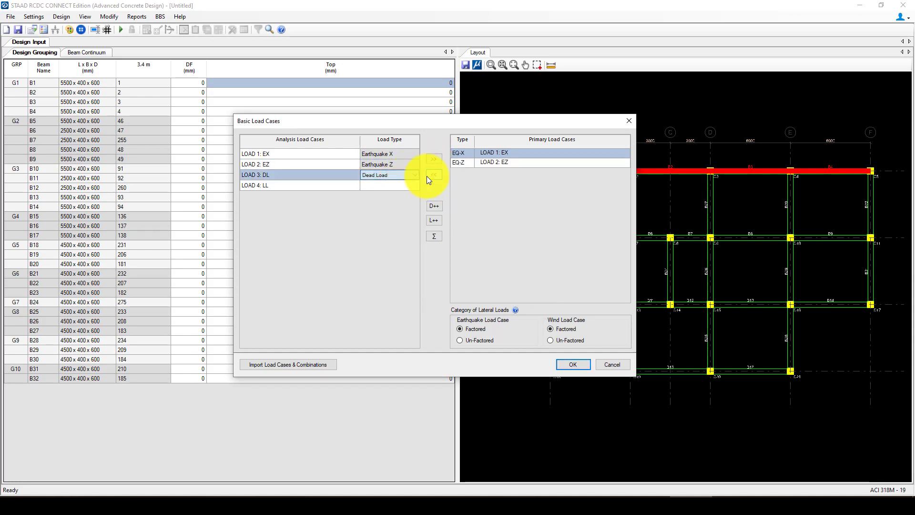
left_click(434, 159)
left_click(406, 186)
left_click(414, 187)
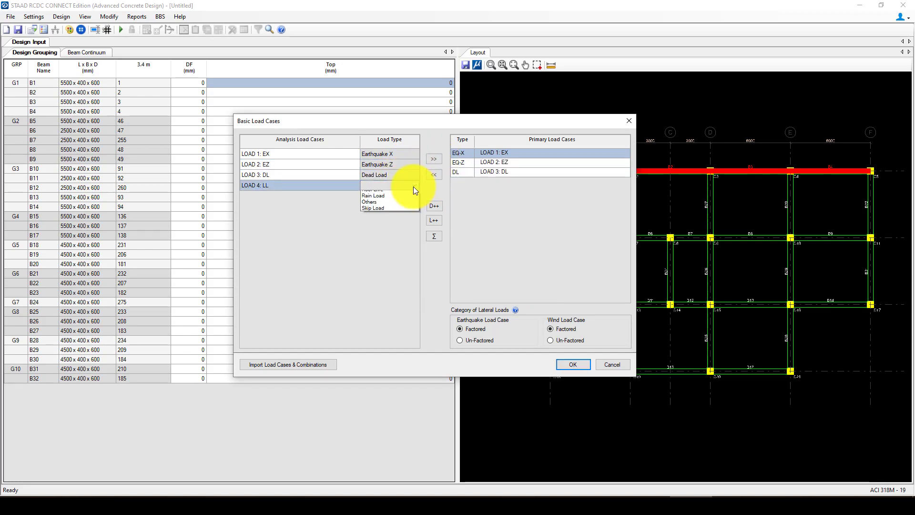
left_click(397, 196)
left_click(405, 187)
left_click(400, 196)
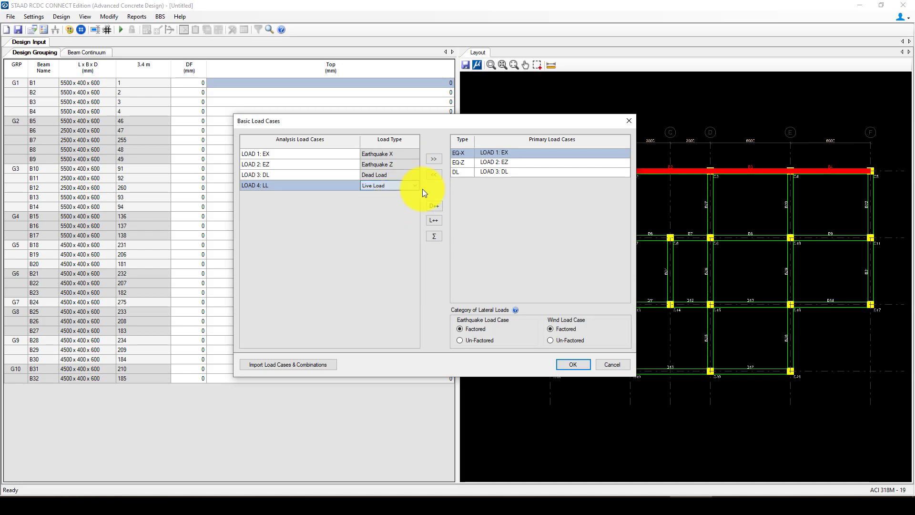
left_click(433, 159)
- Accept the basic load cases and bring in the design load combinations from the analysis
left_click(574, 364)
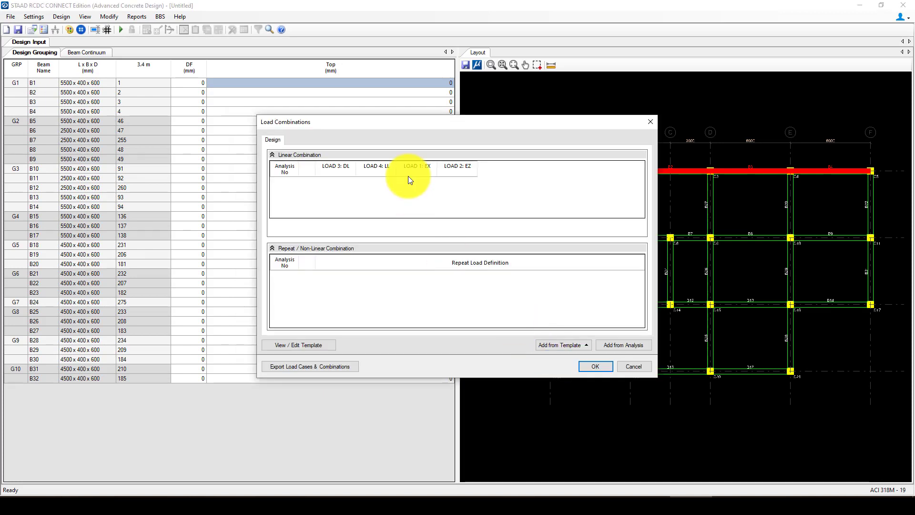
left_click(601, 346)
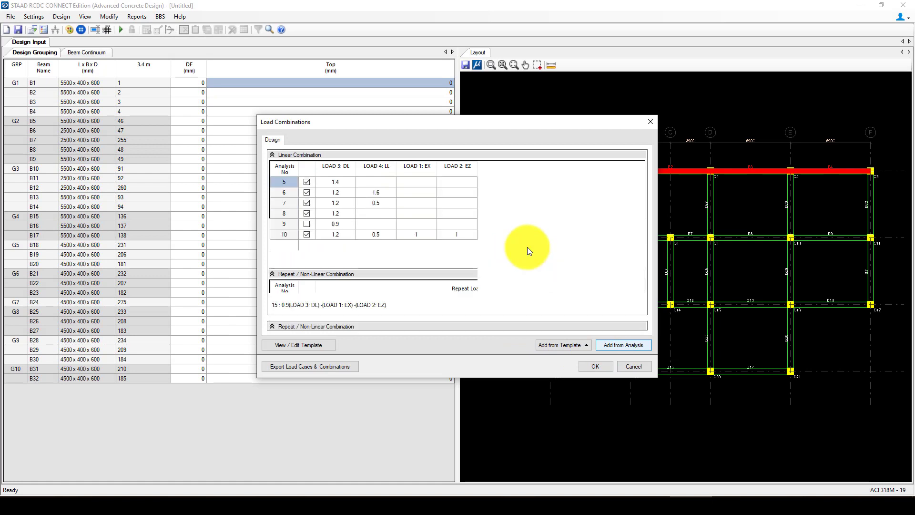
left_click(596, 366)
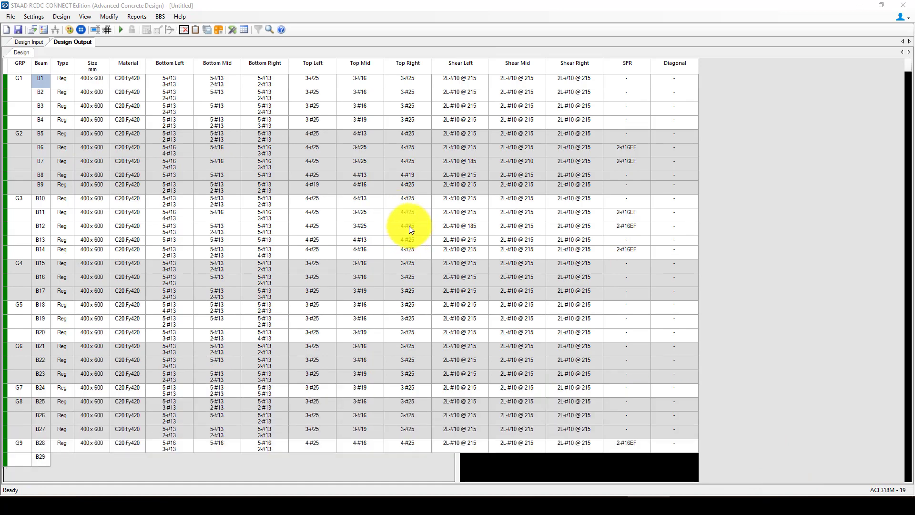
- Review the beam reinforcement results and generate the on-screen bar bending schedule drawing for all beam groups
scroll(261, 256, "down", 1)
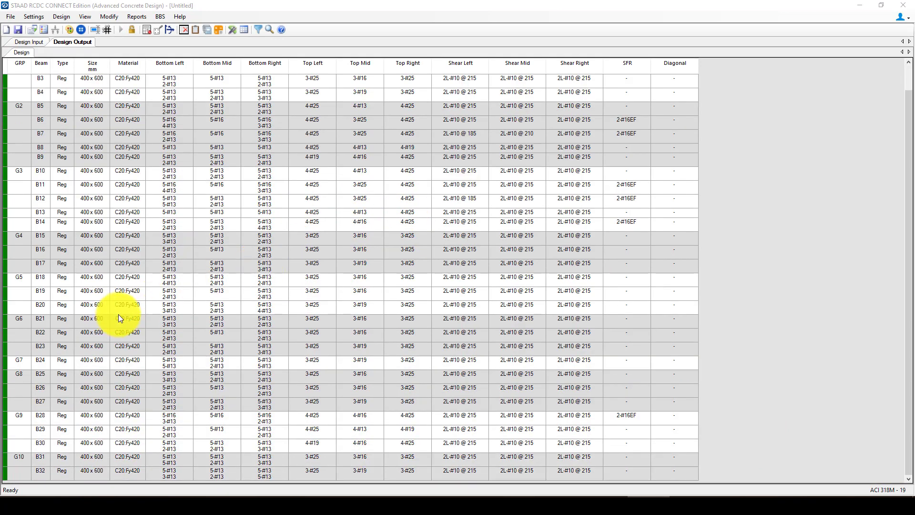
scroll(132, 301, "up", 1)
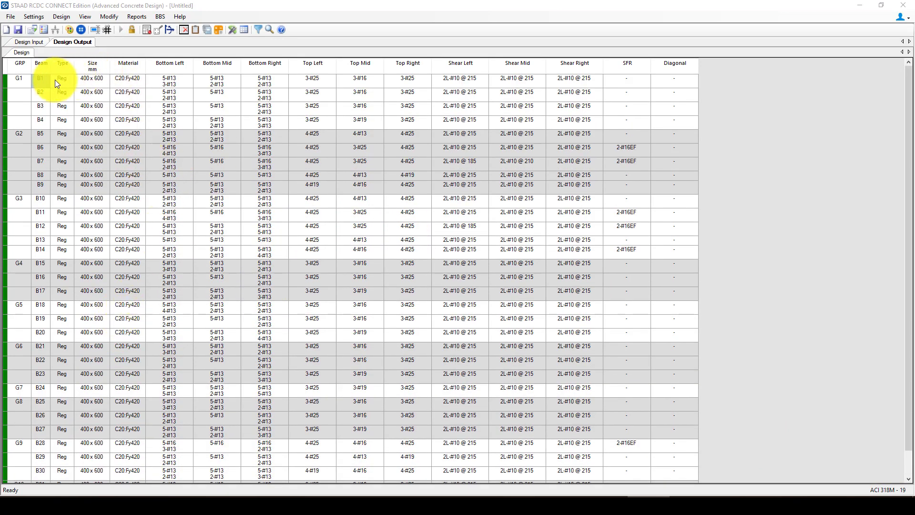
left_click(213, 86)
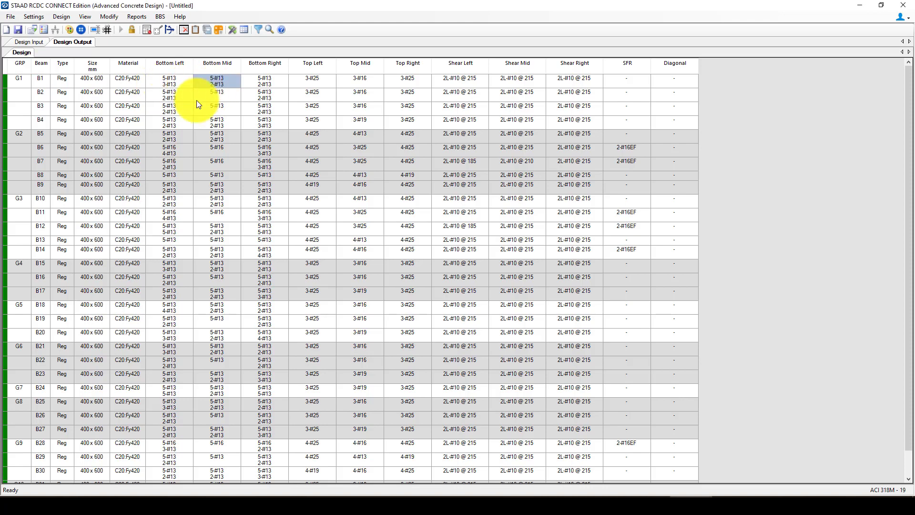
scroll(274, 258, "down", 1)
left_click(161, 17)
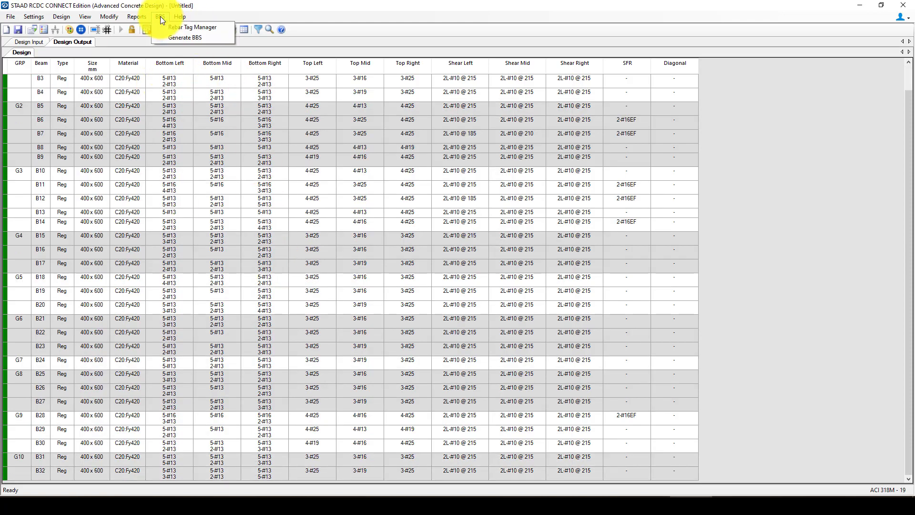
left_click(205, 37)
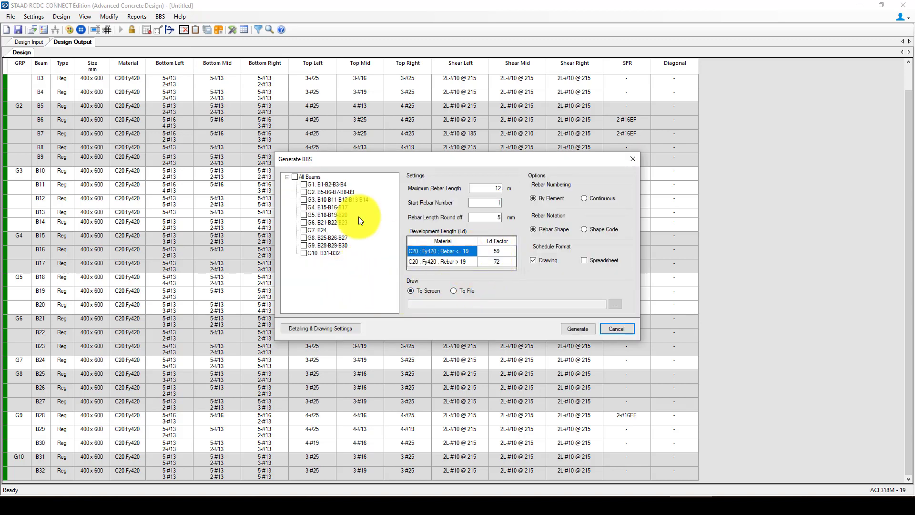
left_click(296, 177)
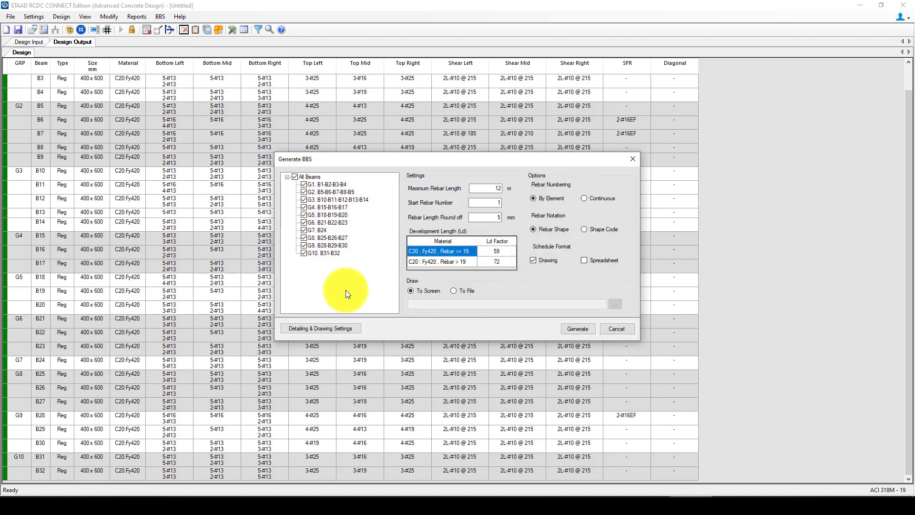
left_click(577, 330)
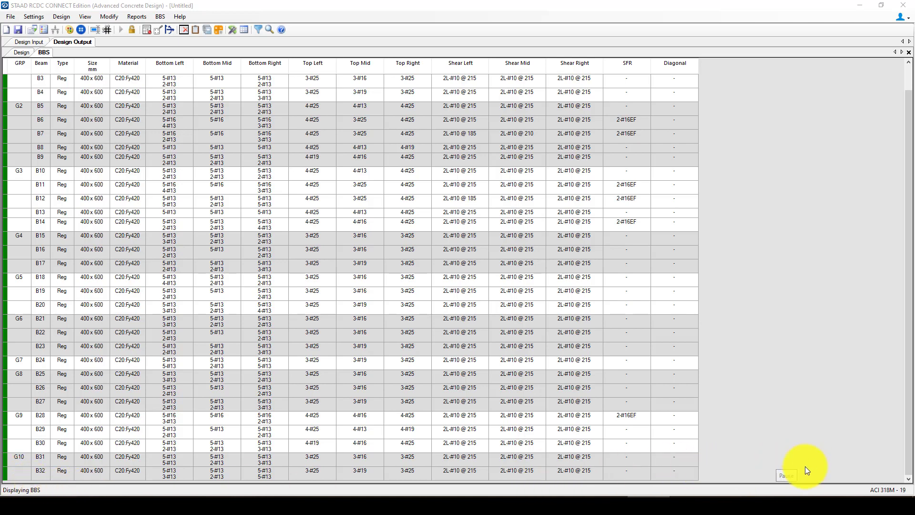
- Examine the rebar detailing of beams B18, B19 and B20 in the bar bending schedule drawing
scroll(406, 260, "up", 5)
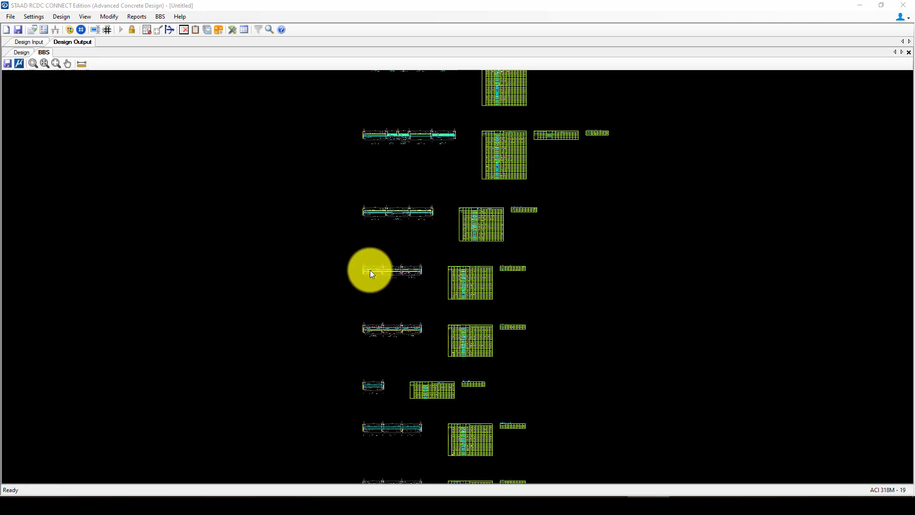
scroll(364, 275, "up", 5)
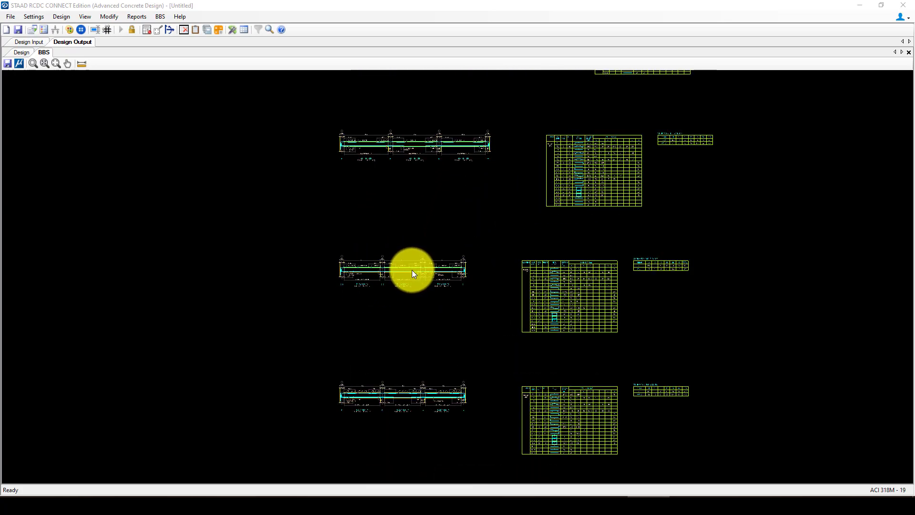
scroll(361, 277, "up", 5)
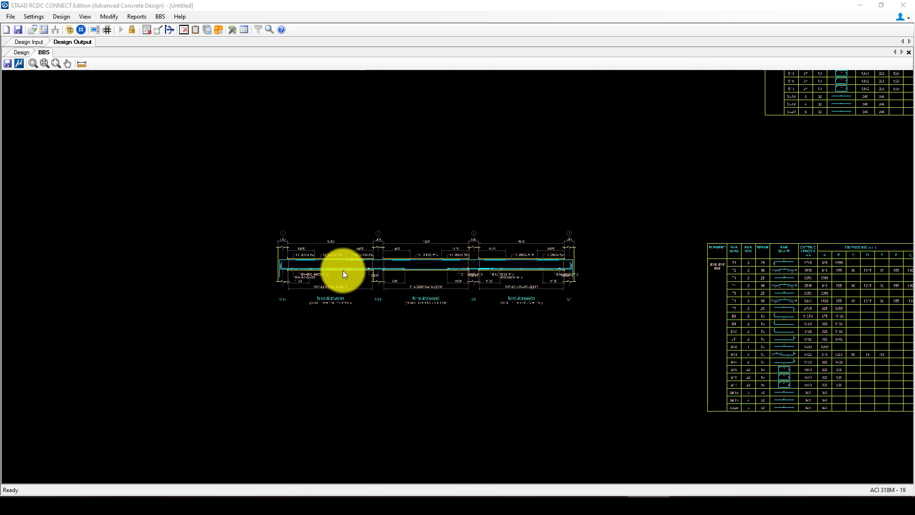
scroll(325, 262, "up", 5)
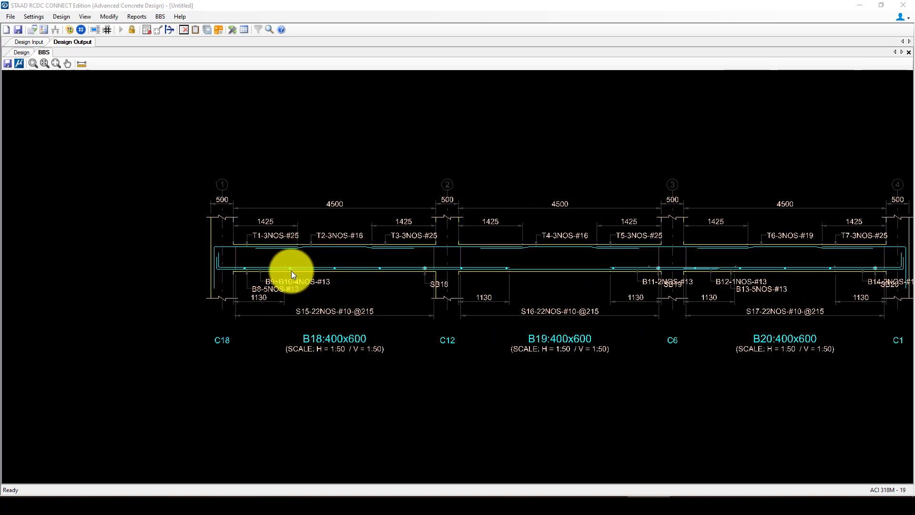
scroll(272, 285, "up", 4)
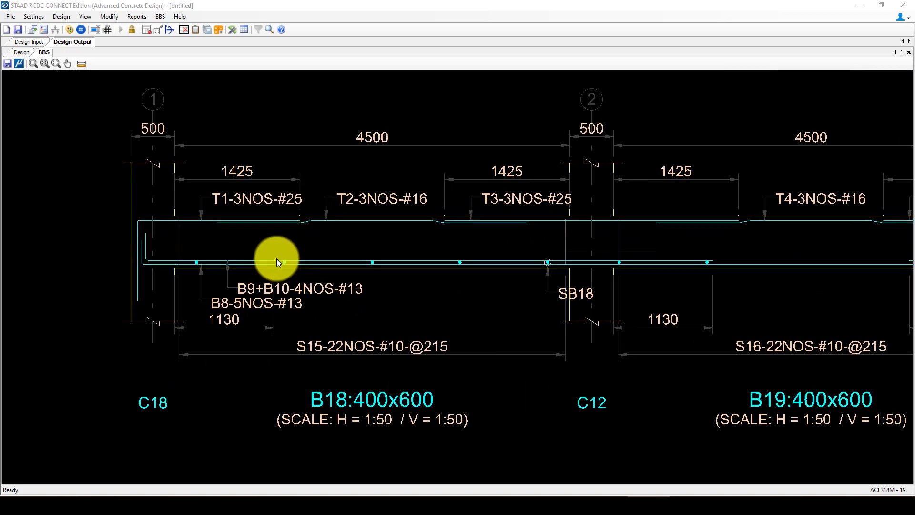
scroll(151, 281, "down", 3)
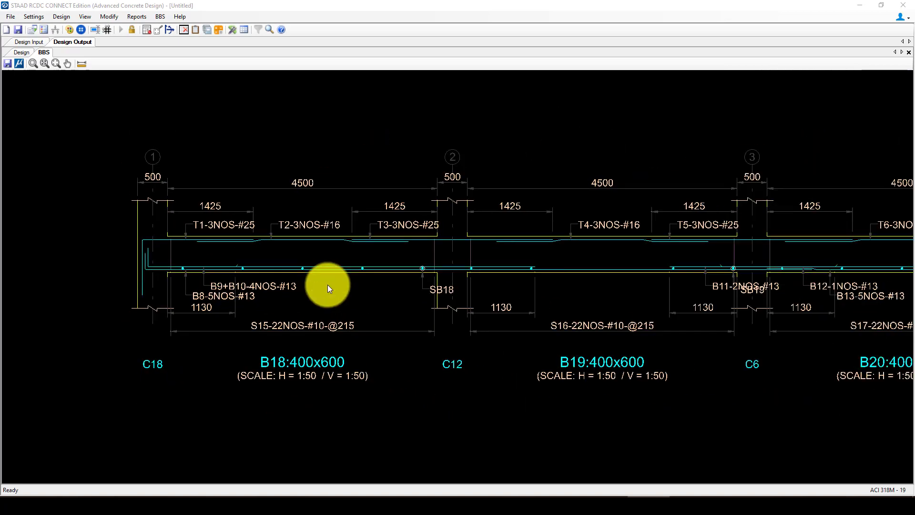
scroll(560, 302, "up", 1)
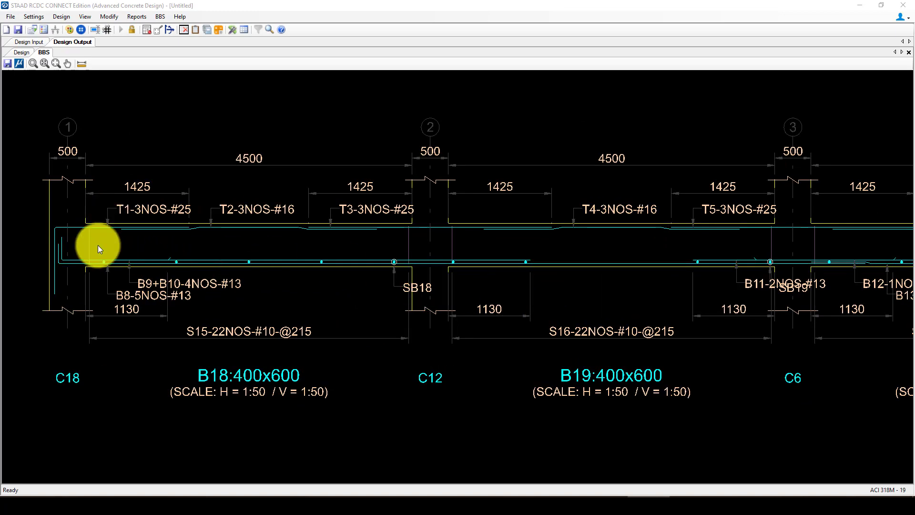
scroll(63, 257, "down", 1)
scroll(417, 266, "up", 1)
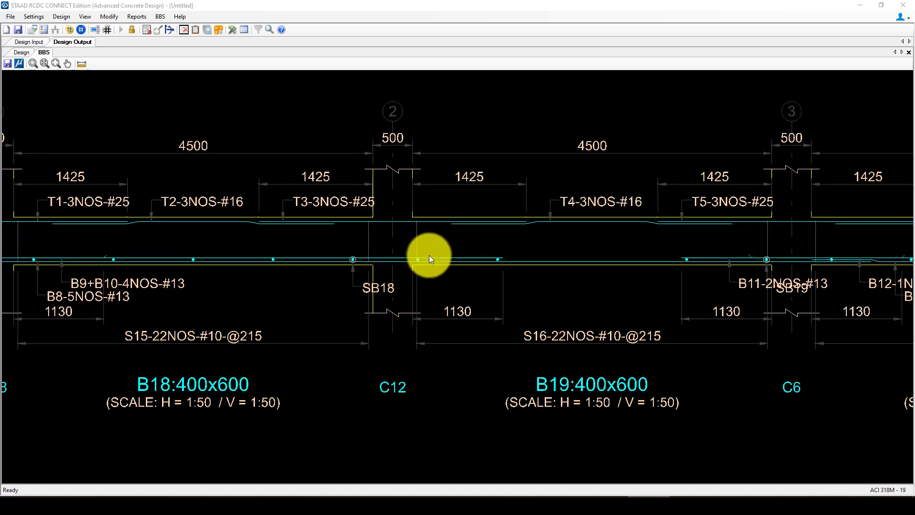
scroll(790, 284, "up", 5)
scroll(217, 265, "down", 6)
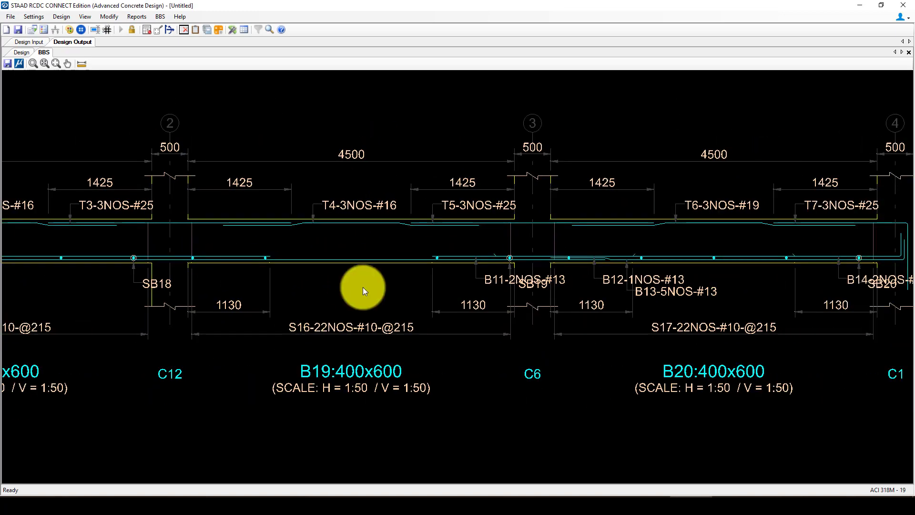
scroll(356, 287, "down", 3)
scroll(350, 284, "down", 5)
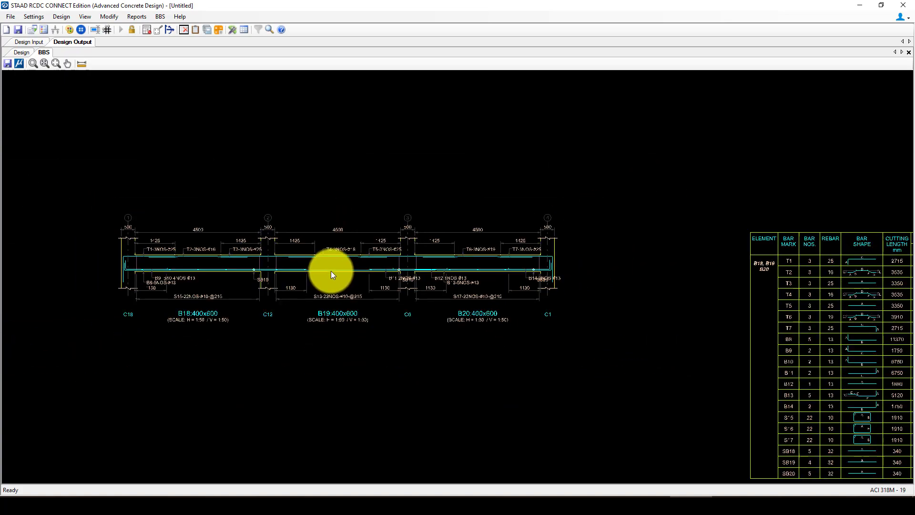
- Examine the bar bending schedule table and the rebar length and weight summary for beams B18, B19 and B20
scroll(829, 347, "up", 2)
scroll(730, 315, "up", 2)
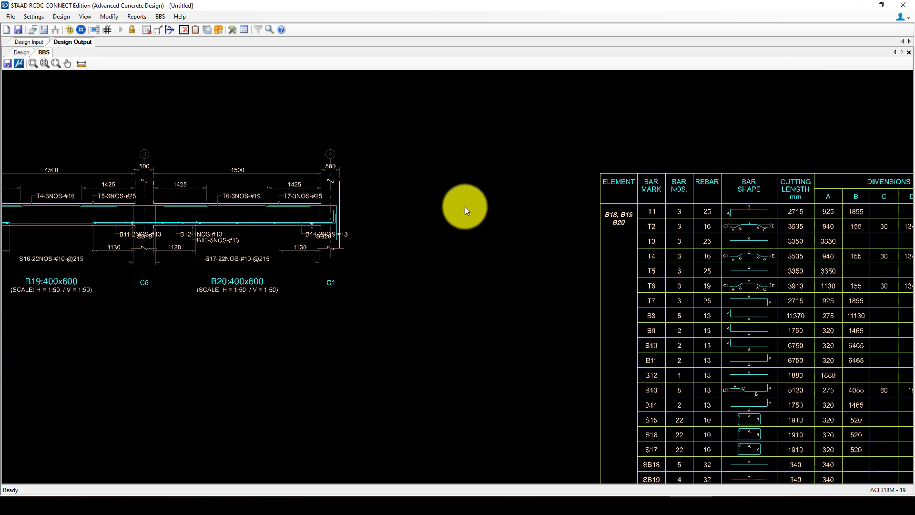
scroll(391, 252, "down", 4)
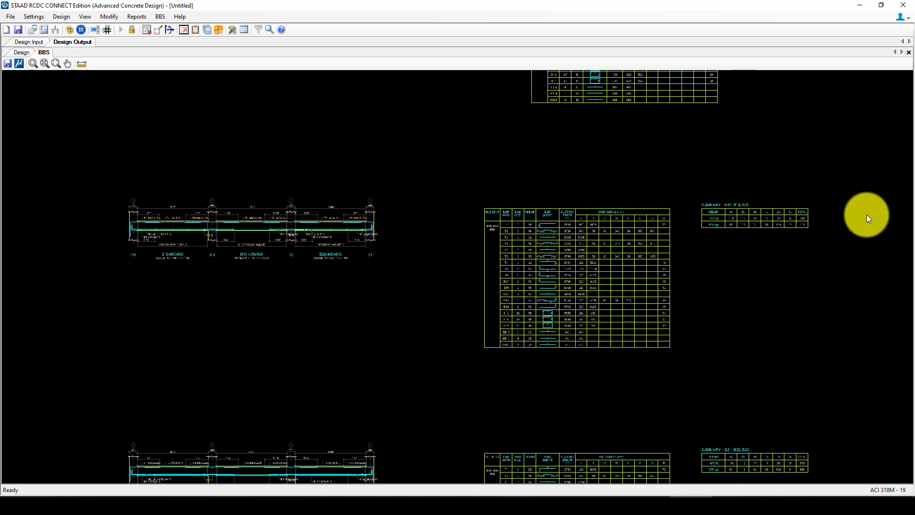
scroll(839, 214, "up", 1)
scroll(744, 216, "up", 3)
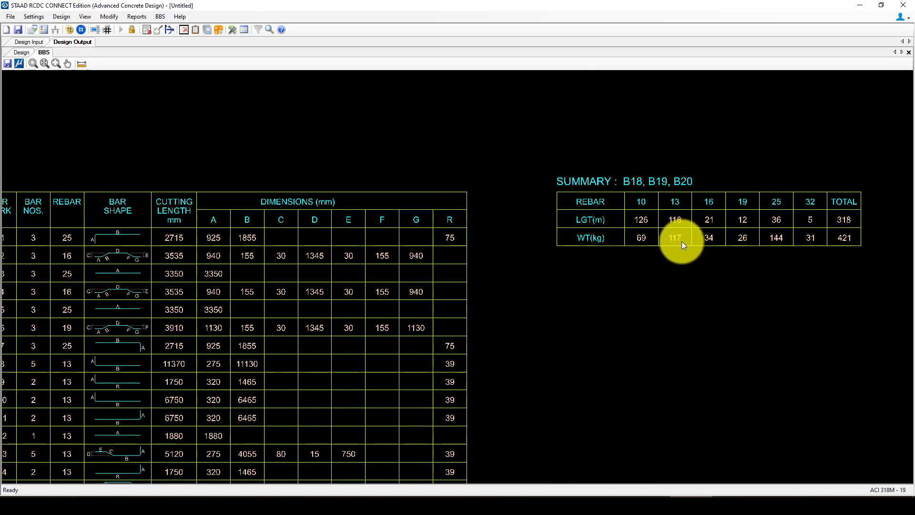
scroll(694, 254, "down", 3)
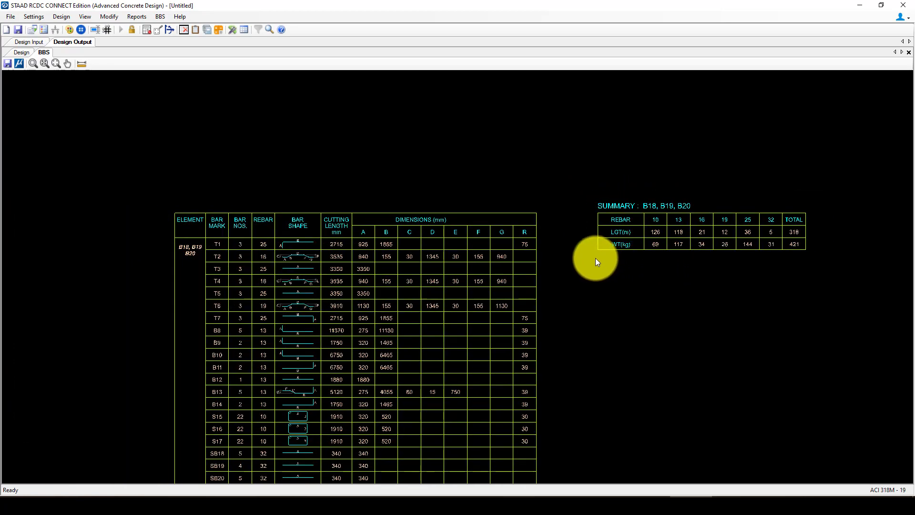
scroll(626, 293, "down", 1)
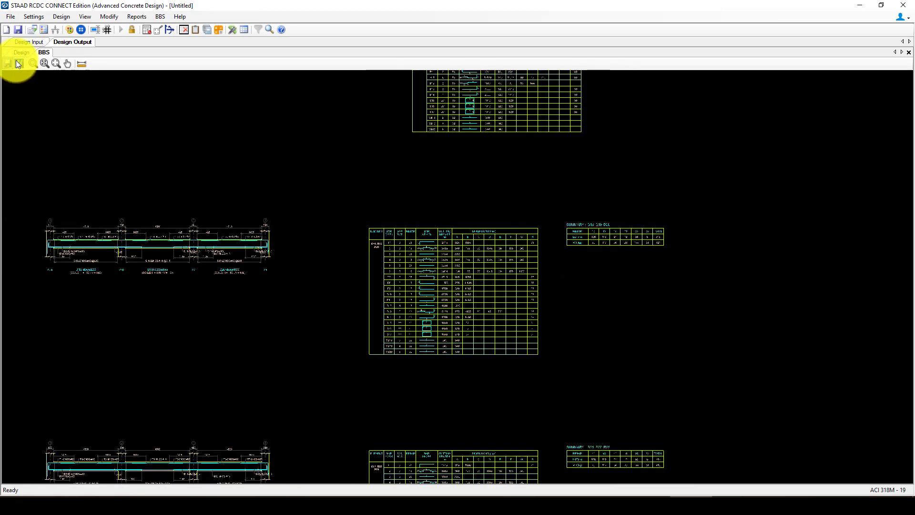
- Save the beam design and its bar bending schedule drawing, naming the DXF file BEAM BBS
left_click(17, 30)
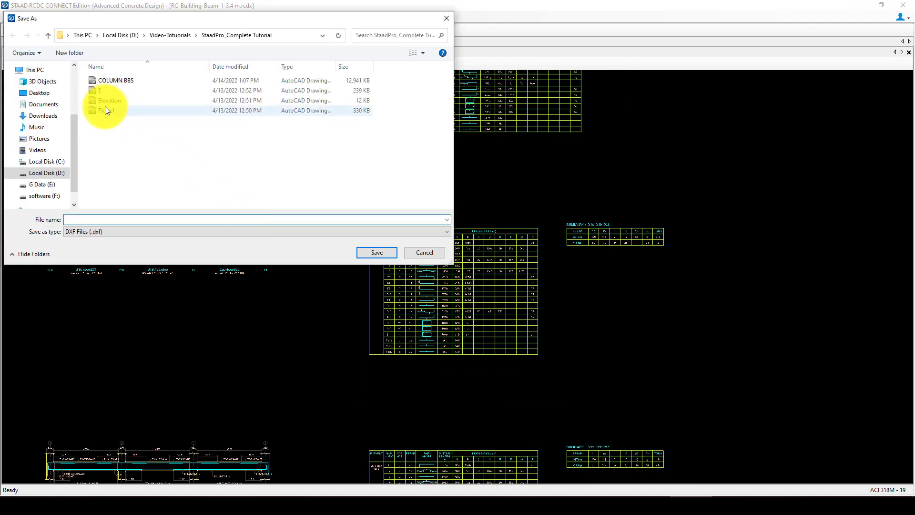
left_click(120, 81)
left_click(91, 218)
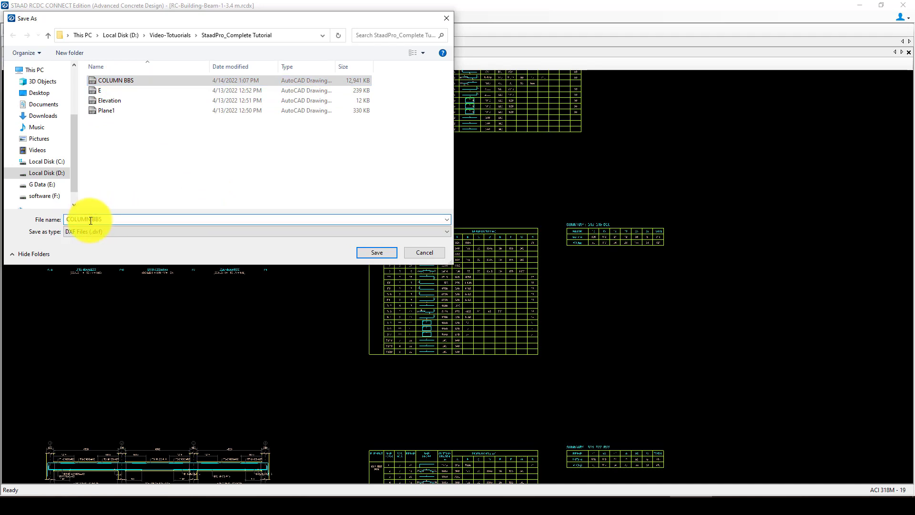
key("BackSpace")
key("BackSpace")
key("BackSpace")
key("BackSpace")
key("BackSpace")
key("BackSpace")
key("BackSpace")
type("BEAM")
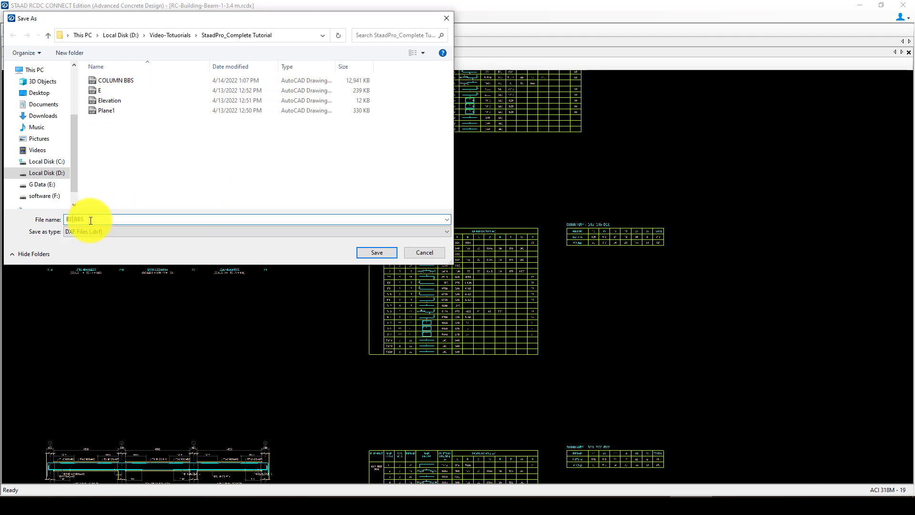
left_click(360, 255)
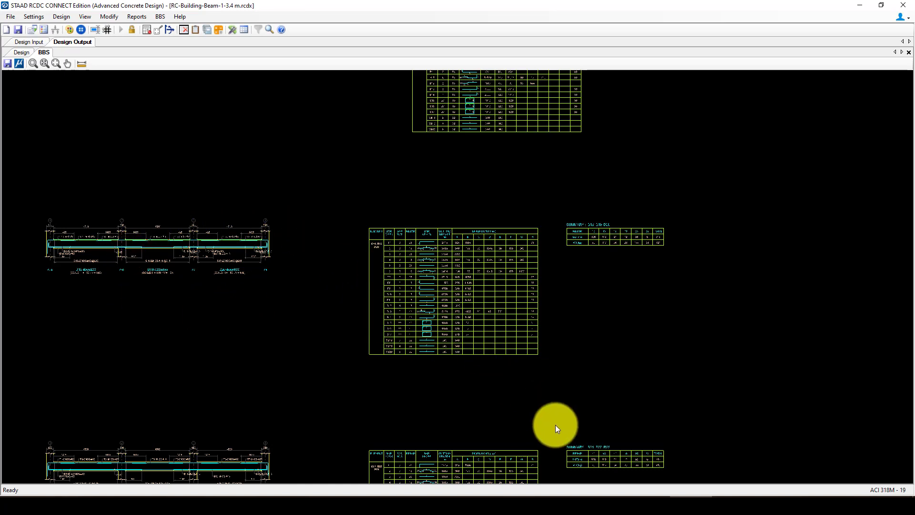
- Start a new project named SLAB DESIGN with KSSE as the client and KSSSE as the engineer
left_click(8, 29)
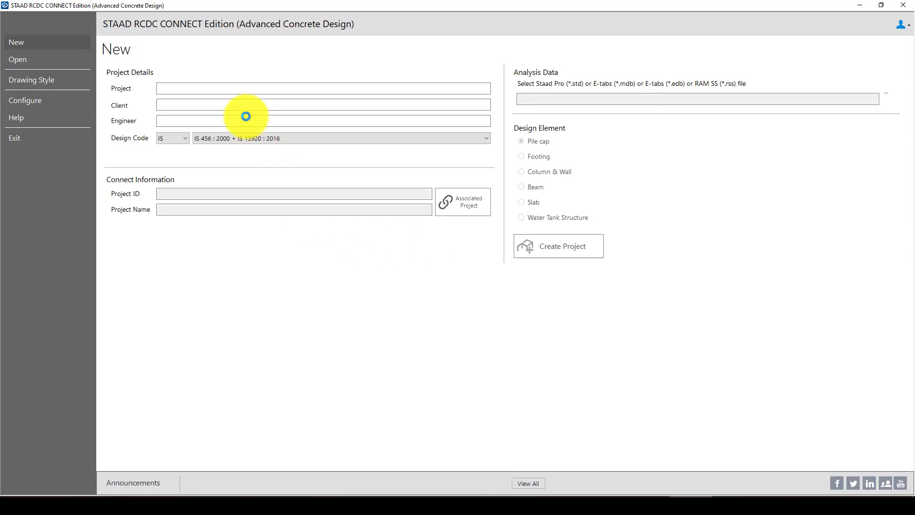
left_click(181, 88)
type("SLAB")
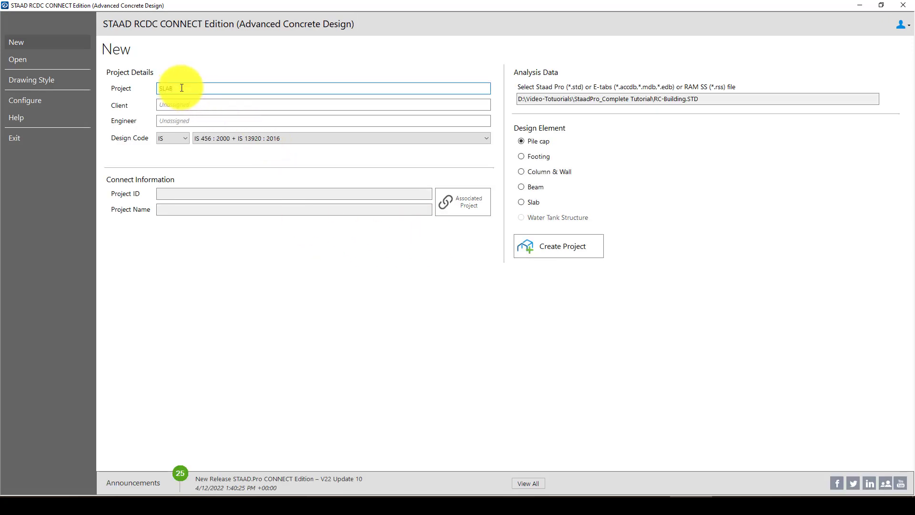
type(" DESIGN")
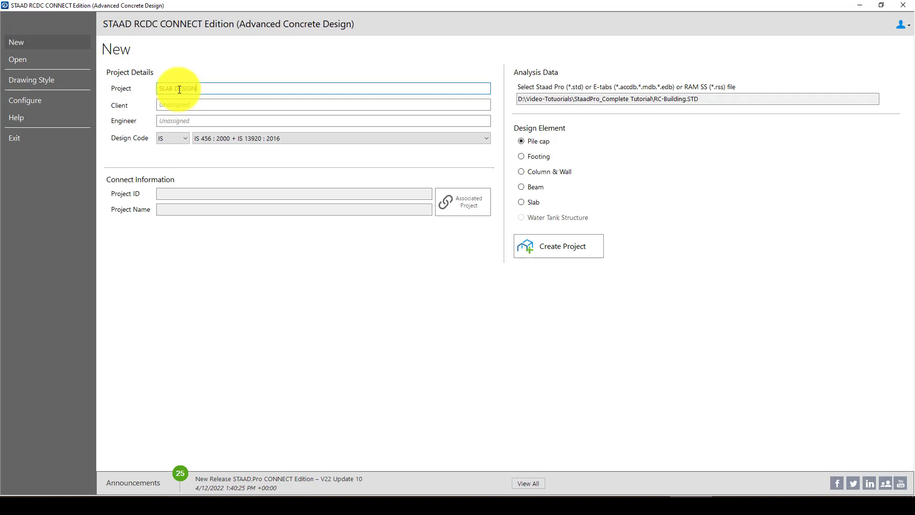
left_click(190, 103)
type("KSSE")
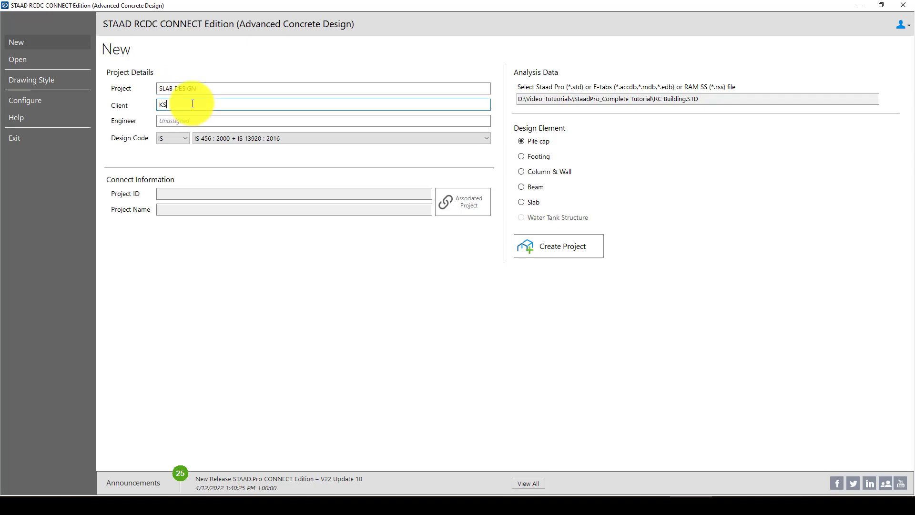
left_click(194, 119)
type("KSSSE")
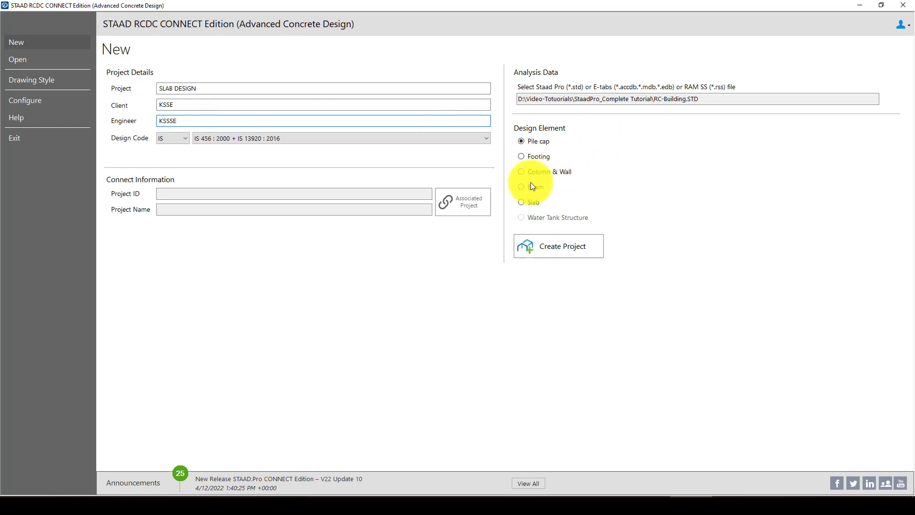
- Choose Slab as the design element at the 3.4 m level and create the project
left_click(529, 202)
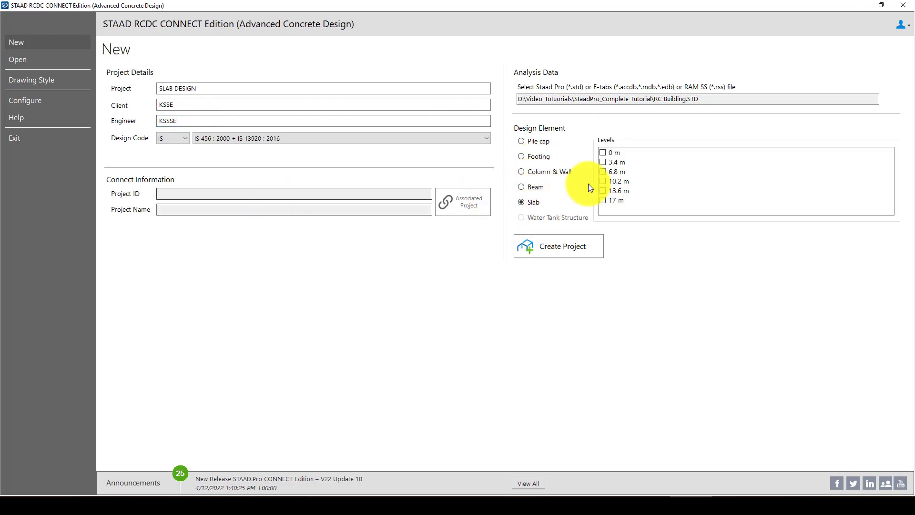
left_click(613, 163)
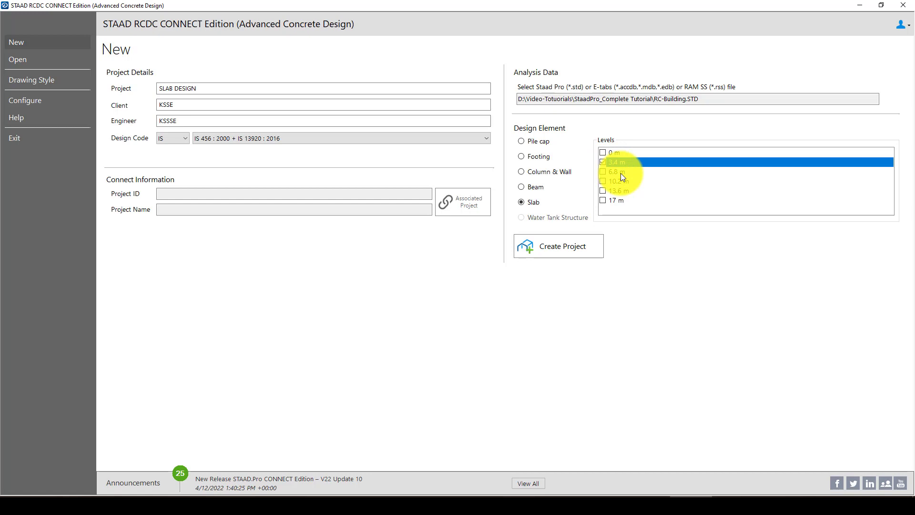
left_click(556, 246)
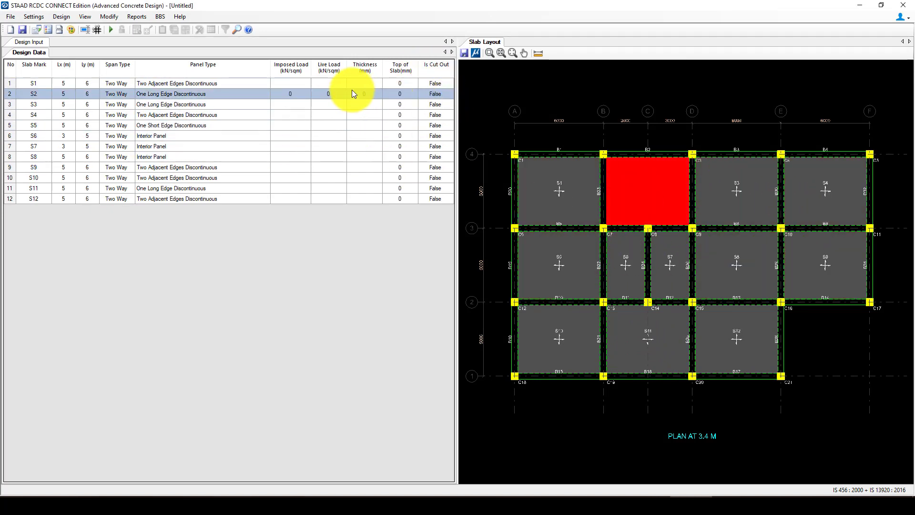
- Set slab S1's imposed load to 1.5 and live load to 2.5 kN/sqm, and copy both values to slabs S2 through S12
left_click(293, 85)
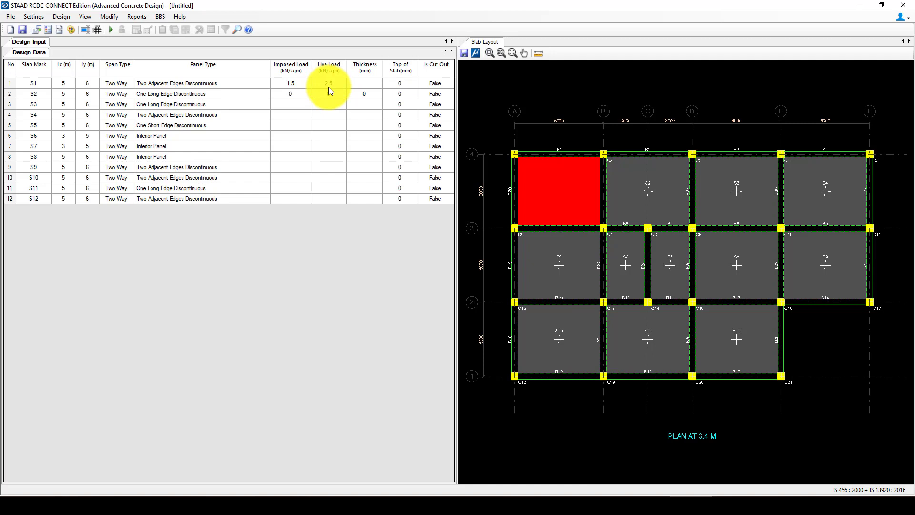
left_click(309, 84)
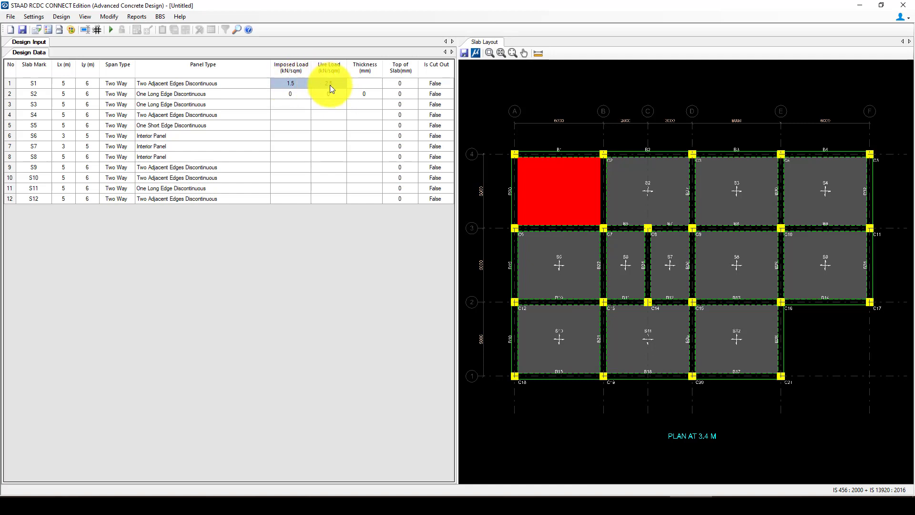
right_click(326, 84)
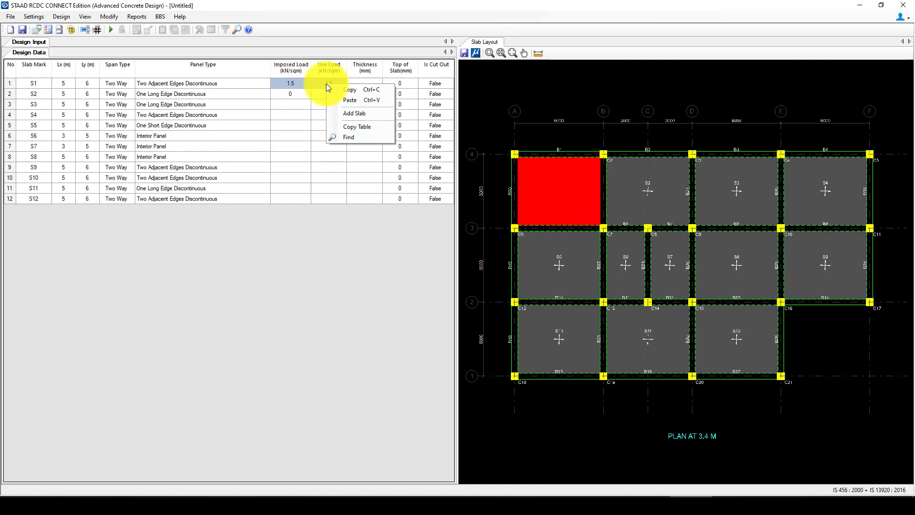
left_click(352, 90)
left_click_drag(310, 96, 328, 200)
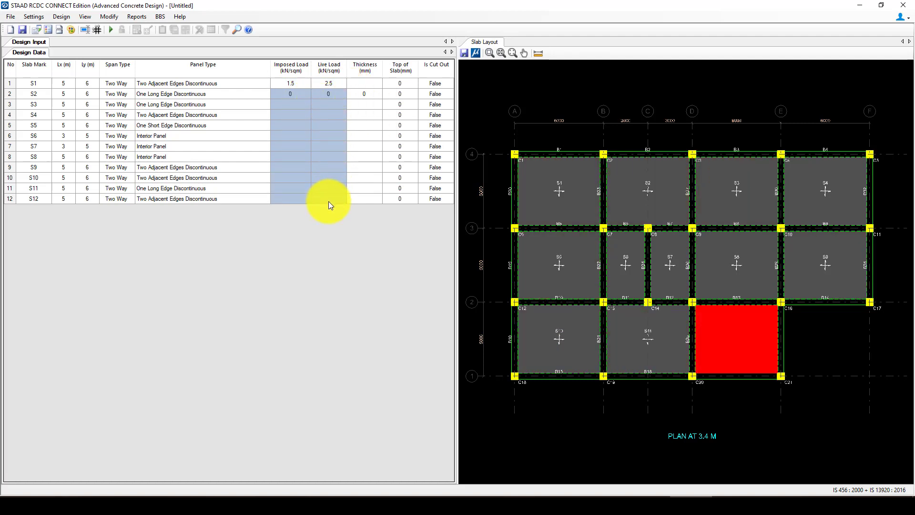
key("ctrl+v")
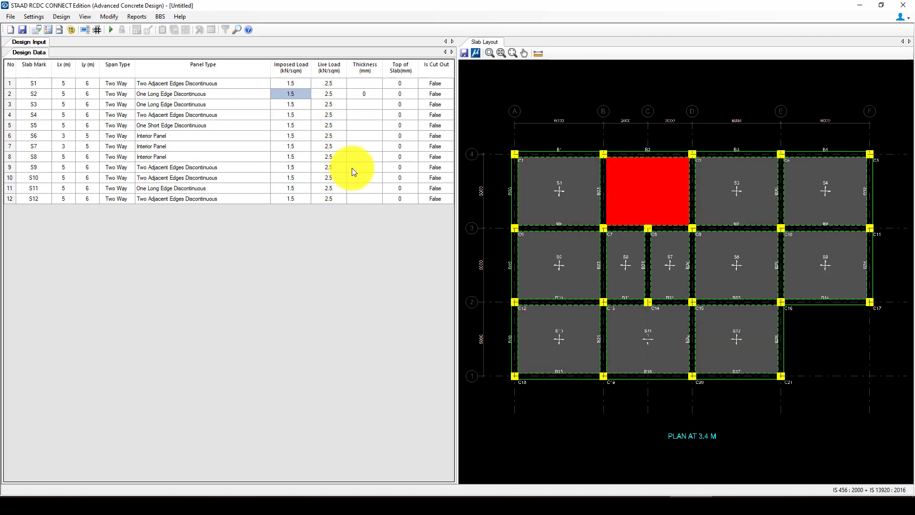
- Set the thickness of slab S1 to 200 mm and copy it to slabs S2 through S12
left_click(364, 85)
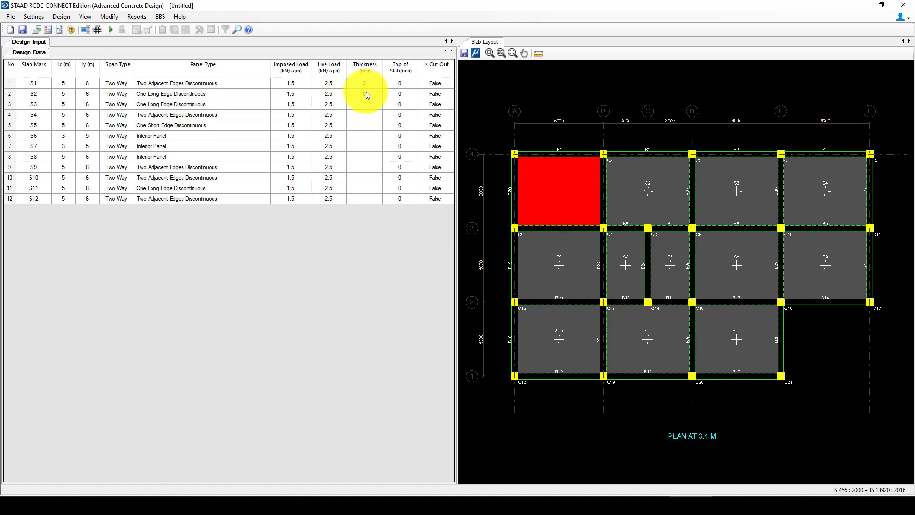
left_click(369, 114)
left_click(363, 85)
left_click_drag(368, 97, 365, 200)
key("ctrl+v")
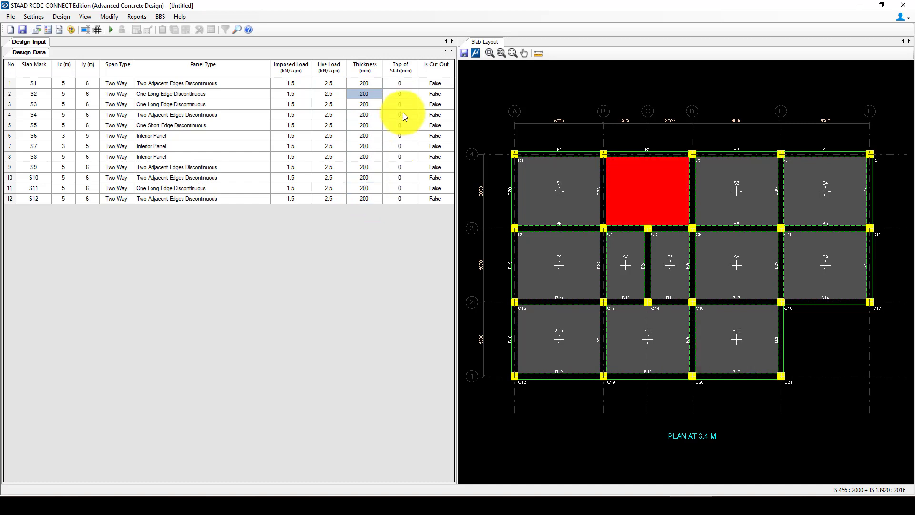
left_click(407, 84)
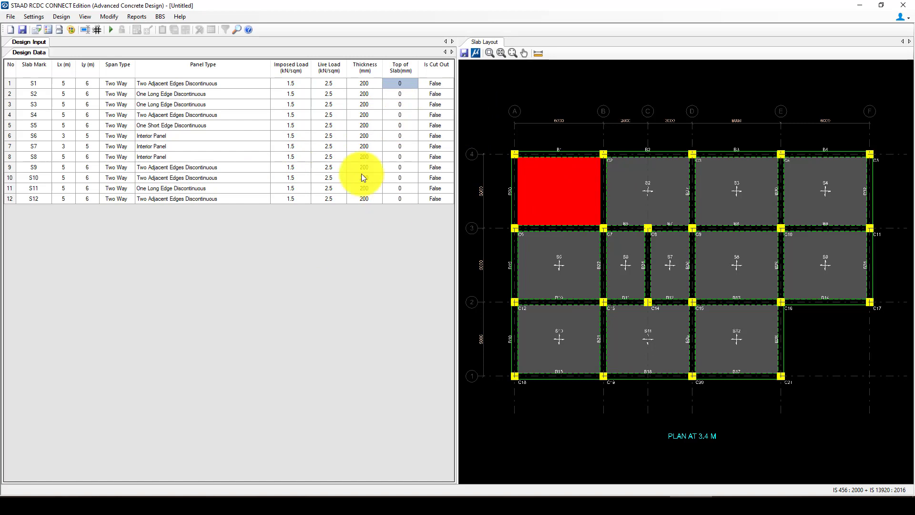
- Run the design of all slabs and review the top reinforcement results for slabs S2 and S1
left_click(35, 17)
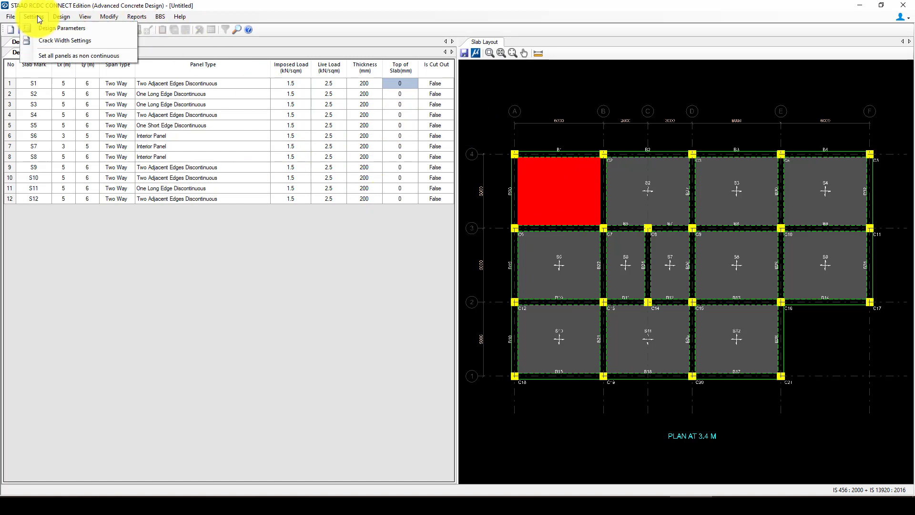
left_click(37, 16)
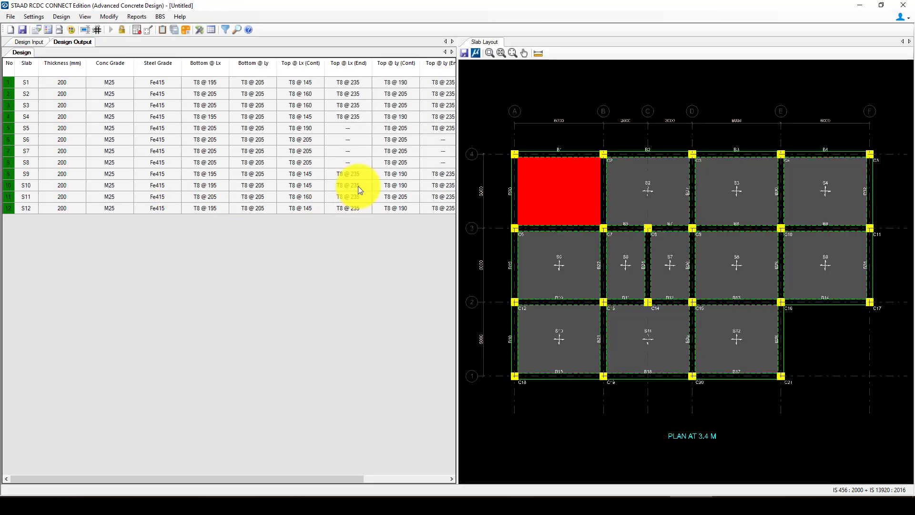
left_click(307, 93)
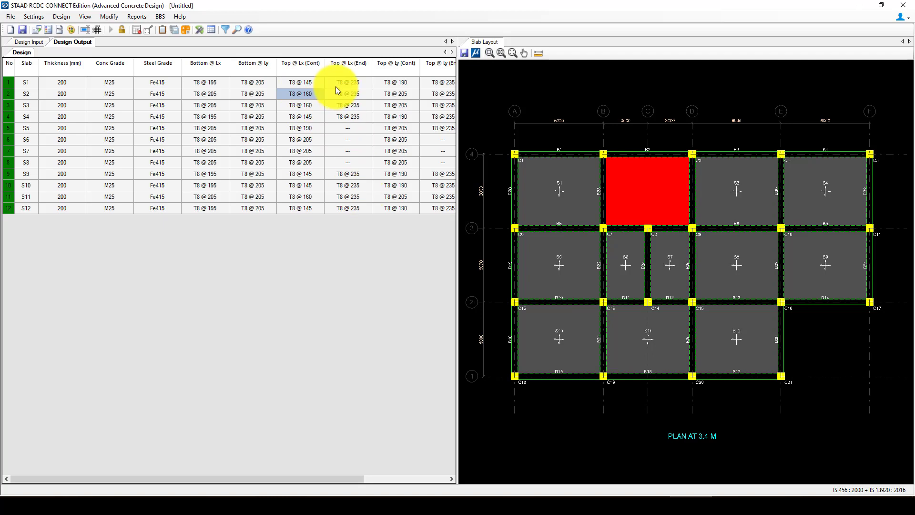
left_click(310, 86)
- Generate the slabs' bar bending schedule as an on-screen drawing with rebar numbering by element and rebar shape notation
left_click(159, 17)
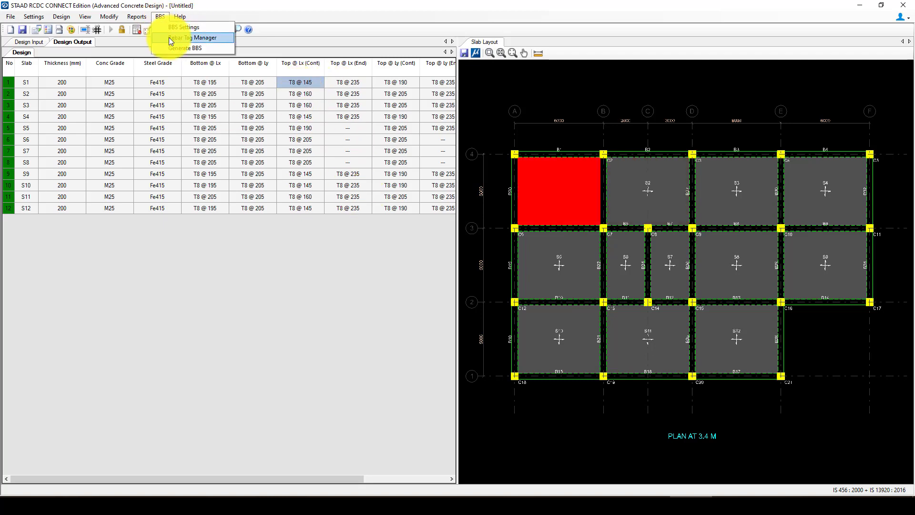
left_click(173, 47)
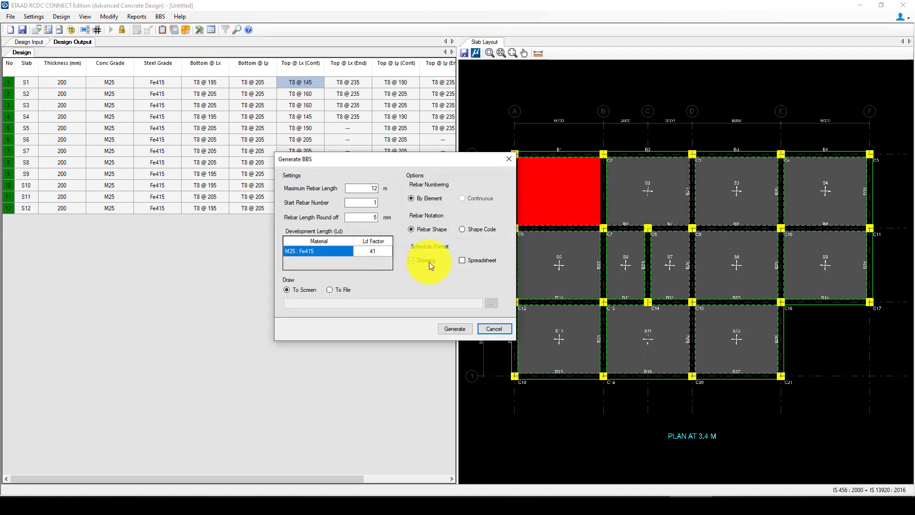
left_click(459, 329)
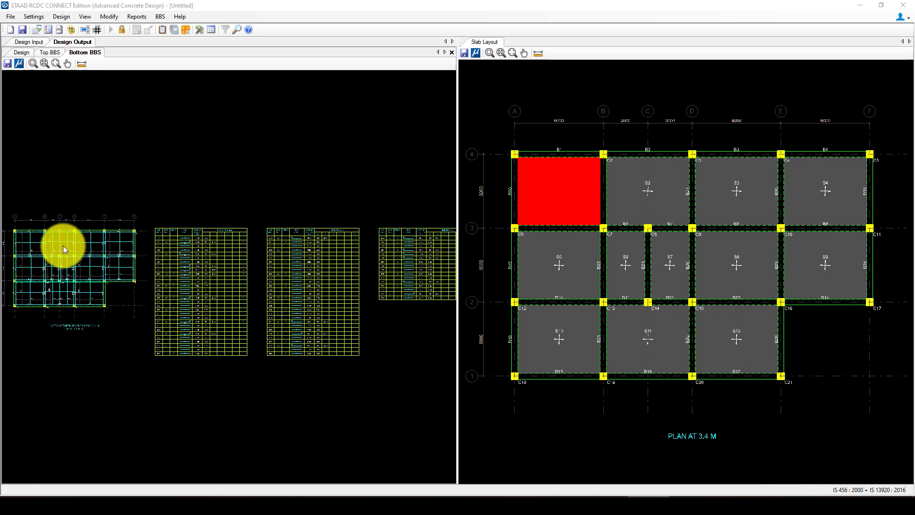
- Examine the bar layout and bar marks of the slab panels in the bottom reinforcement drawing
scroll(63, 246, "up", 5)
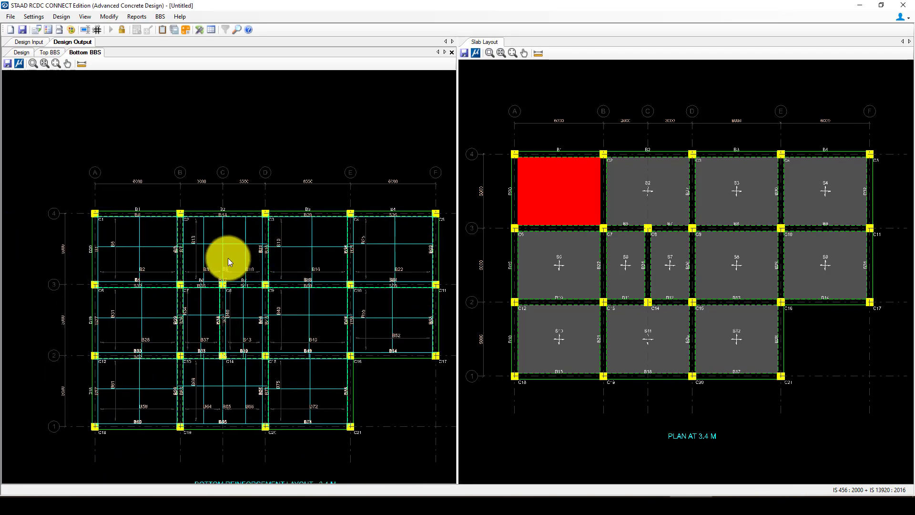
scroll(133, 241, "up", 4)
scroll(83, 252, "up", 2)
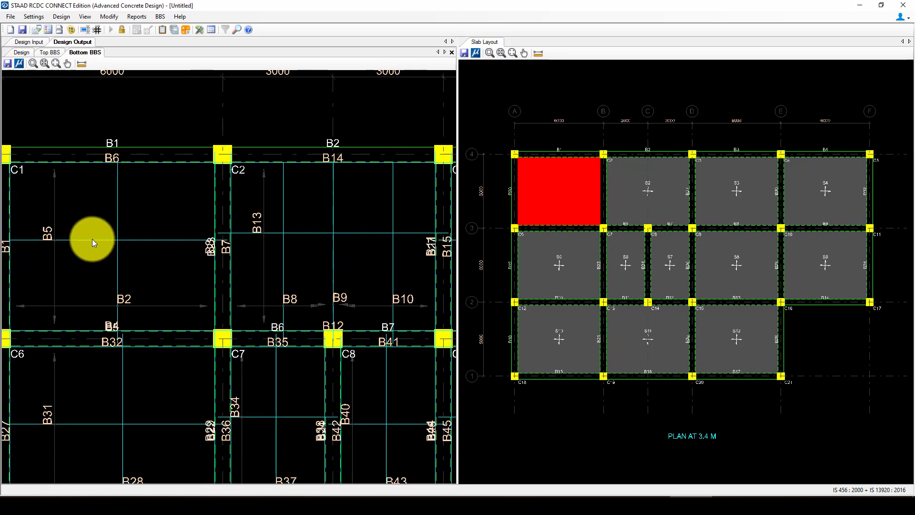
scroll(90, 243, "down", 3)
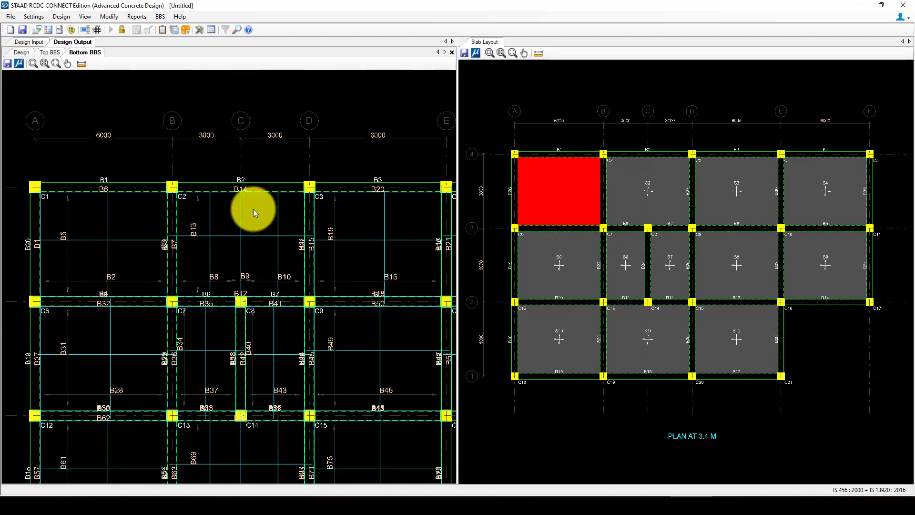
scroll(254, 213, "up", 4)
scroll(224, 300, "down", 5)
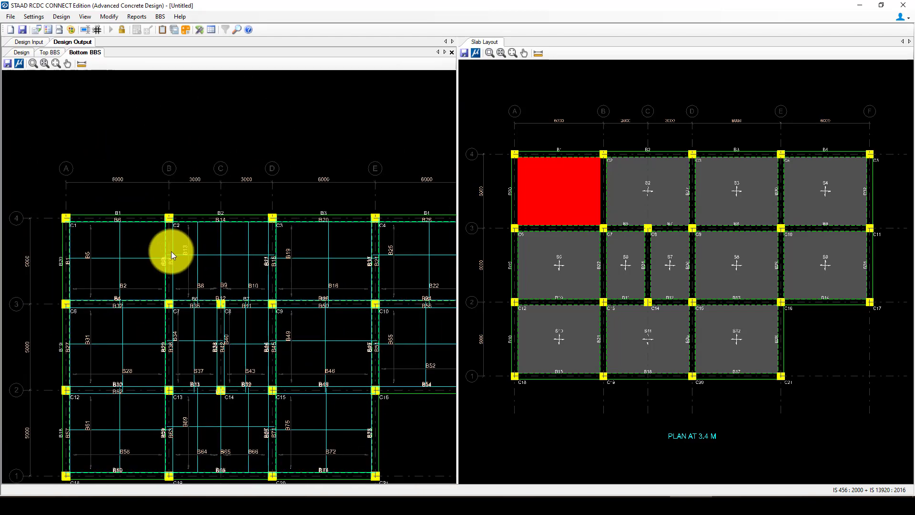
- Look over the whole bottom reinforcement sheet, from the slab layout to the bar schedule tables beside it
scroll(222, 238, "down", 6)
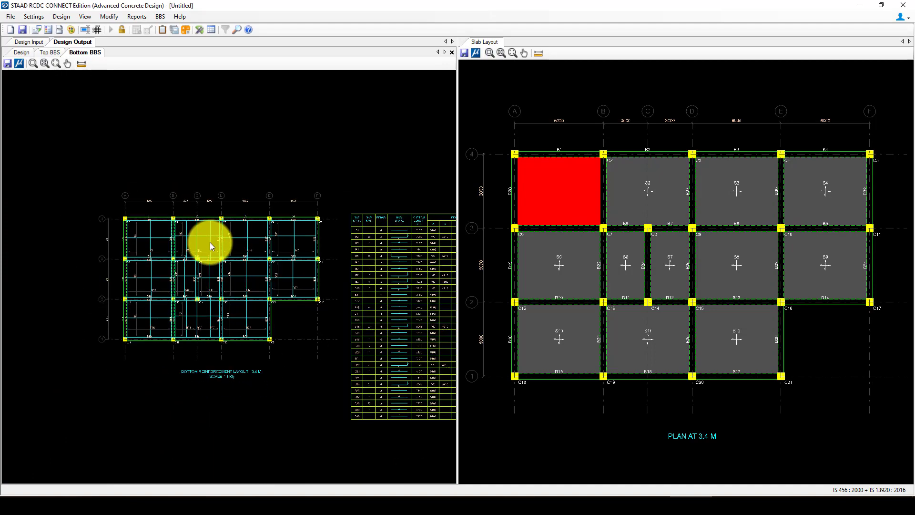
scroll(185, 264, "down", 3)
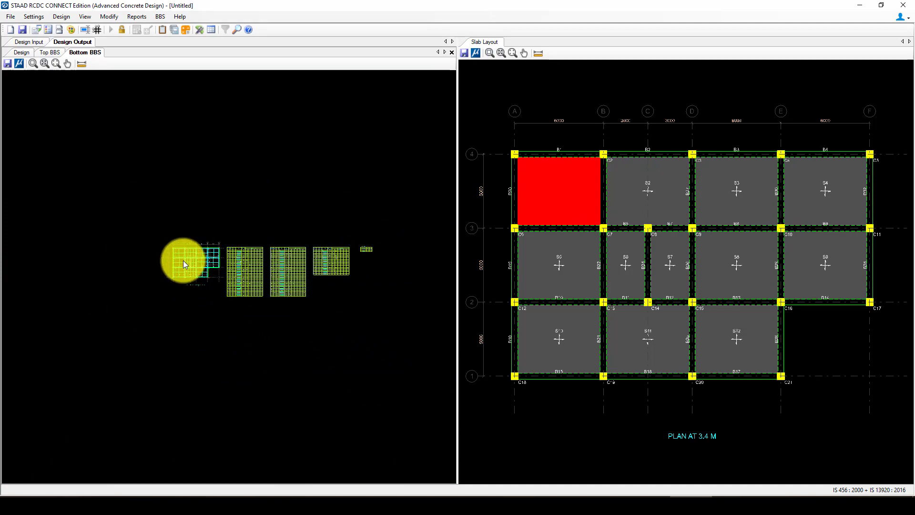
scroll(185, 264, "up", 2)
scroll(184, 261, "down", 1)
scroll(204, 262, "up", 4)
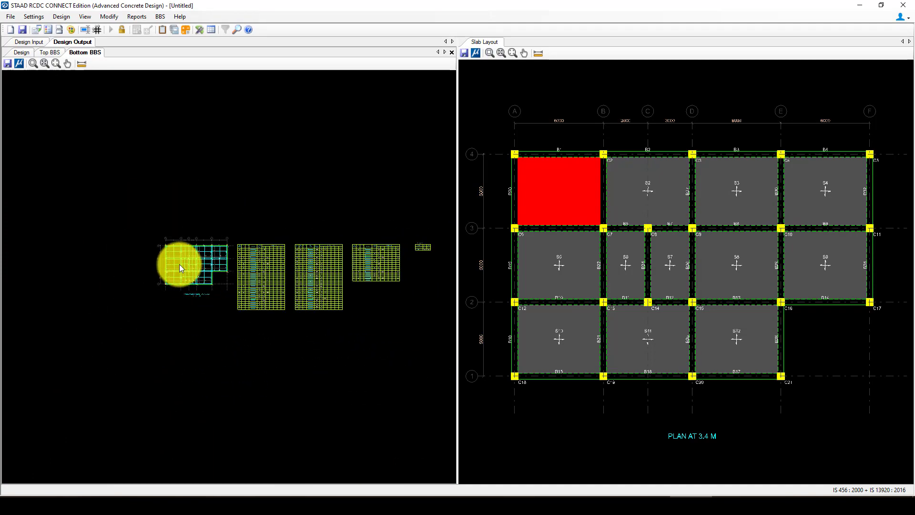
scroll(189, 260, "up", 4)
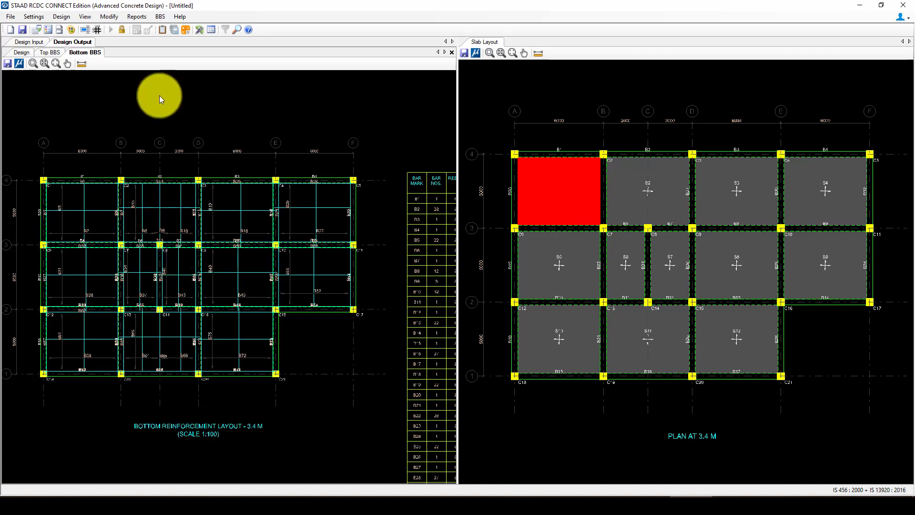
- Try to draw a slab section through 7 slabs with section mark A and the standard cutout drawing included
left_click(160, 17)
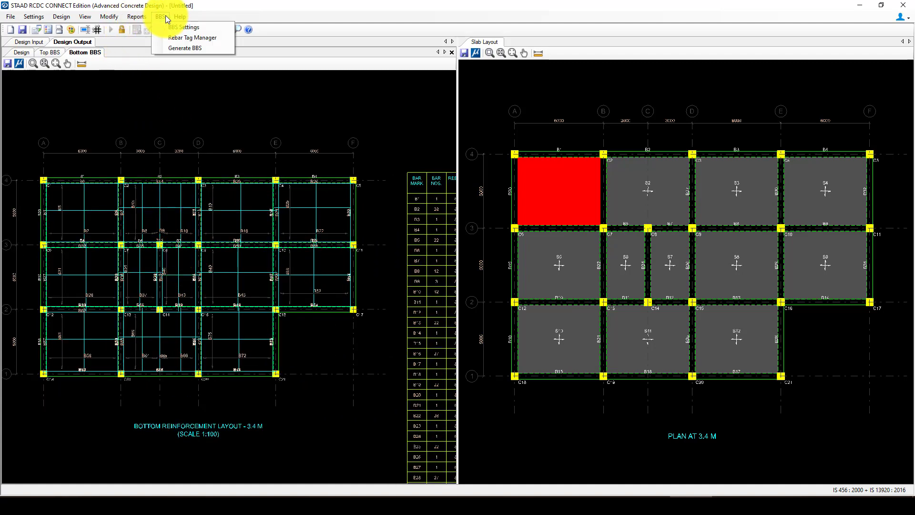
mouse_move(148, 18)
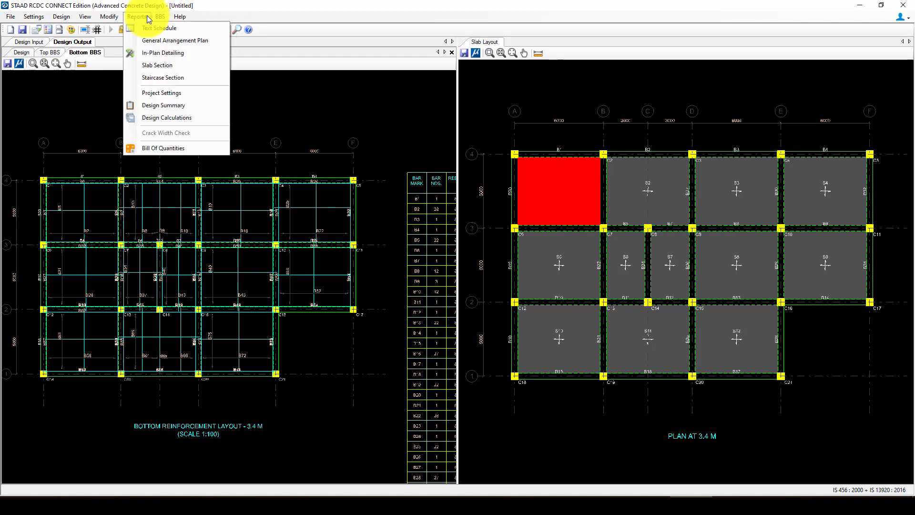
left_click(161, 66)
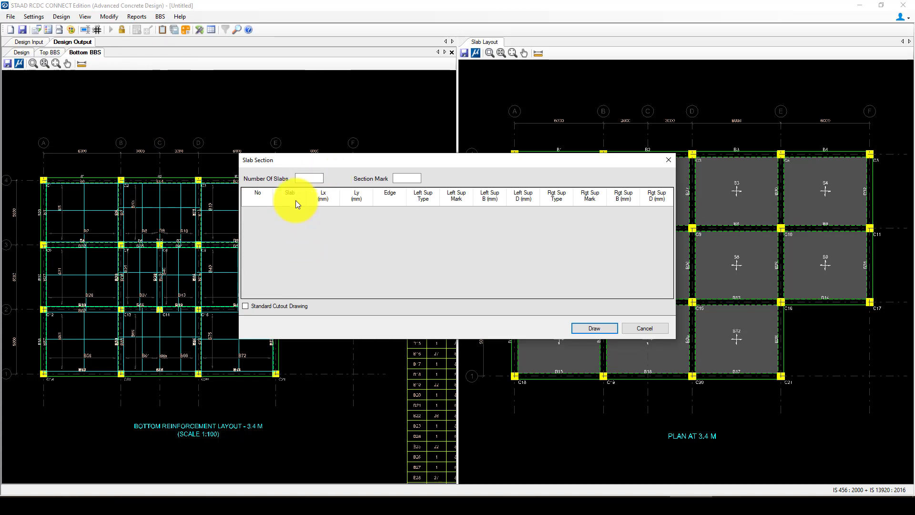
left_click_drag(402, 156, 280, 136)
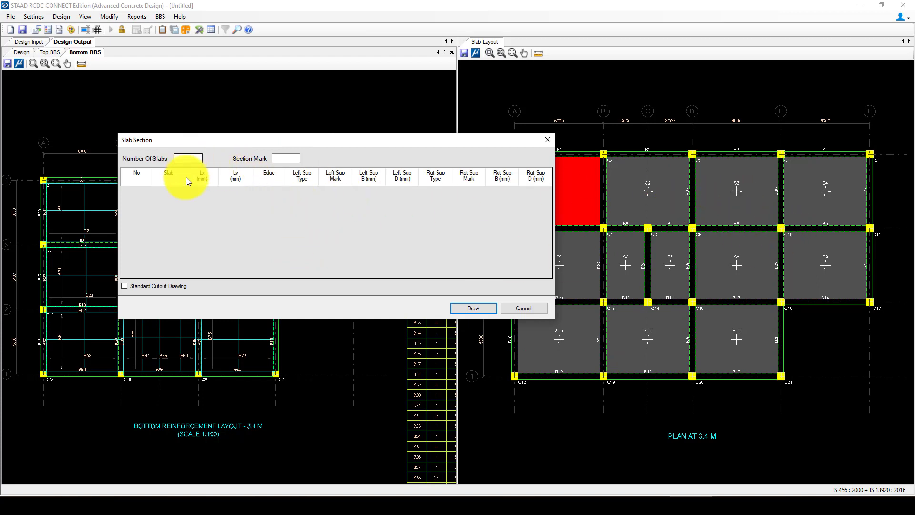
left_click(124, 285)
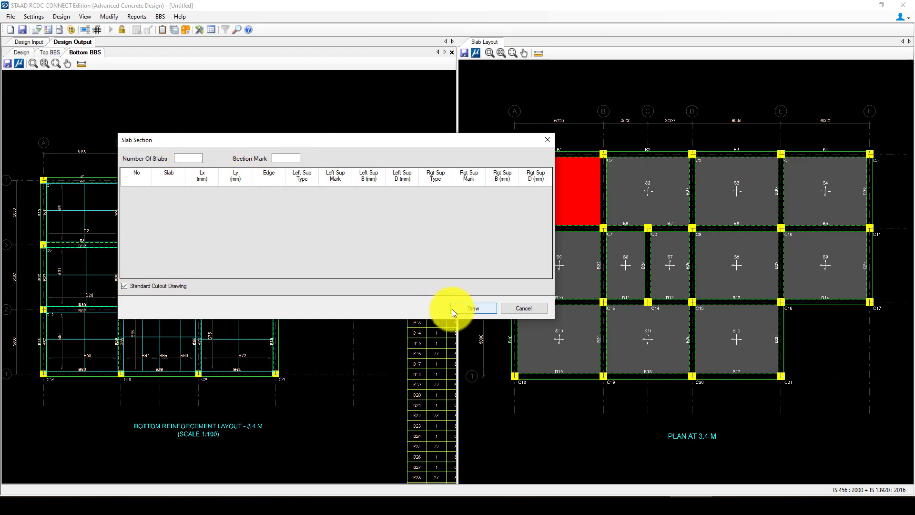
left_click(478, 308)
left_click(186, 158)
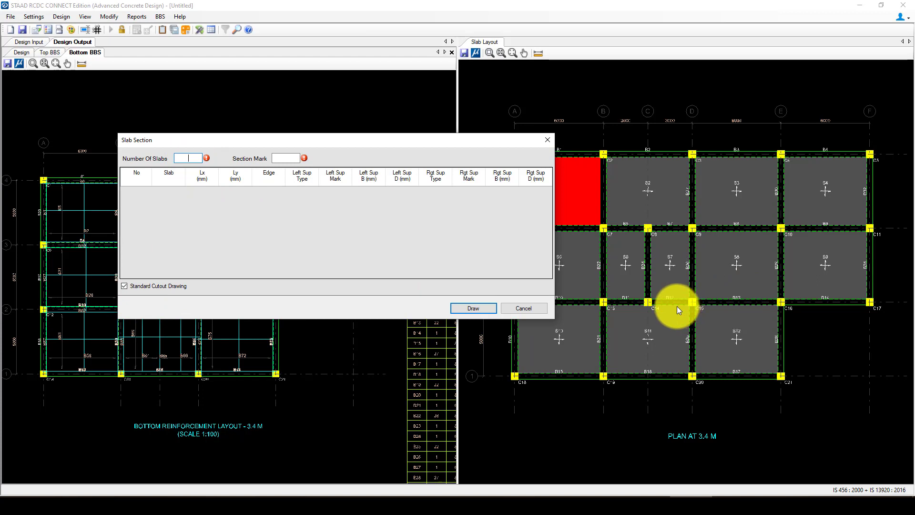
type("7")
left_click(291, 158)
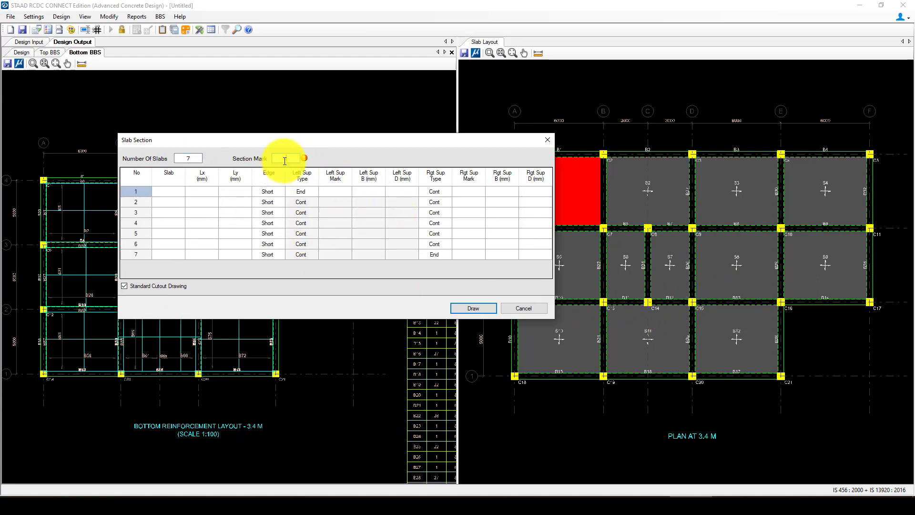
left_click(467, 306)
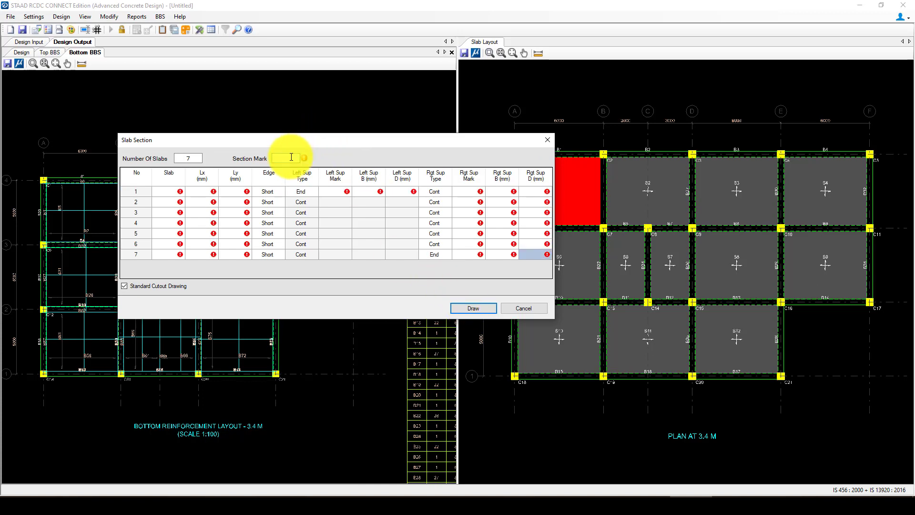
type("A")
left_click(477, 308)
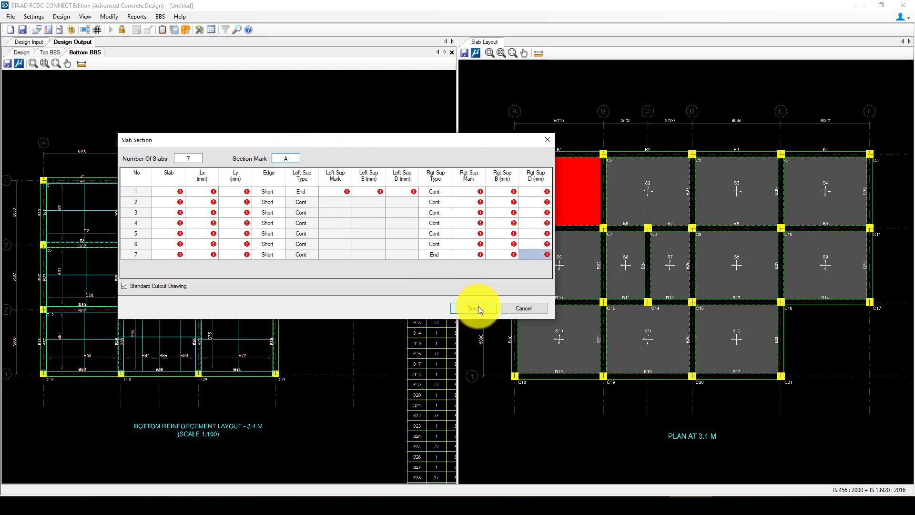
double_click(184, 159)
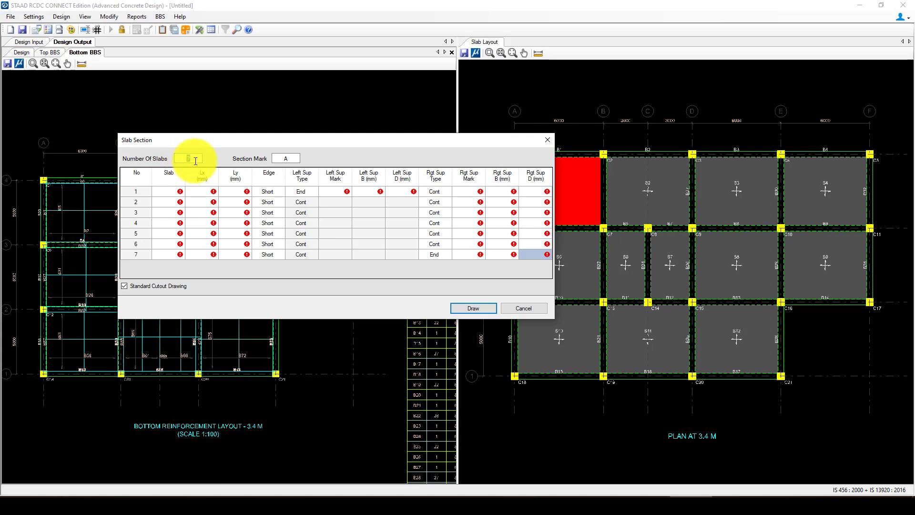
left_click(195, 160)
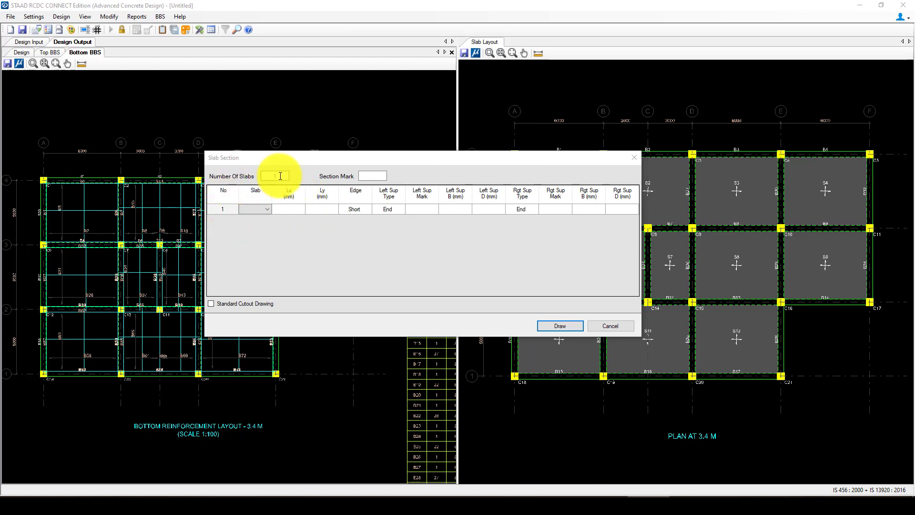
- Choose S1 as the slab for a slab section through 1 slab
left_click(266, 210)
left_click(251, 218)
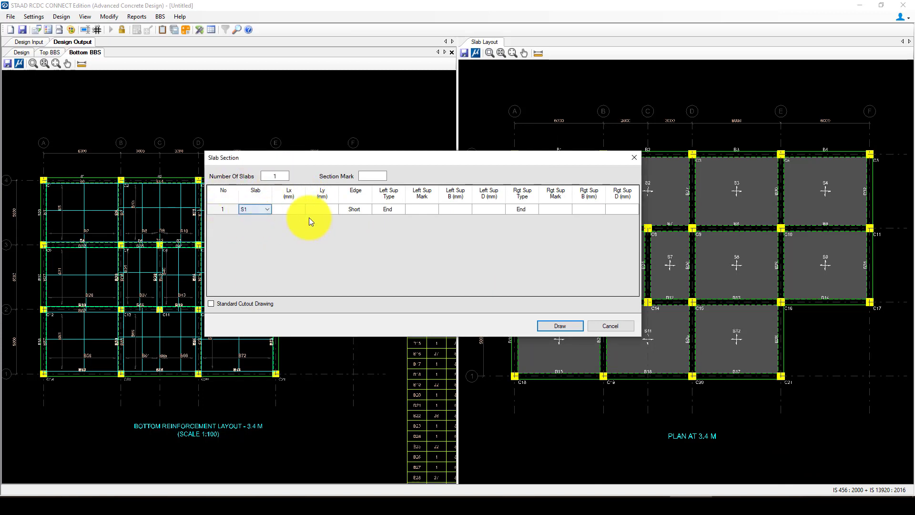
left_click(296, 212)
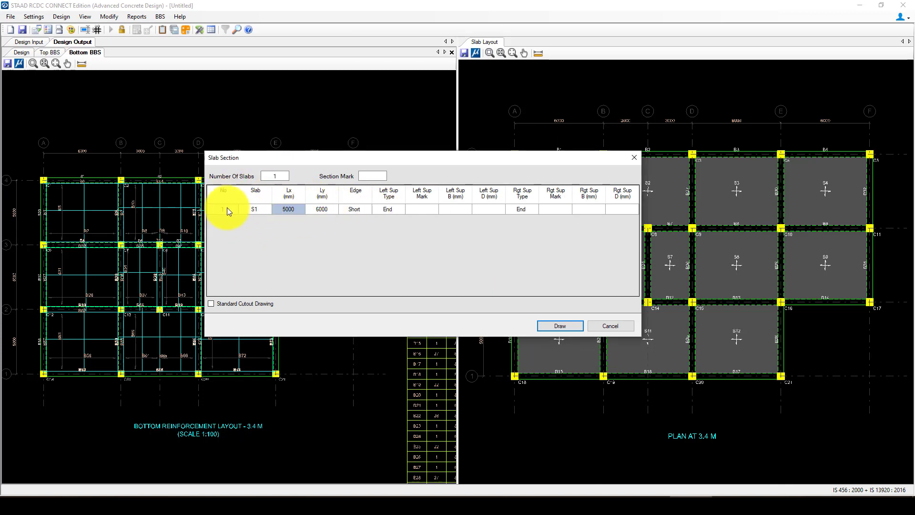
left_click(435, 211)
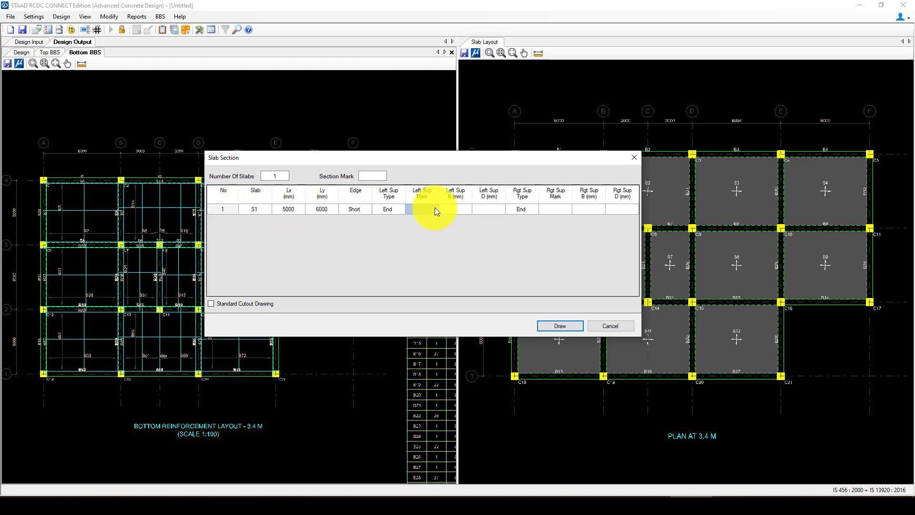
left_click(553, 329)
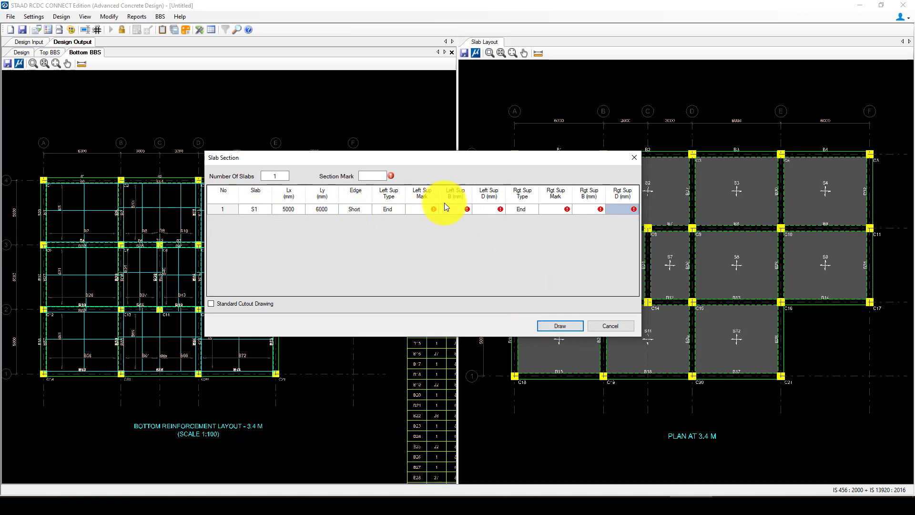
- Set the section mark to A and slab S1's left support to mark A, 200 mm wide and 200 mm deep
left_click(432, 209)
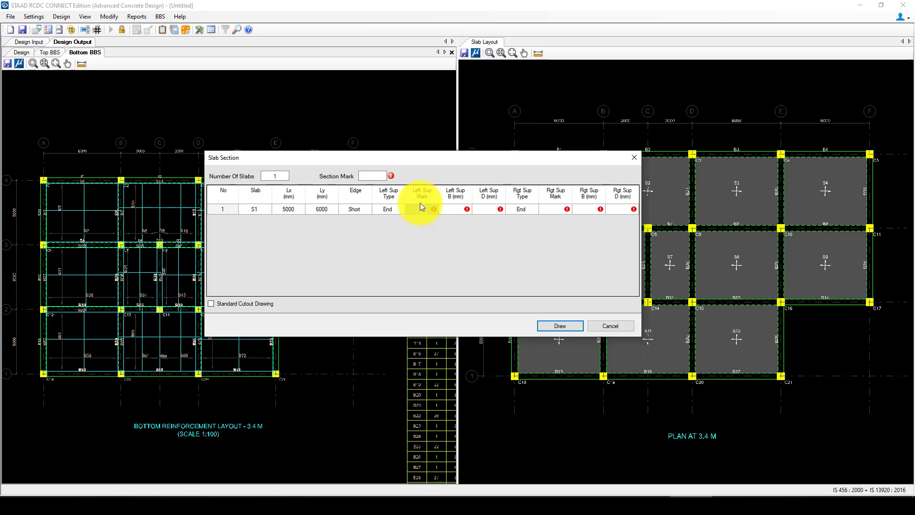
left_click(373, 177)
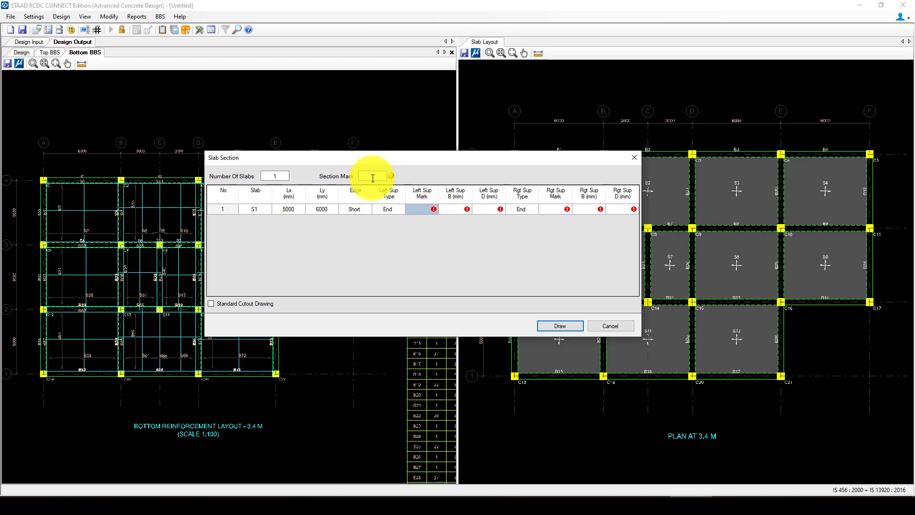
left_click(414, 211)
type("A")
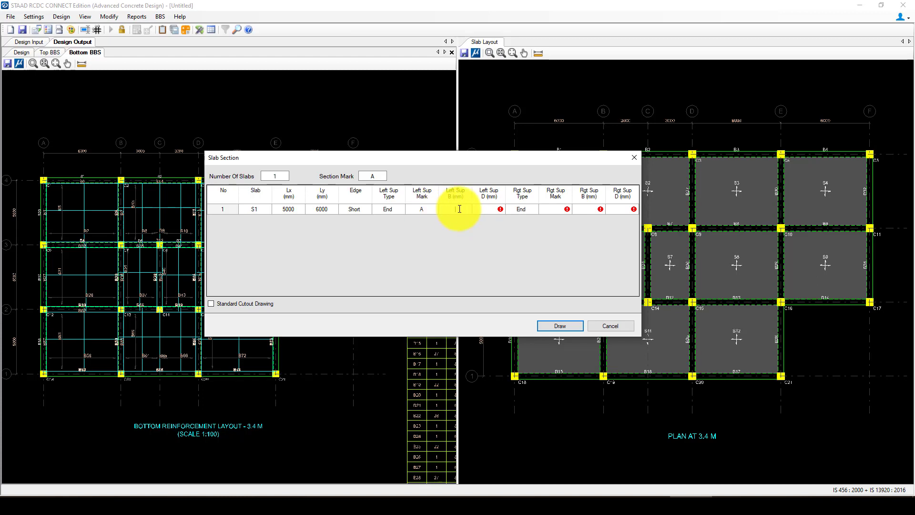
type("200")
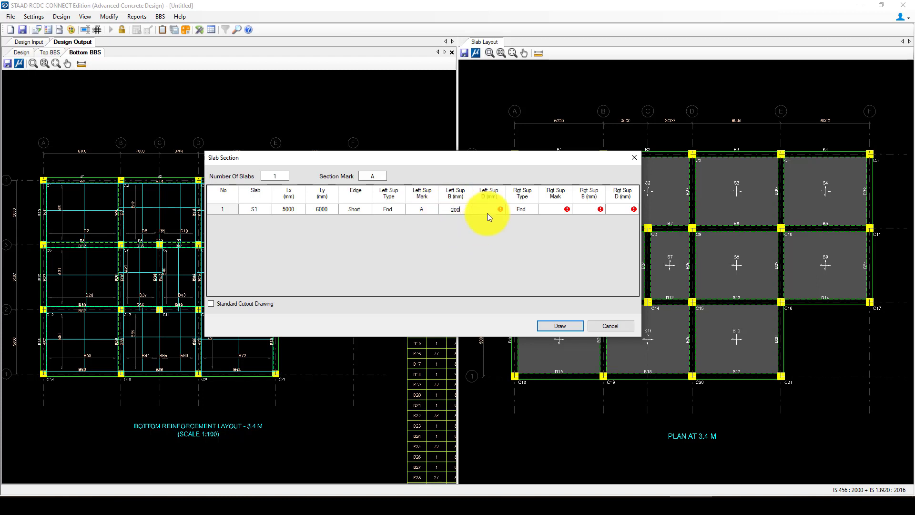
left_click(501, 209)
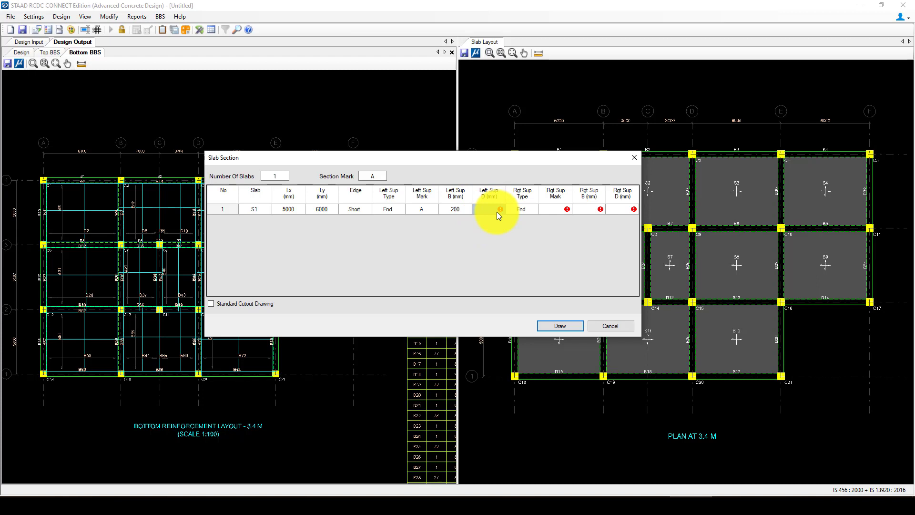
- Complete slab S1's right support with mark A, a width of 200 mm and its depth, and draw the section
left_click(558, 211)
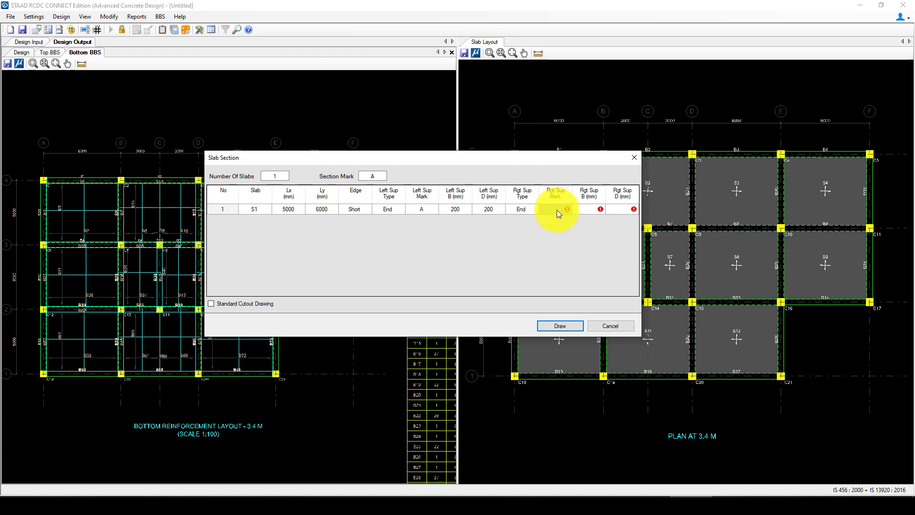
left_click(597, 209)
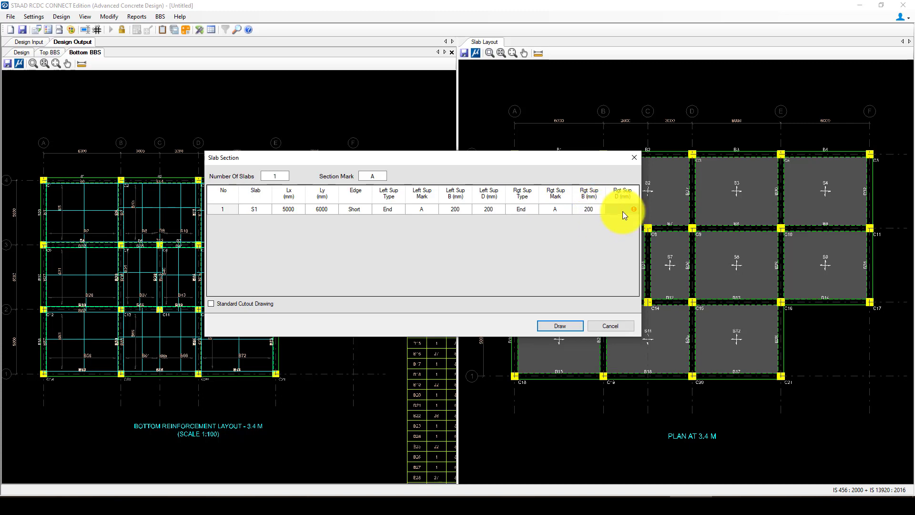
left_click(570, 321)
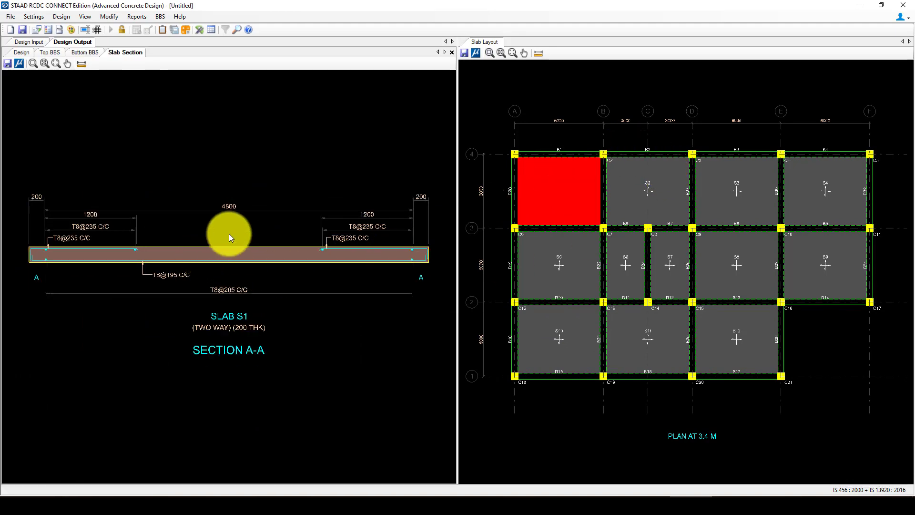
- Inspect the reinforcement in slab S1's section A-A and save the project as RC-Building-Slab-1-3.4 m
scroll(102, 245, "up", 5)
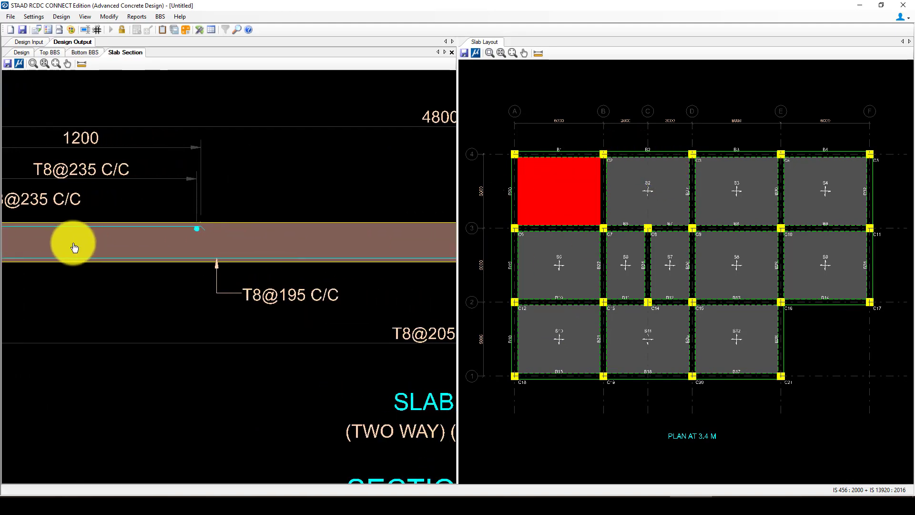
scroll(126, 249, "down", 6)
scroll(368, 248, "up", 3)
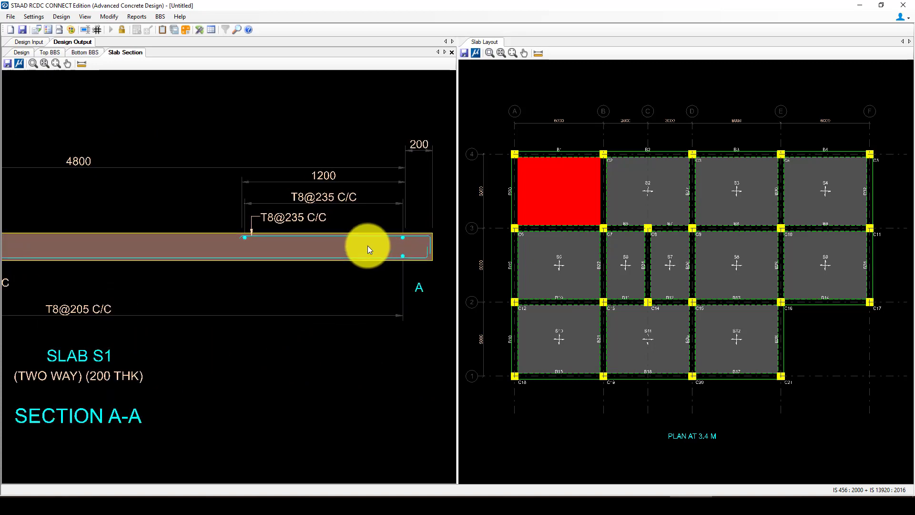
scroll(368, 245, "down", 5)
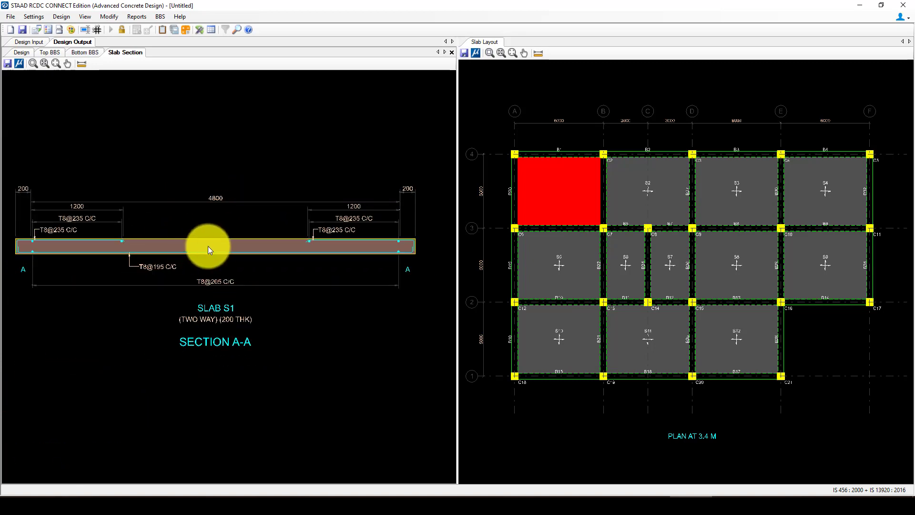
scroll(209, 249, "down", 2)
left_click(23, 29)
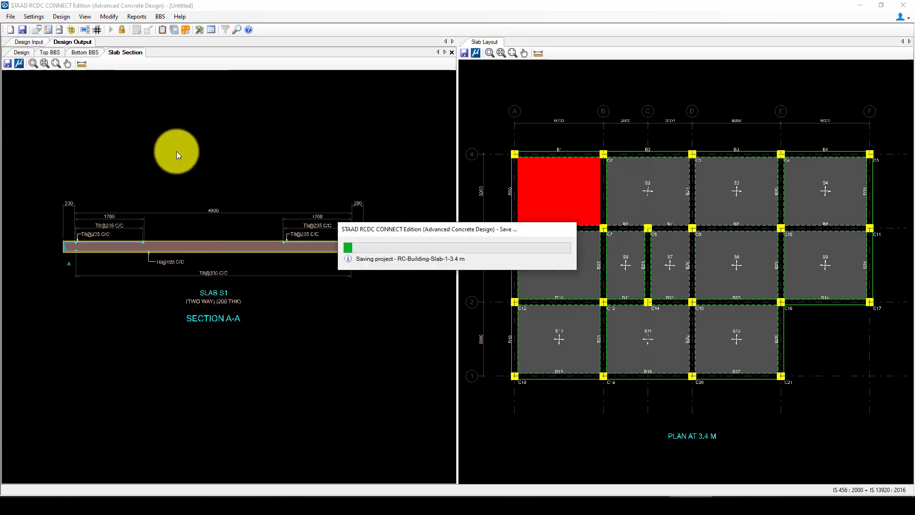
- Export the slab S1 section drawing as a DXF file named sLAB-S1 in the StaadPro_Complete Tutorial folder
left_click(19, 64)
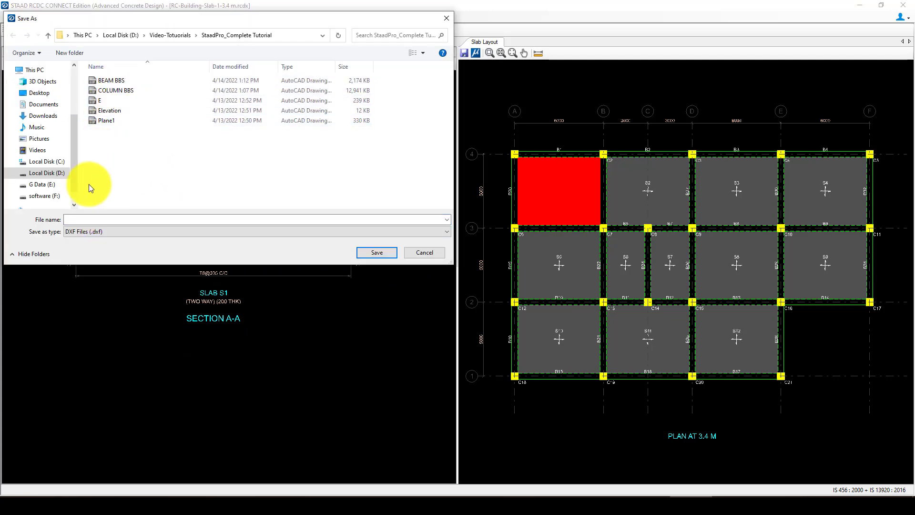
type("sLAB")
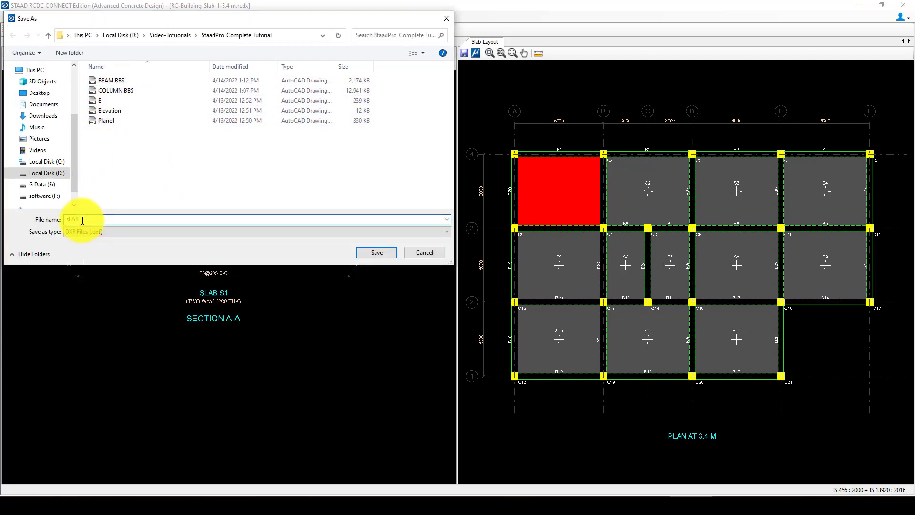
type("-S1")
left_click(381, 252)
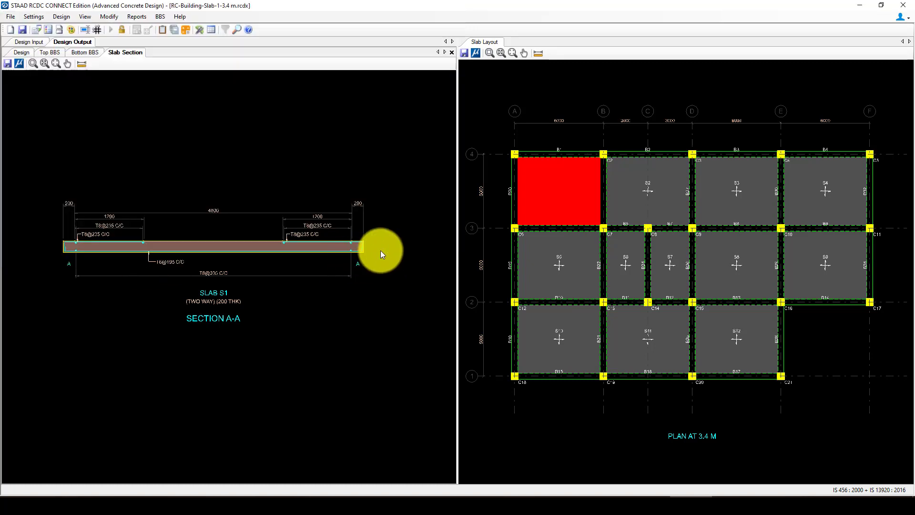